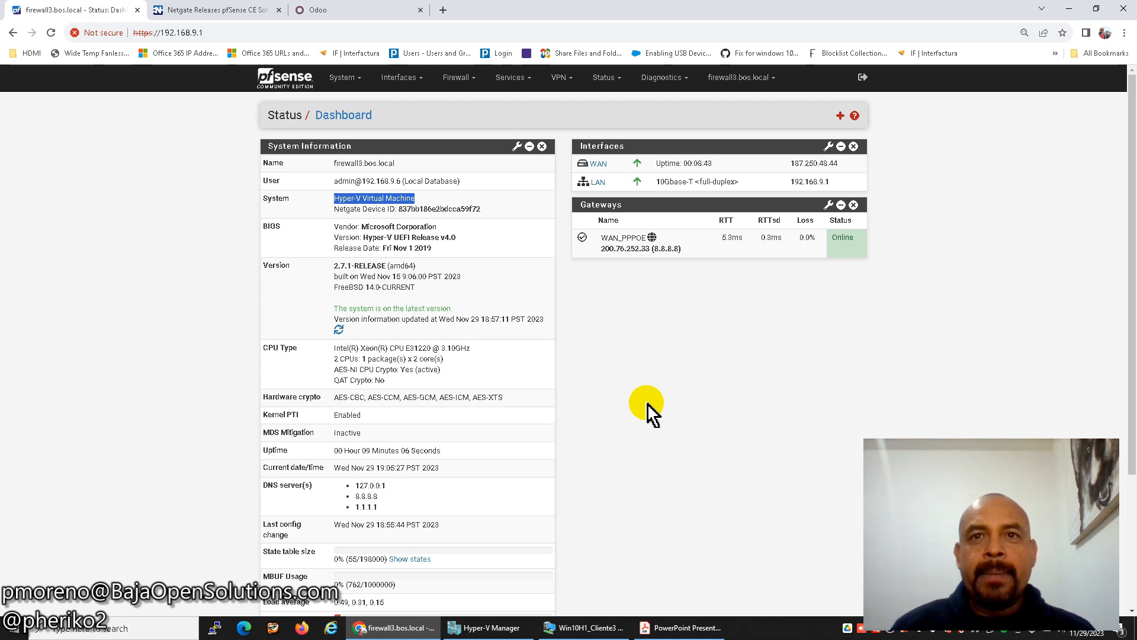
Show the remote-access network diagram slide and highlight the pfSense WAN dynamic DNS hostname.
click(681, 627)
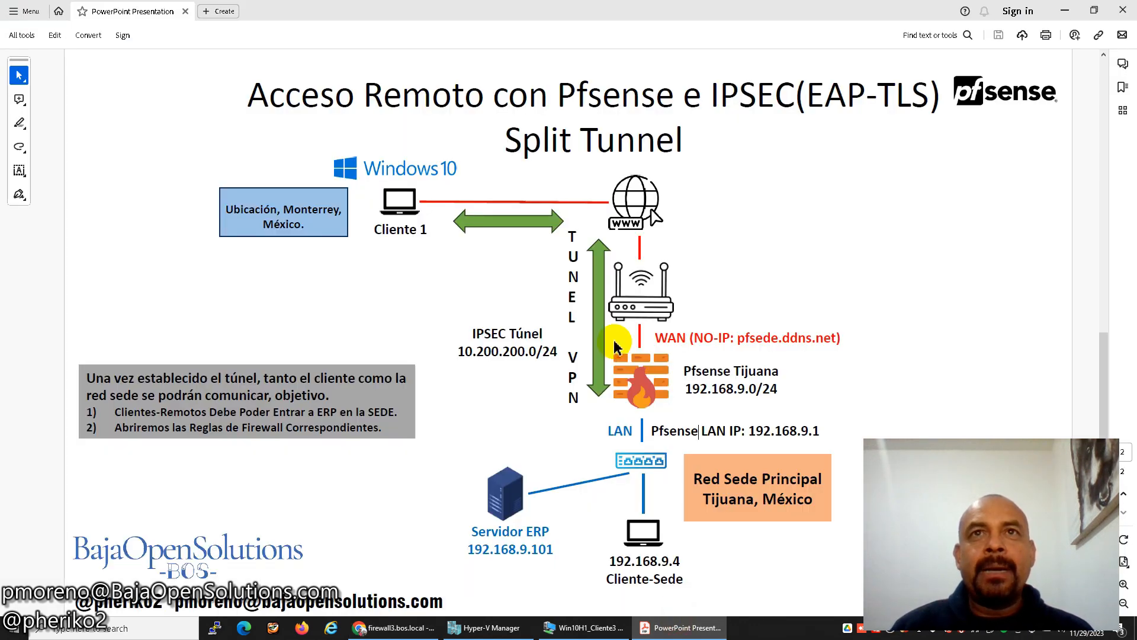
drag(738, 338, 828, 337)
click(769, 339)
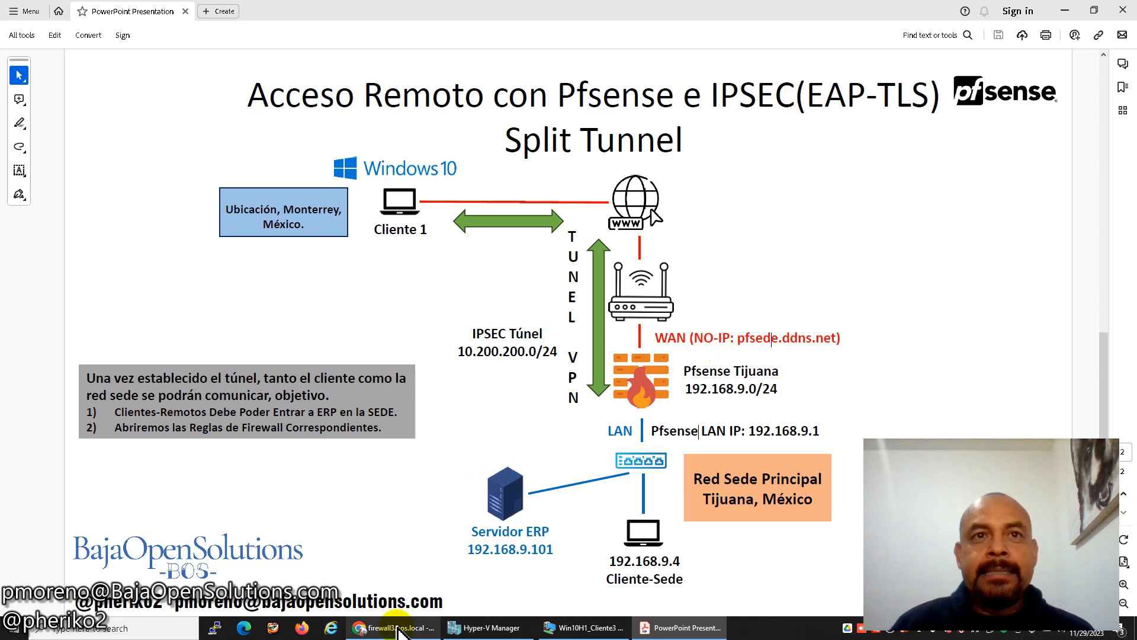
click(394, 627)
Start a new Dynamic DNS client with service type No-IP monitoring the WAN interface.
click(547, 220)
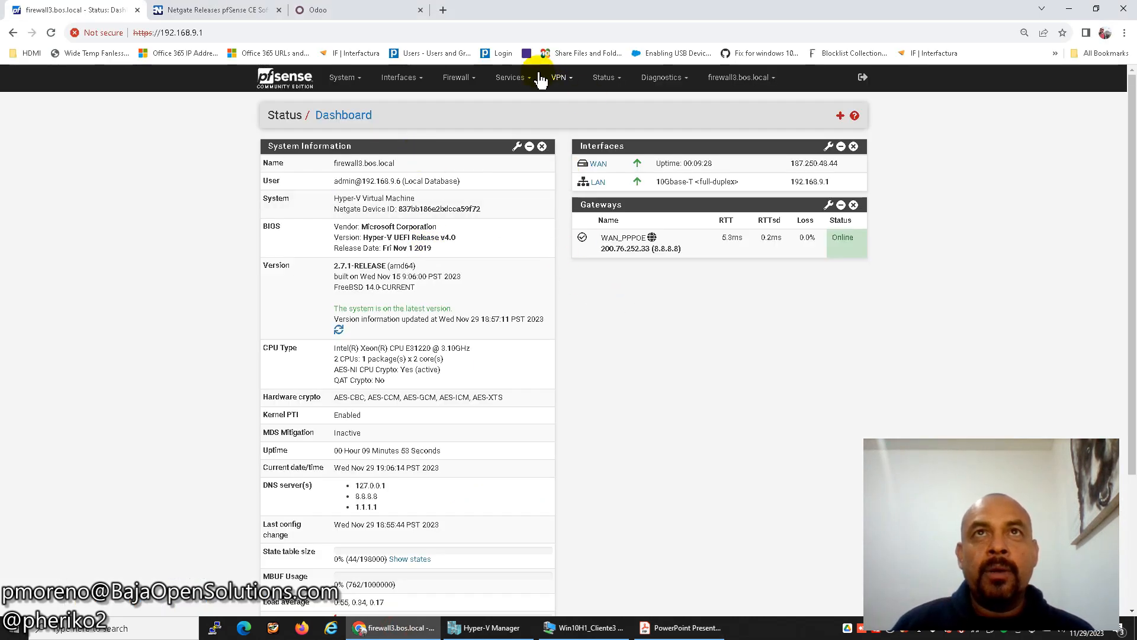
click(510, 77)
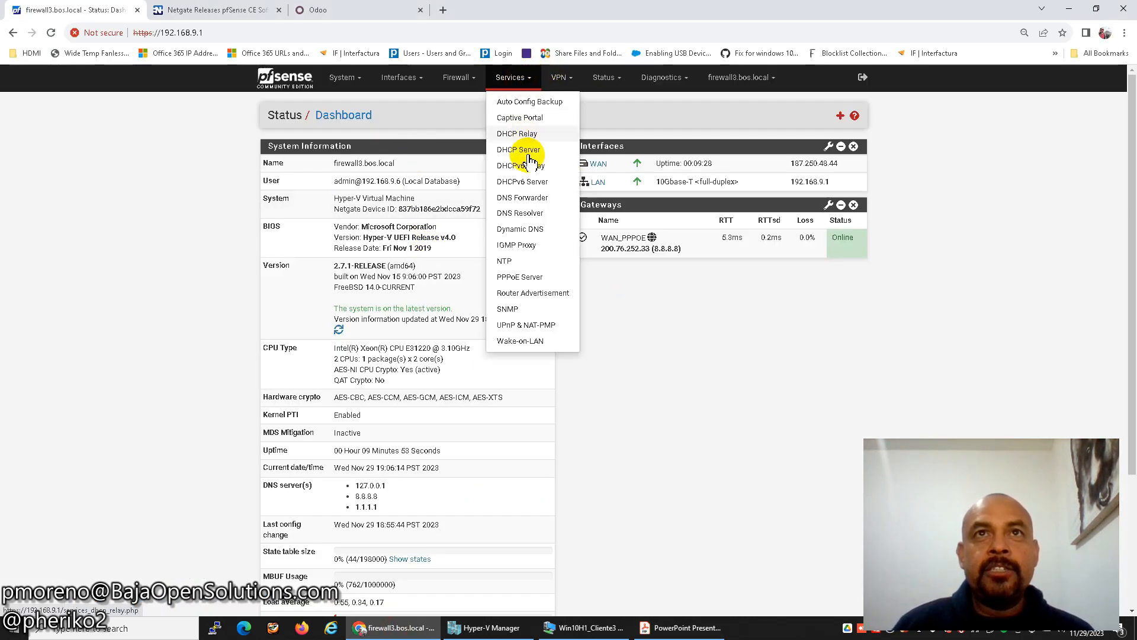
click(527, 229)
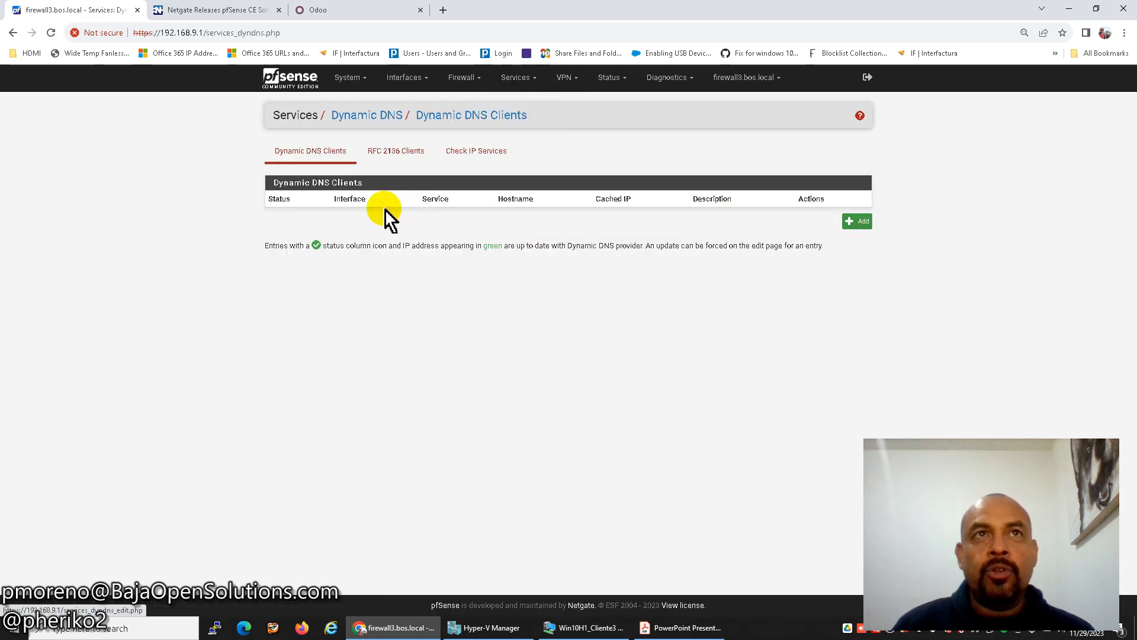
click(855, 222)
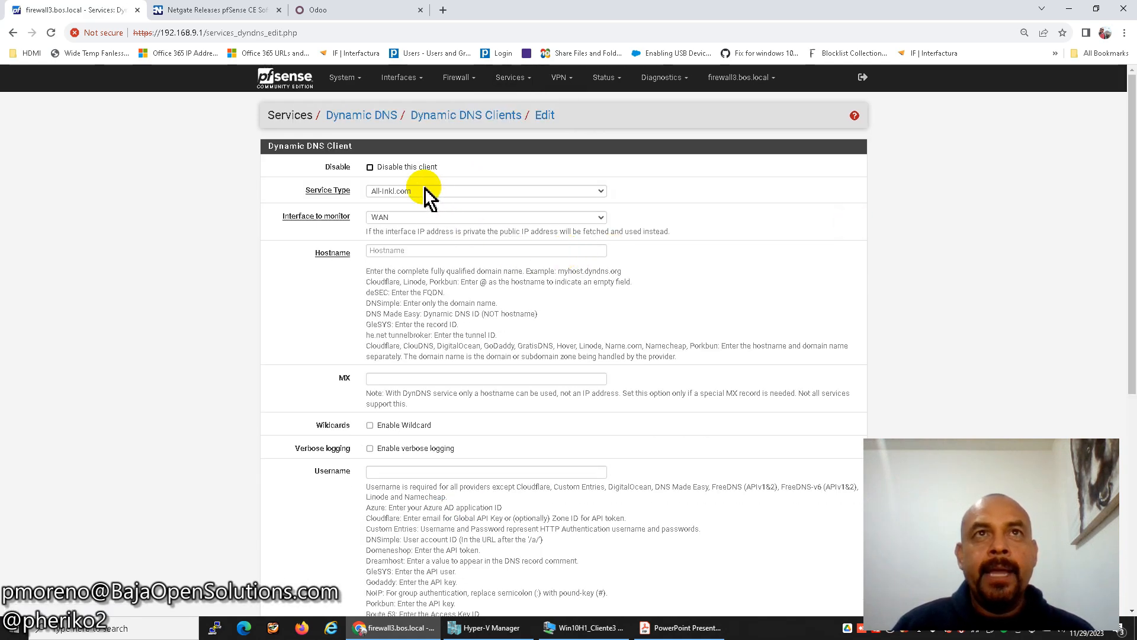
click(427, 190)
scroll(439, 239, down, 10)
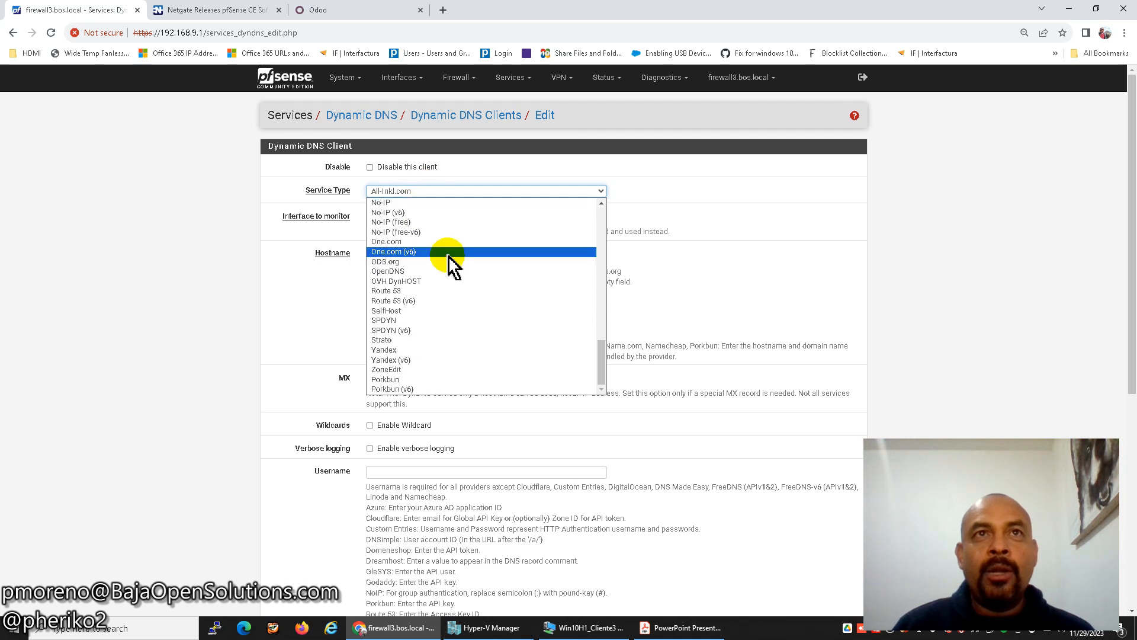
click(416, 205)
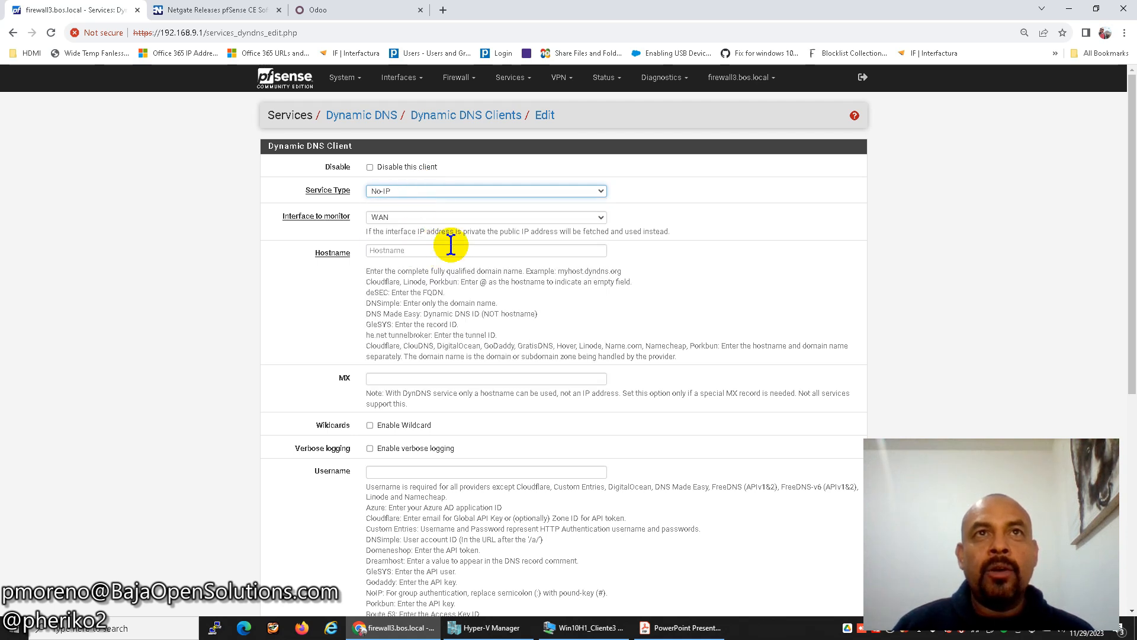
click(434, 190)
scroll(456, 219, down, 3)
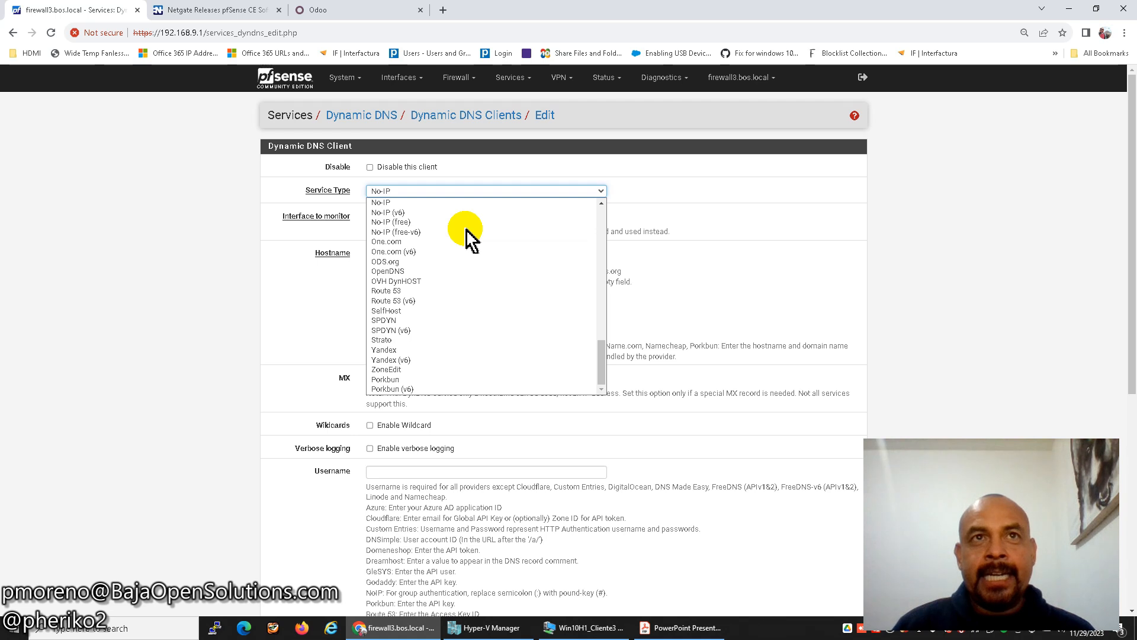
click(428, 203)
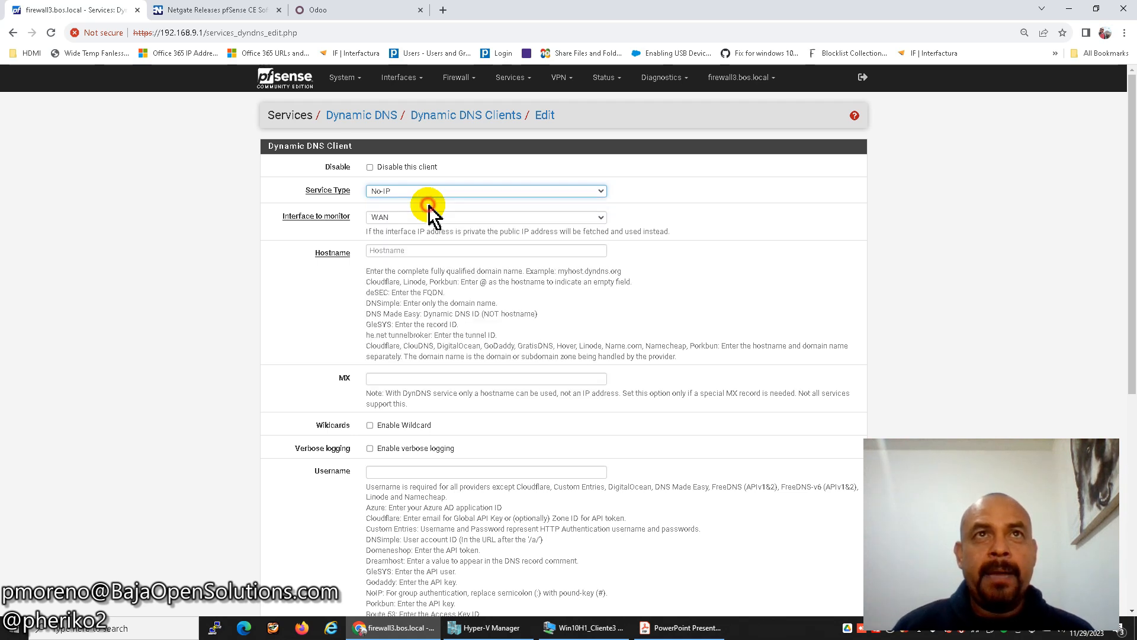
click(422, 217)
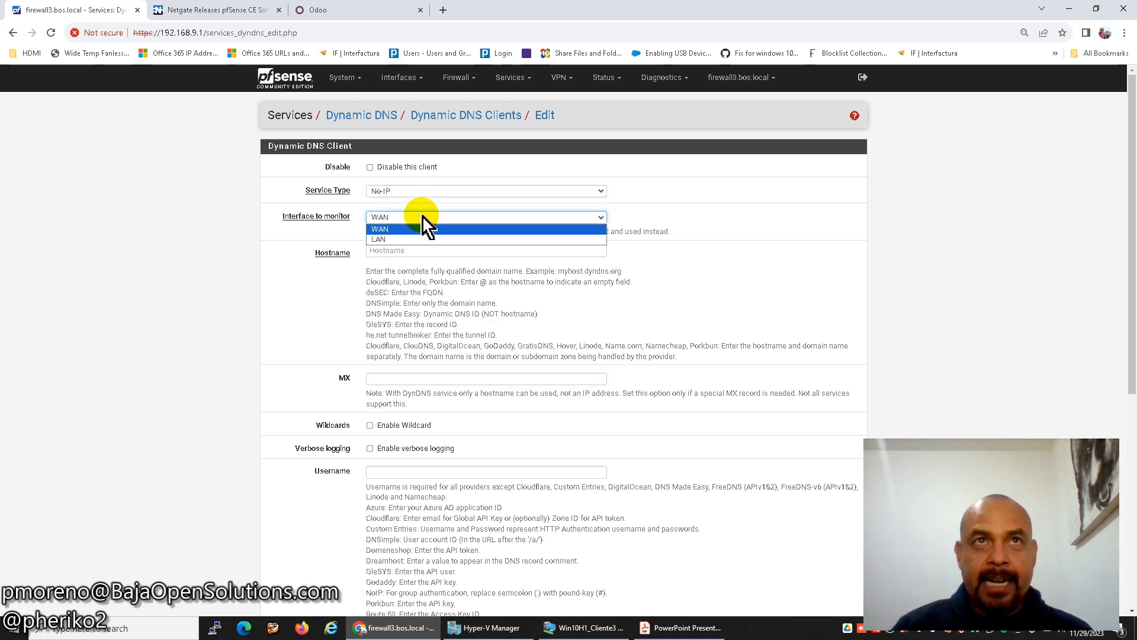
click(426, 229)
Enter hostname pfsede.ddns.net and the No-IP account username (e-mail address).
click(436, 250)
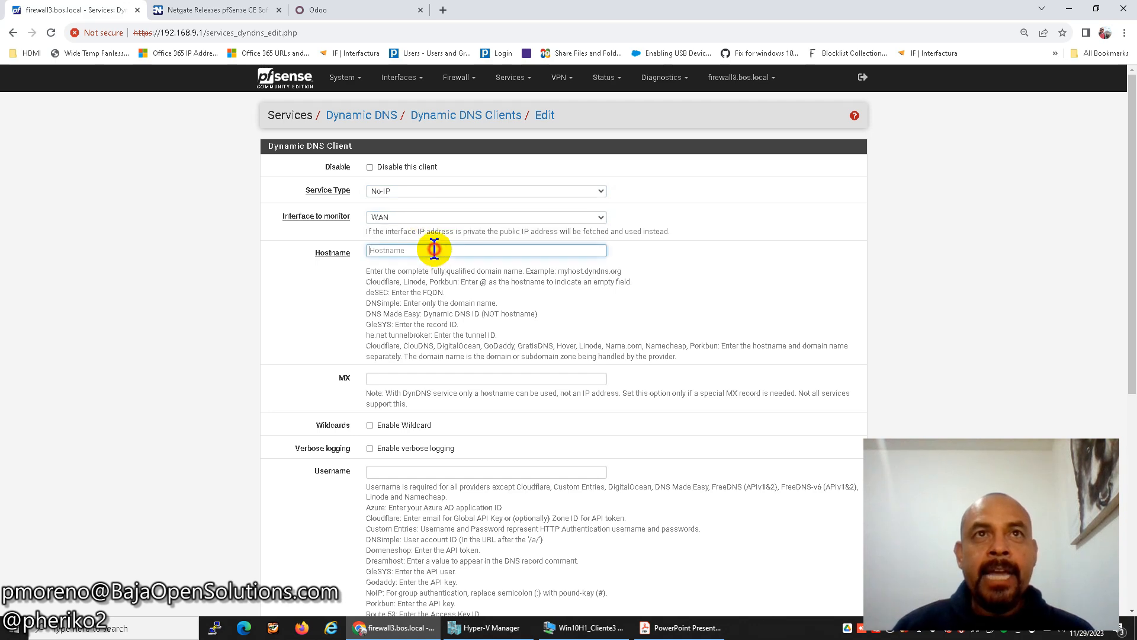
click(678, 626)
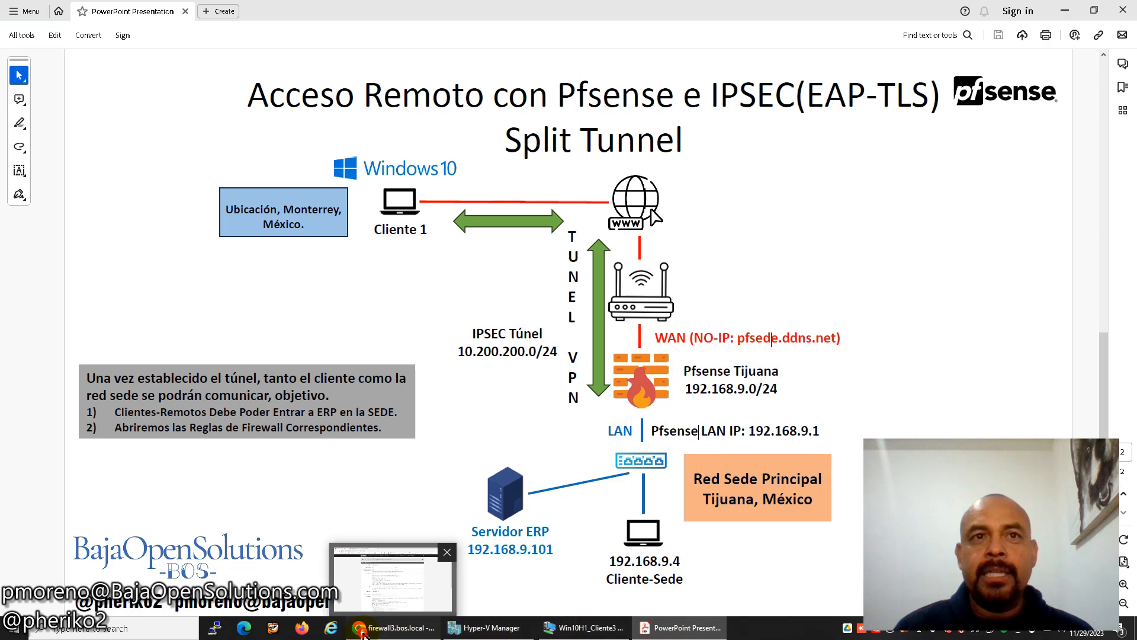
click(394, 627)
text(pfsede.ddns.net)
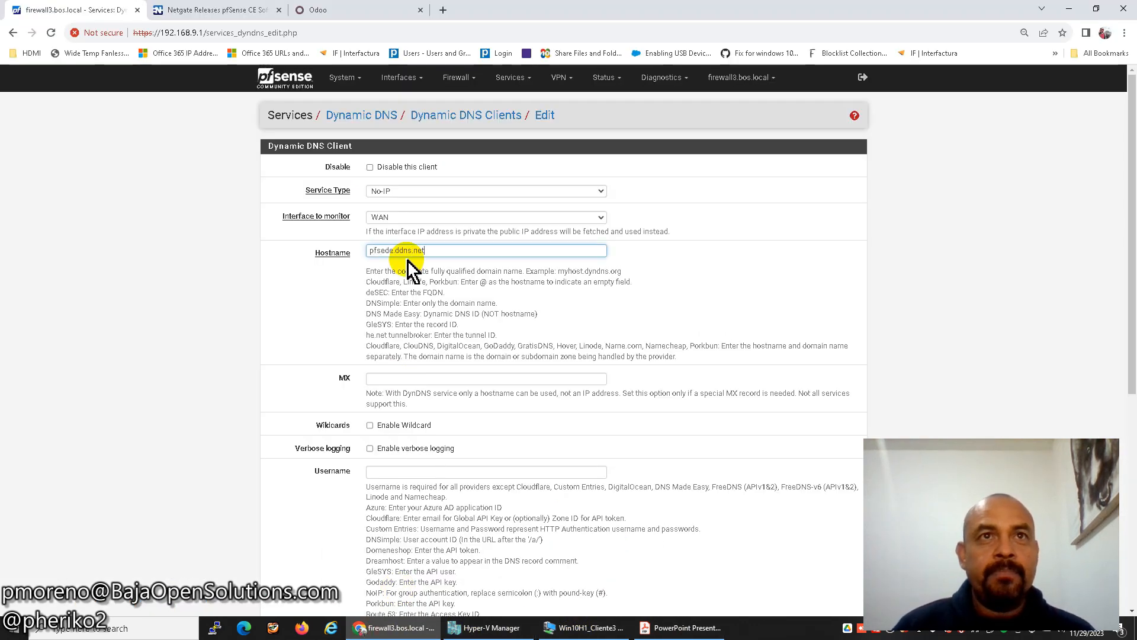
scroll(528, 330, down, 1)
click(470, 413)
scroll(637, 329, down, 1)
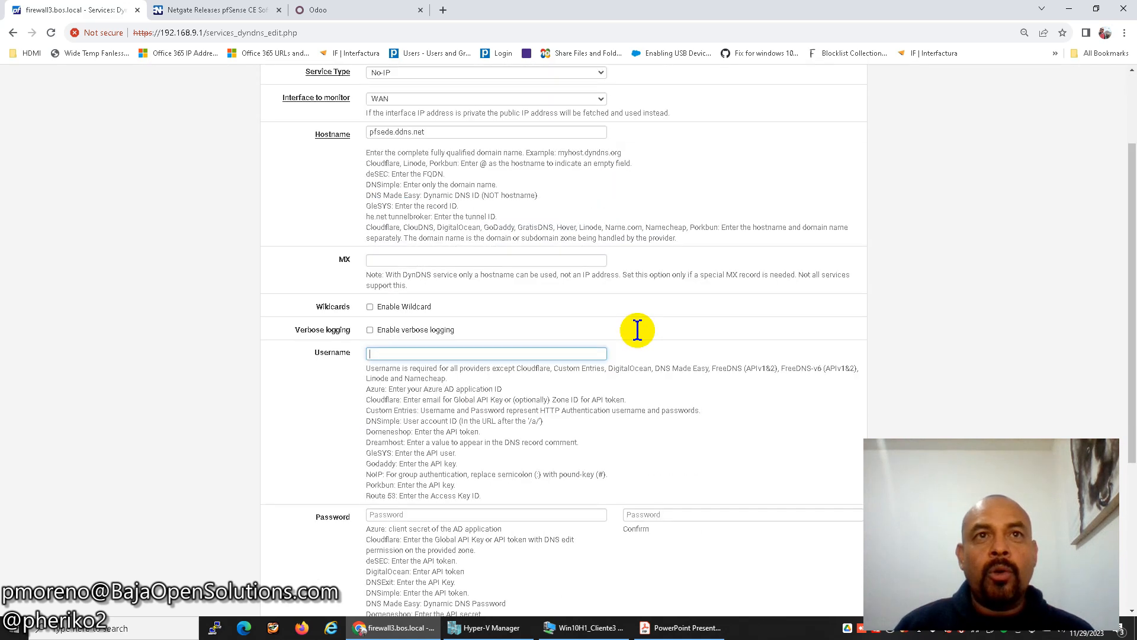
scroll(637, 330, down, 2)
key(BackSpace)
key(BackSpace)
key(BackSpace)
key(BackSpace)
key(BackSpace)
key(BackSpace)
key(BackSpace)
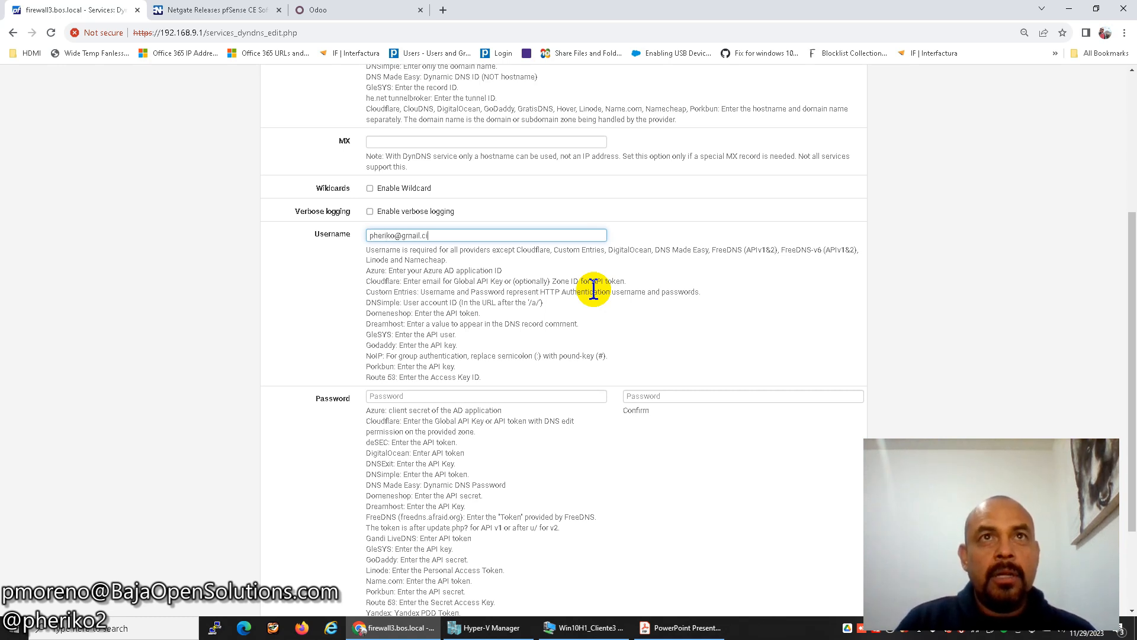
key(BackSpace)
key(BackSpace)
Enter and confirm the account password, then save the dynamic DNS client.
click(510, 396)
text(•••••••)
key(Tab)
text(•••••••)
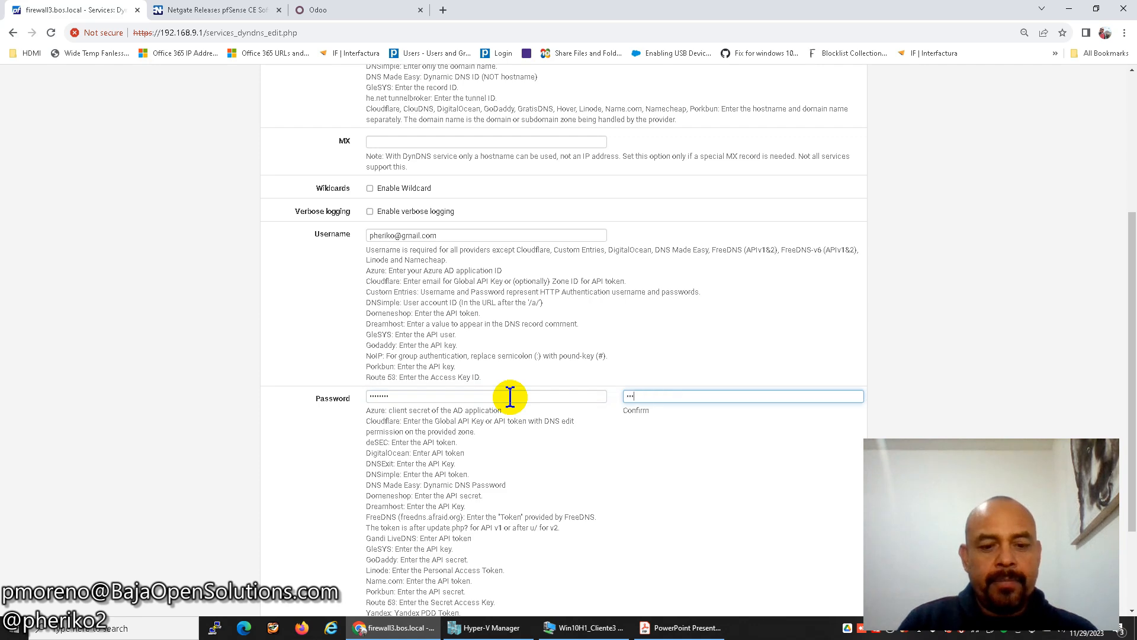
scroll(749, 453, down, 2)
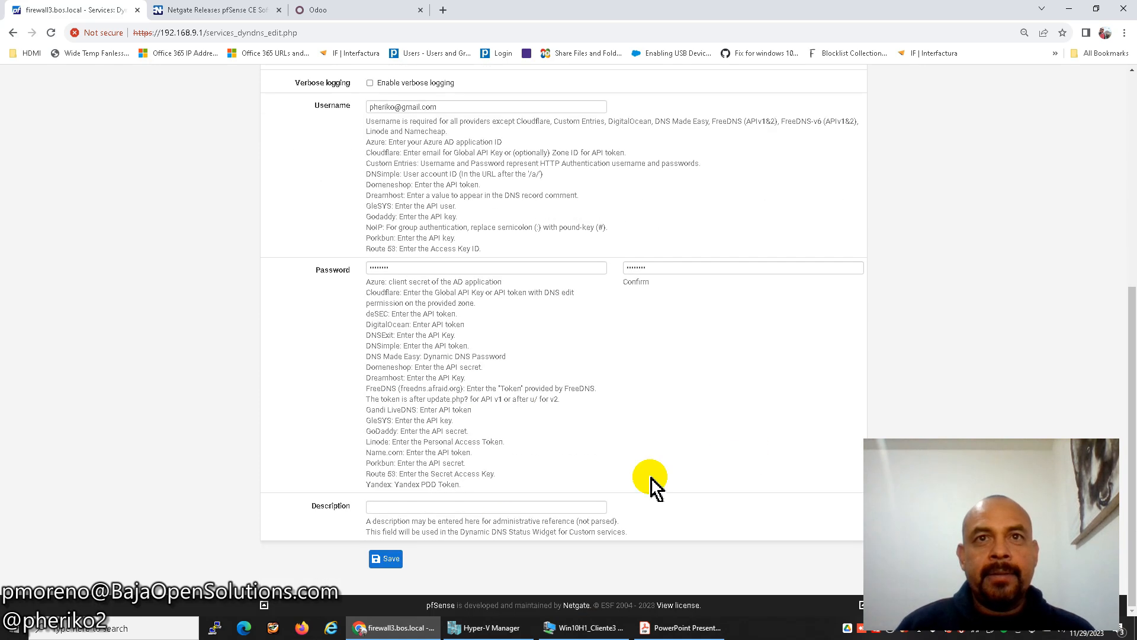
click(396, 558)
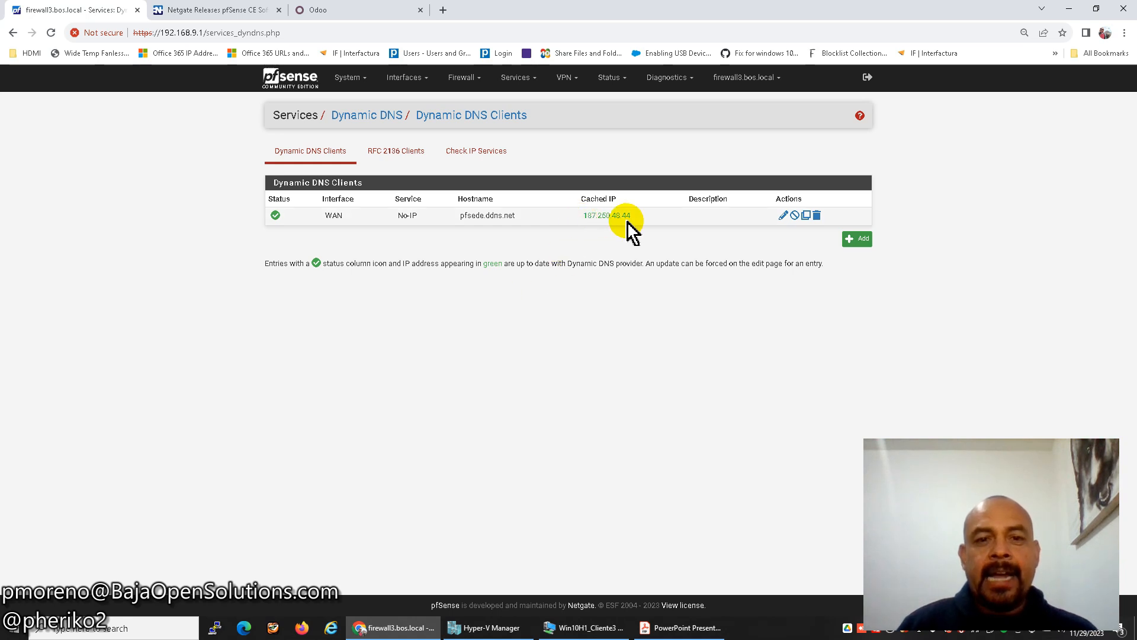
Add the Dynamic DNS Status widget to the dashboard, showing pfsede.ddns.net cached at 187.250.46.44.
click(299, 86)
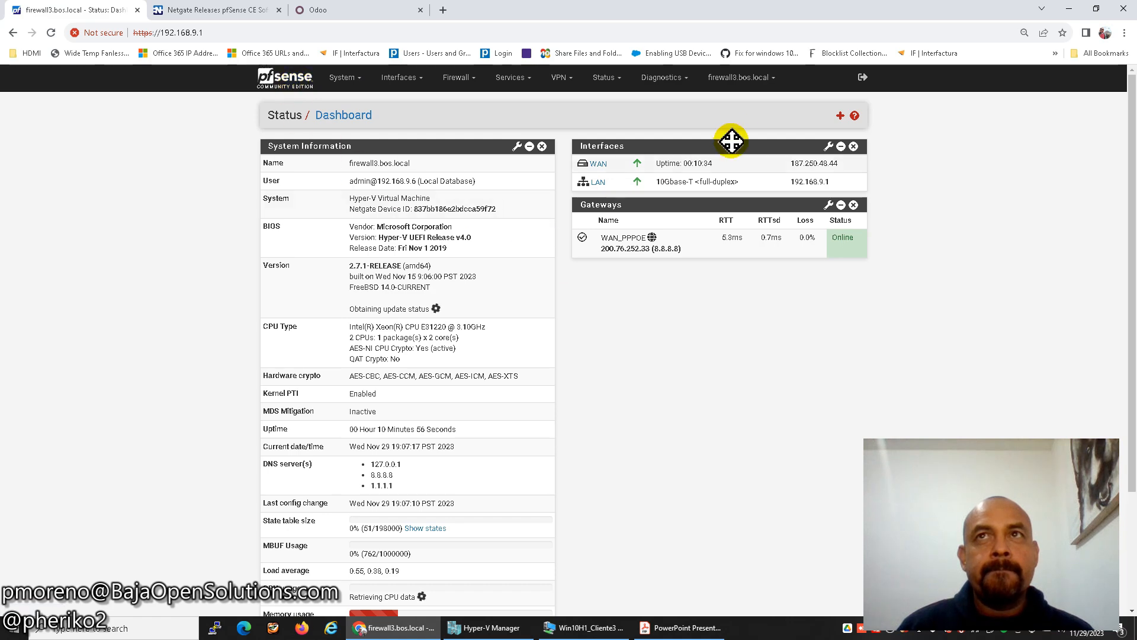
click(840, 115)
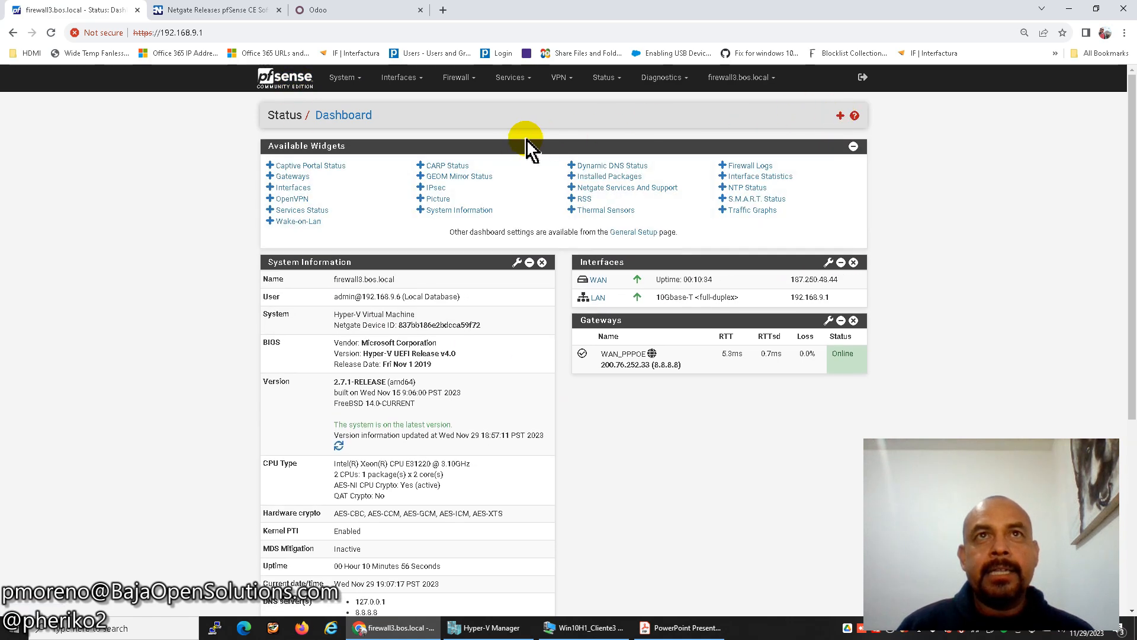
click(604, 167)
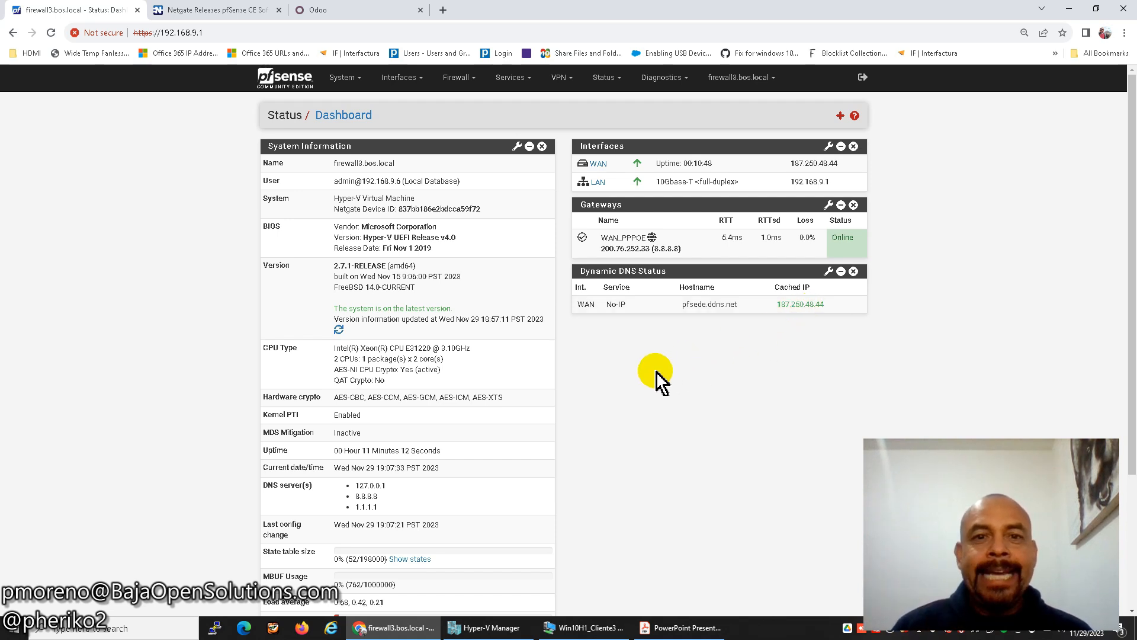
click(681, 628)
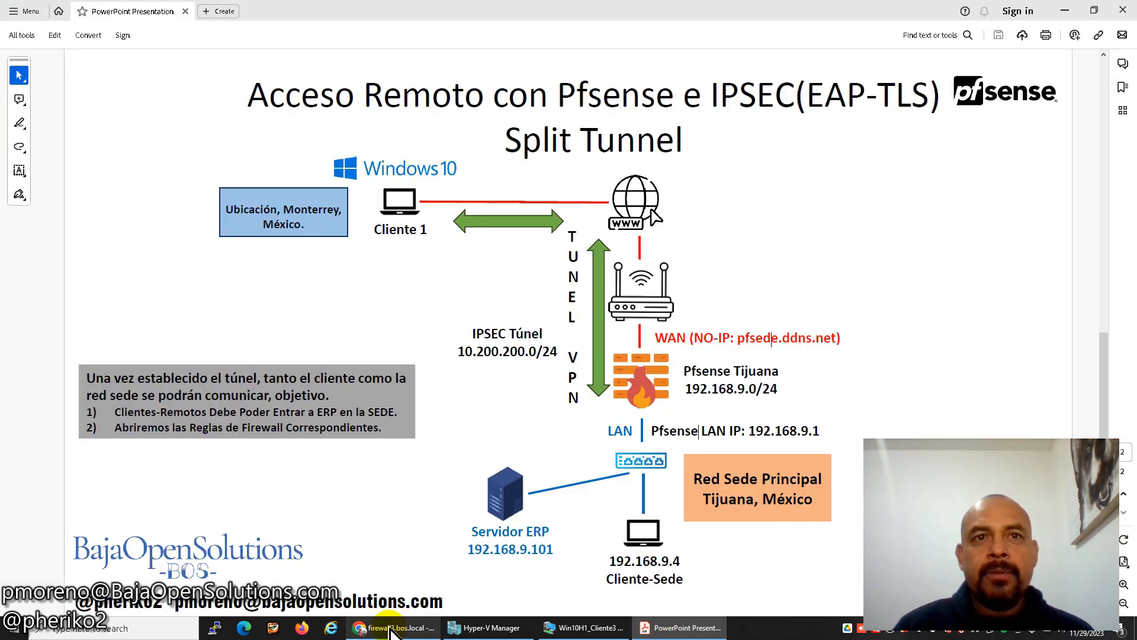
click(409, 626)
Start a new internal certificate authority with descriptive name and common name CA_VPN_AR.
click(344, 78)
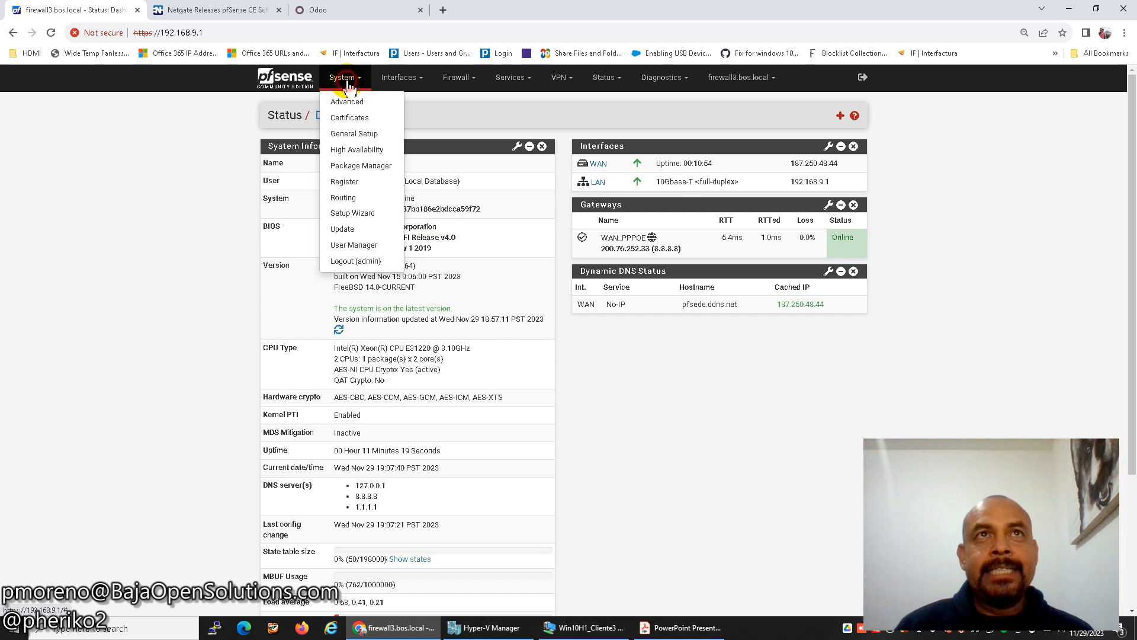
click(348, 119)
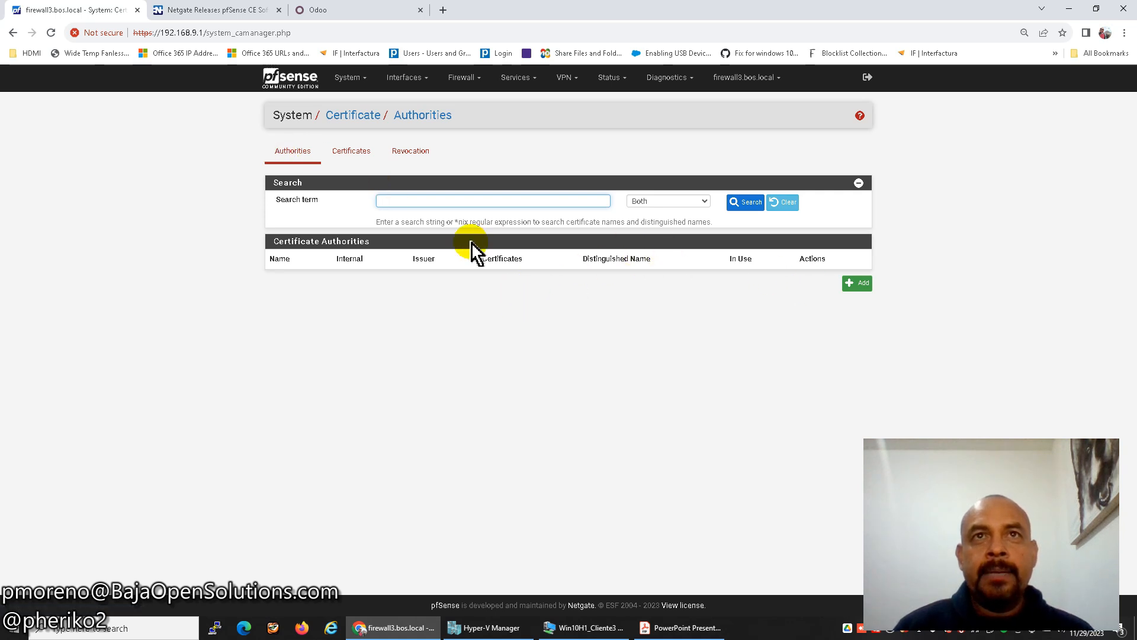
click(853, 285)
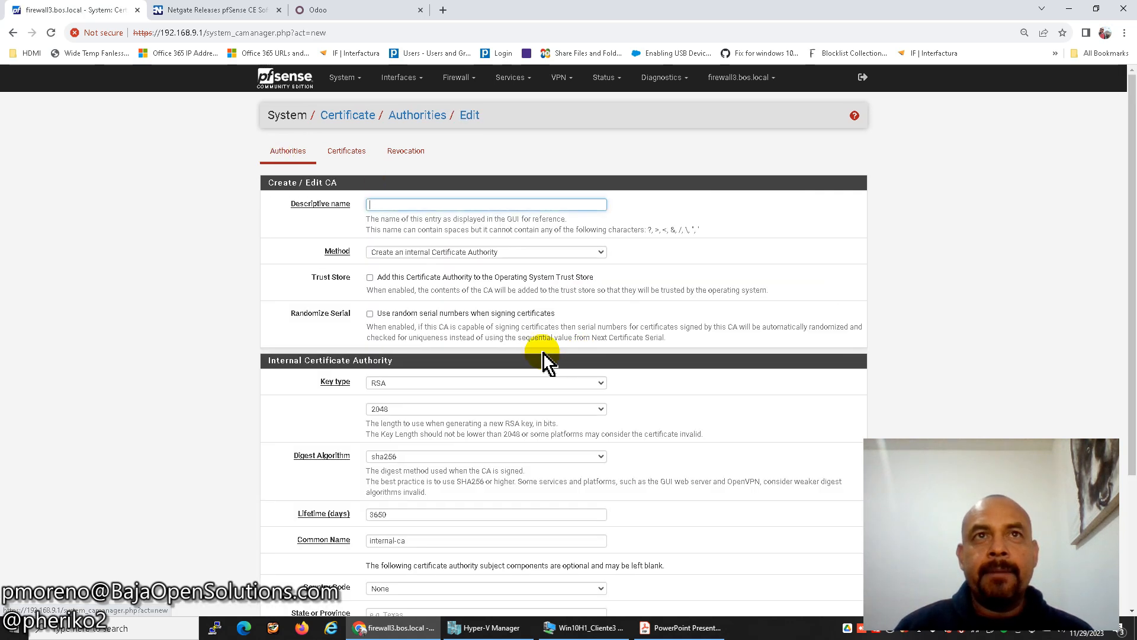
click(404, 206)
text(VP)
key(BackSpace)
text(CA_VPN)
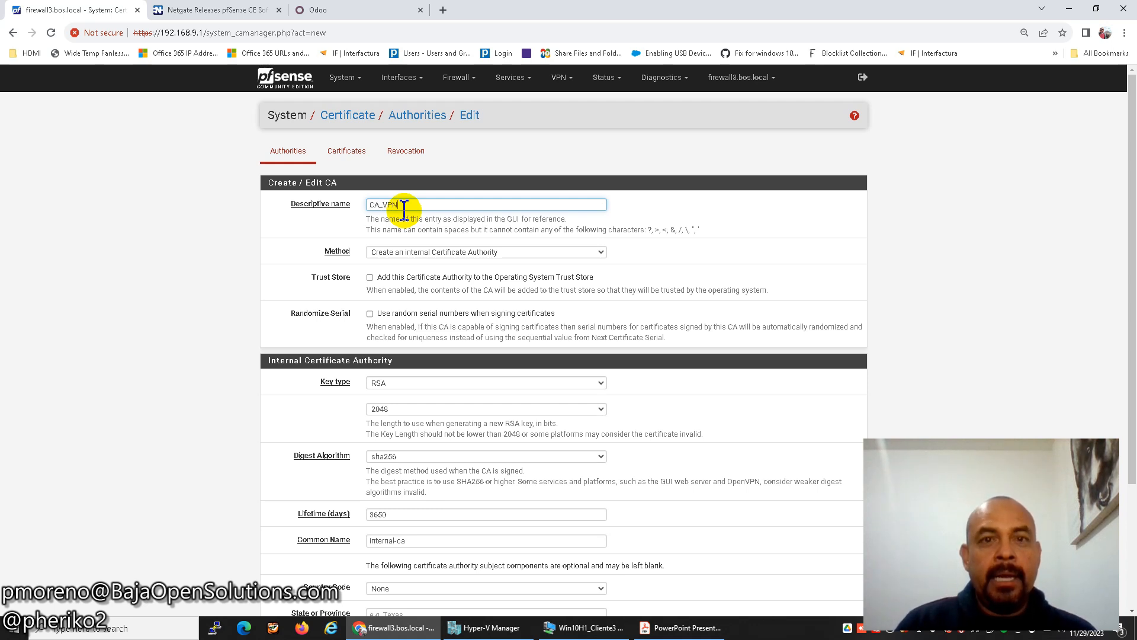
text(_AR)
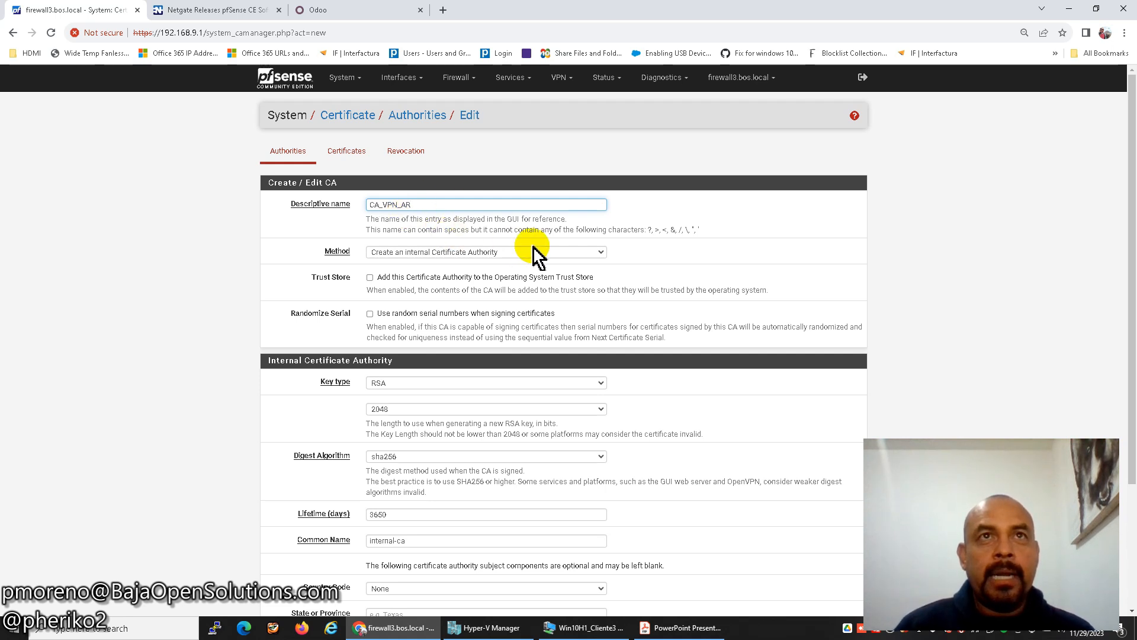
drag(413, 205, 375, 205)
key(ctrl+c)
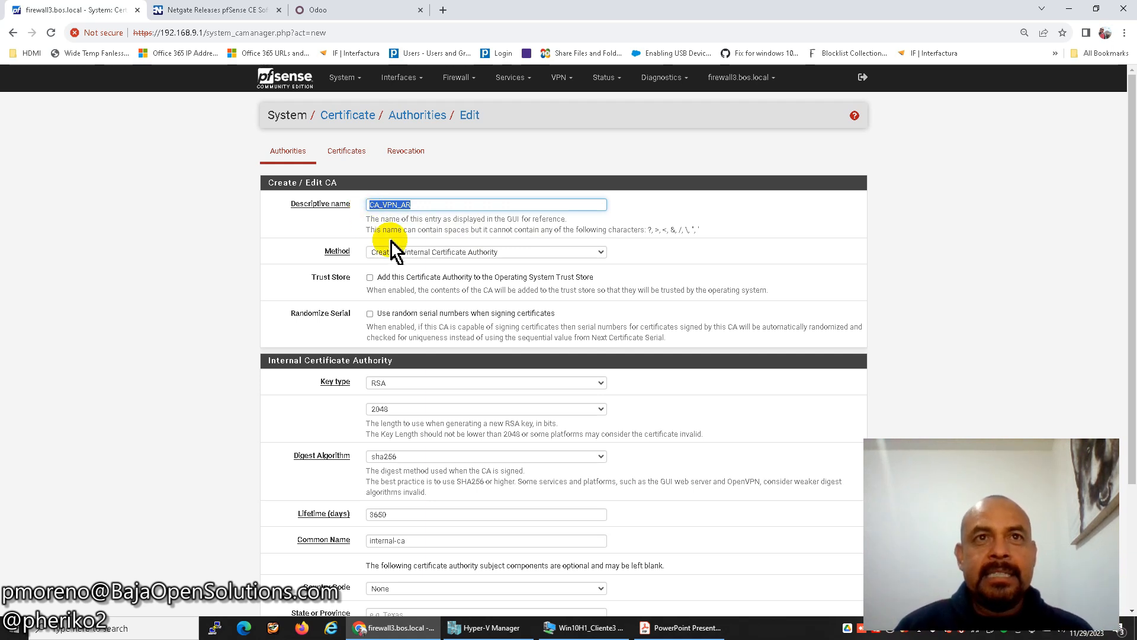
scroll(414, 287, down, 2)
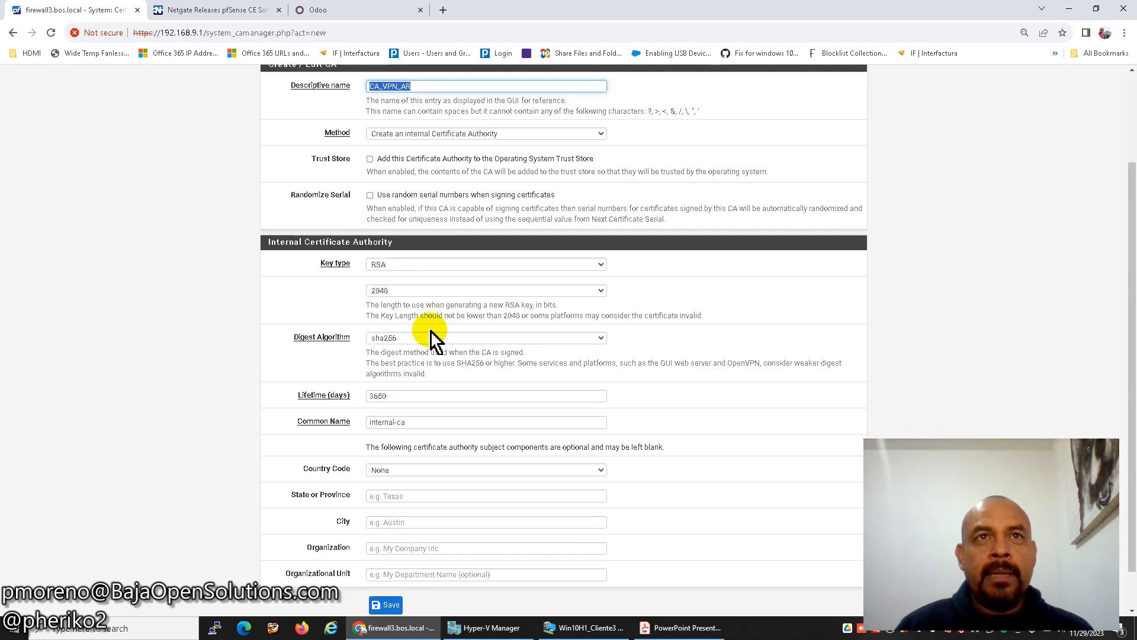
click(419, 397)
key(Tab)
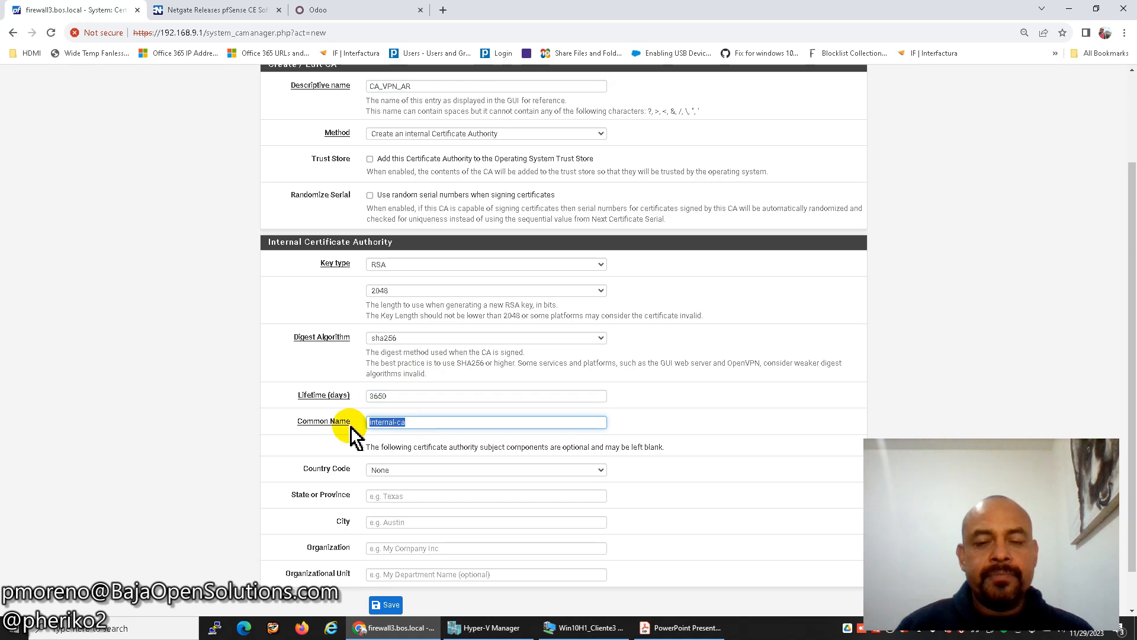
key(BackSpace)
key(ctrl+v)
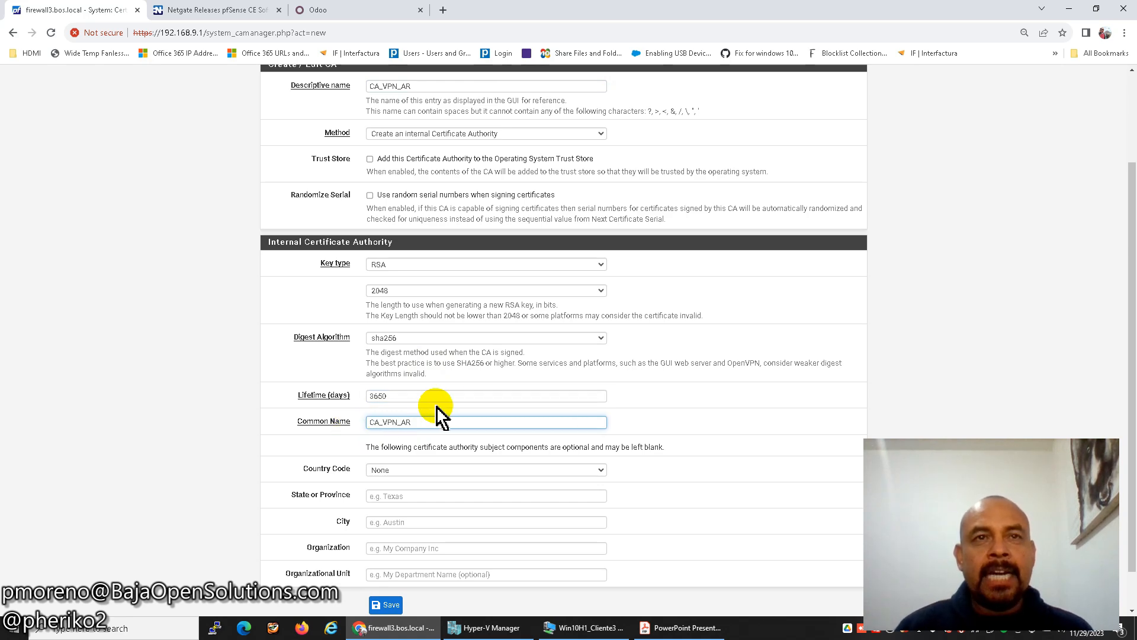
Choose MX as the certificate authority's country code.
scroll(503, 418, down, 1)
click(446, 424)
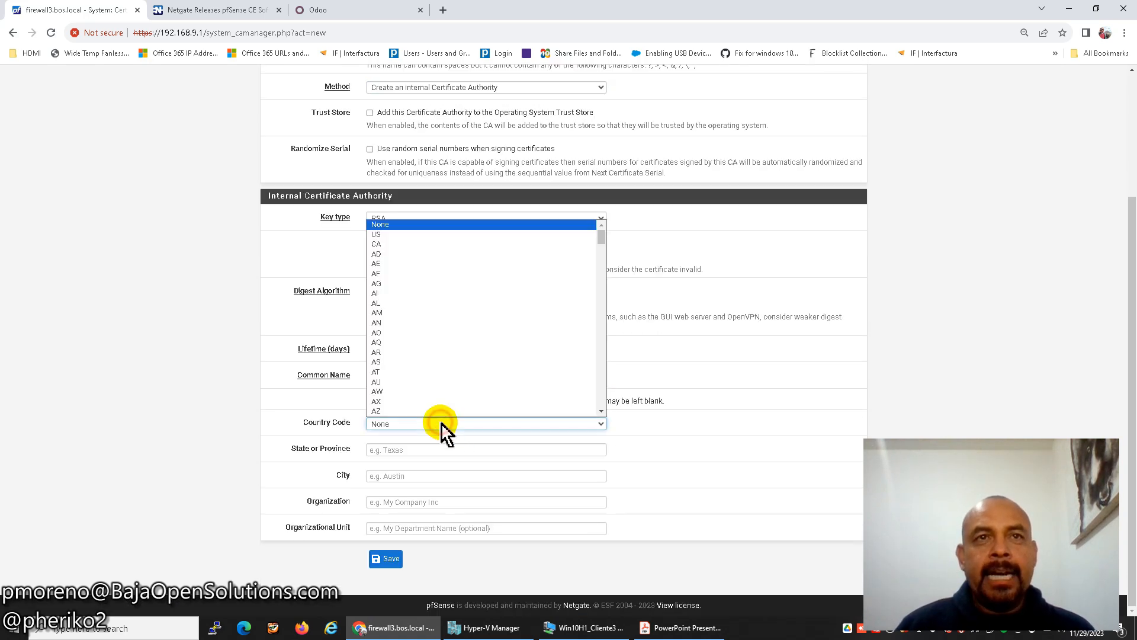
scroll(442, 354, down, 20)
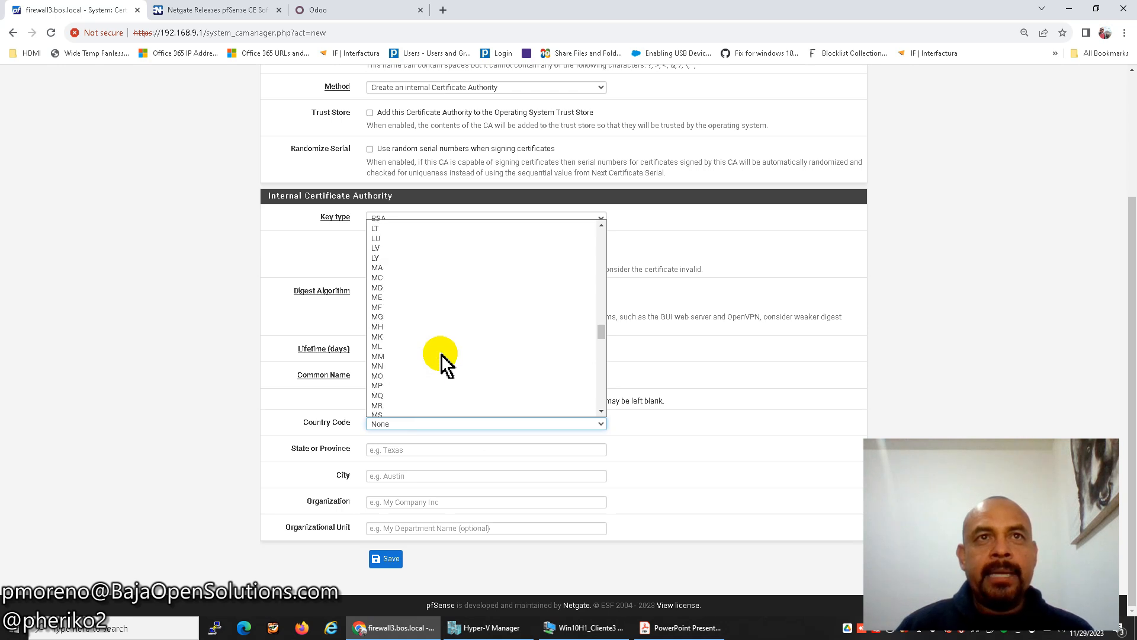
scroll(442, 354, down, 8)
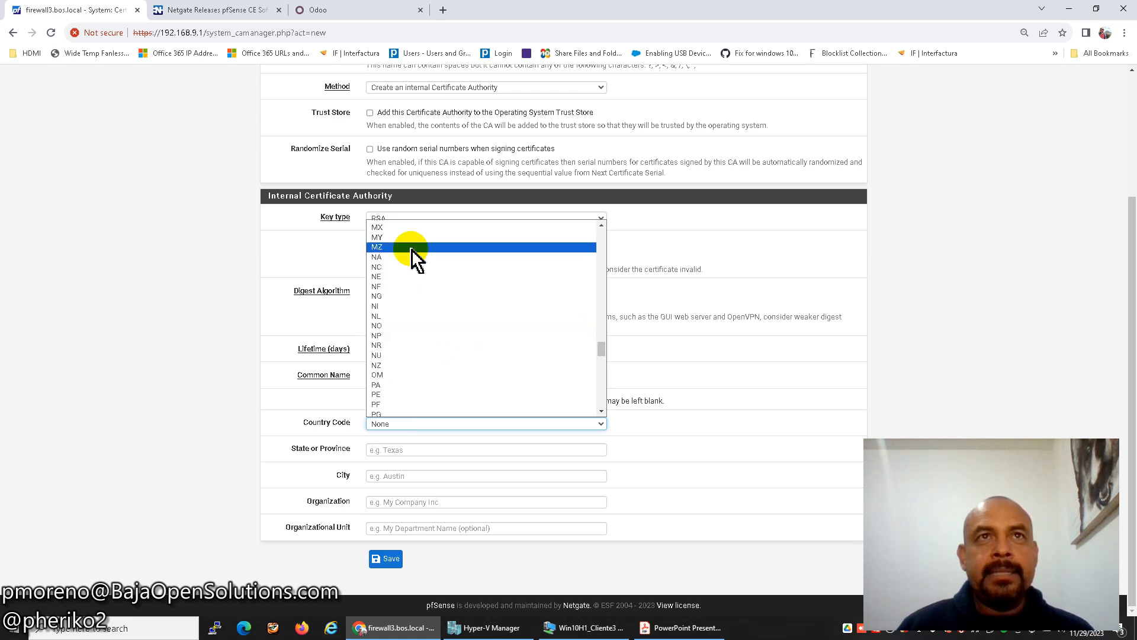
click(413, 228)
click(410, 451)
Fill in state BAJA CALIFORNIA, city TIJUANA, organization BOS, unit IT, and save the CA.
text(BAJA CALIFORNI)
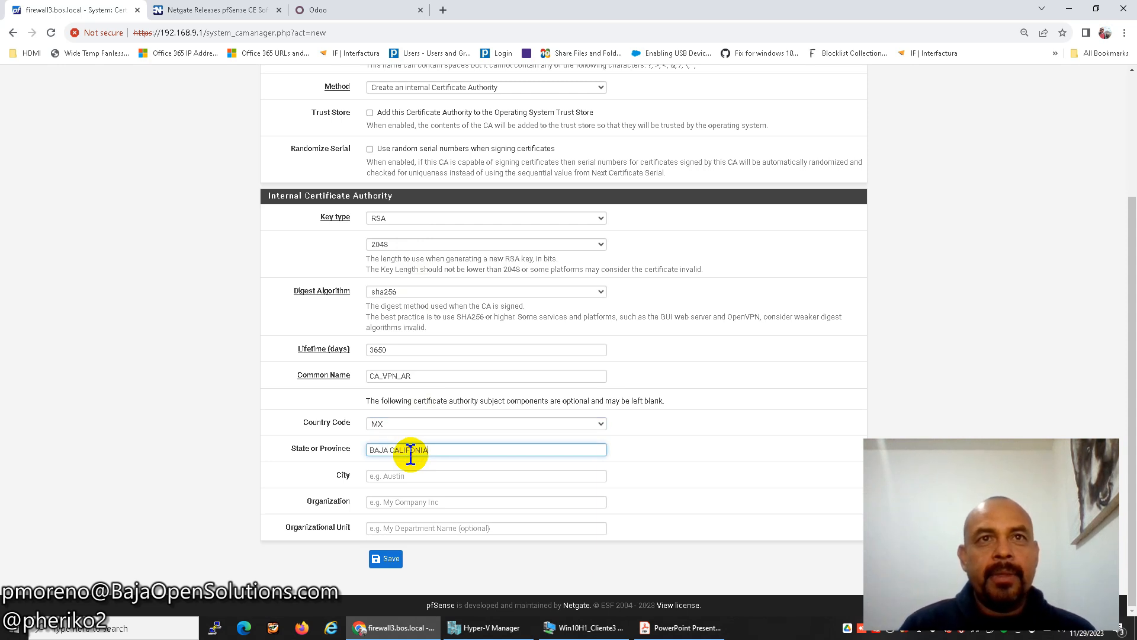
text(A)
key(Tab)
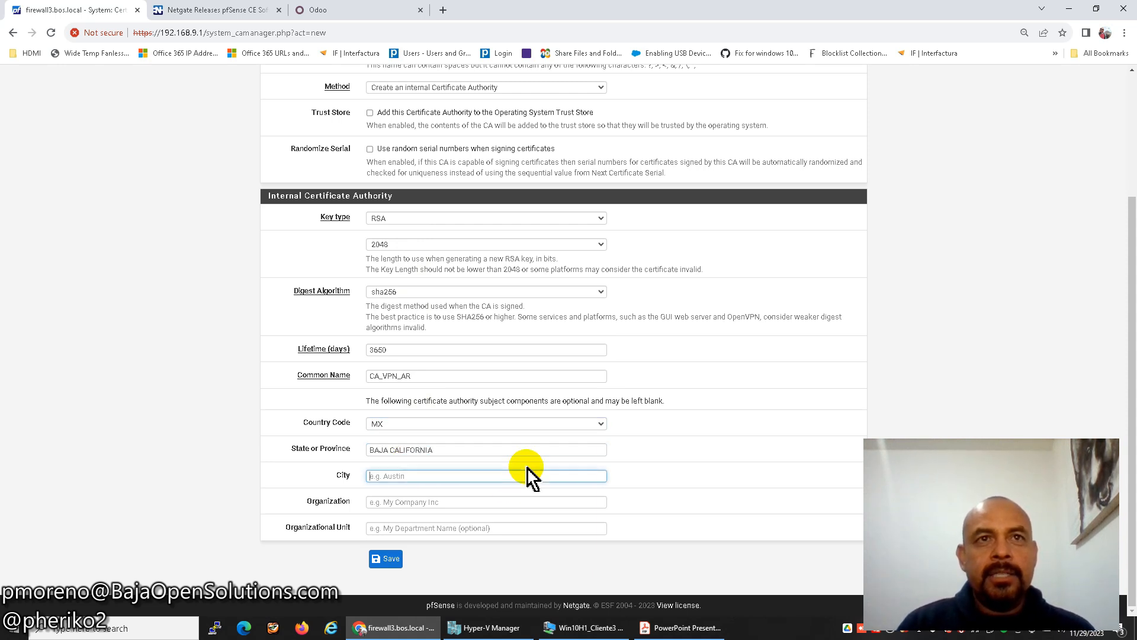
text(TIJUANA)
key(Tab)
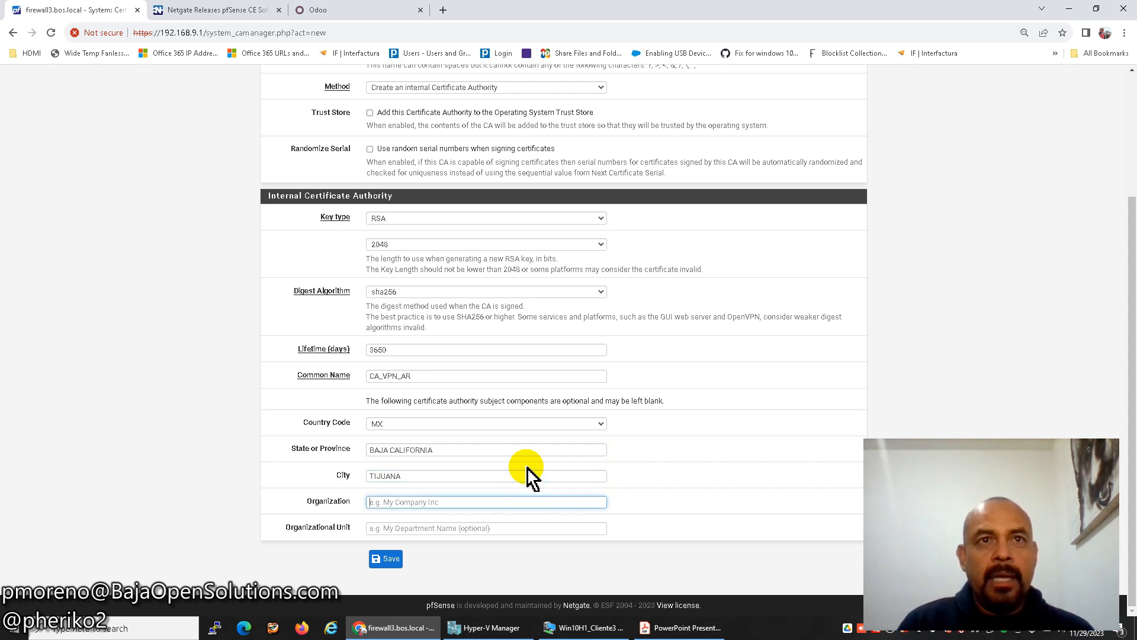
text(BOS)
key(Tab)
text(IT)
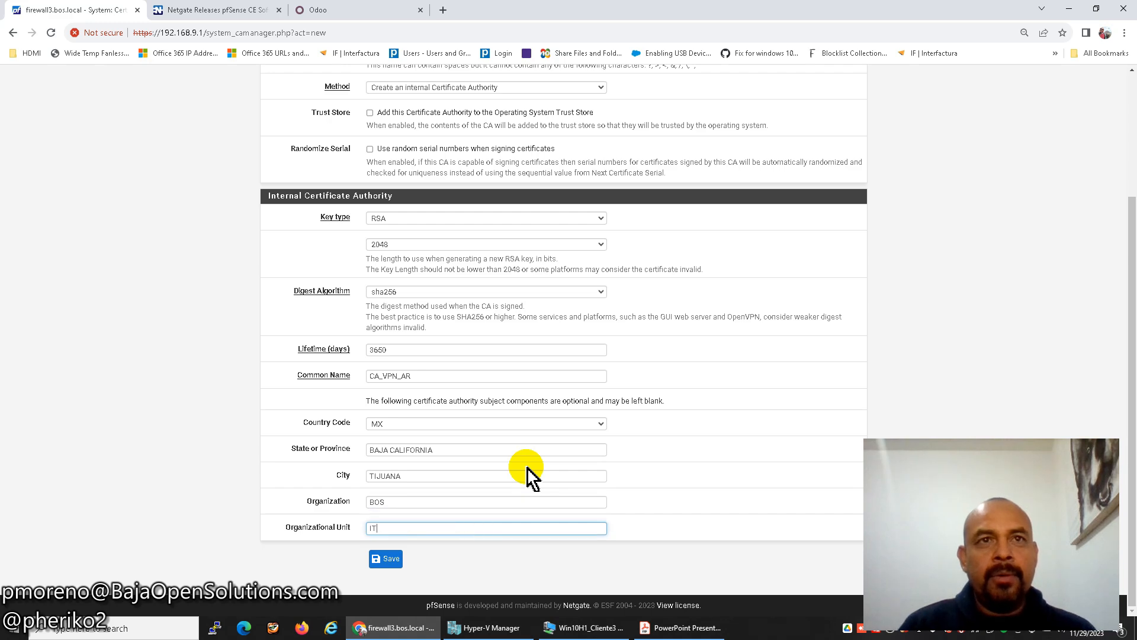
click(386, 558)
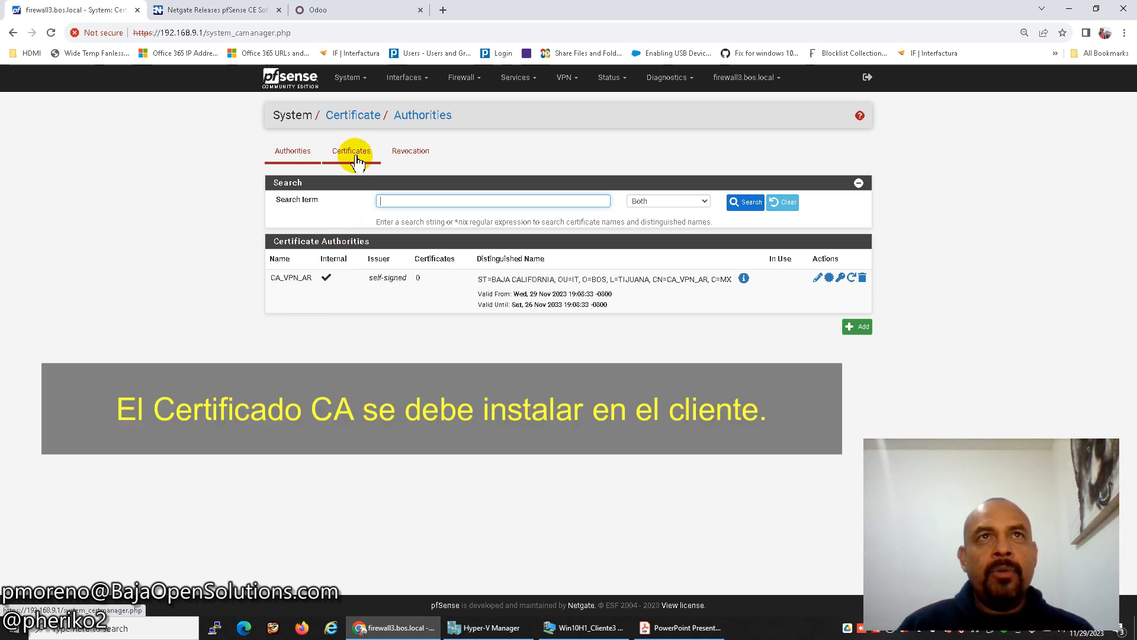
Add a new certificate named CA_VPN_AR_SRV signed by the CA_VPN_AR authority.
click(357, 159)
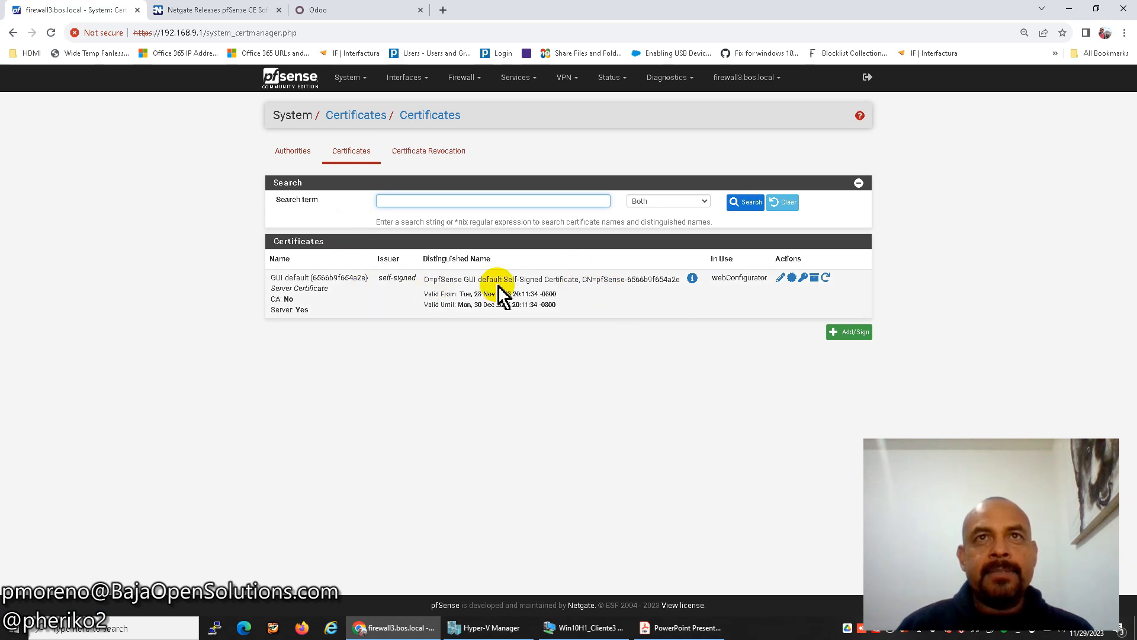
click(848, 330)
click(497, 229)
key(ctrl+v)
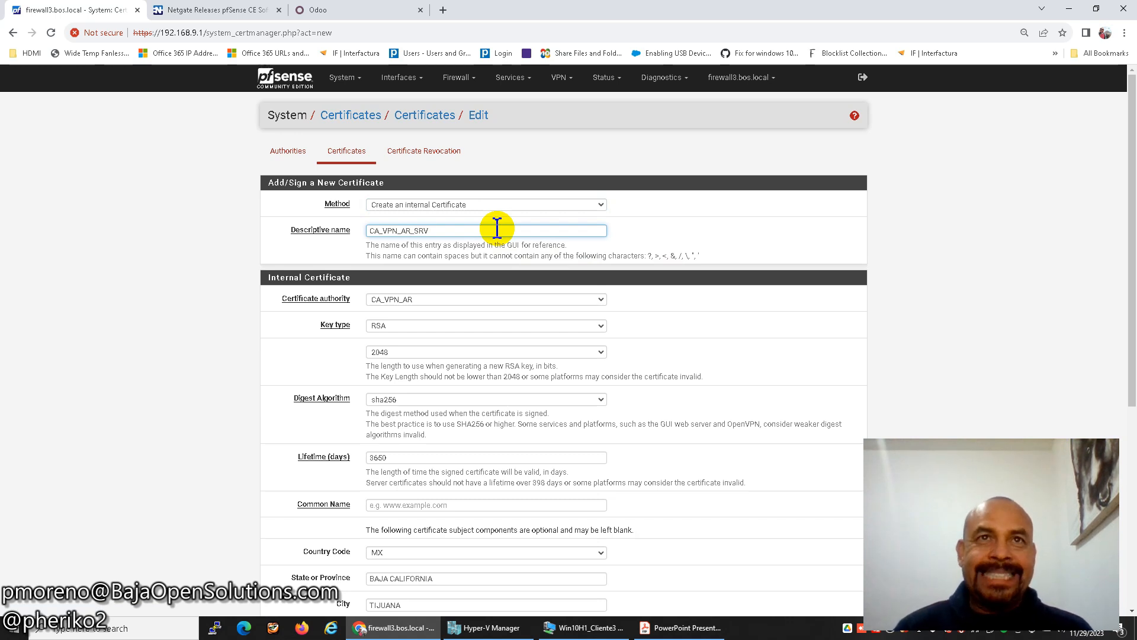
text(_SRV)
scroll(497, 234, down, 1)
click(429, 240)
click(428, 240)
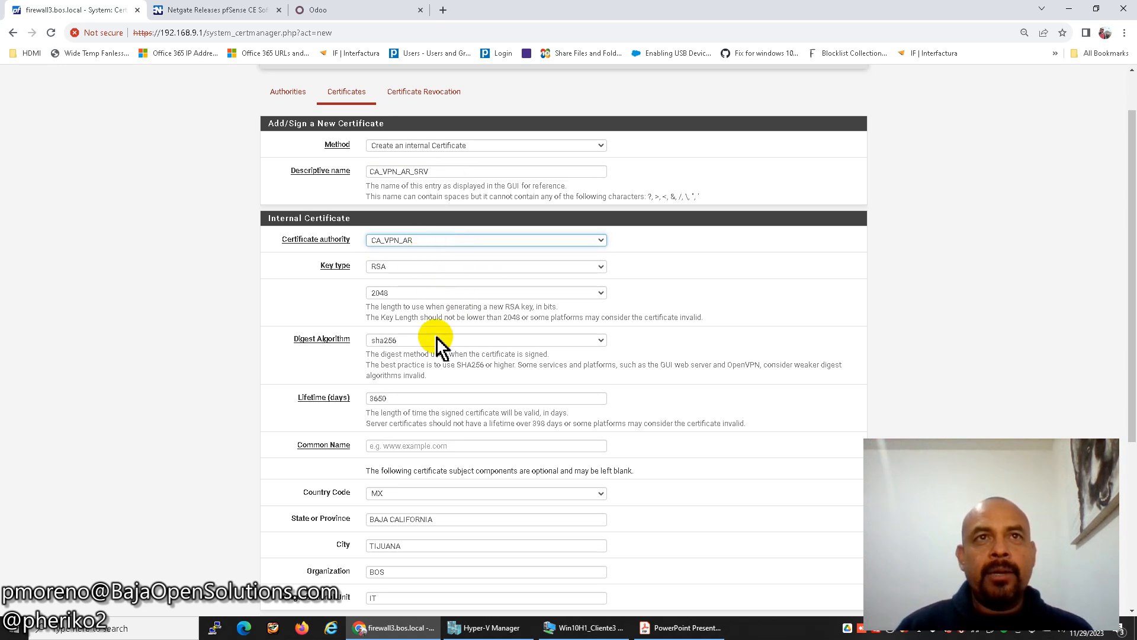
Keep the 3650-day lifetime and enter common name firewall3.bos.local.
click(427, 399)
scroll(619, 379, down, 2)
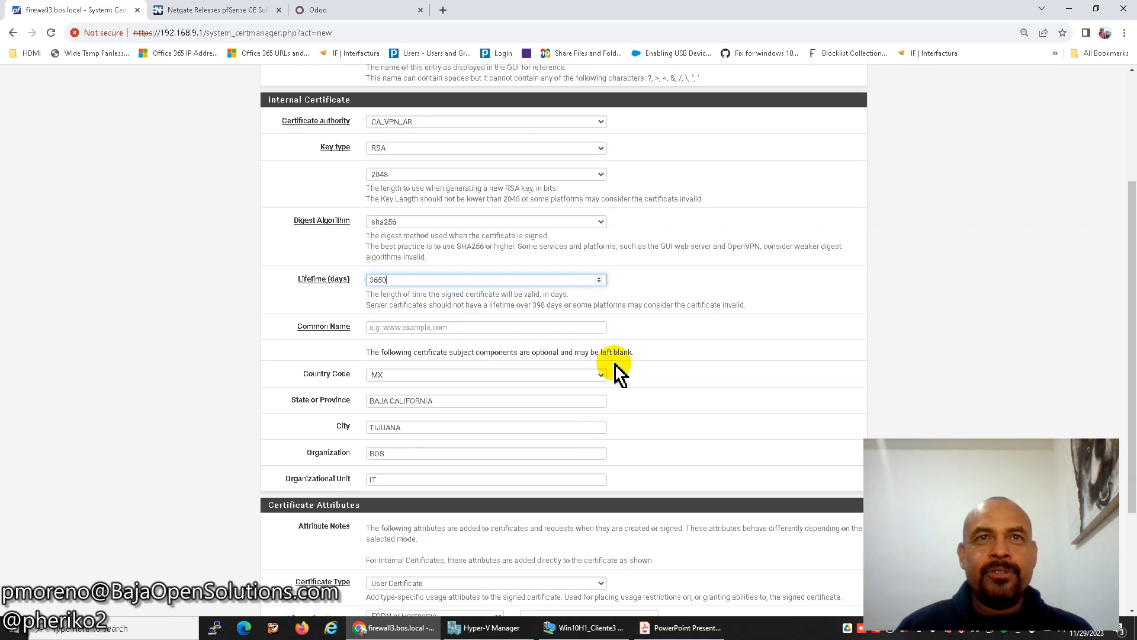
click(495, 327)
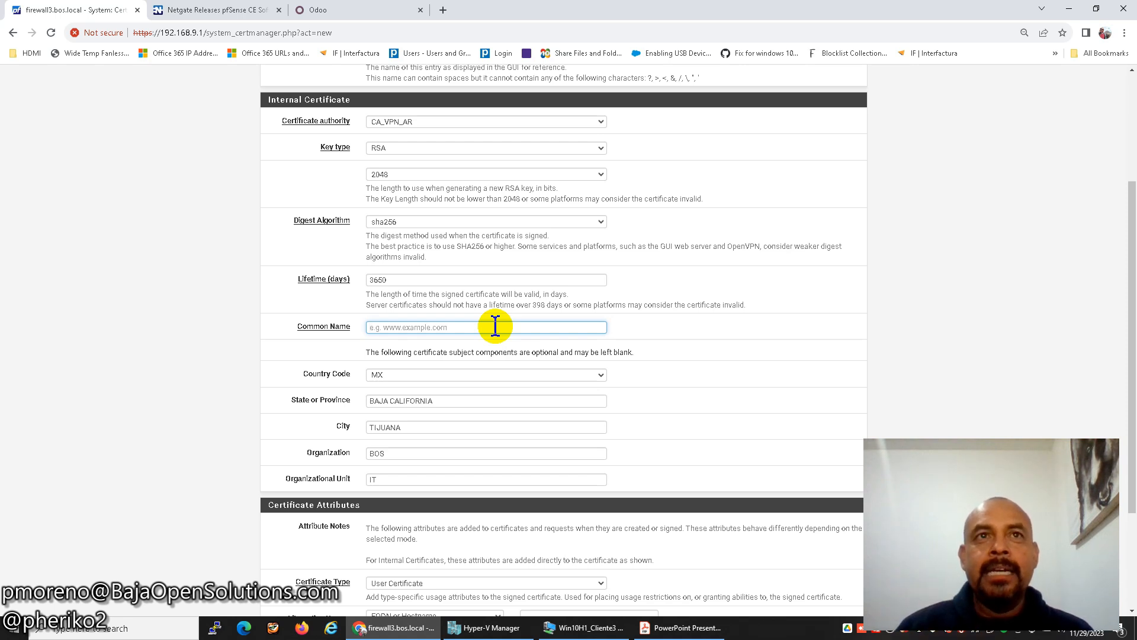
scroll(495, 325, up, 3)
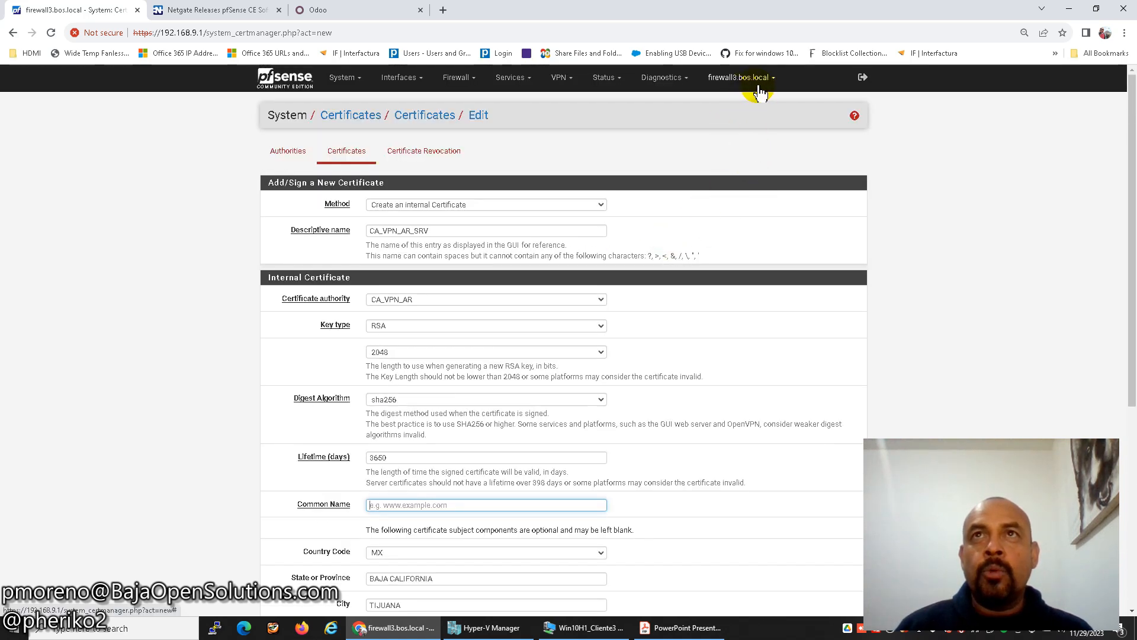
scroll(681, 260, down, 1)
text(f)
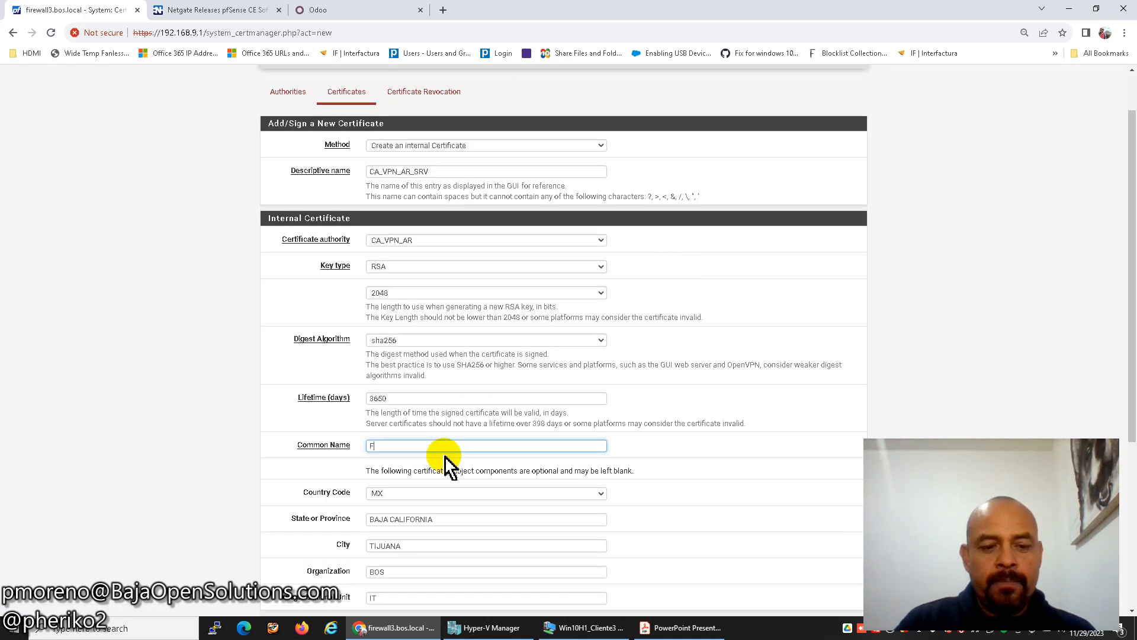
text(irewall3.bos.local)
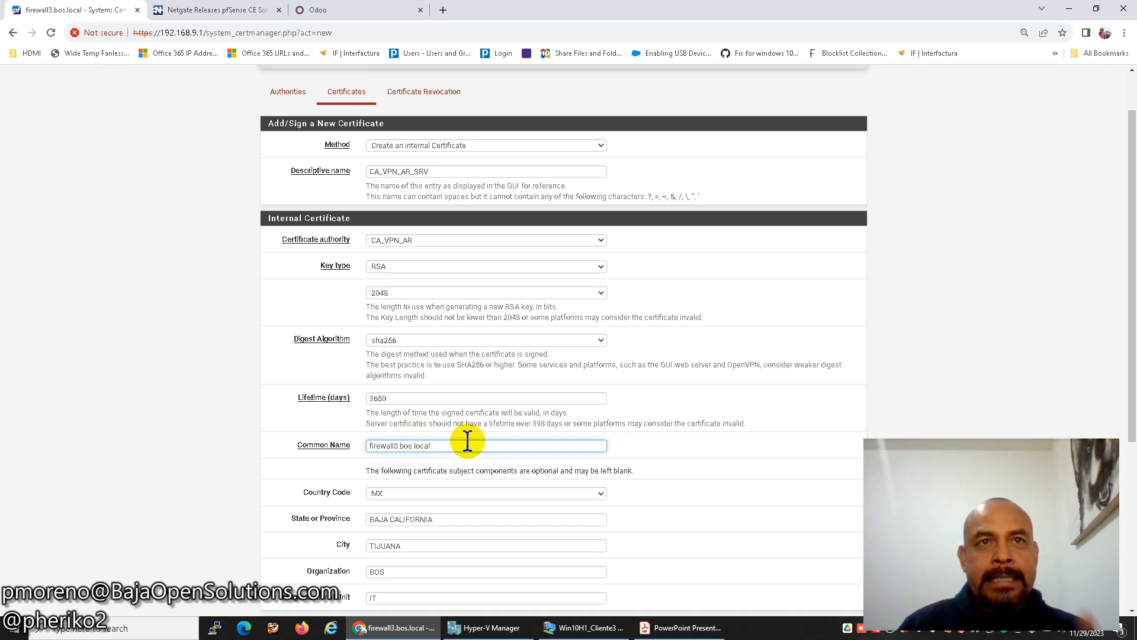
scroll(467, 441, down, 2)
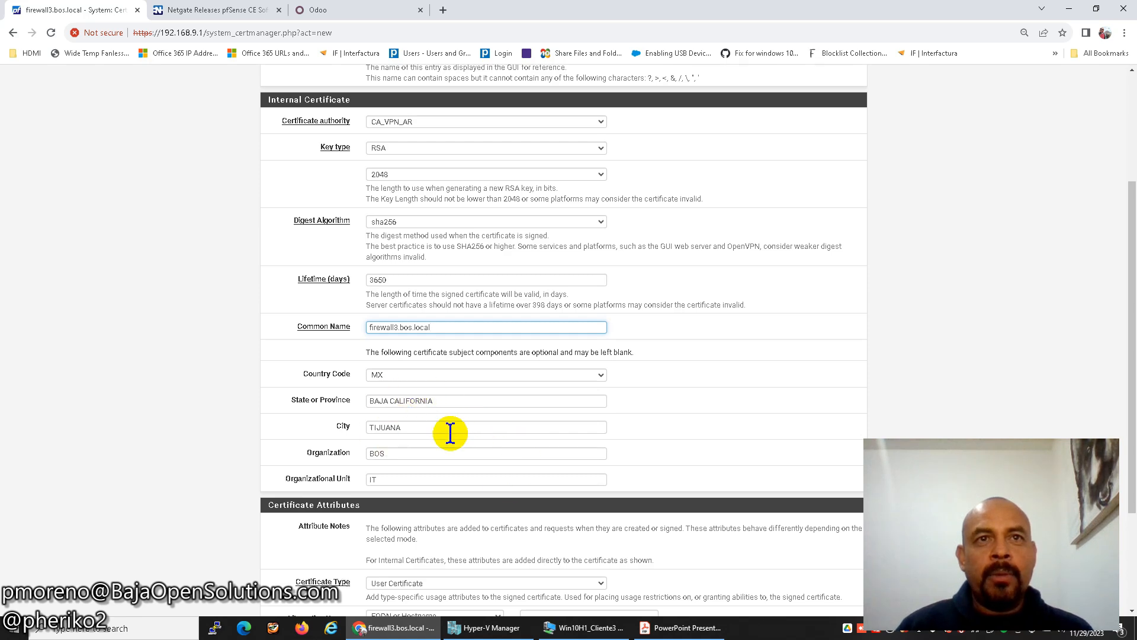
scroll(450, 433, down, 3)
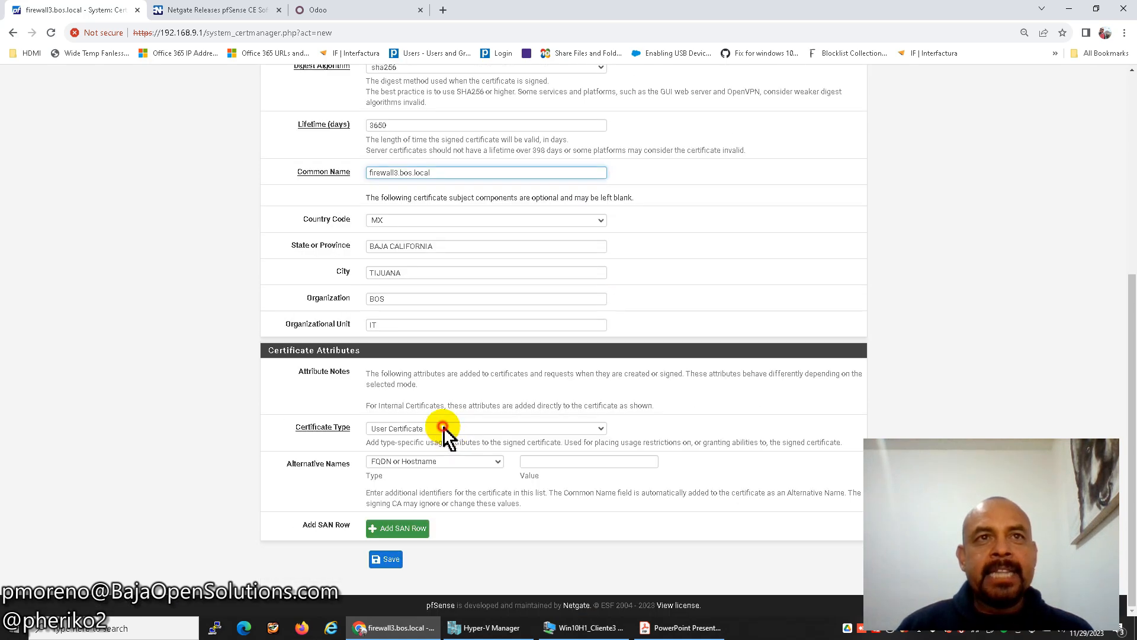
Make it a Server Certificate with FQDN alternative name pfsede.ddns.net.
click(444, 428)
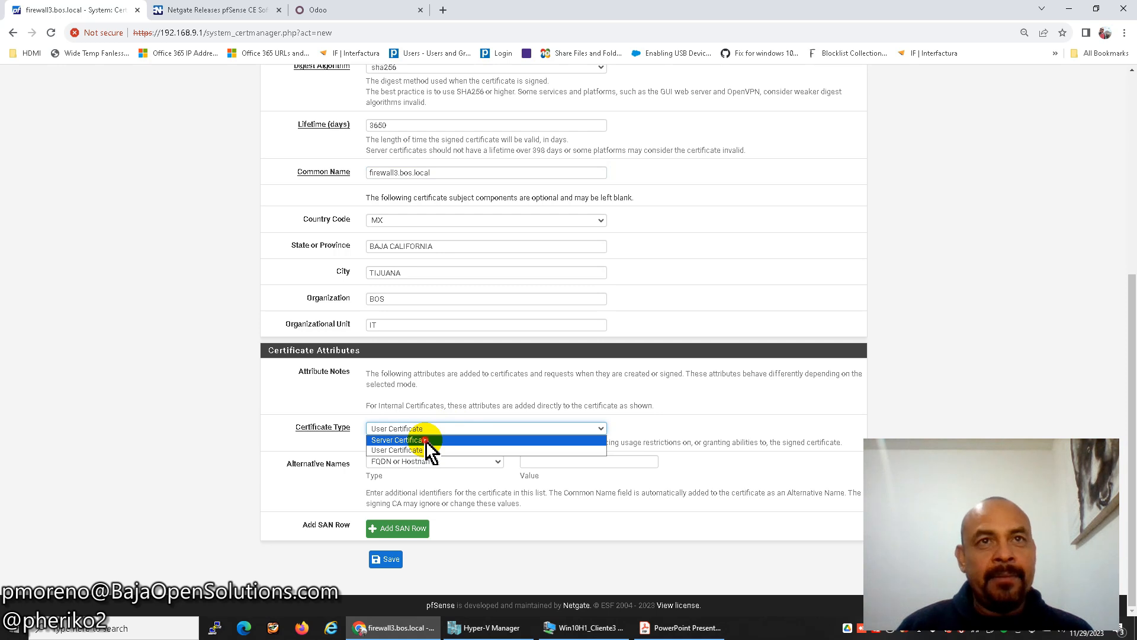
click(426, 442)
click(534, 462)
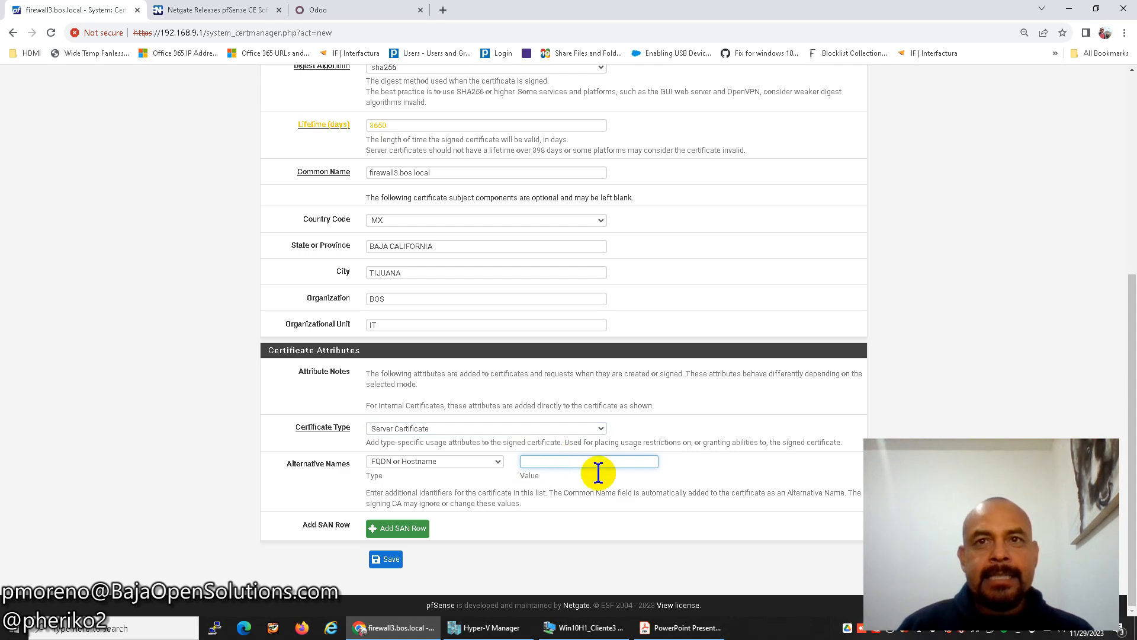
click(684, 628)
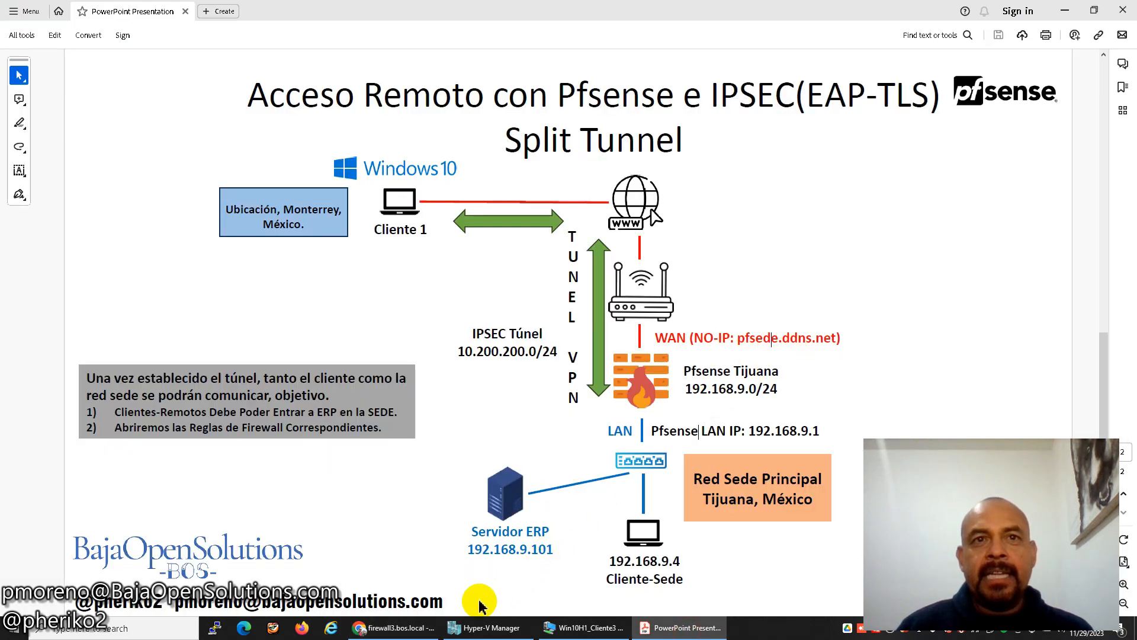
click(396, 627)
text(p)
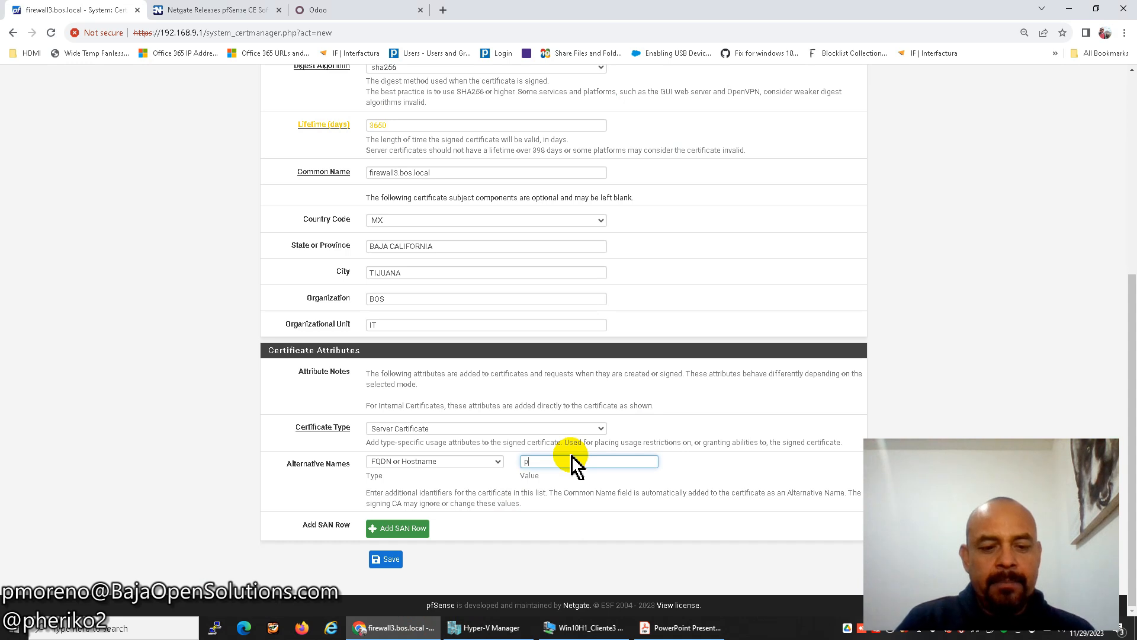
text(fsede.ddns.net)
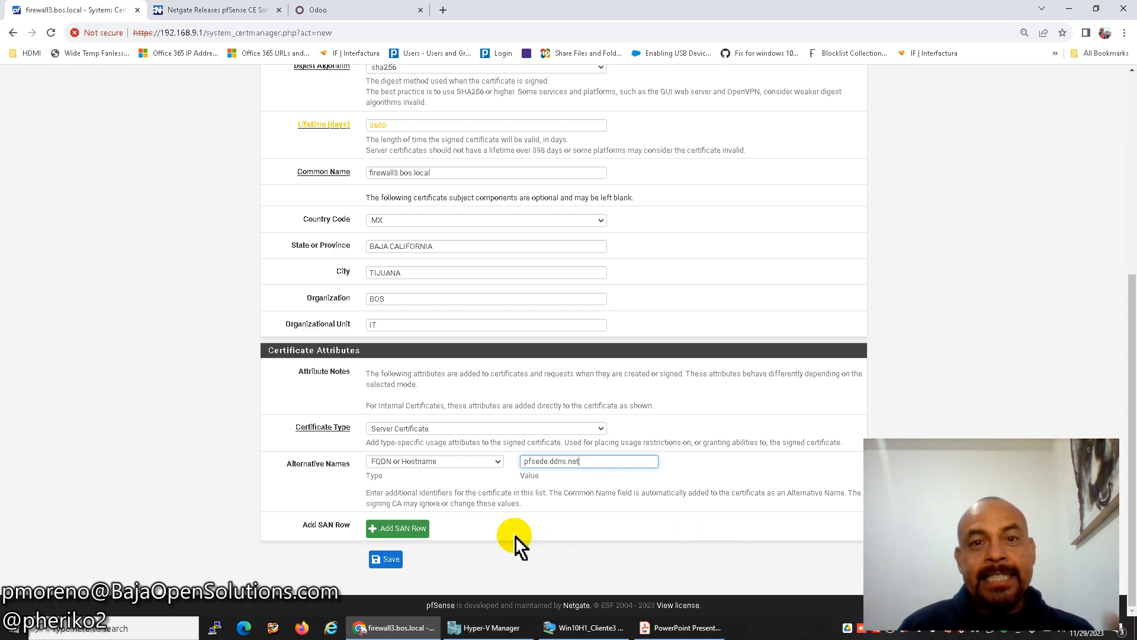
Add and then remove an extra IP-address alternative name row, and save the certificate.
click(407, 527)
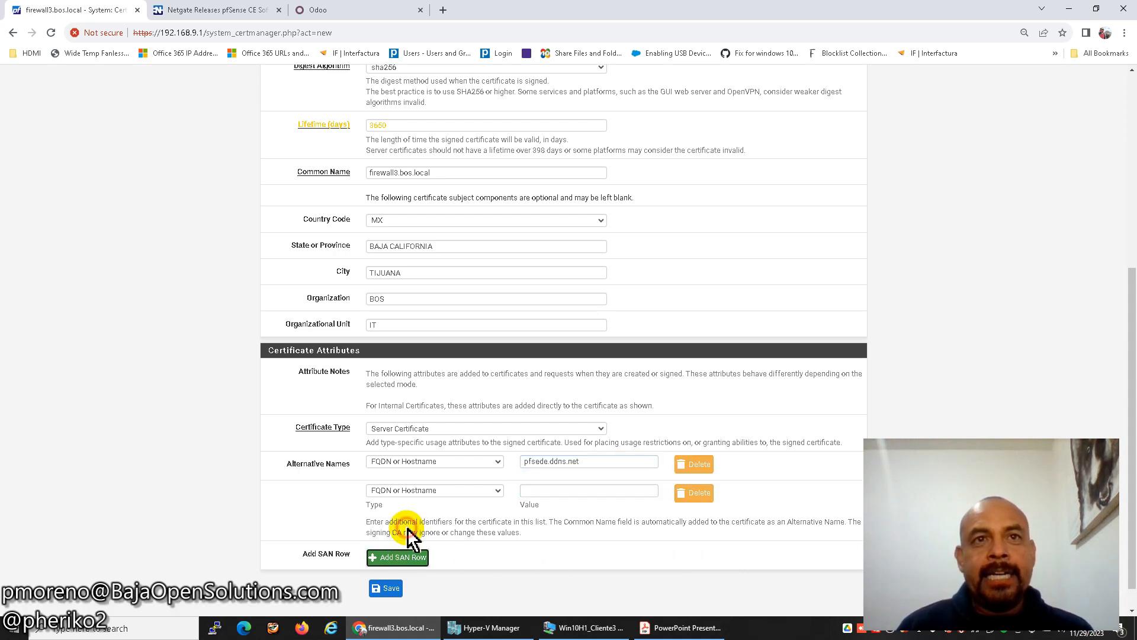
click(421, 491)
click(415, 514)
click(539, 489)
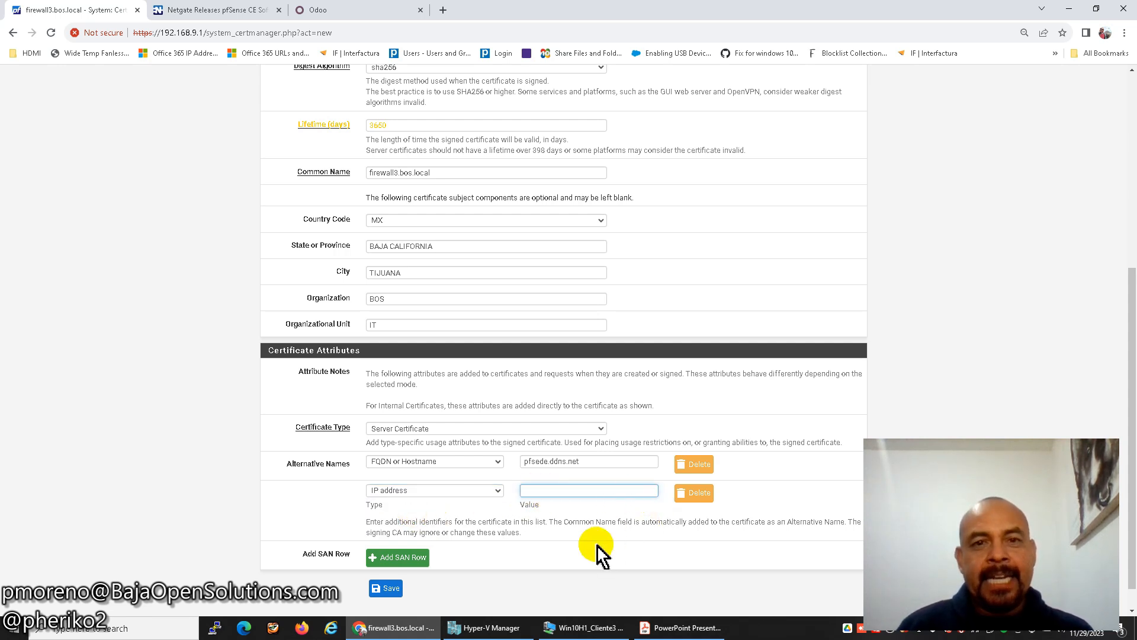
click(694, 494)
click(389, 560)
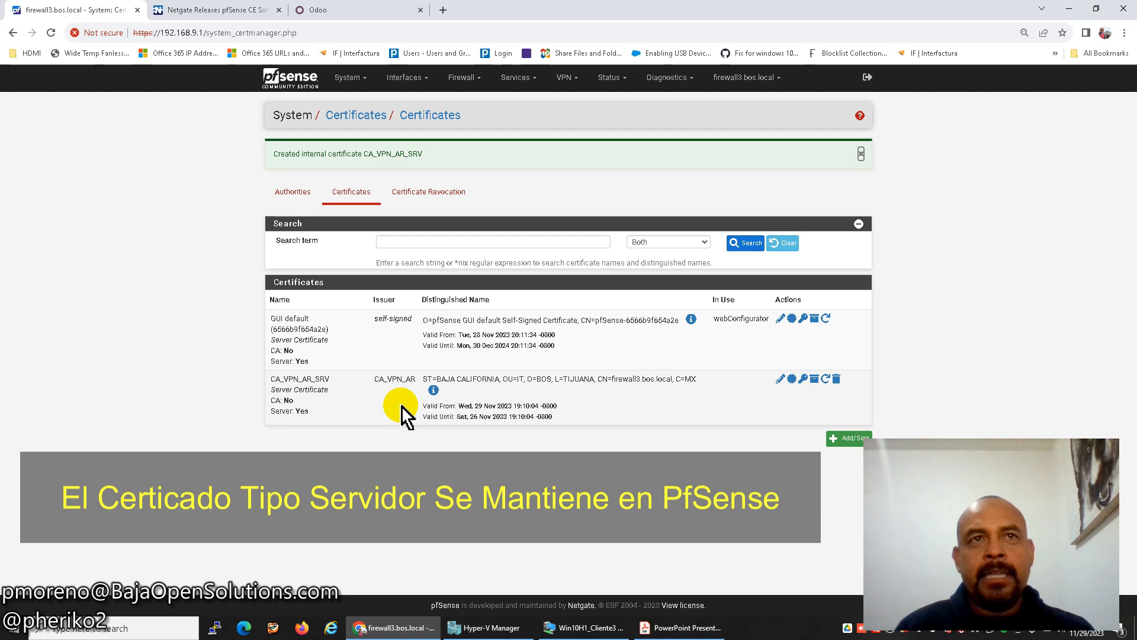
Start another new certificate with descriptive name cliente1.
click(841, 439)
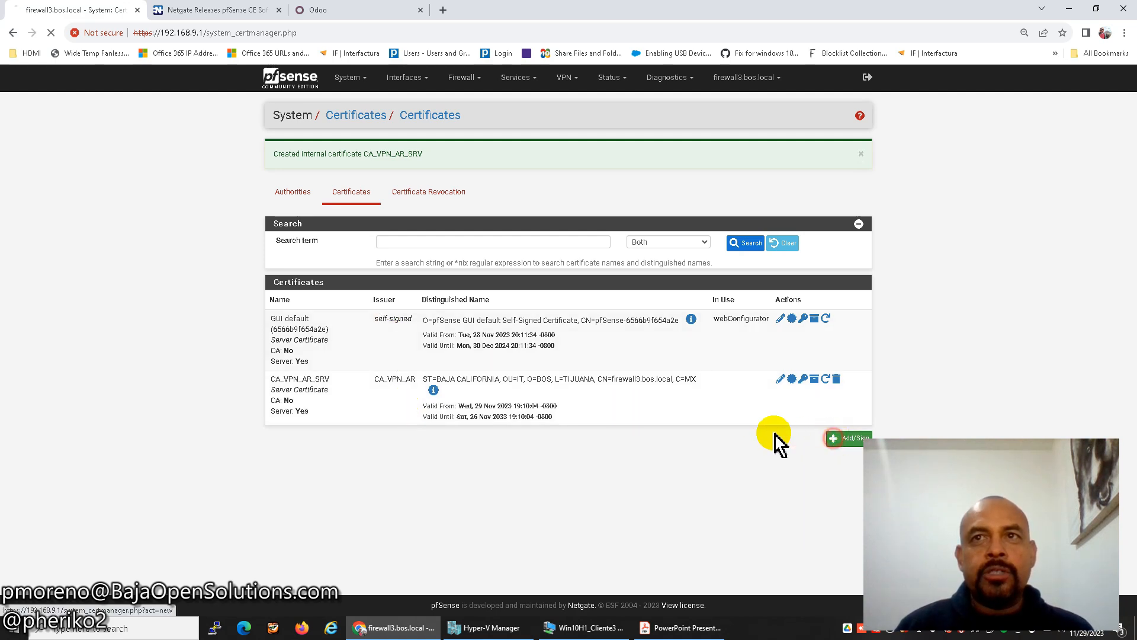
click(681, 628)
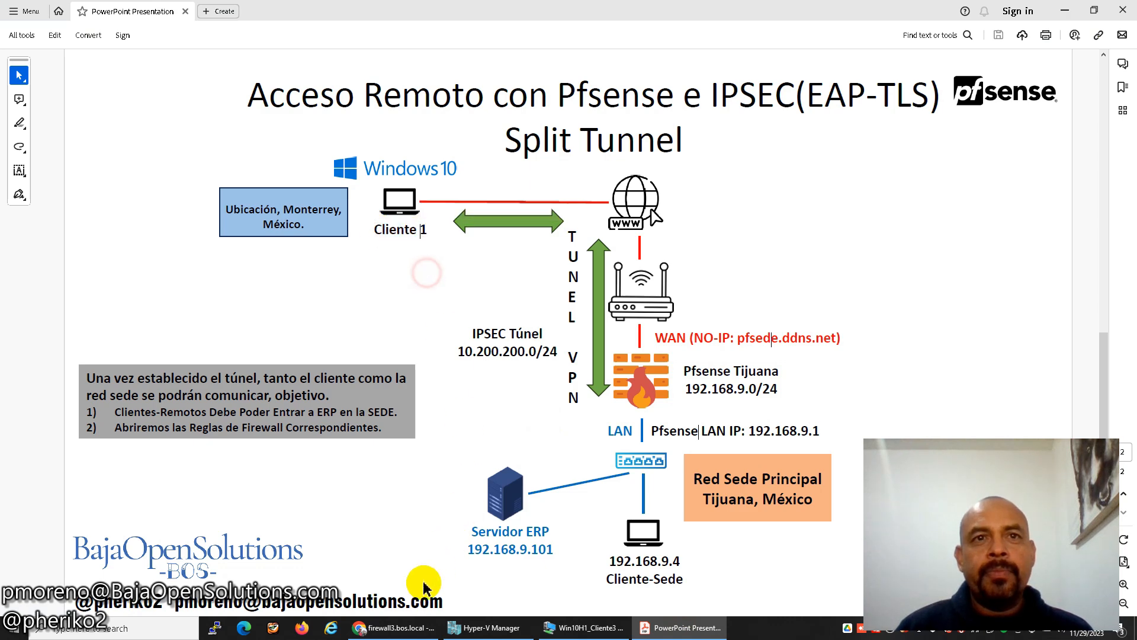
click(399, 627)
click(381, 231)
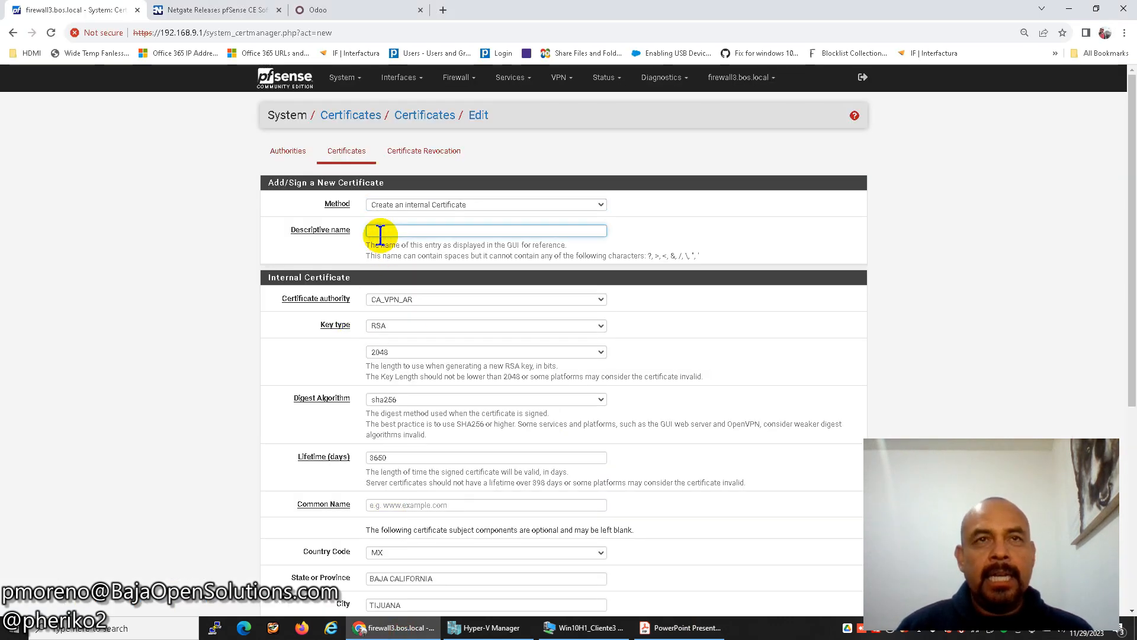
text(cliente1)
double_click(388, 231)
key(ctrl+c)
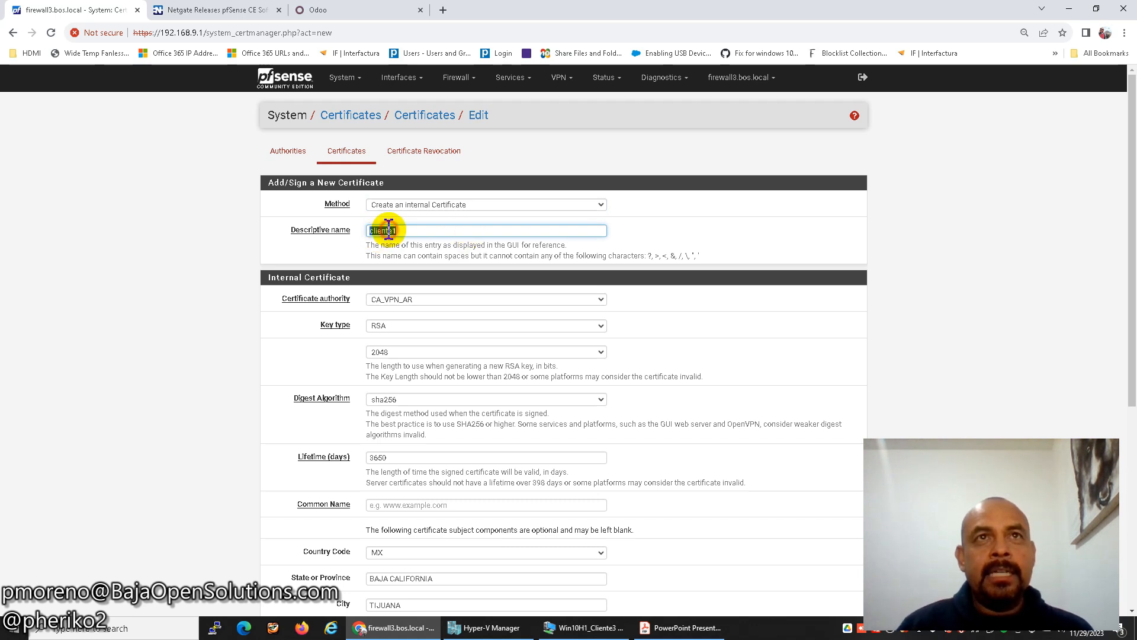
Set the common name to cliente1 and save it as a user certificate.
scroll(482, 246, down, 1)
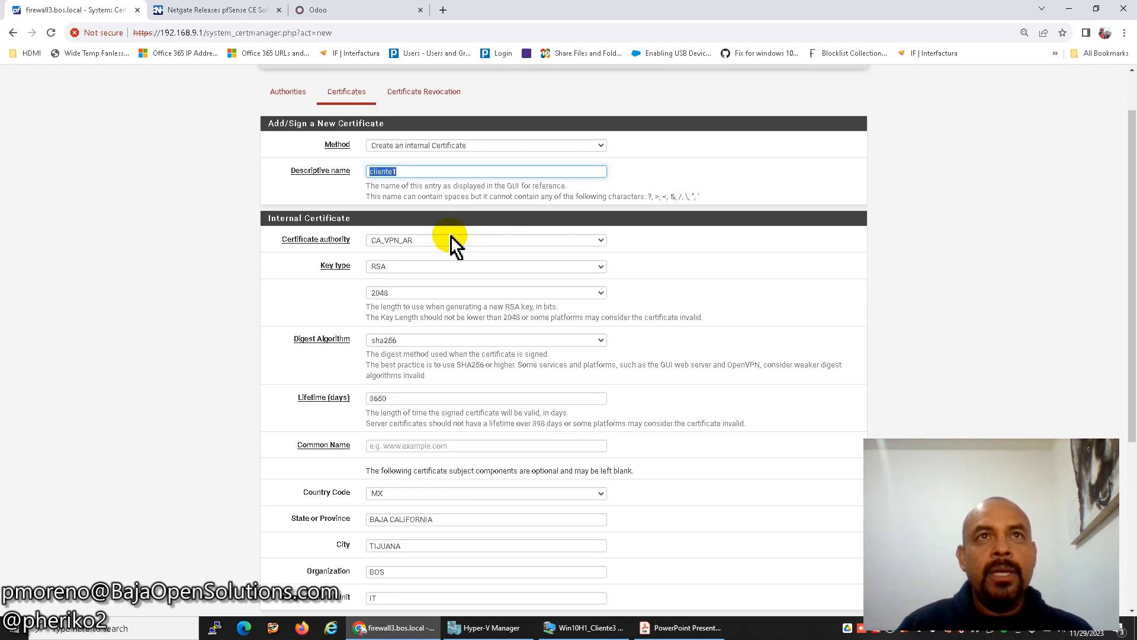
click(401, 397)
click(399, 439)
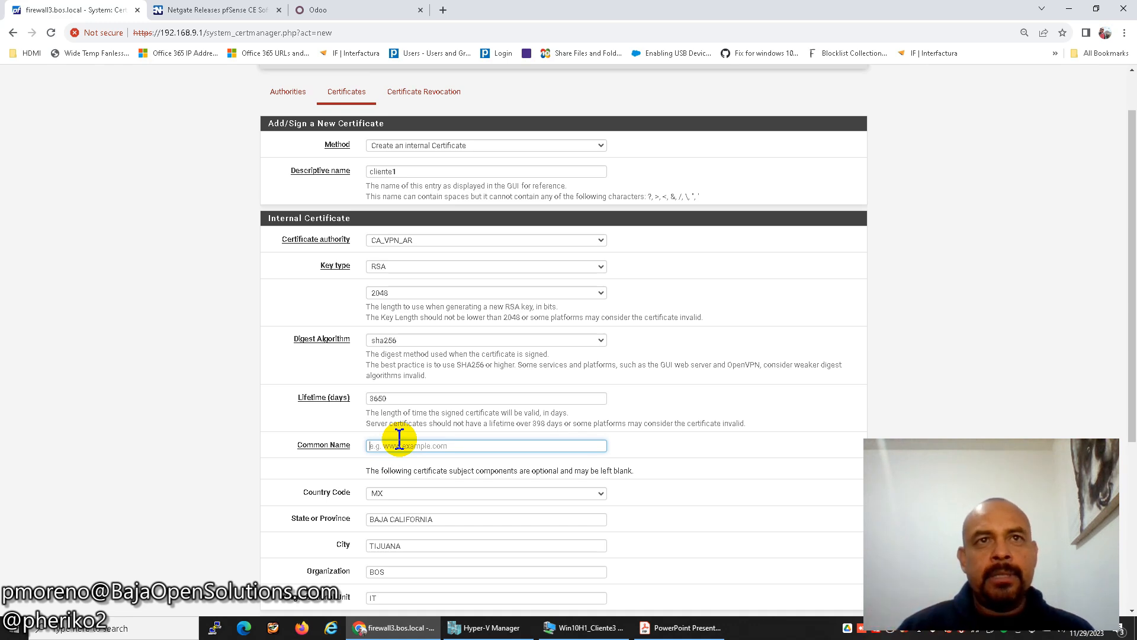
key(ctrl+v)
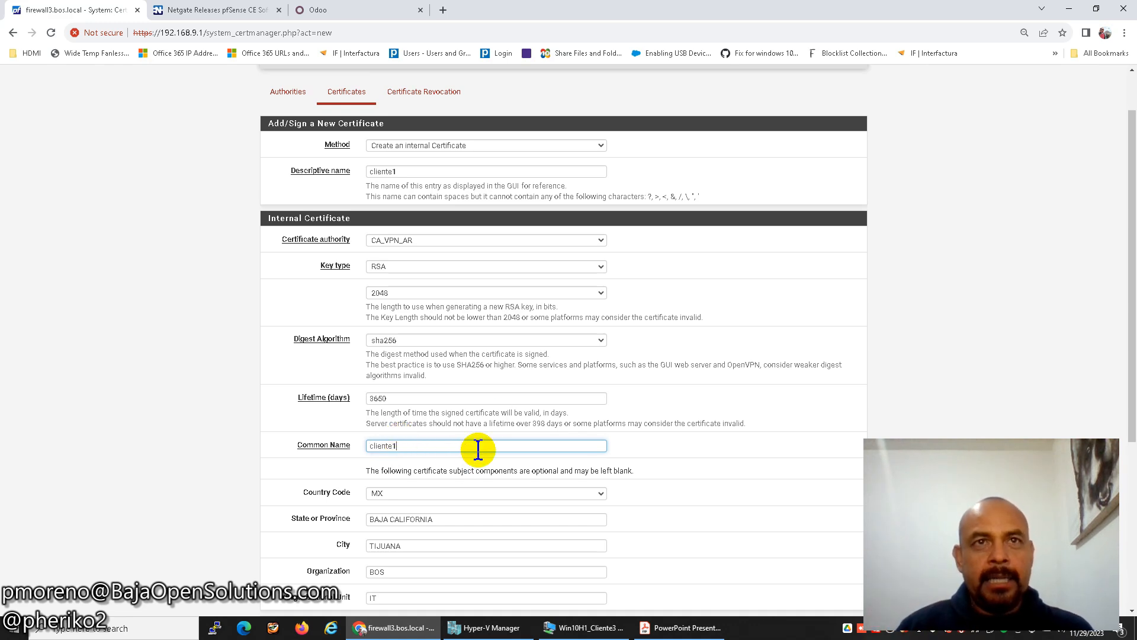
scroll(502, 406, down, 4)
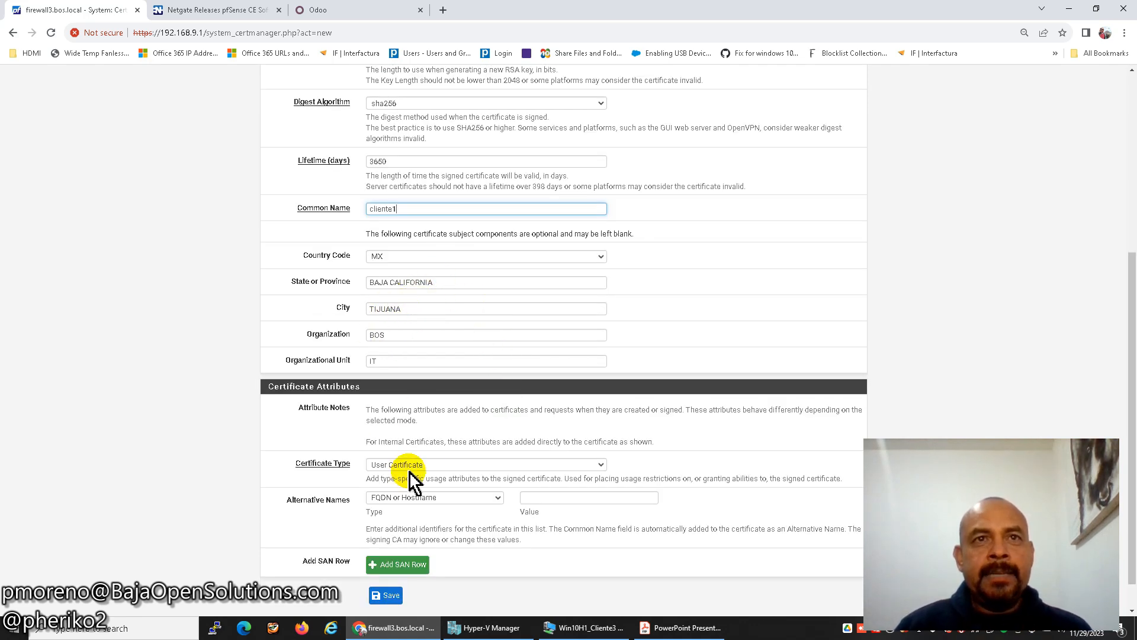
scroll(477, 472, down, 1)
click(389, 559)
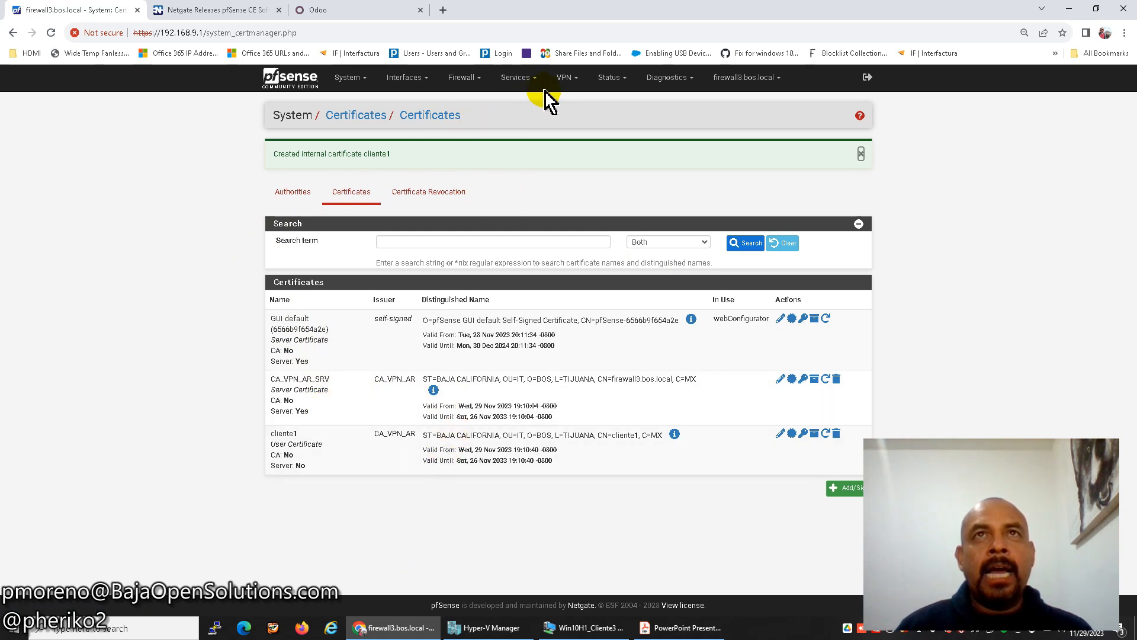
Enable IPsec mobile client support with Local Database user authentication.
click(565, 80)
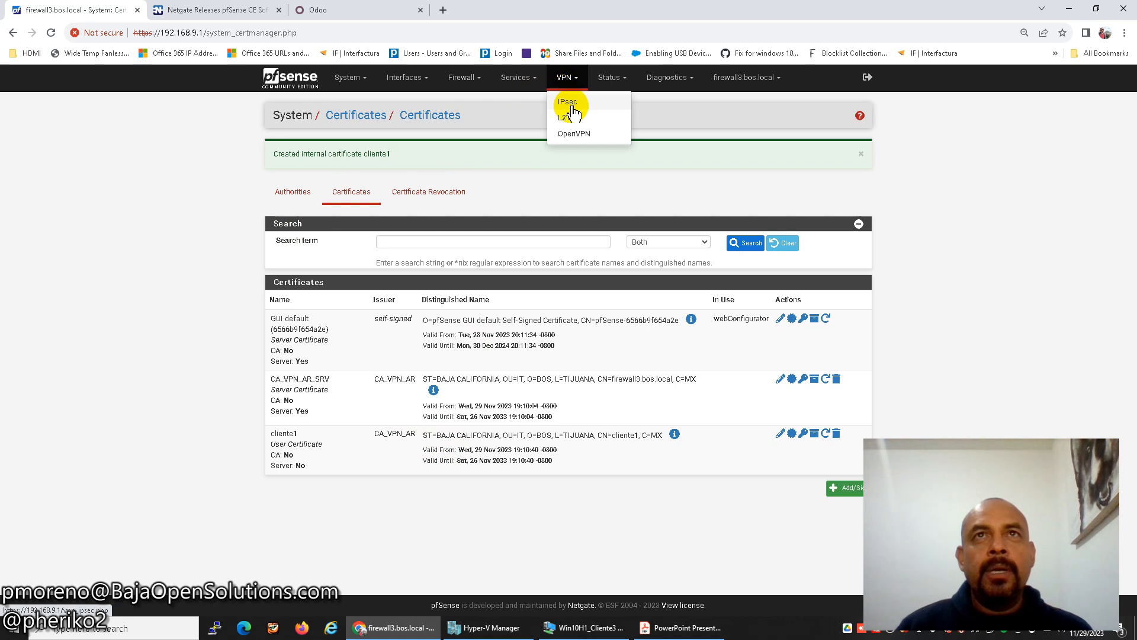
click(570, 106)
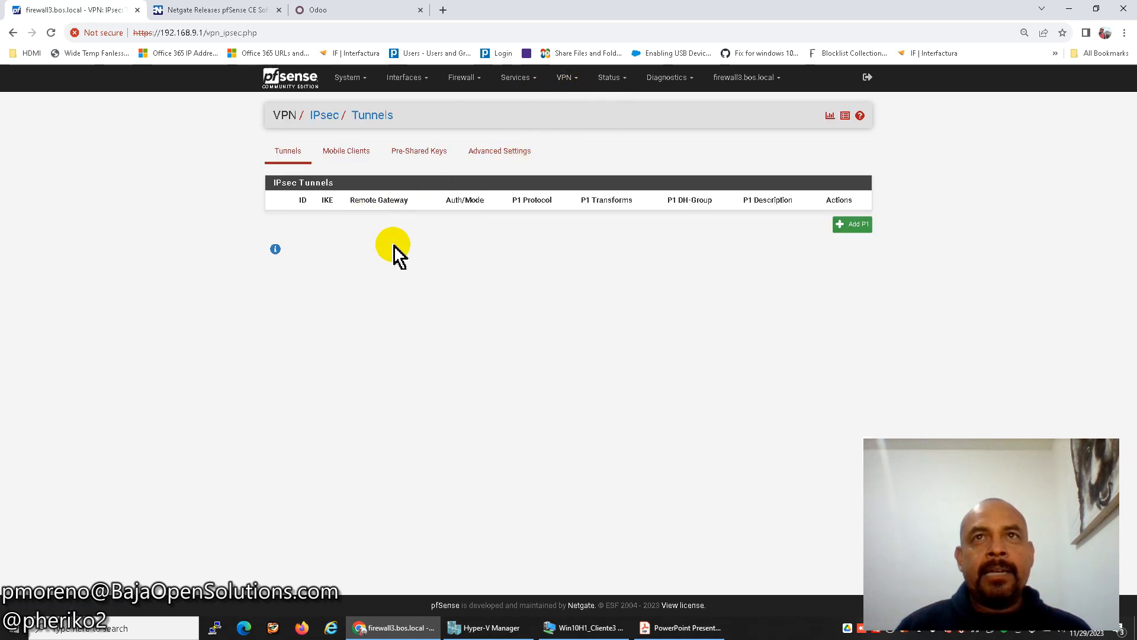
click(362, 159)
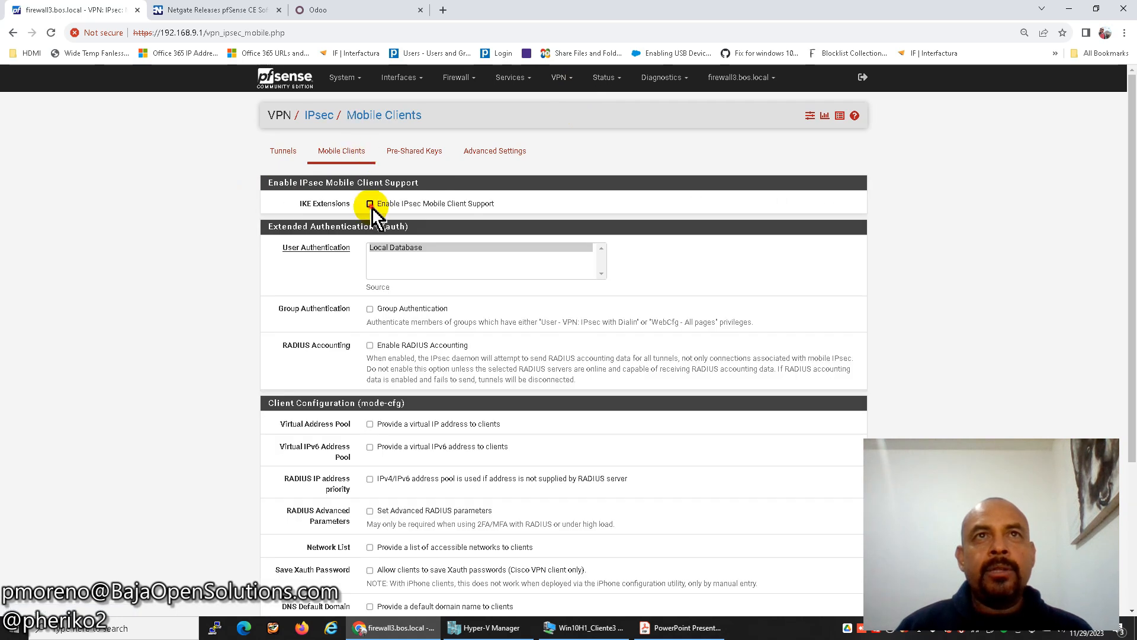
click(371, 205)
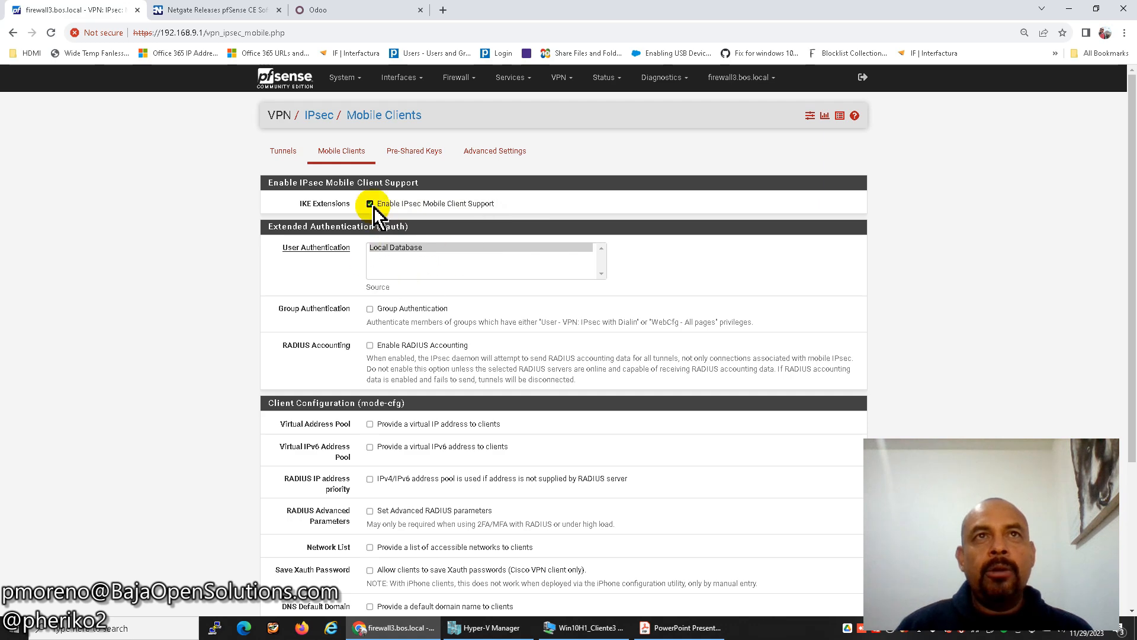
click(395, 248)
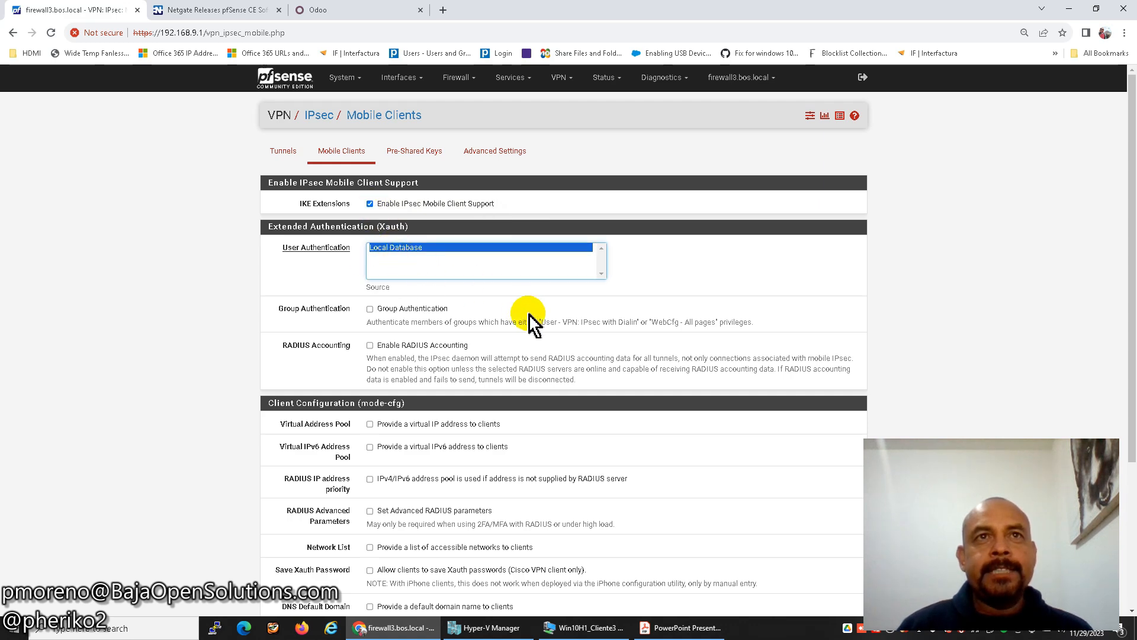
Enable the virtual address pool and enter 10.200.200.0/24 from the network diagram.
scroll(532, 322, down, 2)
click(371, 305)
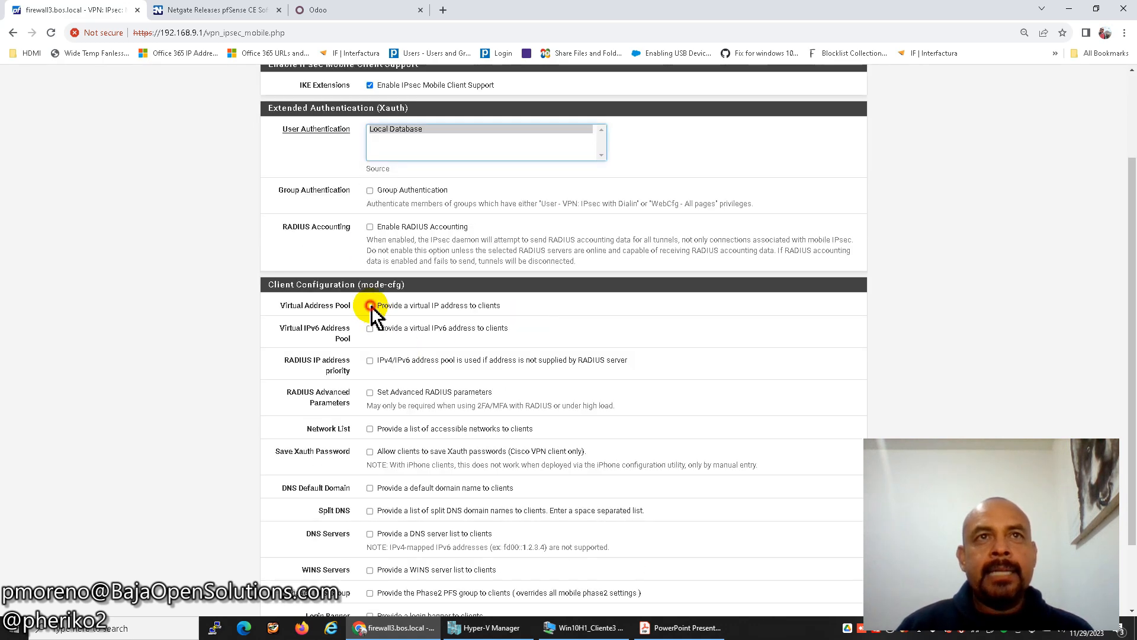
click(456, 325)
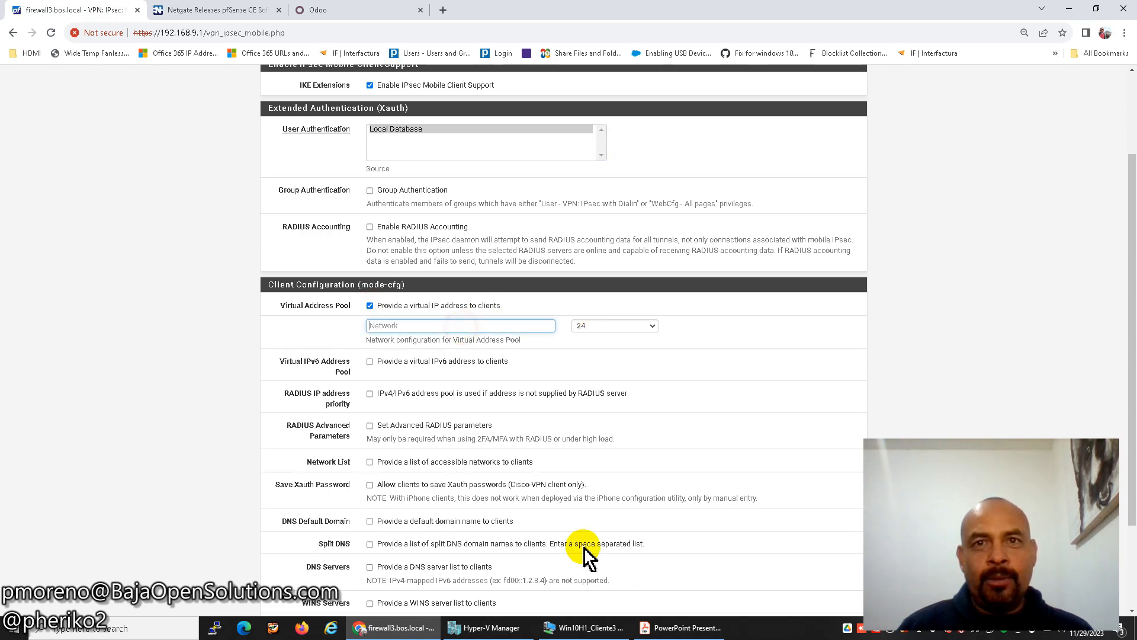
click(681, 627)
drag(458, 351, 536, 353)
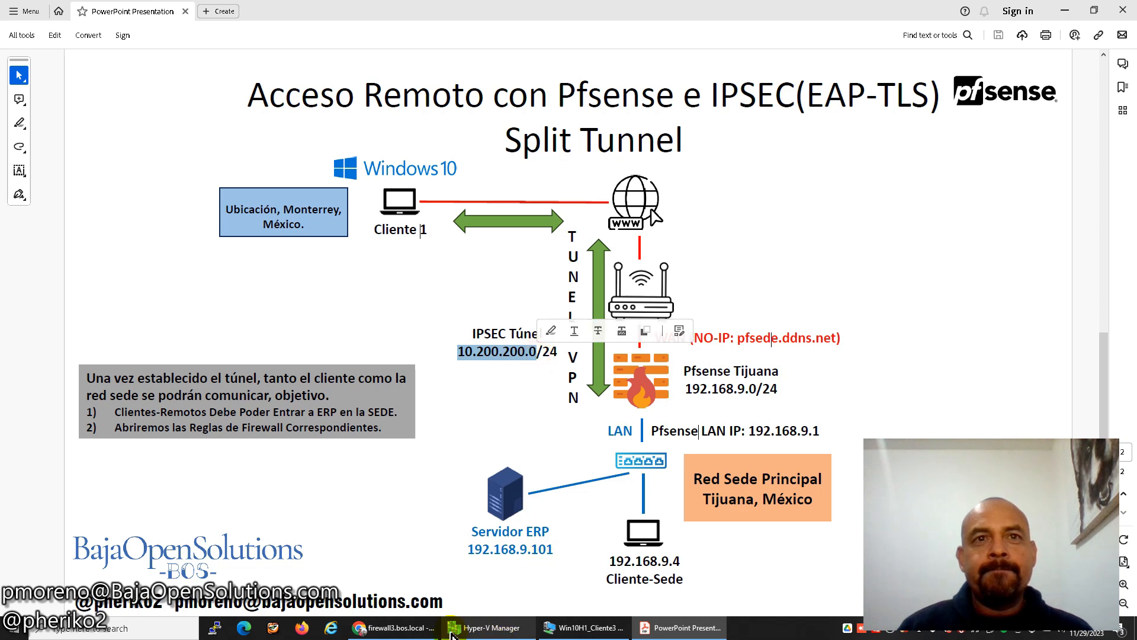
click(394, 627)
text(10.200.200.0)
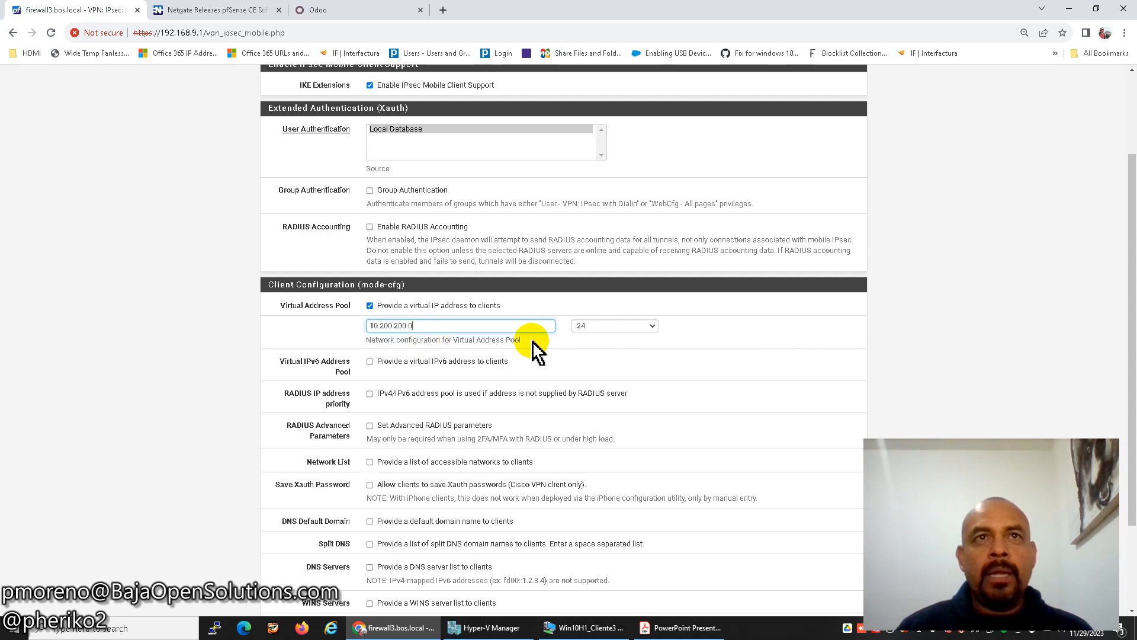
scroll(592, 361, down, 1)
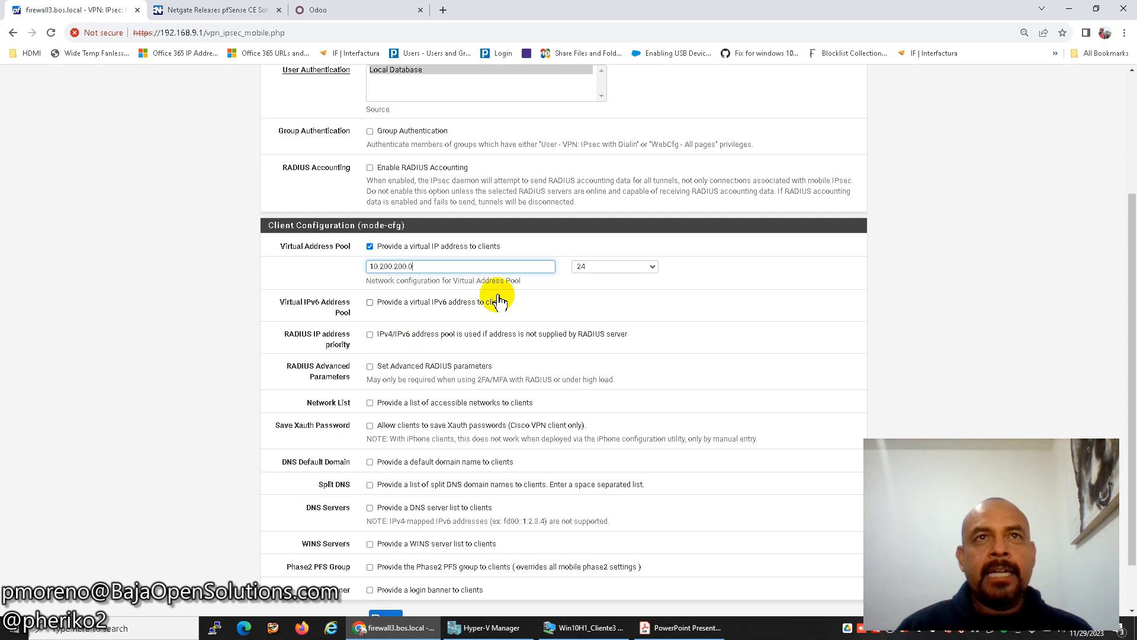
scroll(474, 391, down, 1)
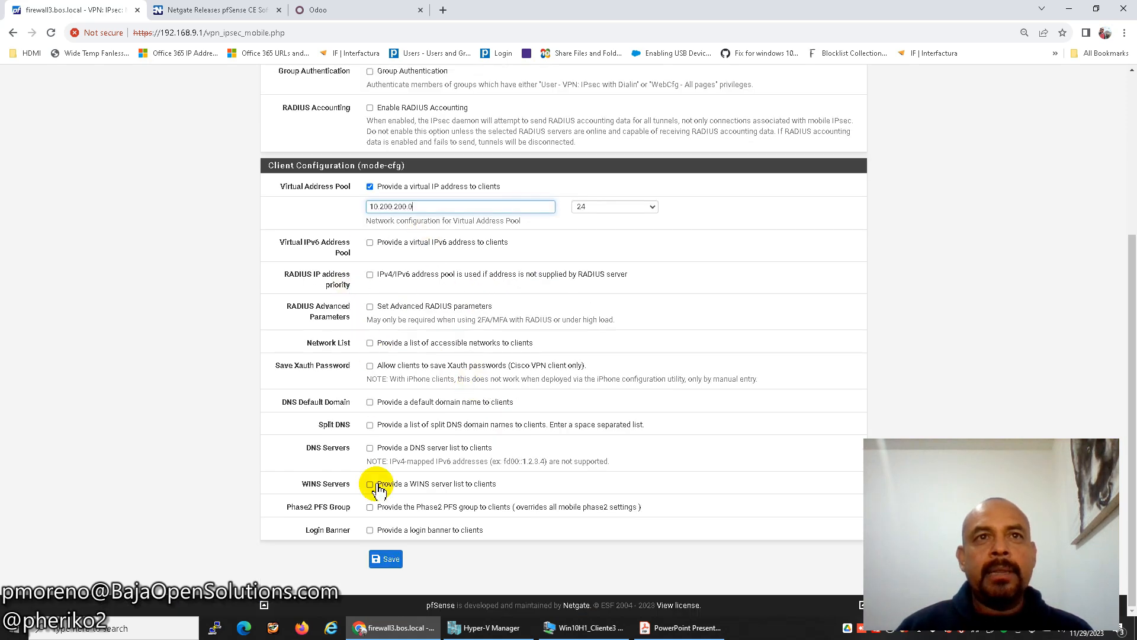
Save the mobile client settings and start mobile Phase 1 'IPSEC AR' with IKEv2 over IPv4.
click(390, 560)
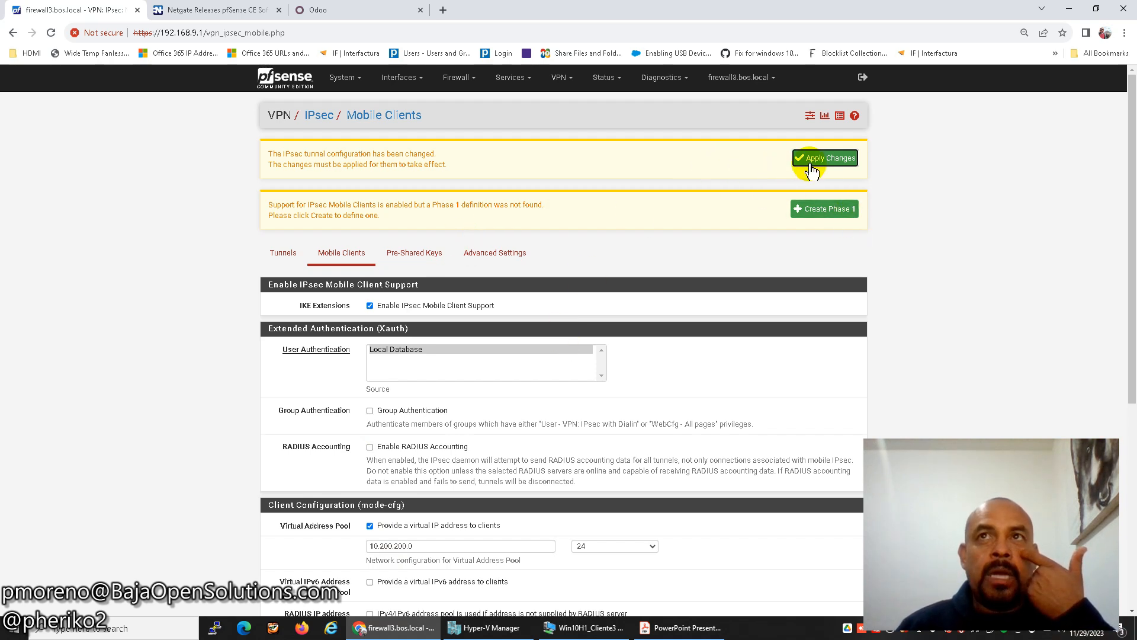
click(814, 213)
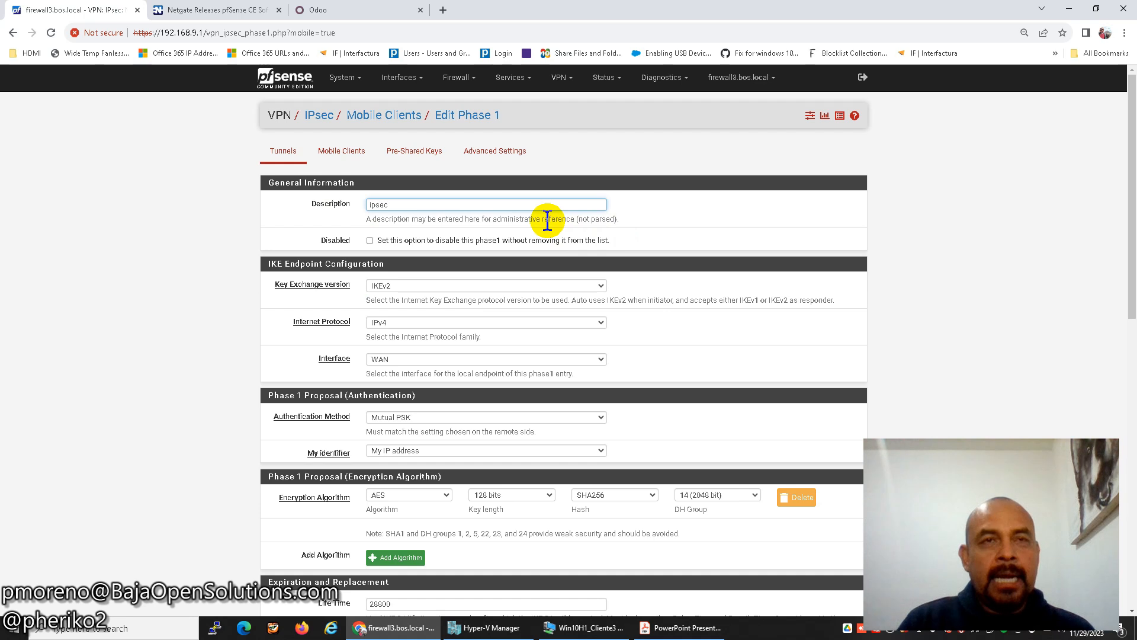
text(IPSEC AR)
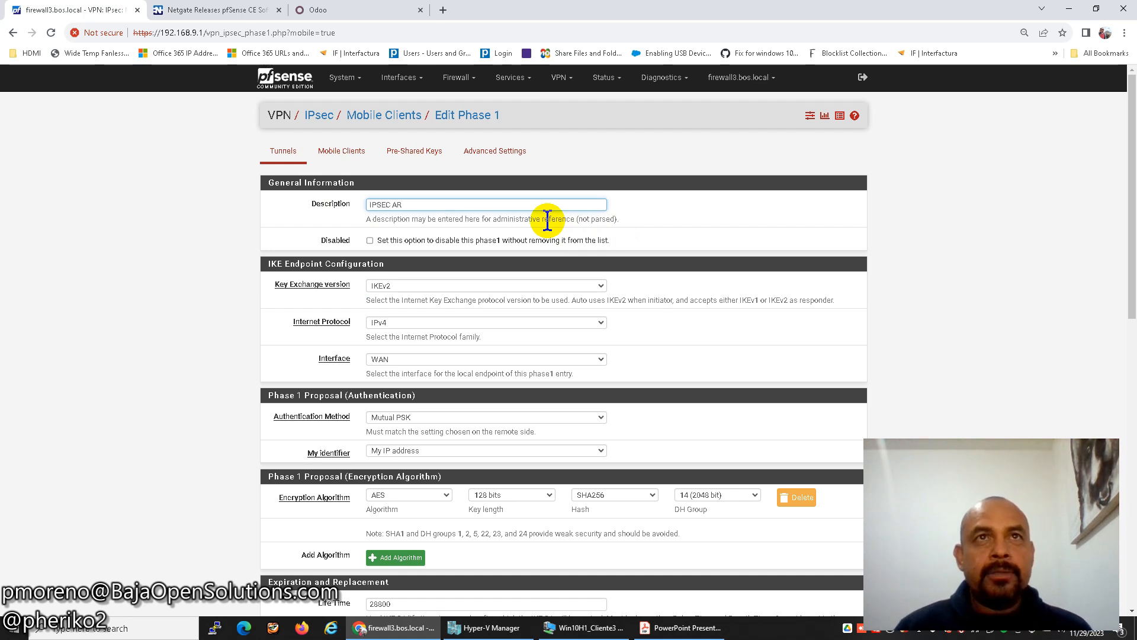
click(412, 289)
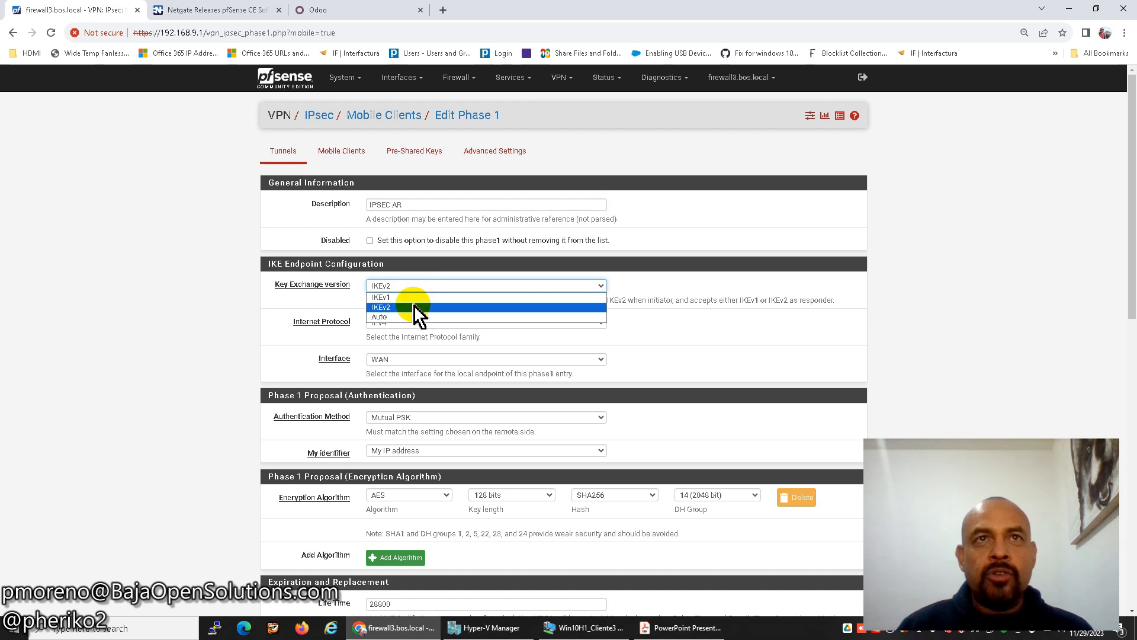
click(414, 307)
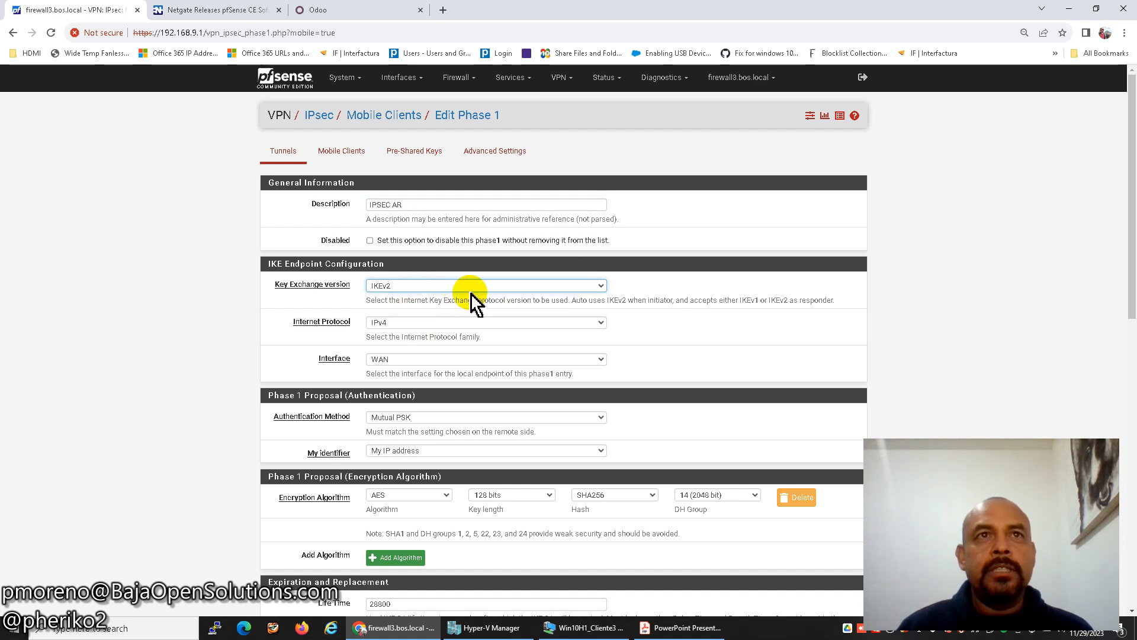
click(435, 323)
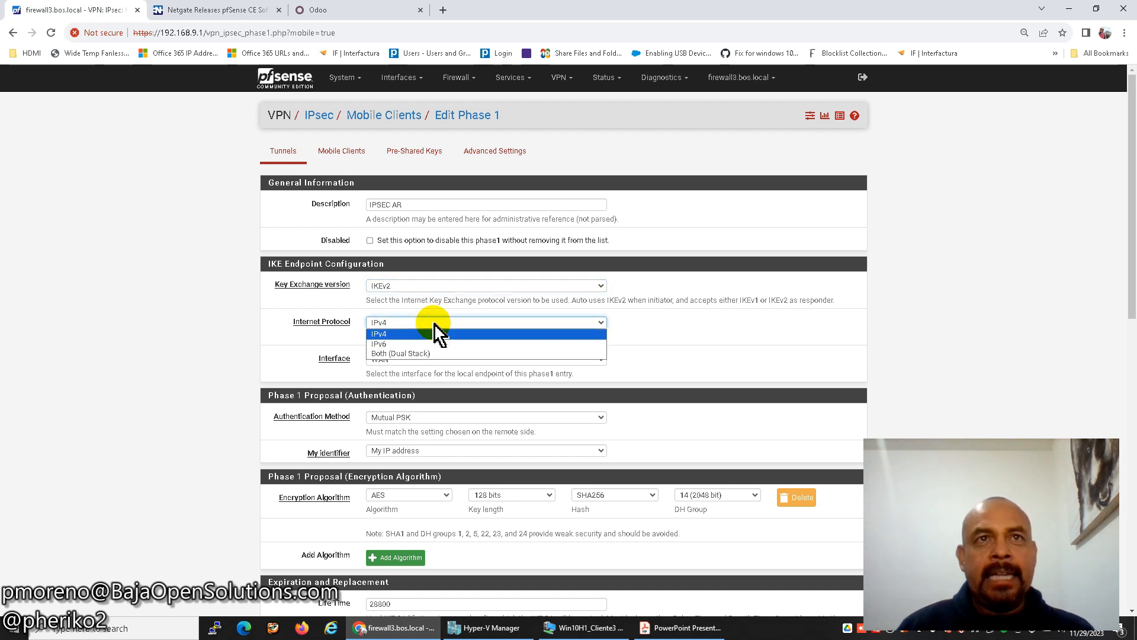
click(435, 323)
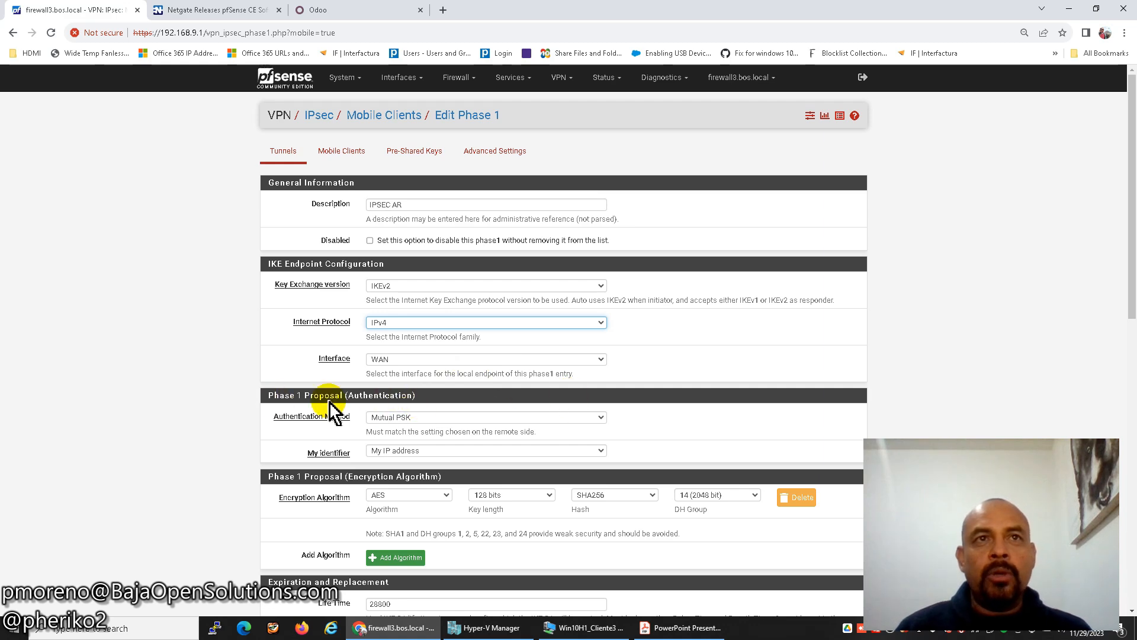
Set authentication to EAP-TLS and My identifier to distinguished name firewall3.bos.local.
scroll(547, 409, down, 3)
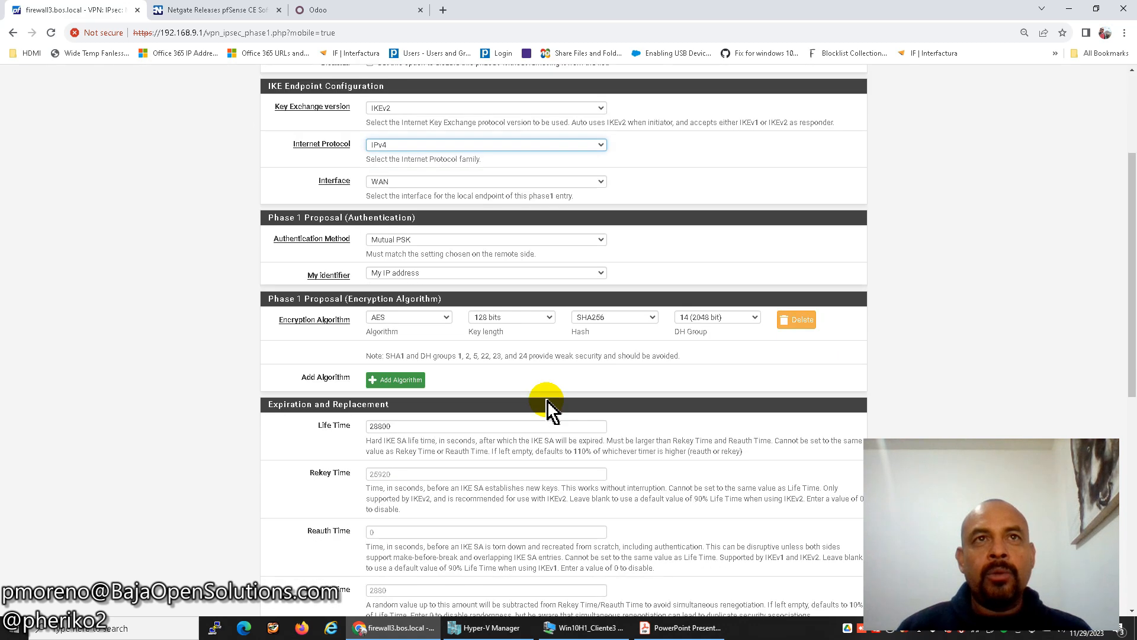
scroll(520, 325, up, 2)
click(447, 358)
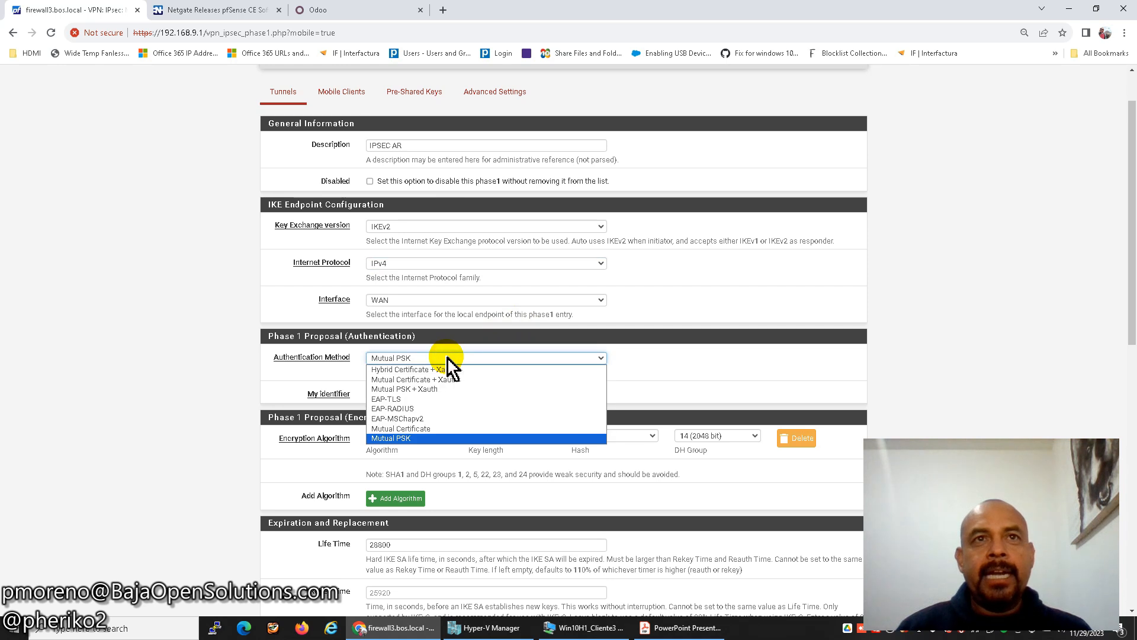
click(530, 384)
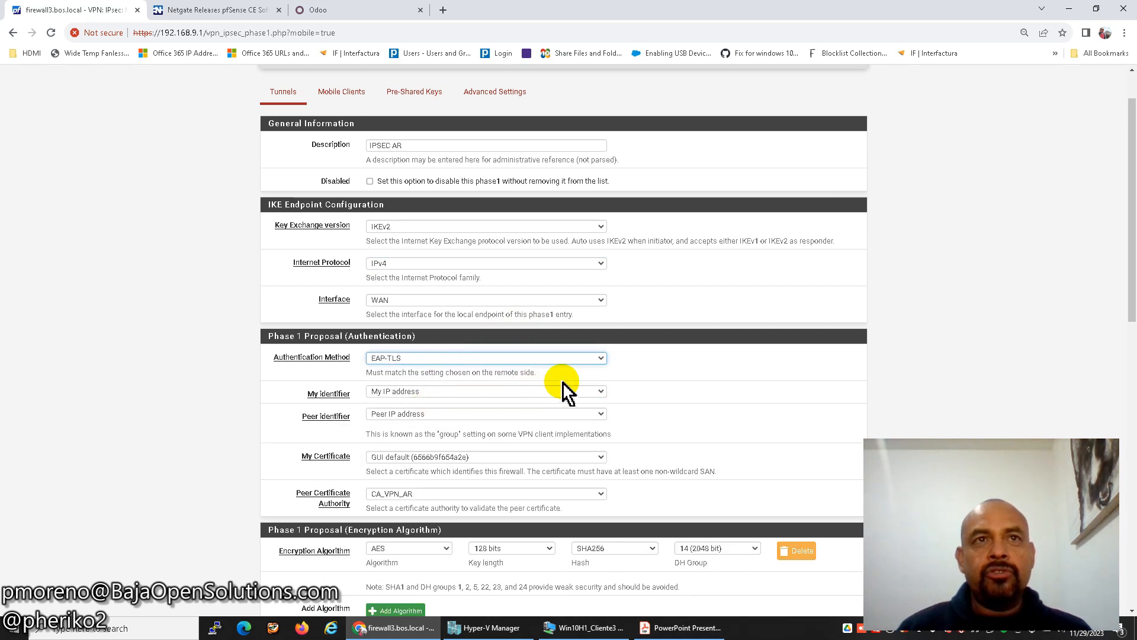
click(424, 391)
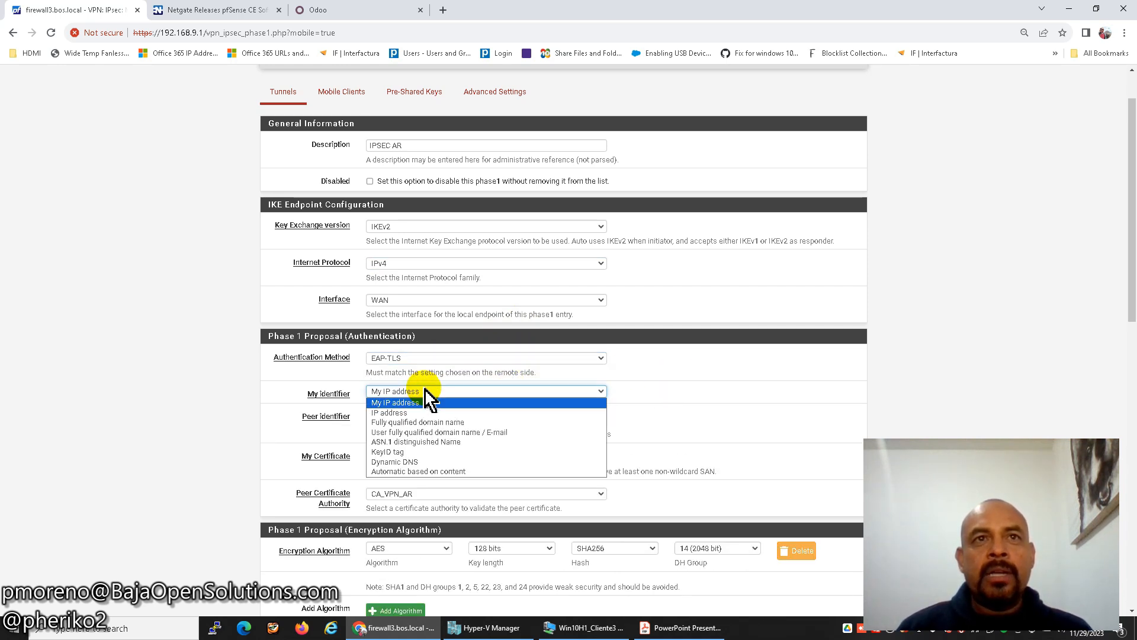
click(424, 442)
click(644, 392)
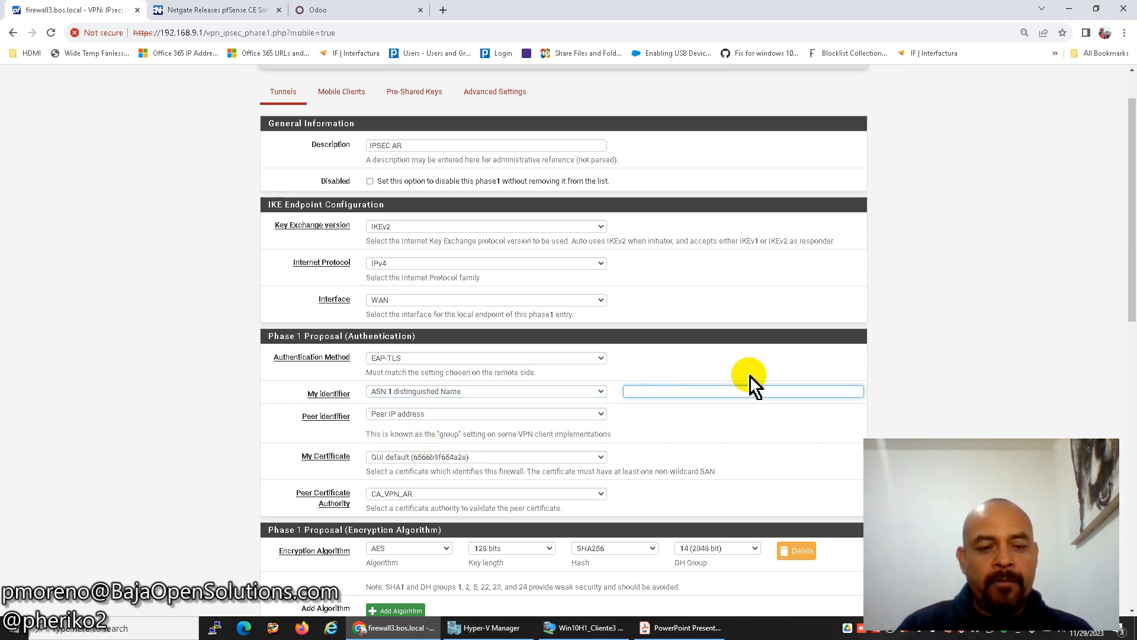
text(firewall3)
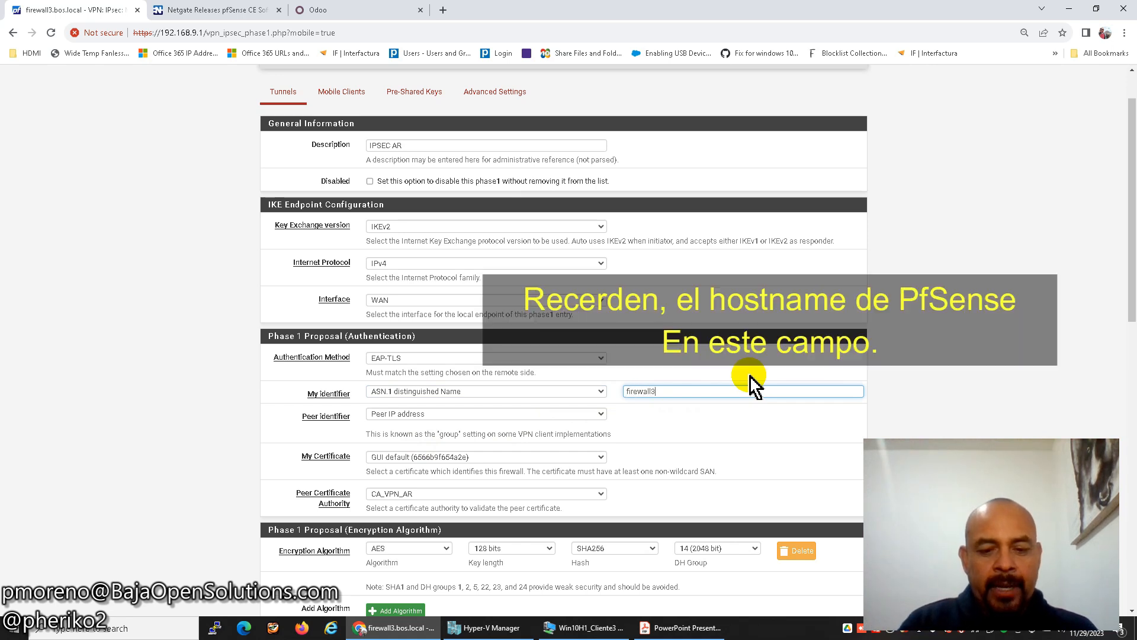
text(.bos.local)
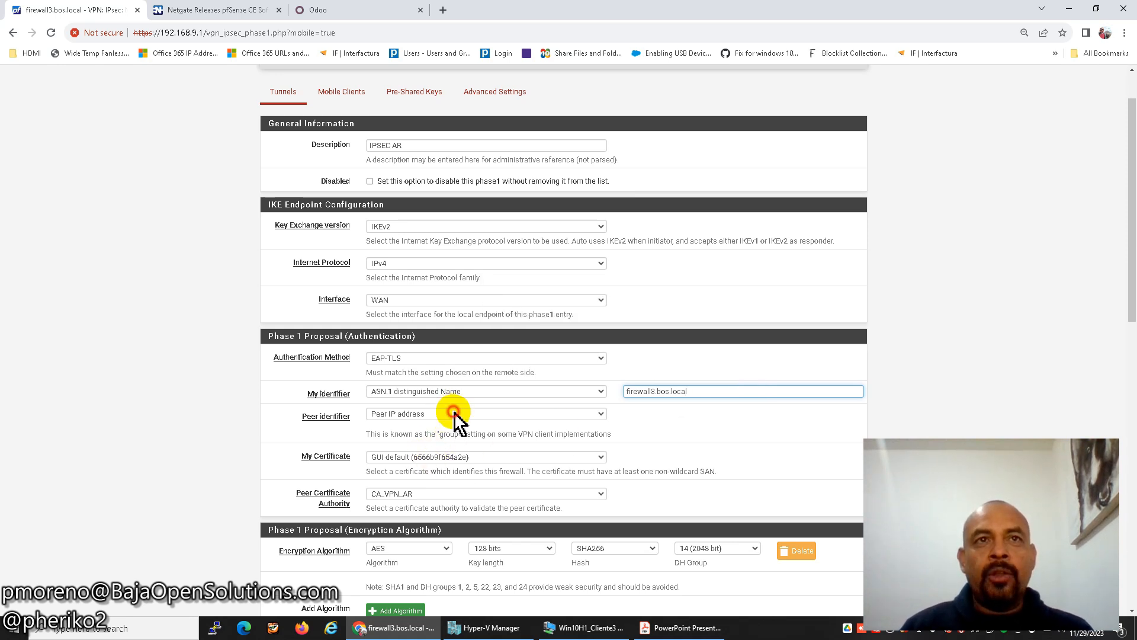
Accept any peer identifier, with certificate CA_VPN_AR_SRV and peer CA CA_VPN_AR.
click(456, 418)
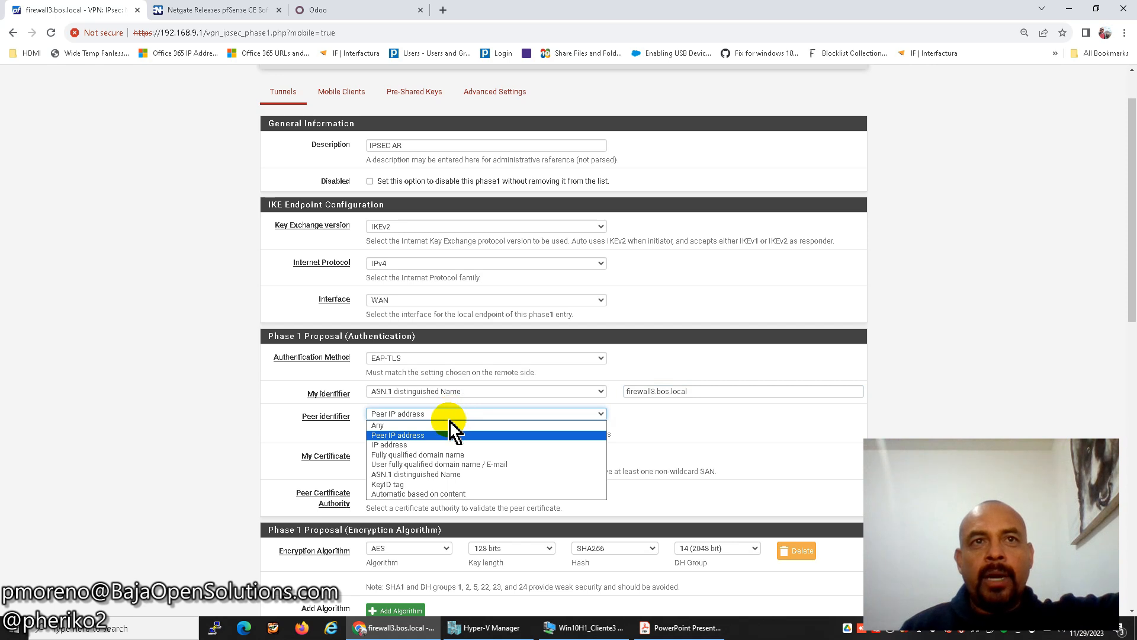
click(451, 424)
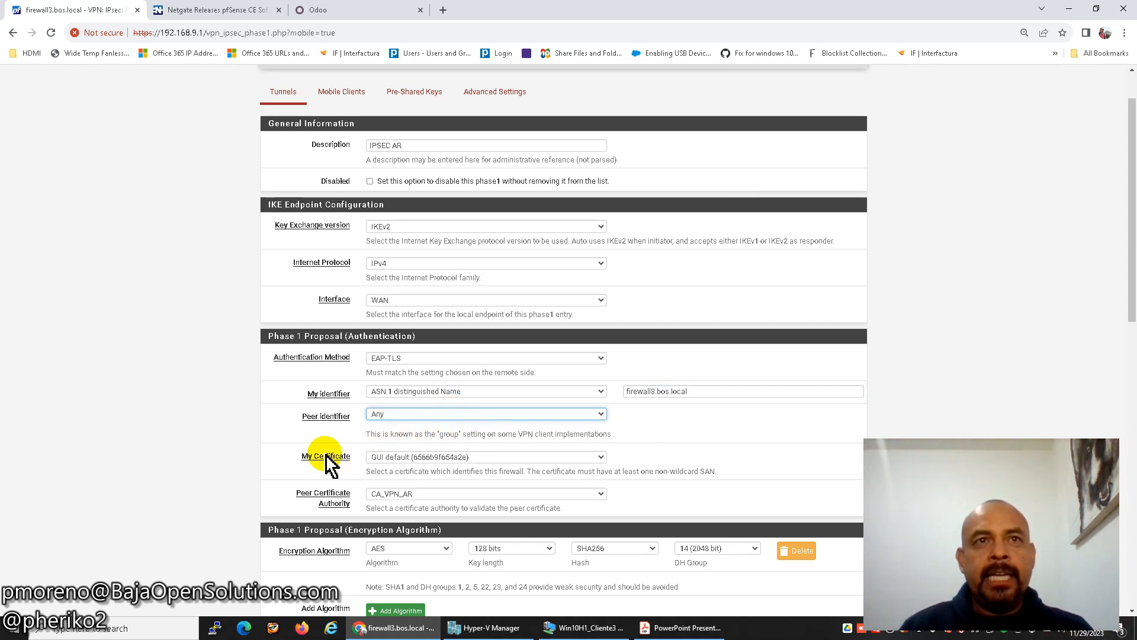
click(391, 459)
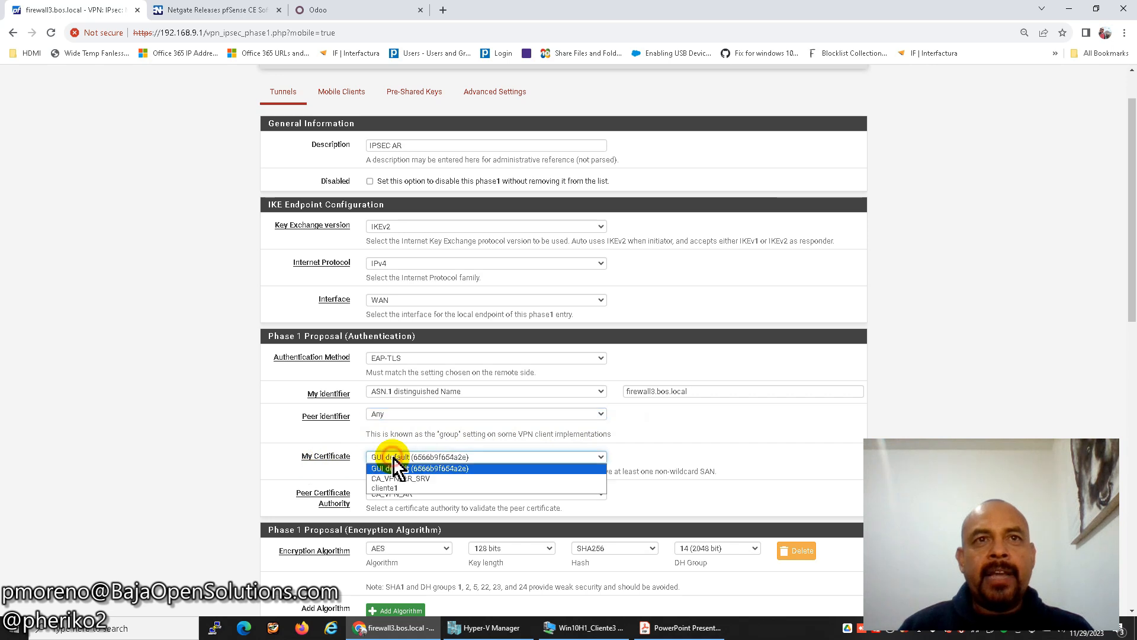
click(419, 480)
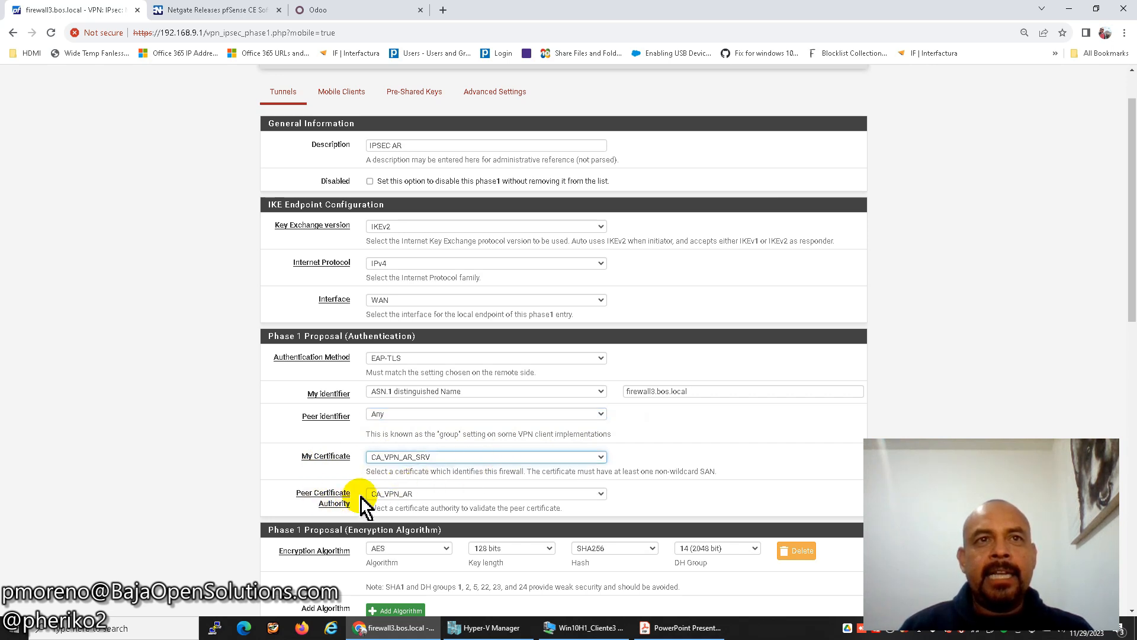
click(398, 497)
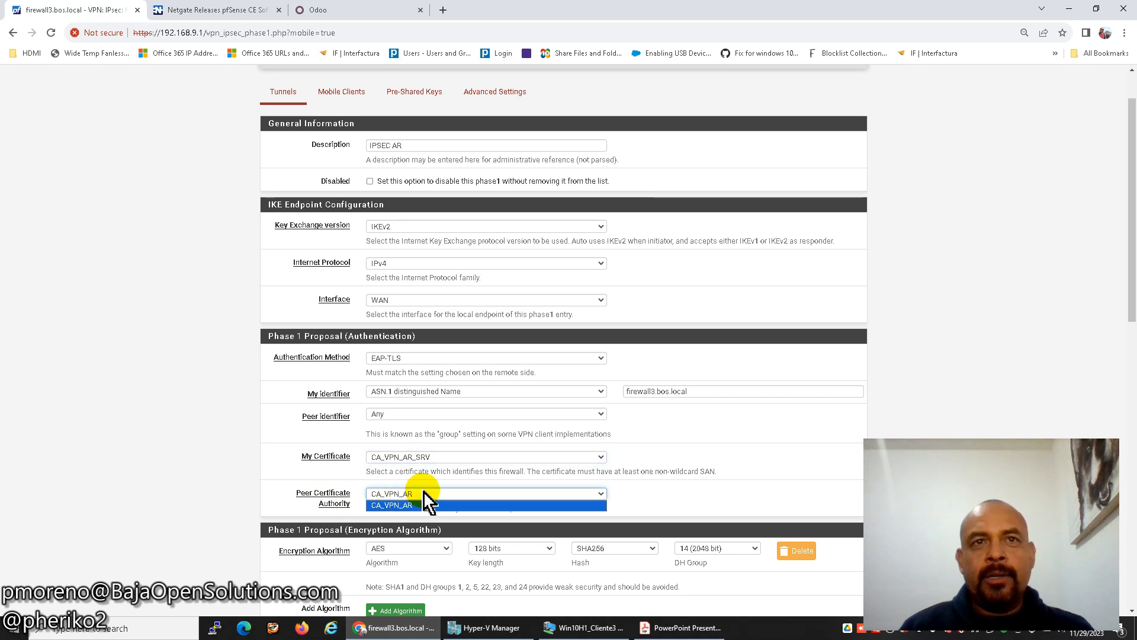
click(423, 500)
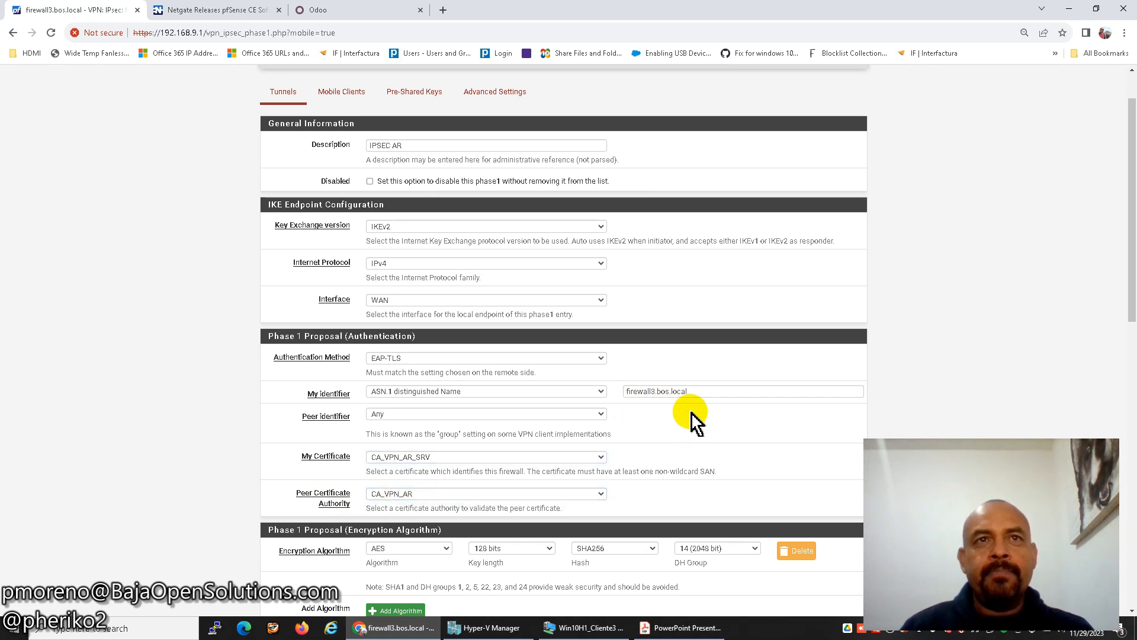
scroll(694, 422, down, 3)
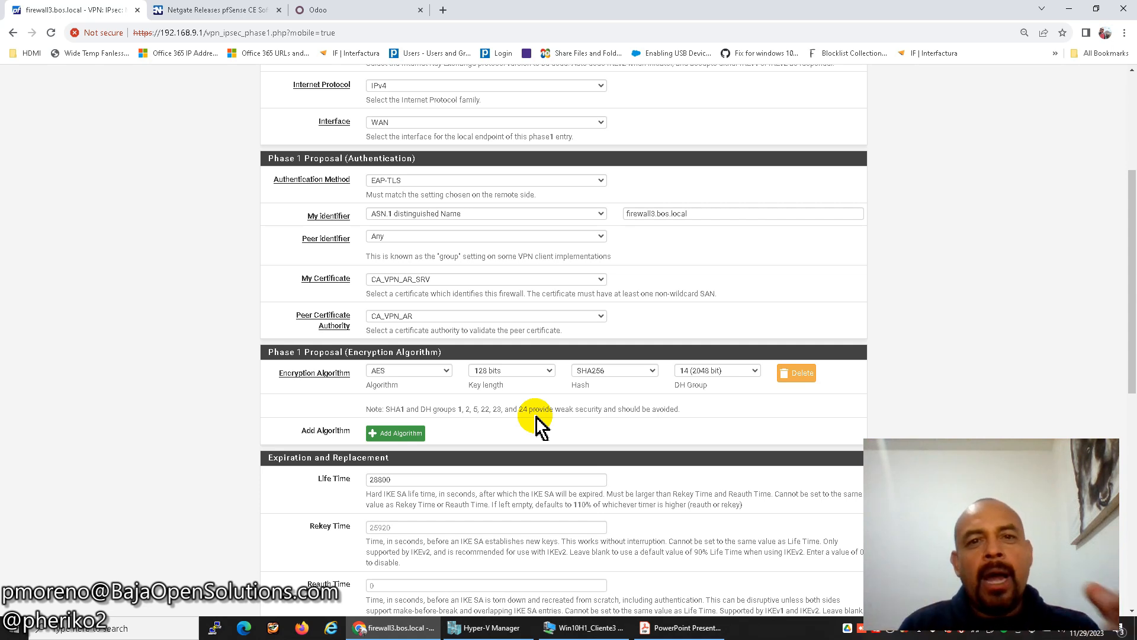
Review the Phase 1 proposal dropdowns, keeping AES, 128 bits, SHA256 and DH group 14.
click(744, 371)
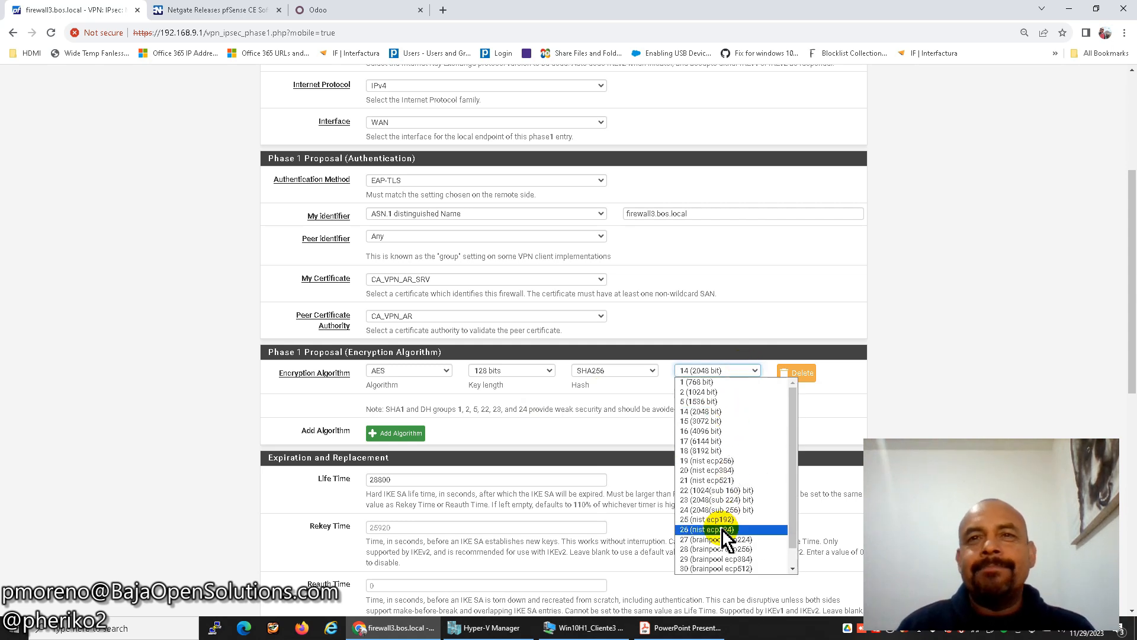
click(616, 372)
click(528, 372)
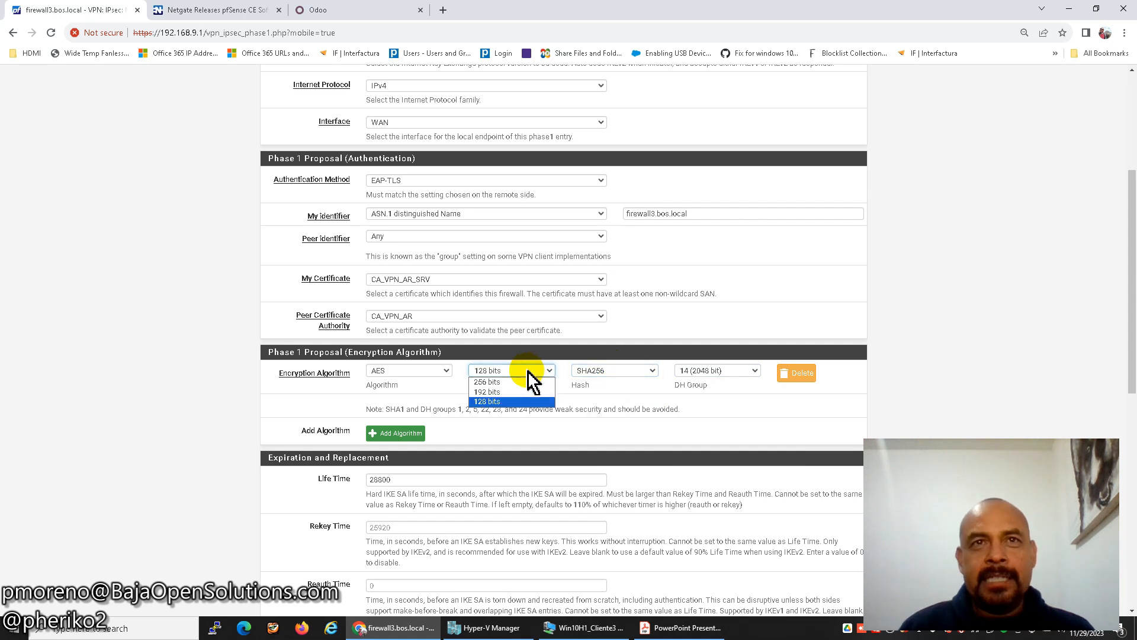
click(434, 372)
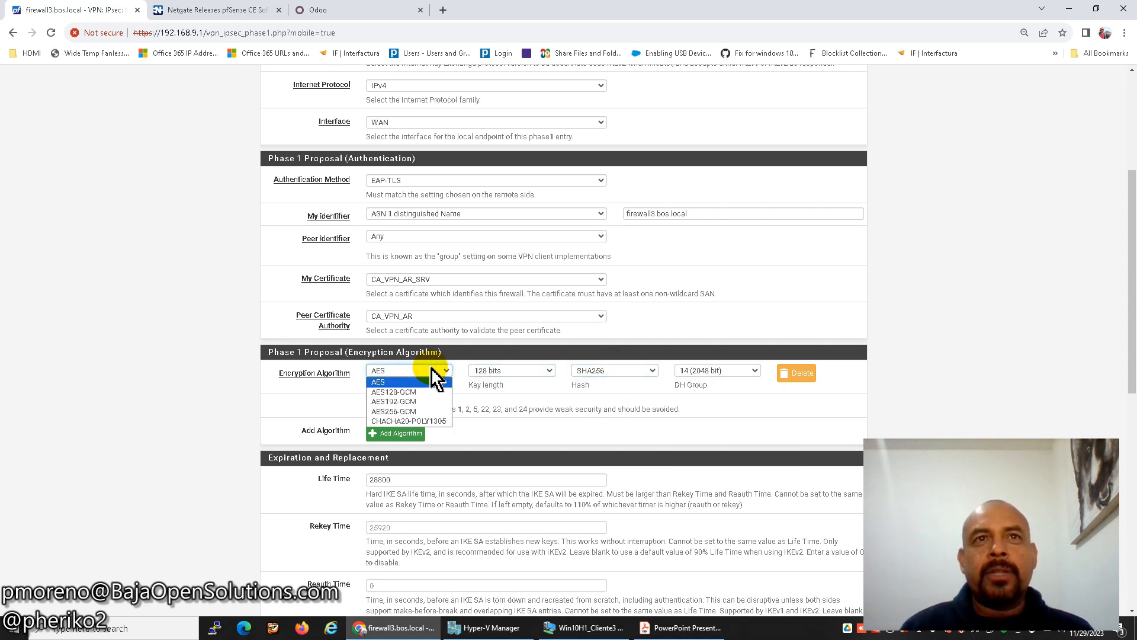
click(477, 410)
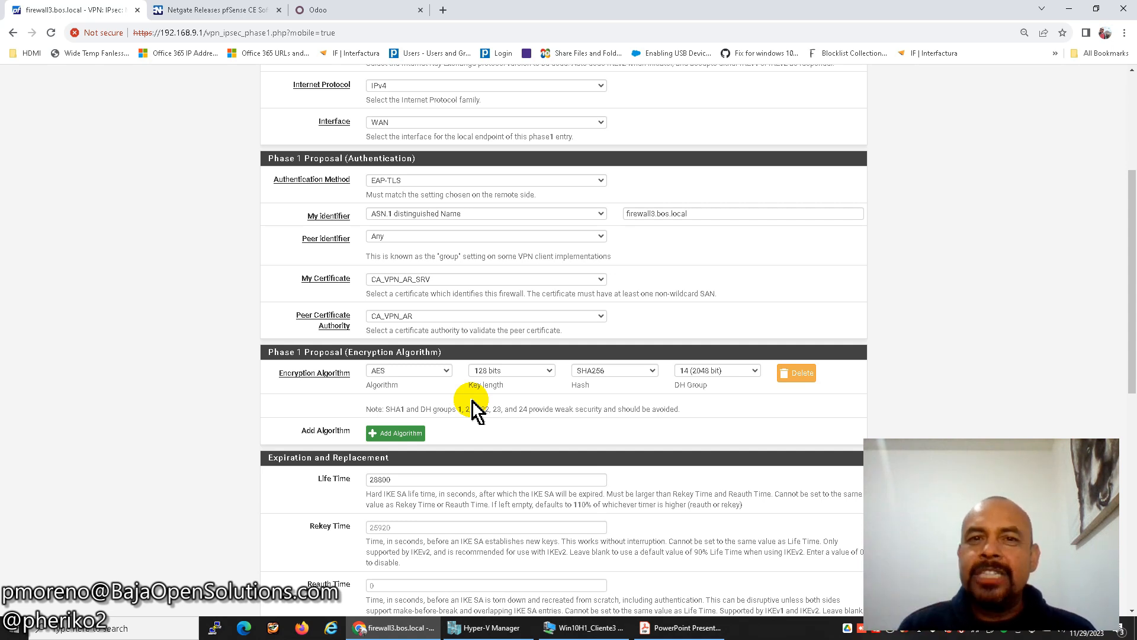
click(428, 372)
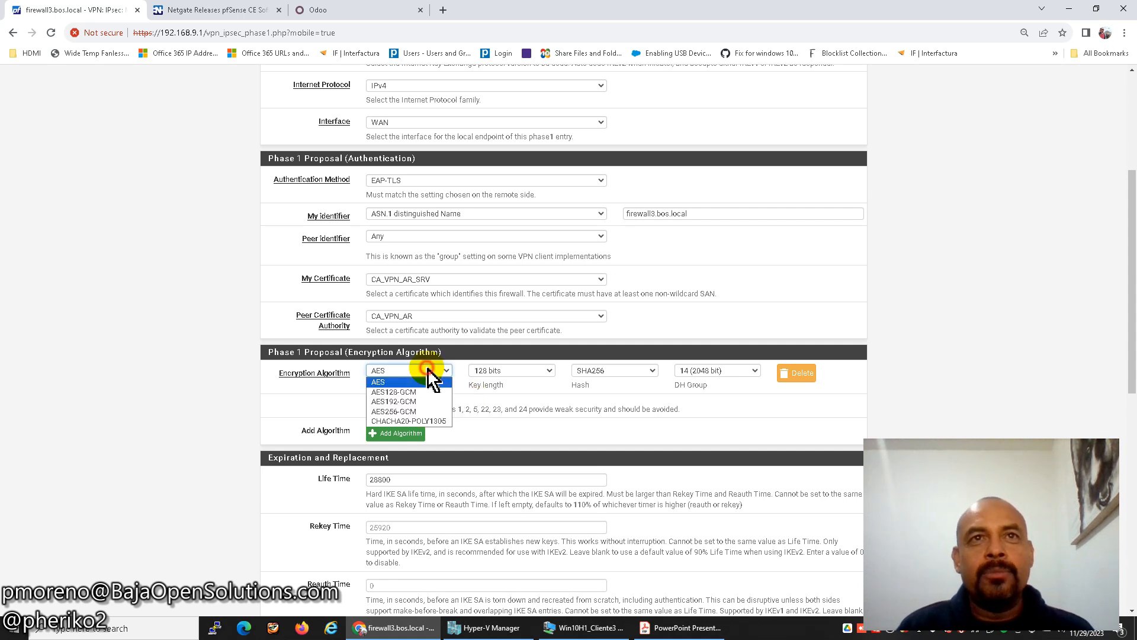
click(427, 369)
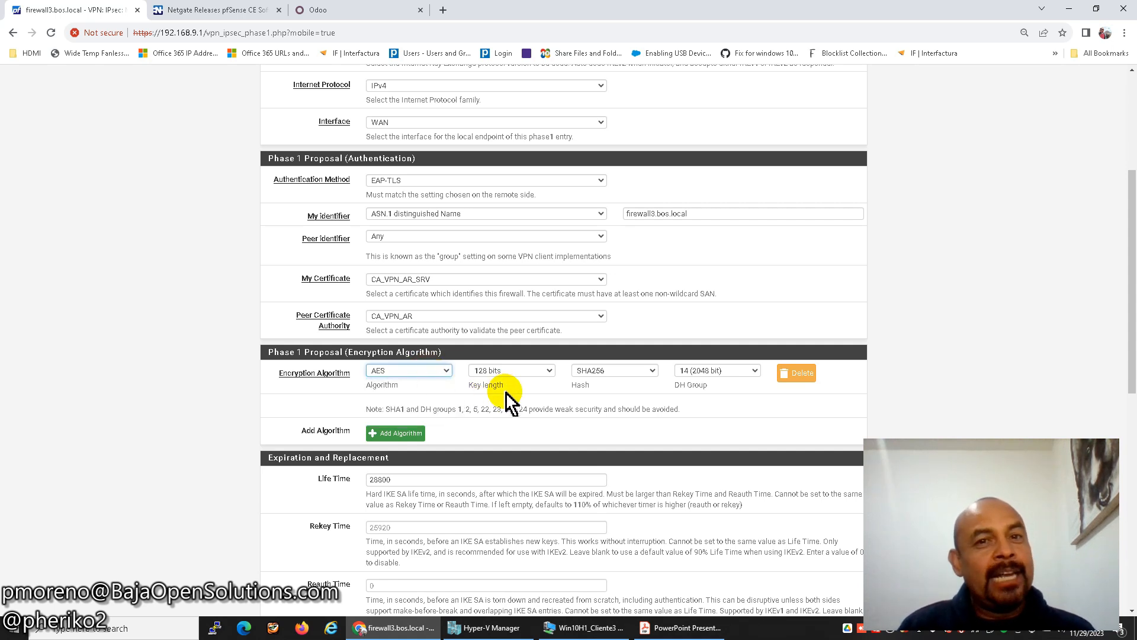
click(437, 372)
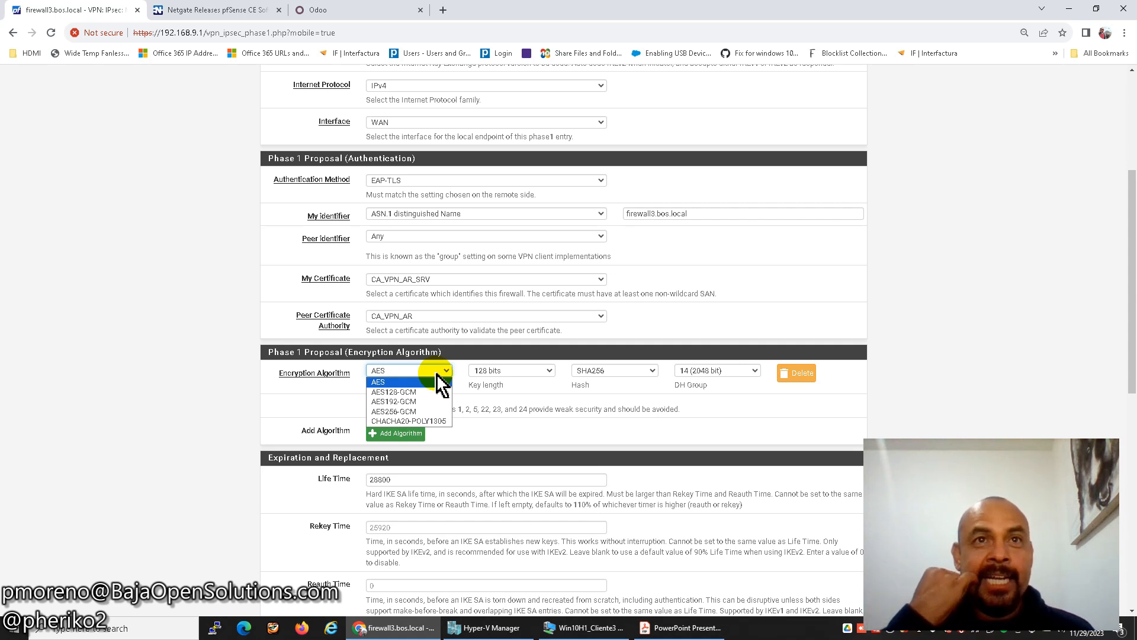
click(508, 386)
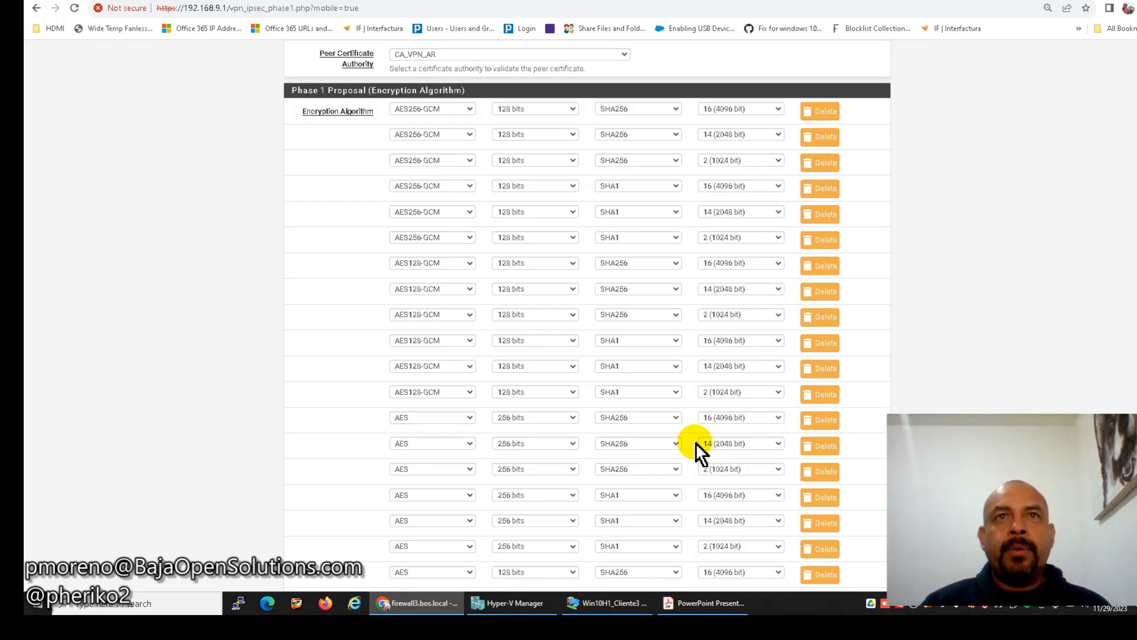
scroll(656, 405, down, 2)
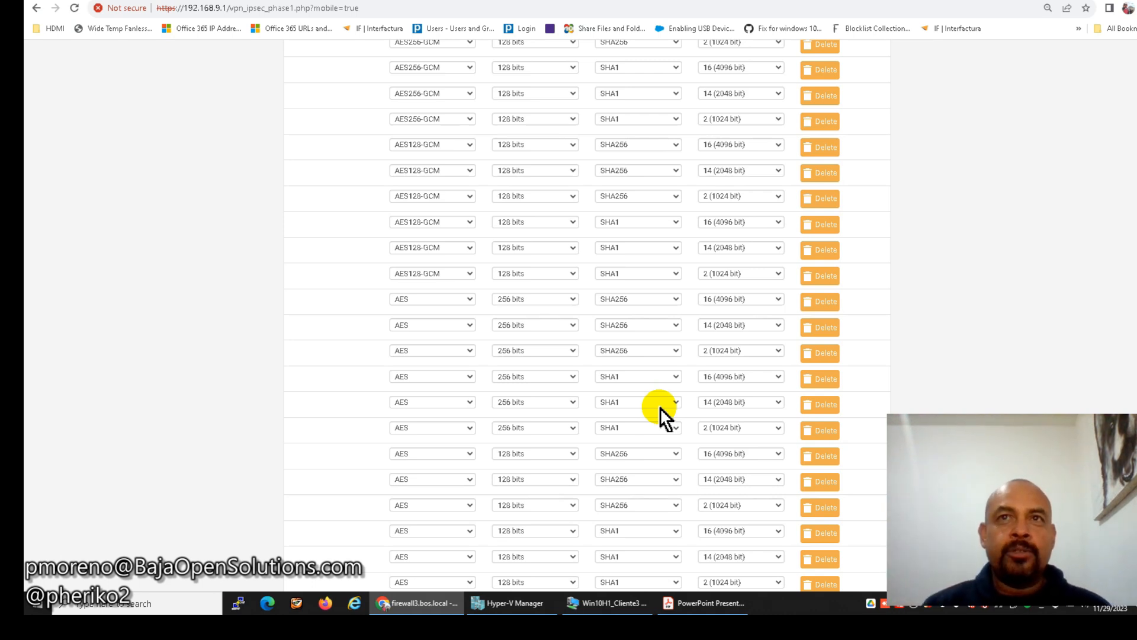
scroll(660, 406, up, 2)
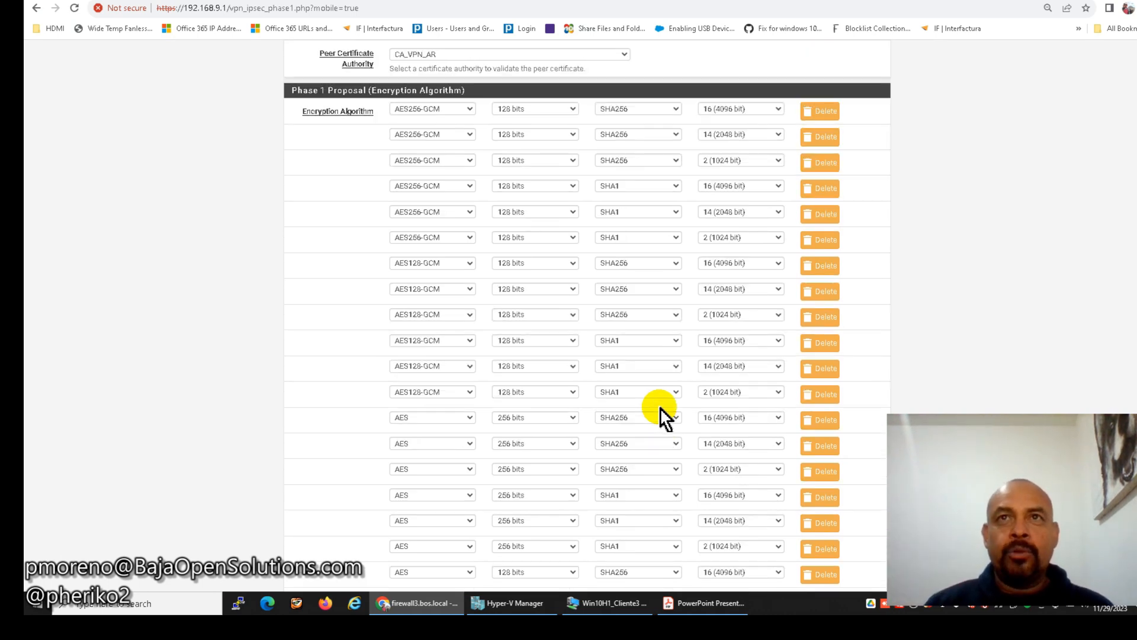
click(749, 109)
click(750, 109)
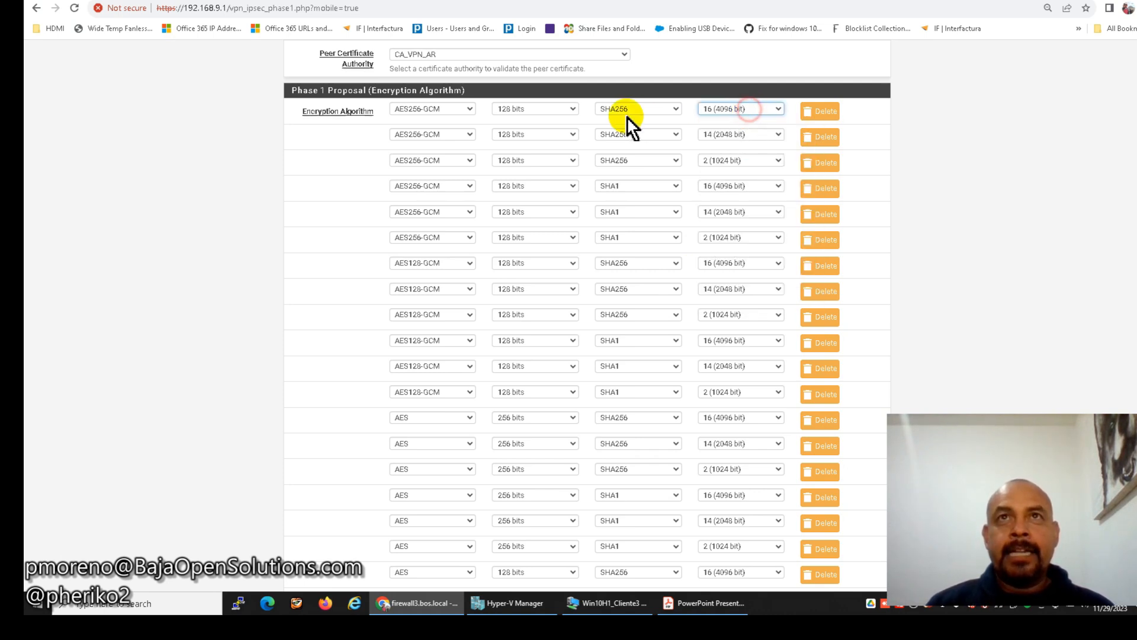
click(635, 106)
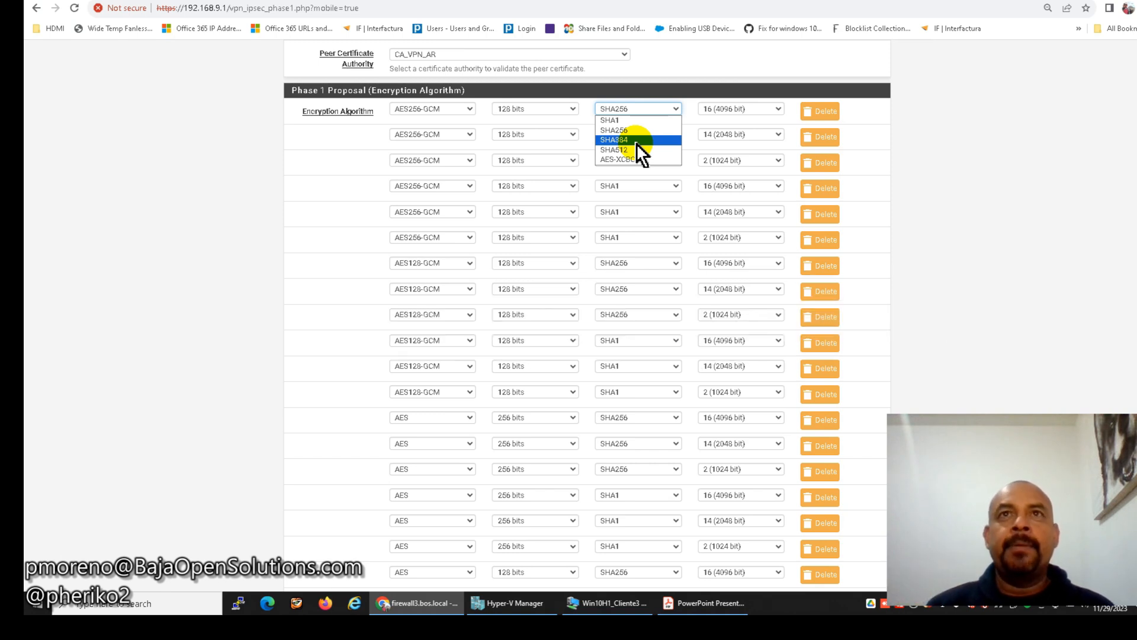
click(665, 131)
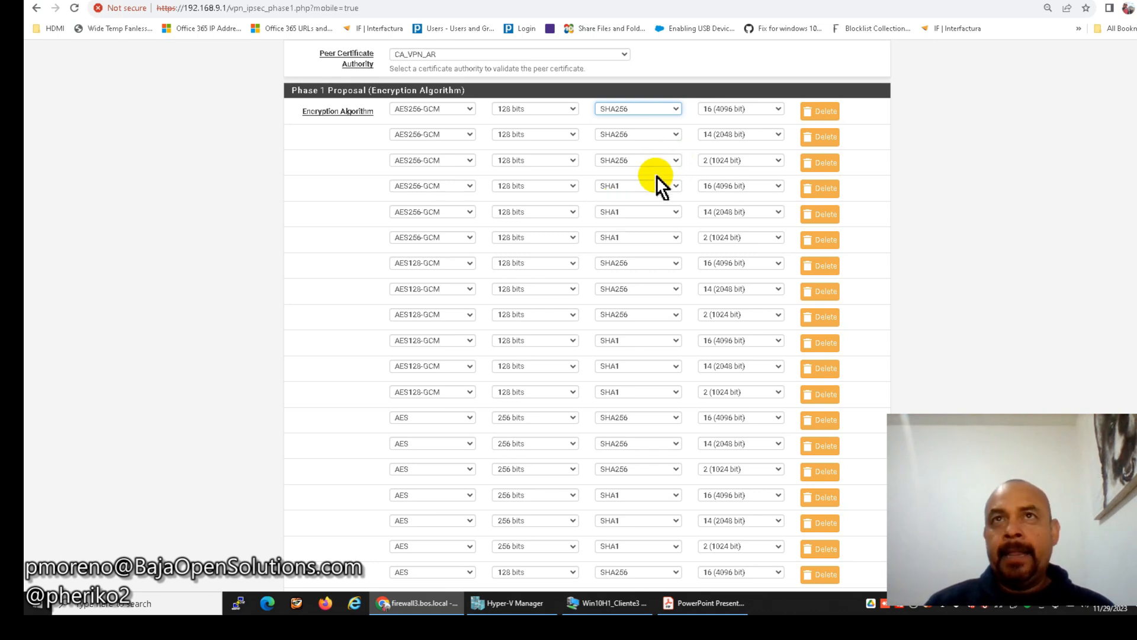
click(740, 108)
click(740, 107)
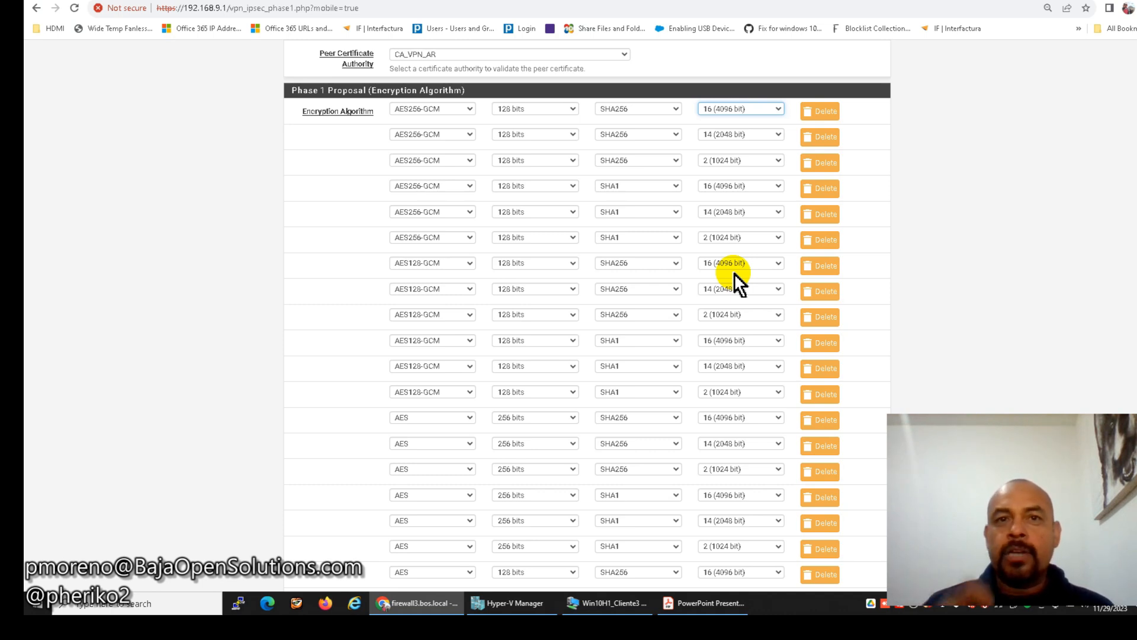
Enable MOBIKE under Advanced Options and save the 'IPSEC AR' Phase 1.
scroll(496, 311, down, 6)
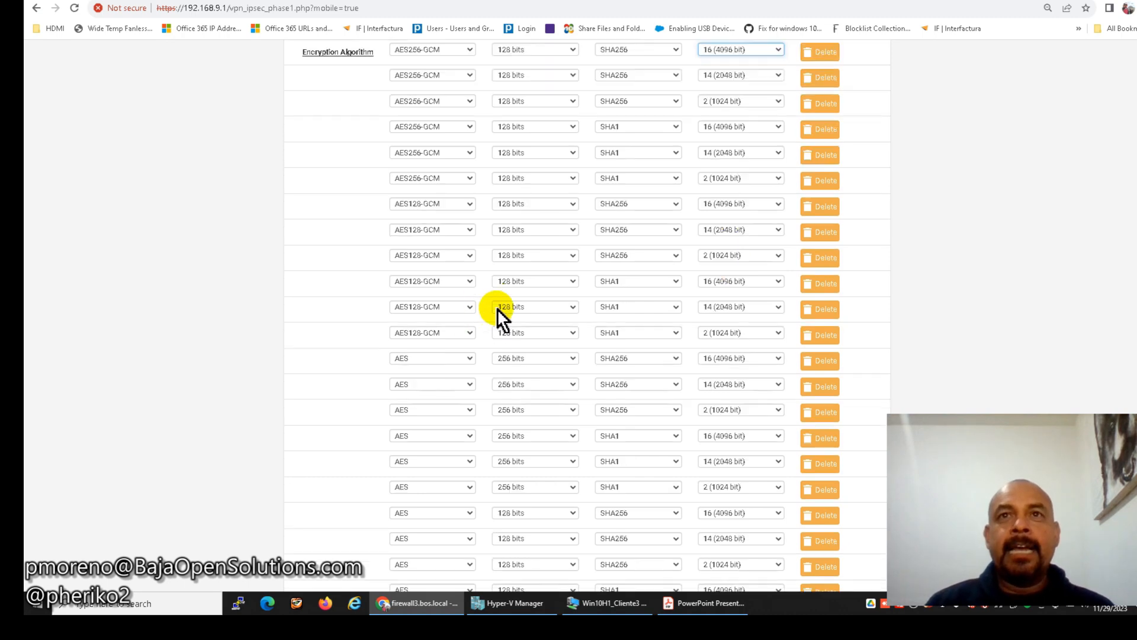
scroll(496, 308, down, 5)
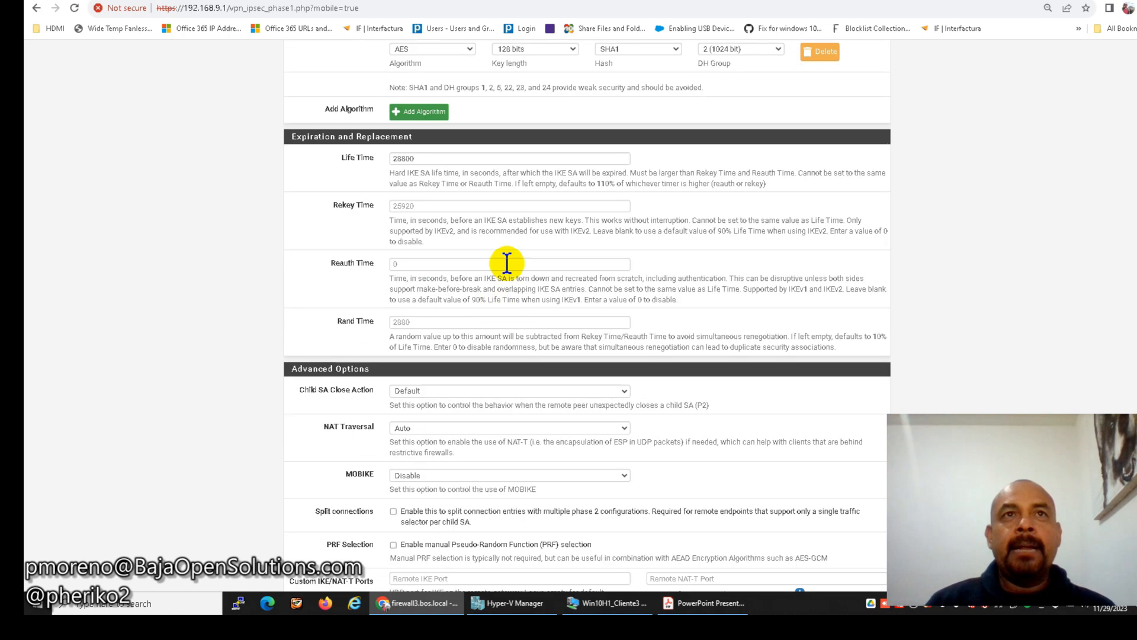
scroll(508, 261, up, 1)
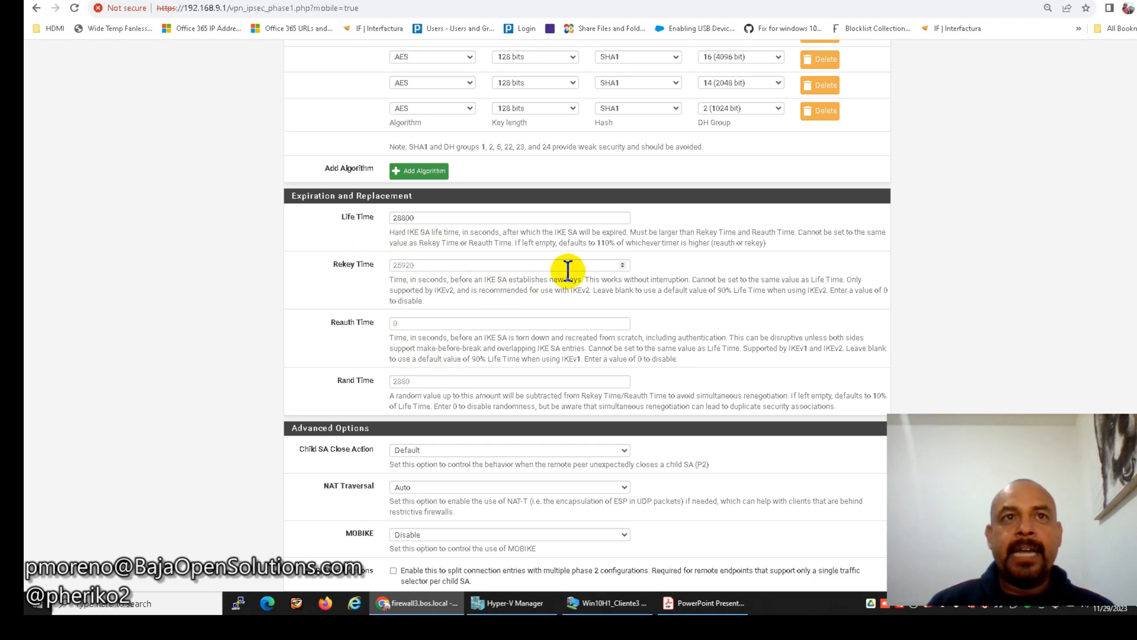
scroll(568, 270, down, 4)
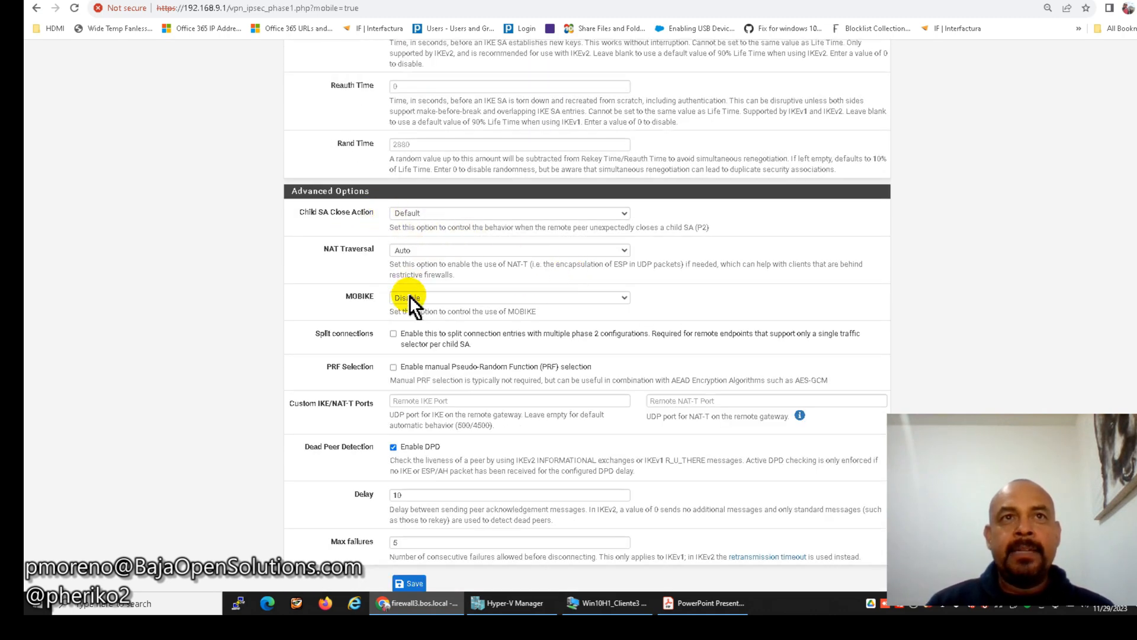
click(410, 297)
click(411, 320)
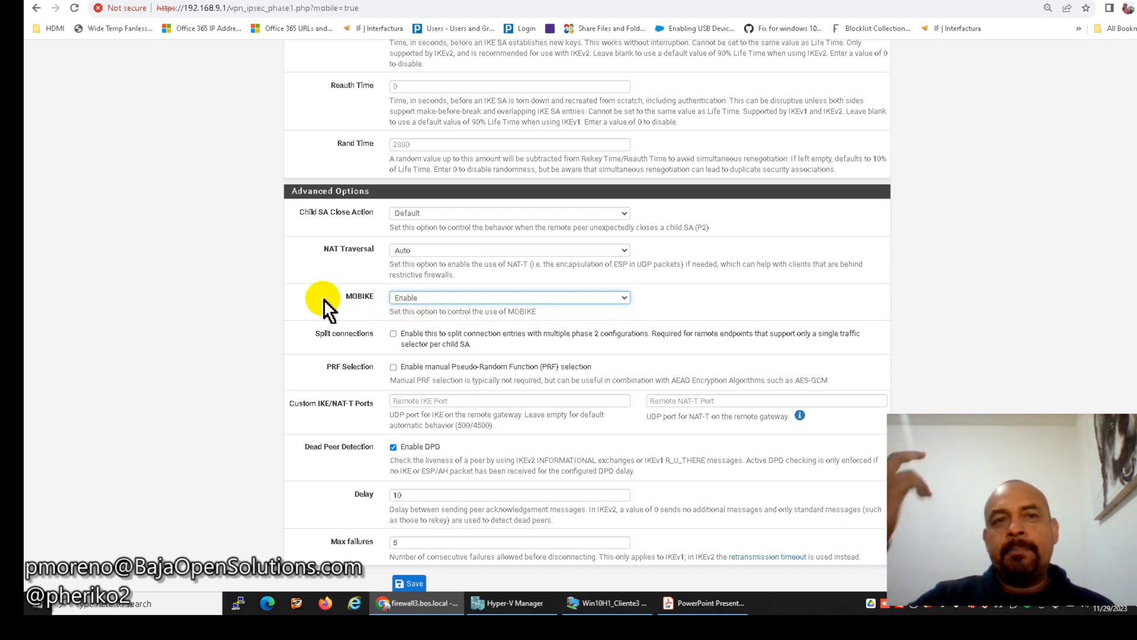
scroll(346, 342, down, 1)
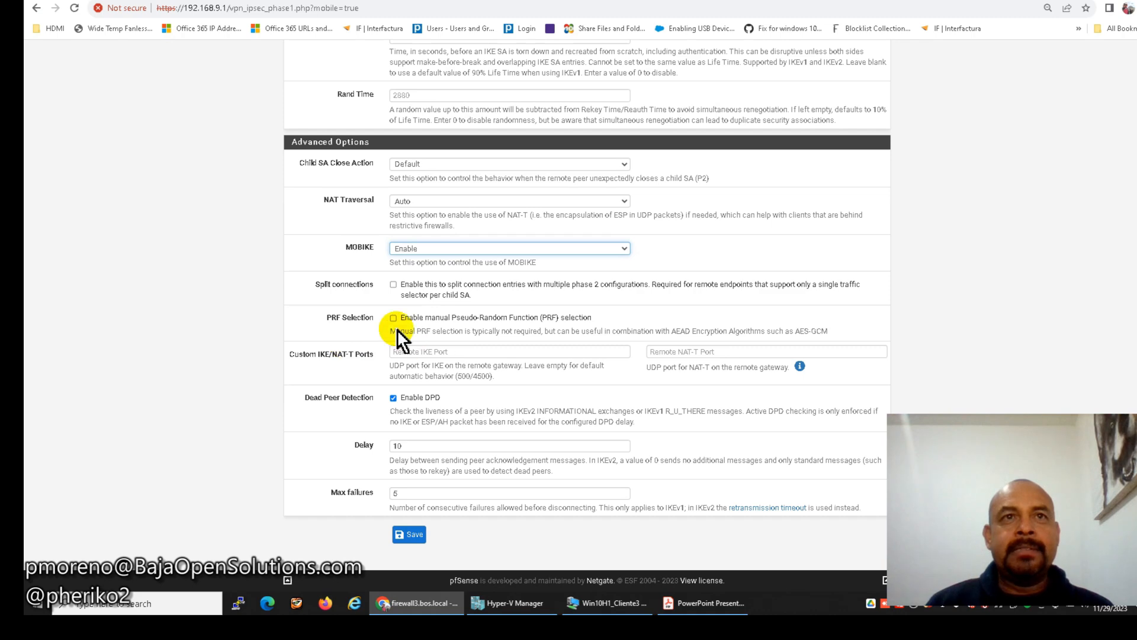
click(412, 539)
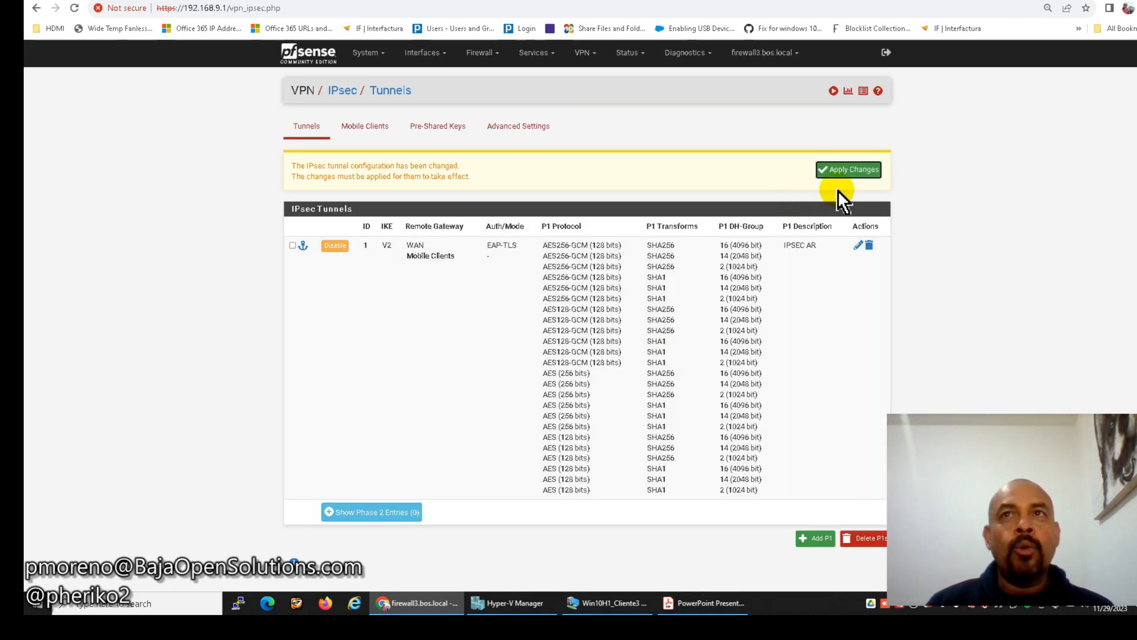
Add a Phase 2 under 'IPSEC AR' with description 'LAN', then bring up the diagram slide.
click(373, 511)
scroll(516, 367, down, 1)
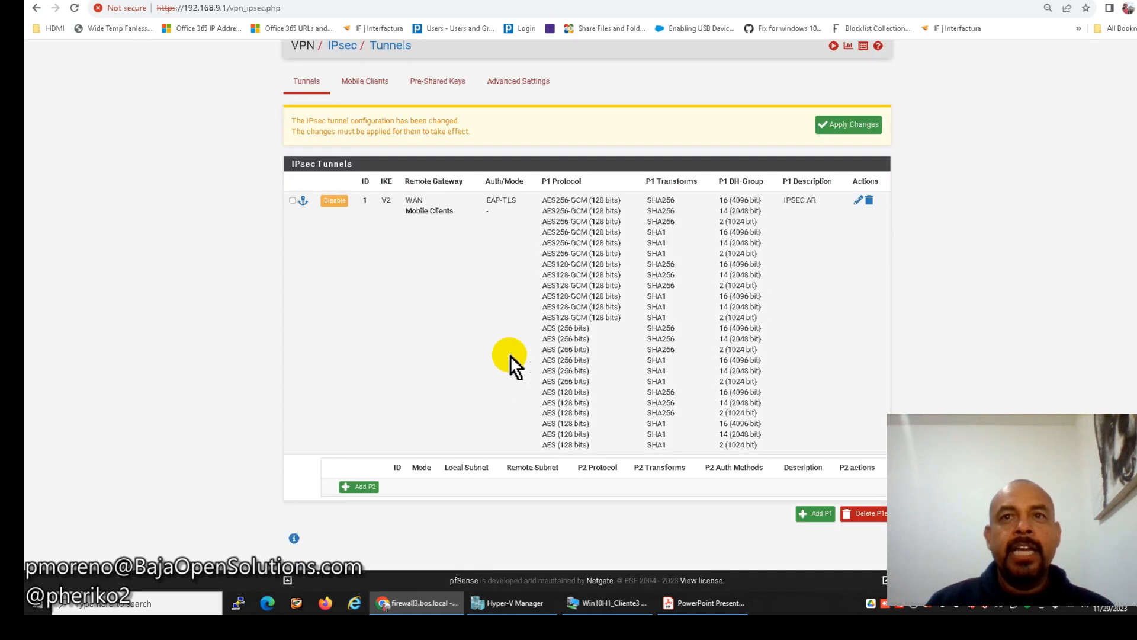
click(358, 486)
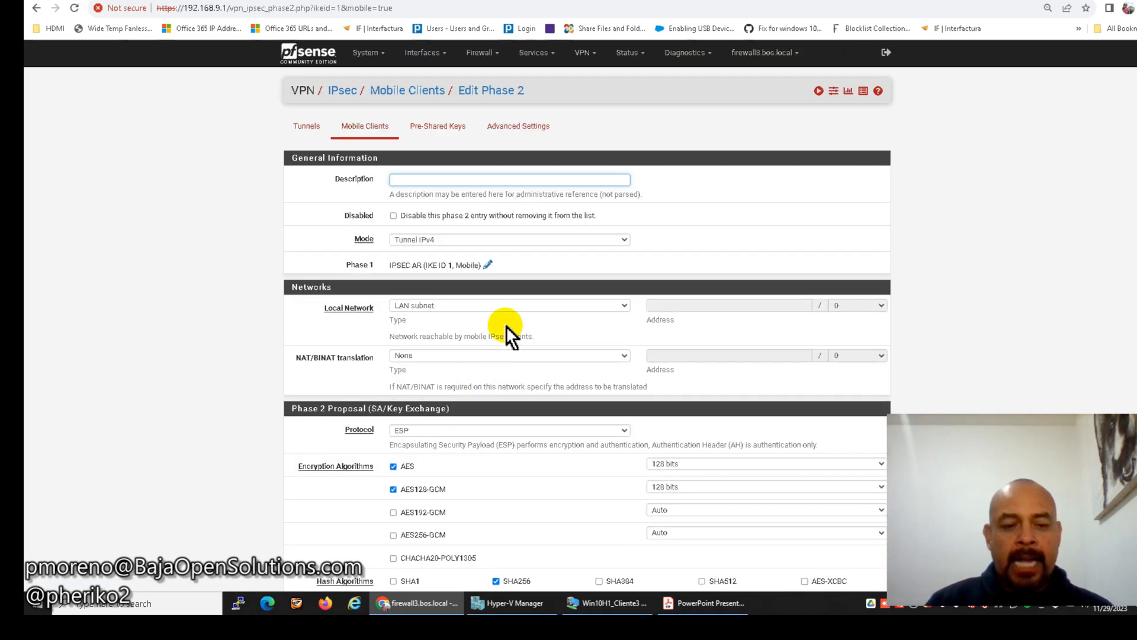
text(lLAN)
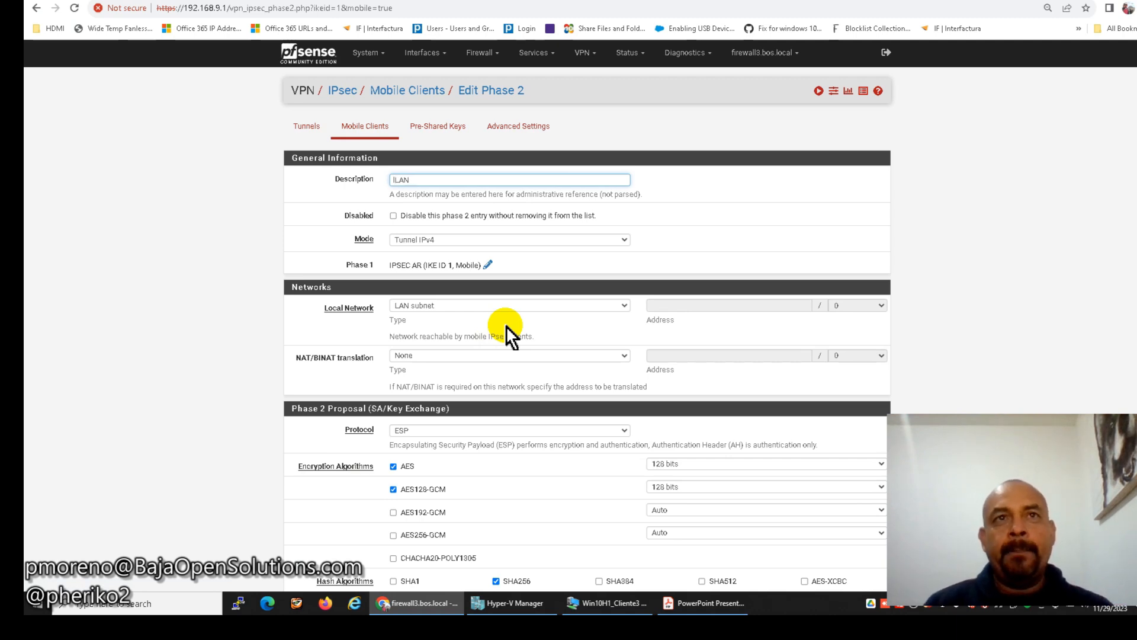
click(705, 603)
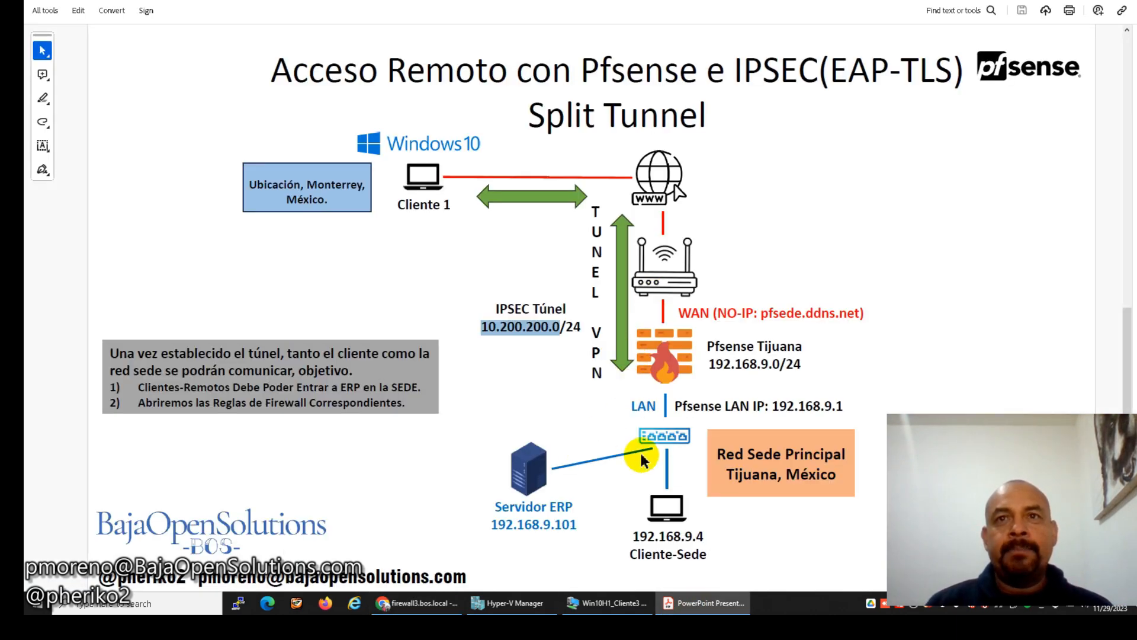
Deselect the text on the diagram slide and go back to the pfSense Phase 2 form.
click(734, 454)
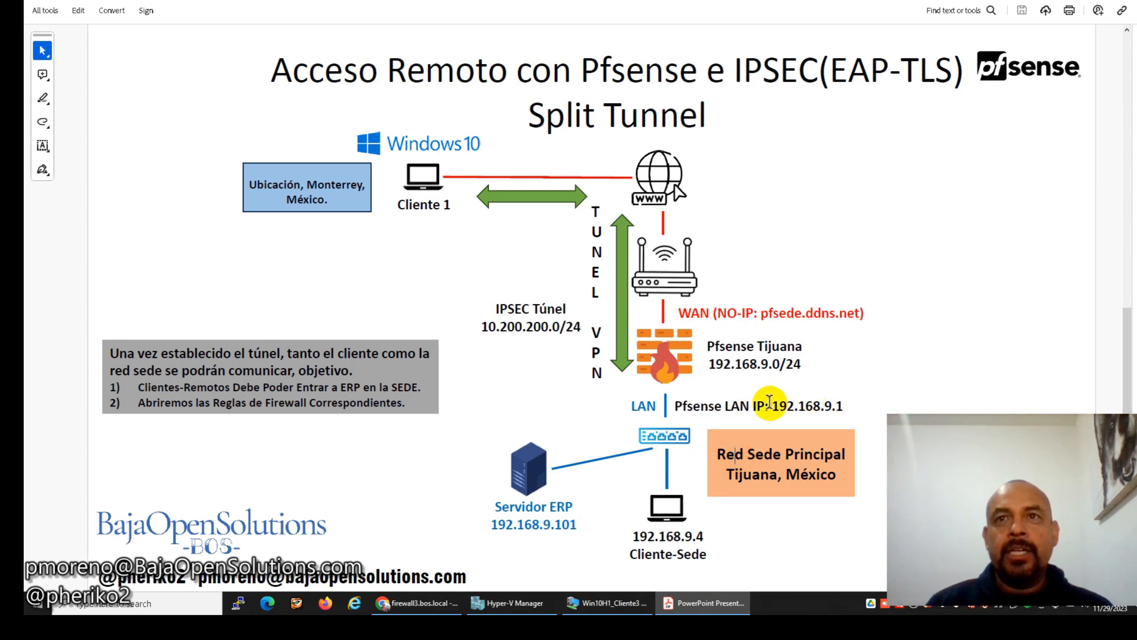
click(423, 604)
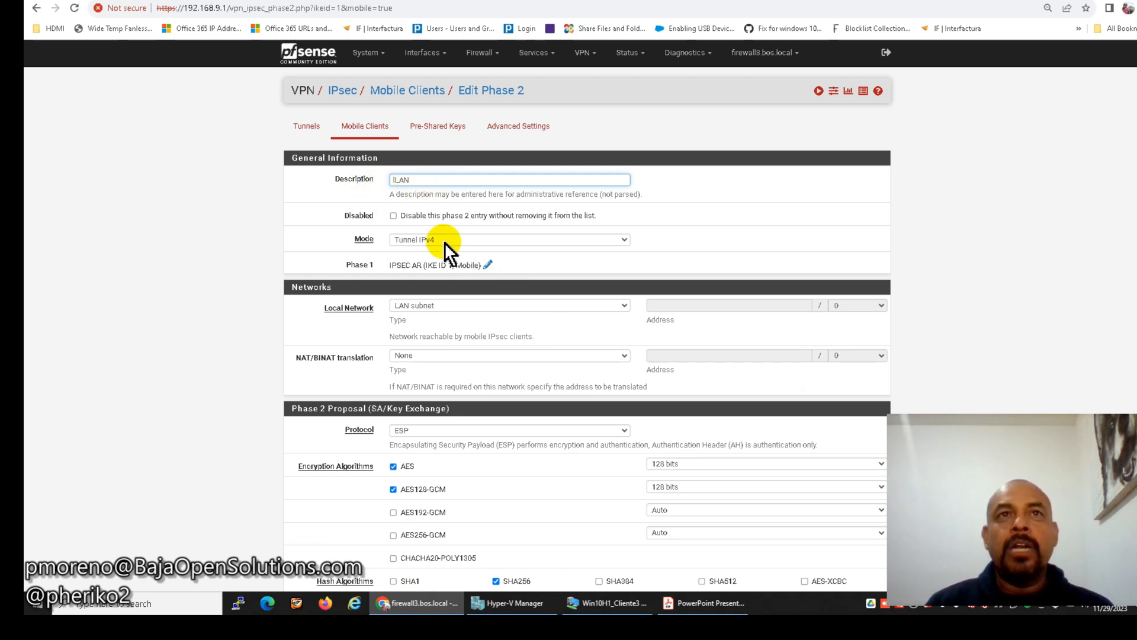
Keep LAN subnet as local network; enable AES192-GCM, AES256-GCM, CHACHA20-POLY1305 and SHA384.
click(442, 304)
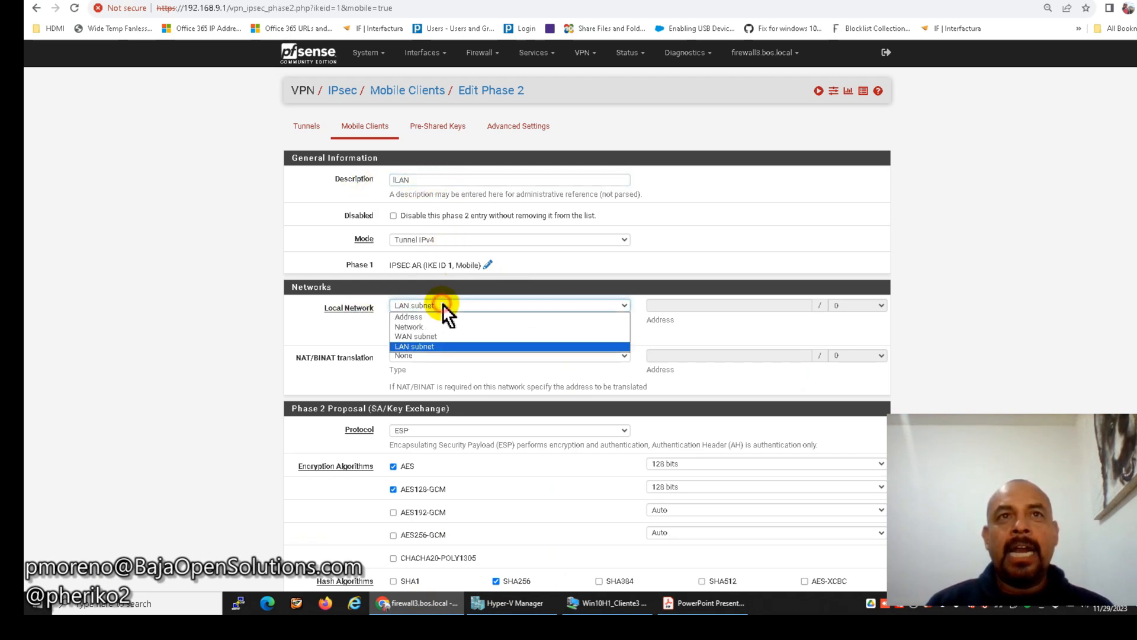
click(442, 304)
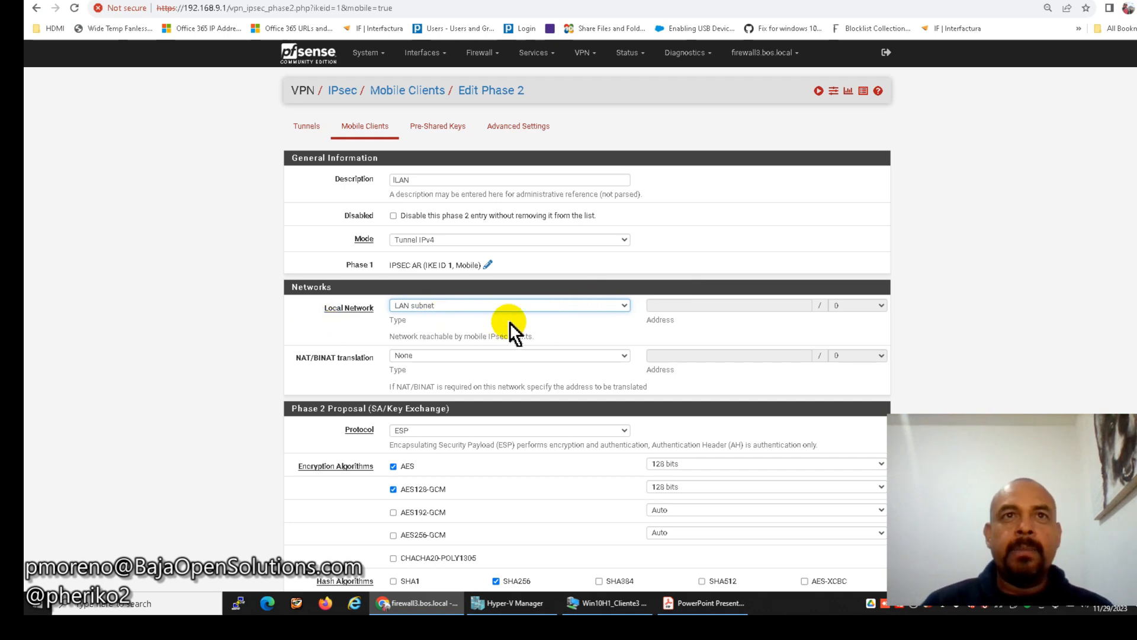
scroll(567, 326, down, 2)
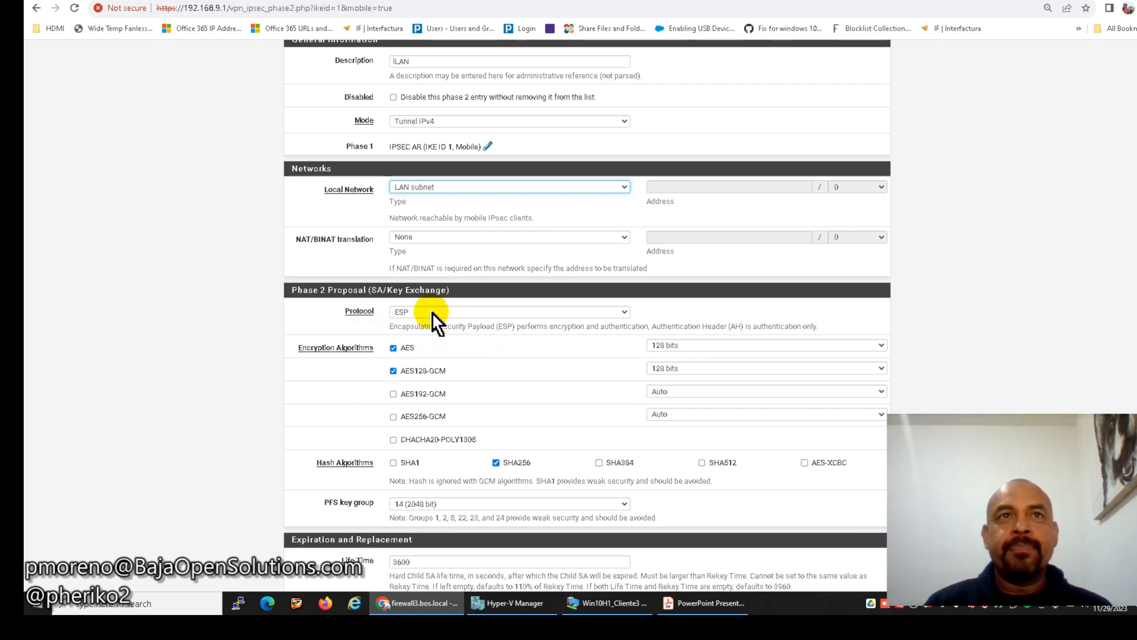
scroll(520, 352, down, 1)
click(394, 334)
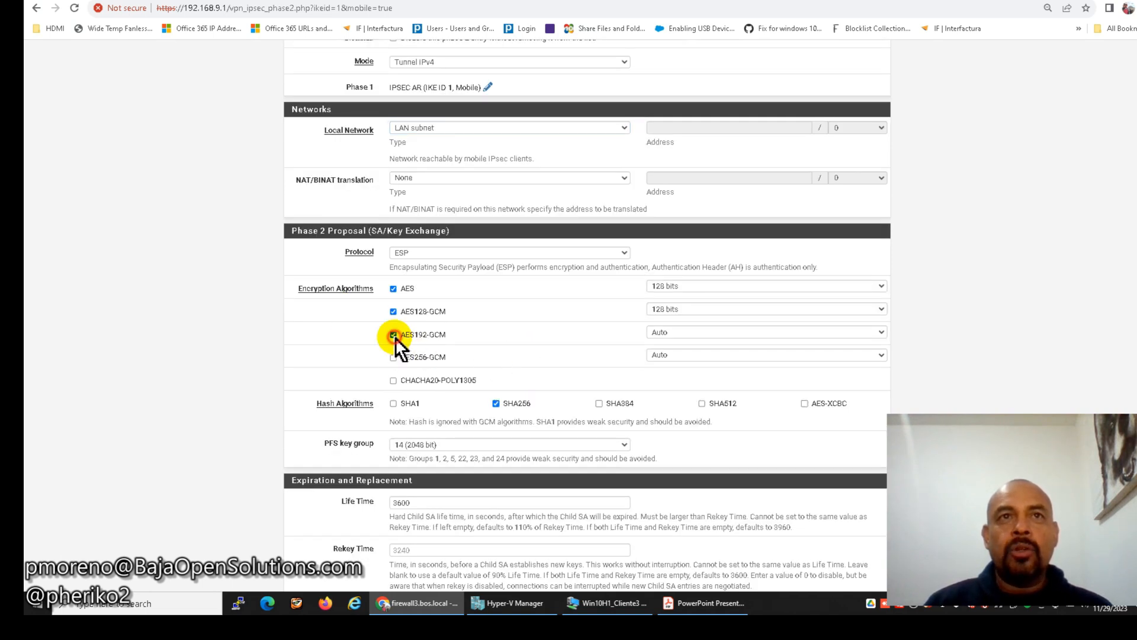
click(393, 380)
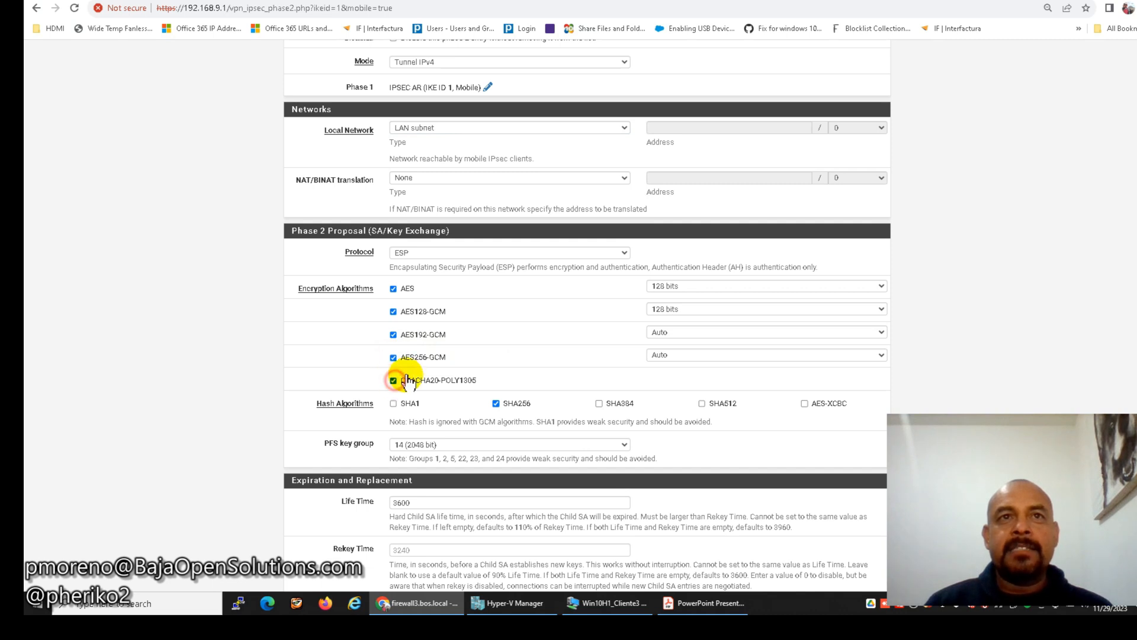
click(393, 403)
click(599, 403)
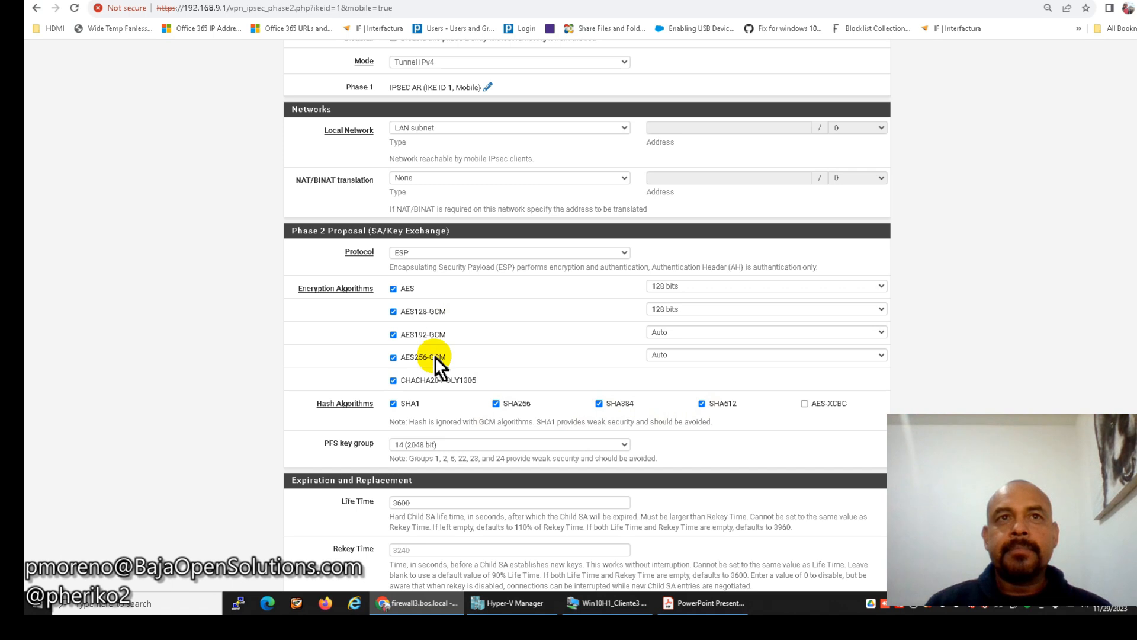
Set AES192-GCM and AES256-GCM key lengths to 128 bits and save the Phase 2.
click(675, 331)
click(673, 359)
click(673, 359)
click(673, 375)
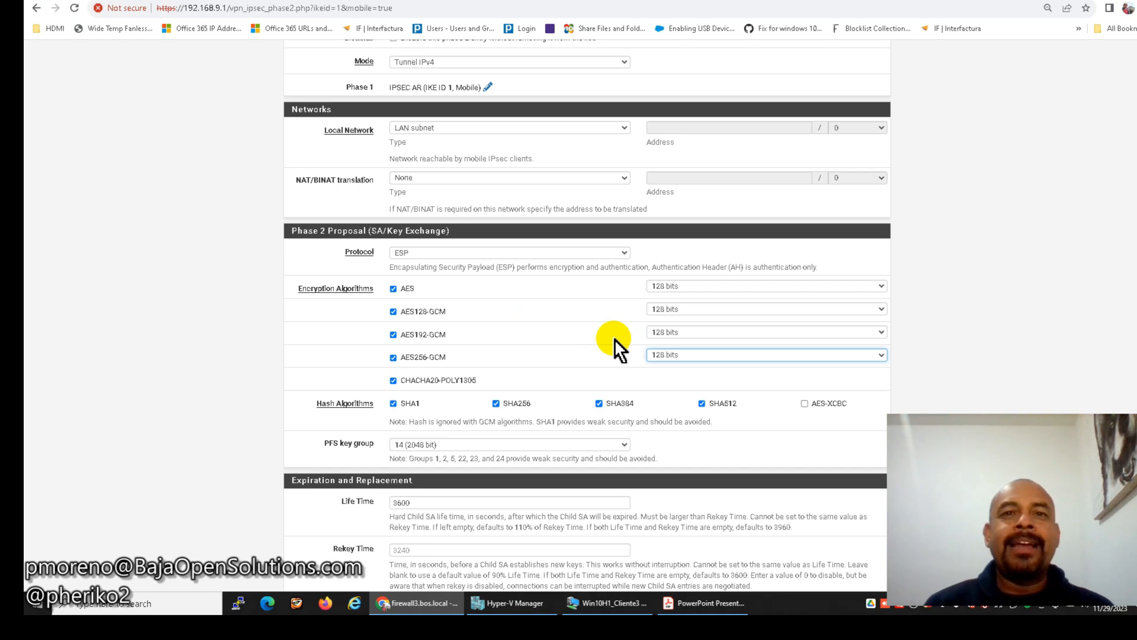
scroll(614, 340, down, 1)
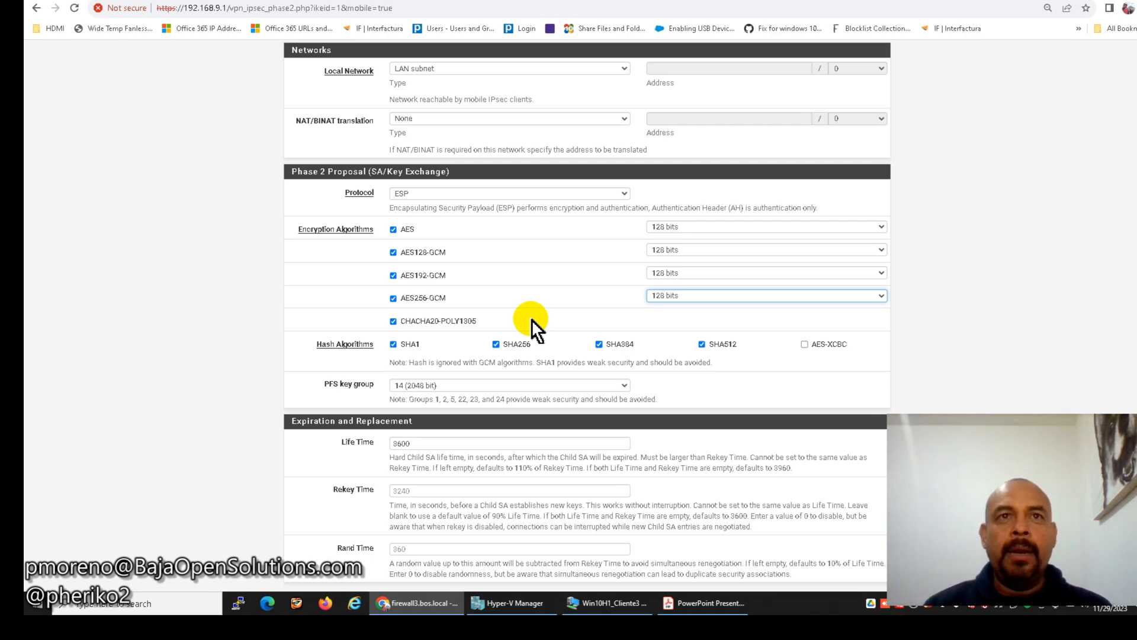
scroll(431, 350, down, 2)
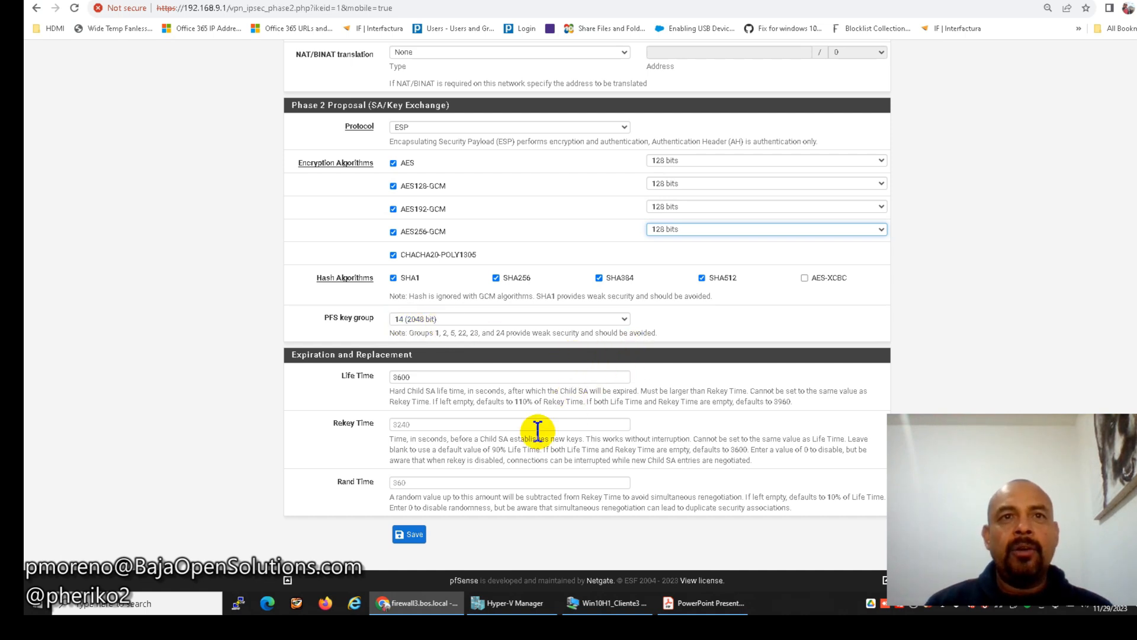
click(413, 540)
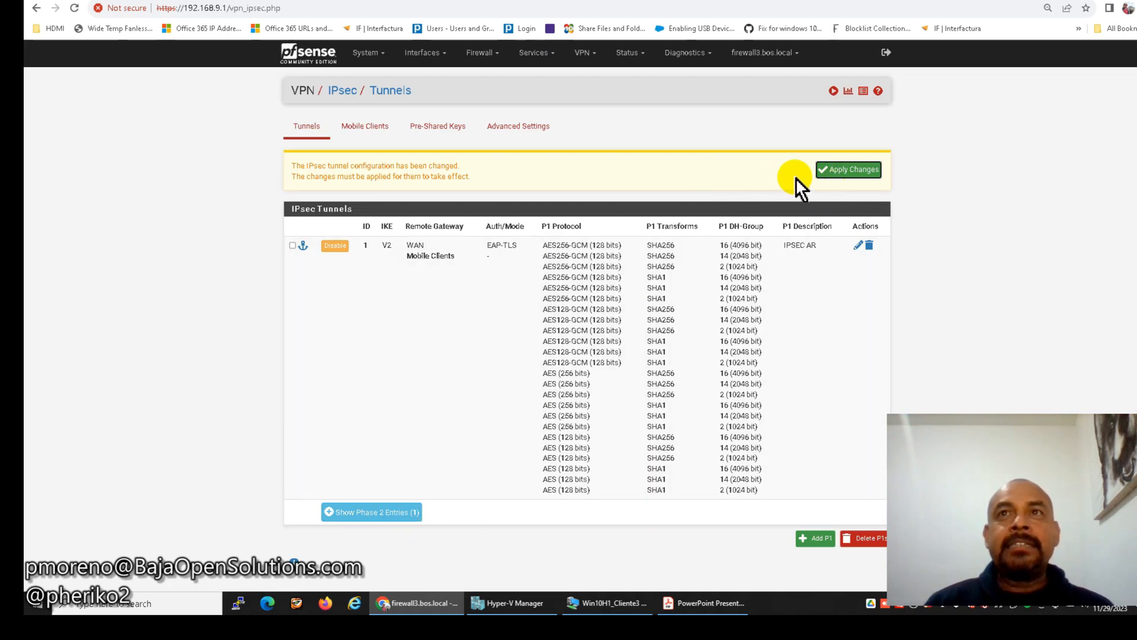
Apply the IPsec changes, then add an IPsec widget to the dashboard and view its Mobile tab.
click(835, 176)
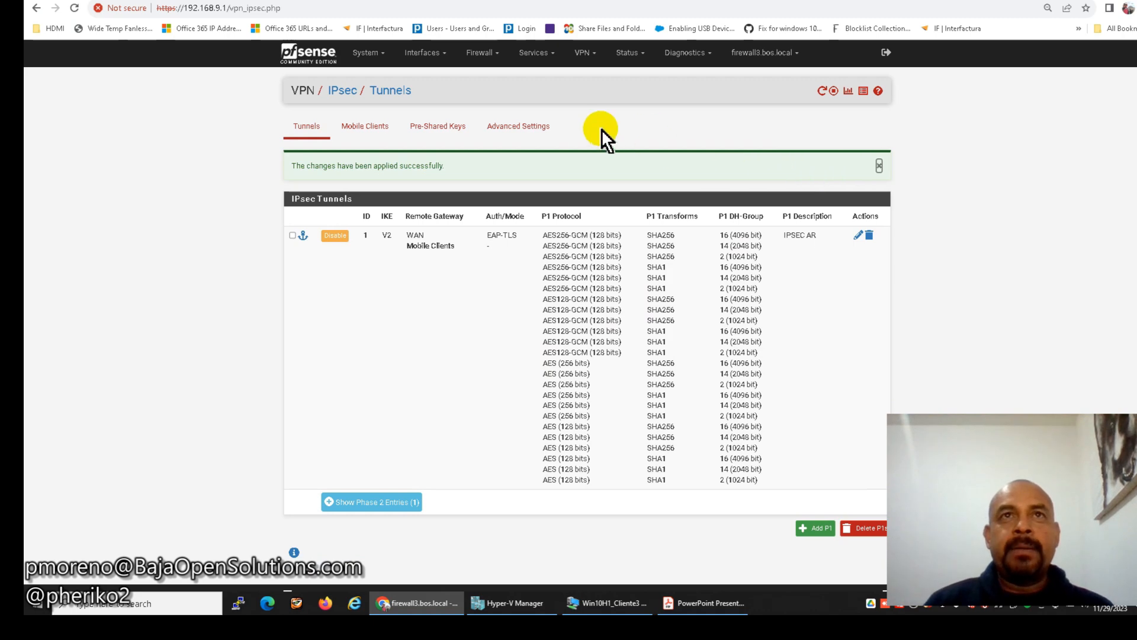
click(315, 62)
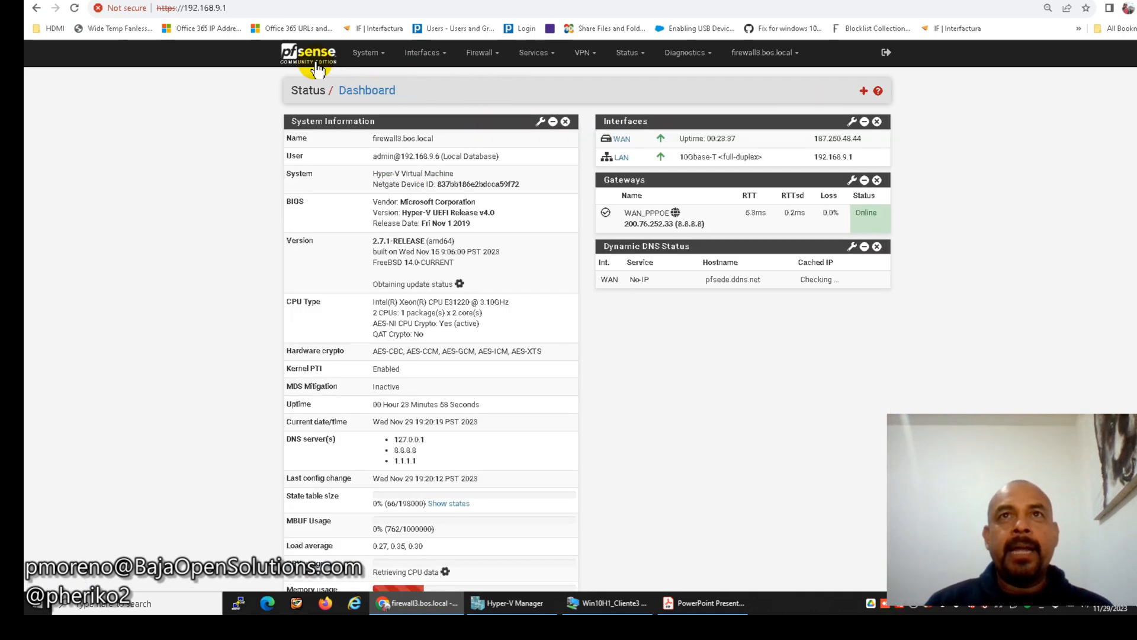
click(862, 93)
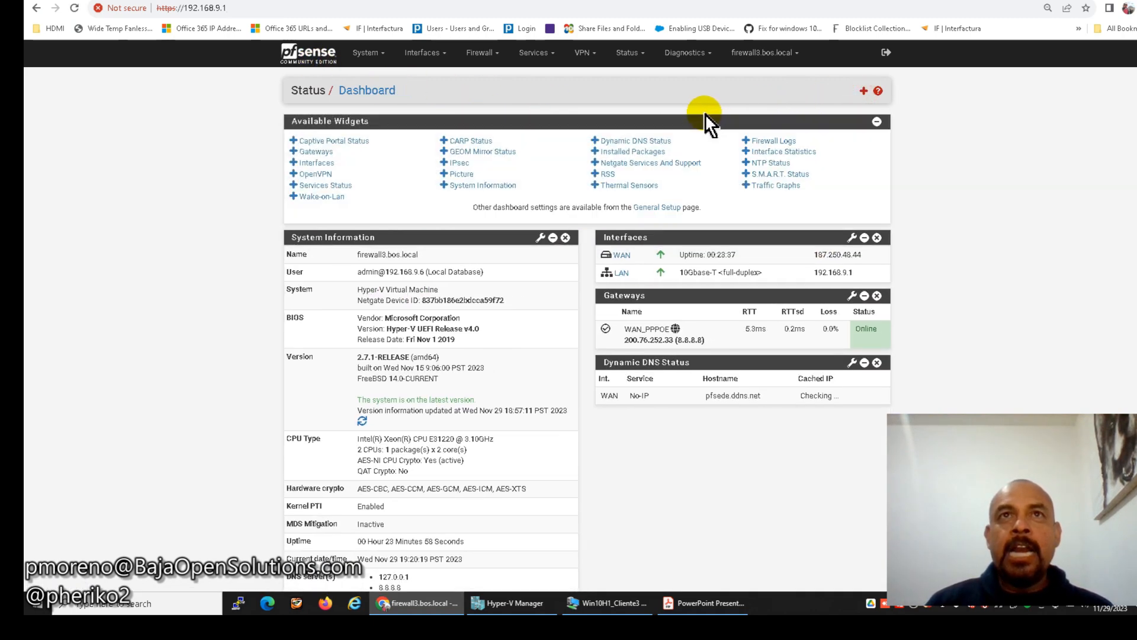
click(471, 162)
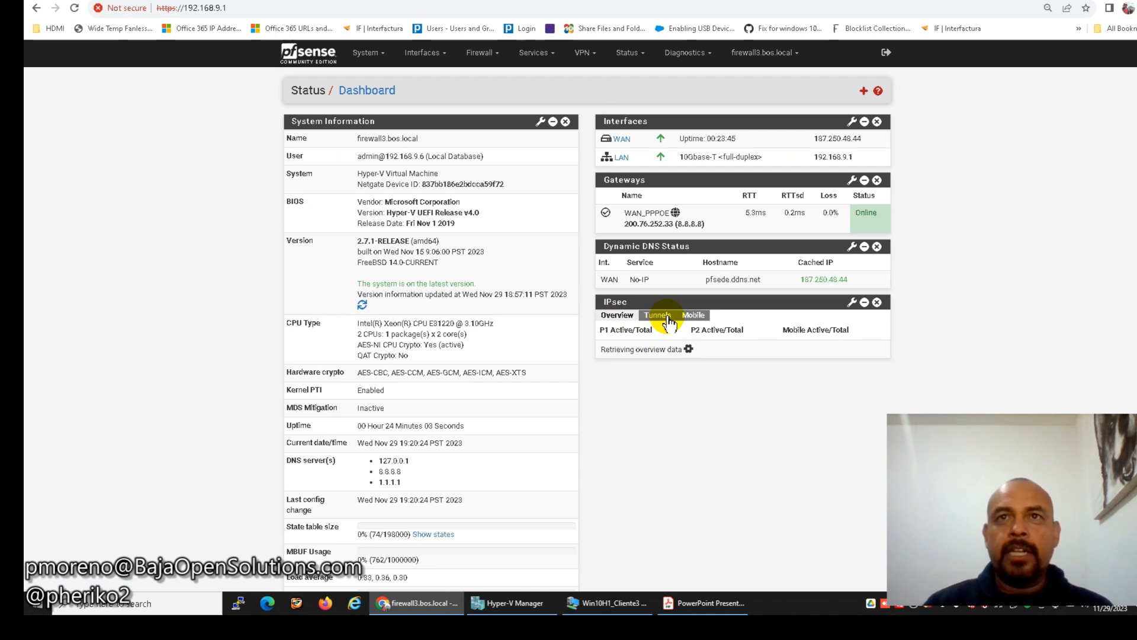
click(699, 317)
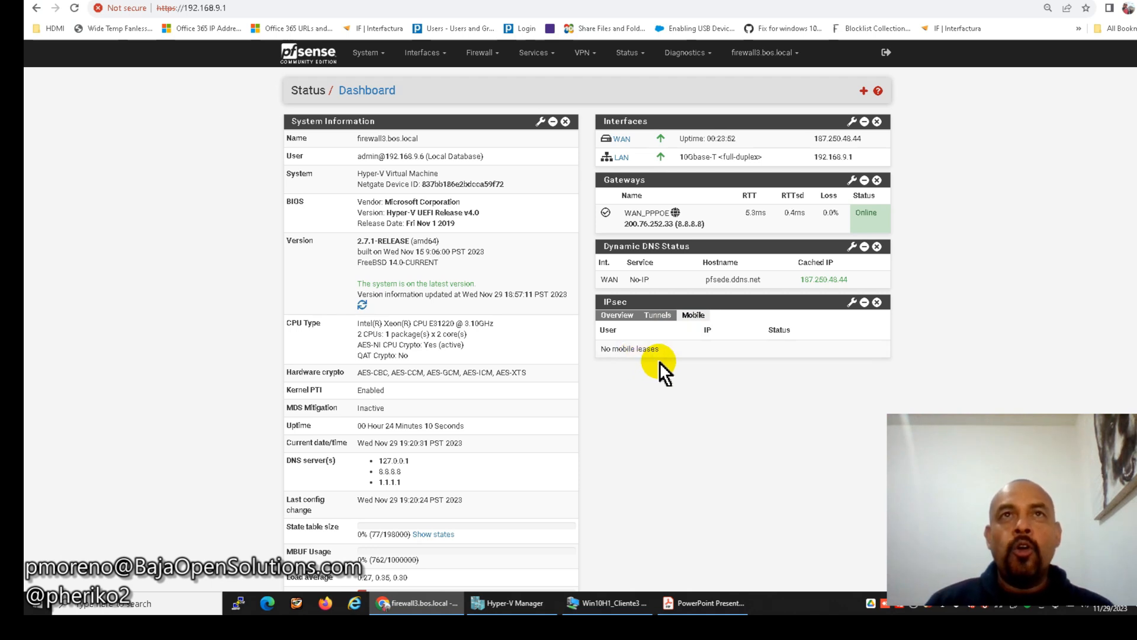
Create, save and apply a pass rule under Firewall > Rules > IPsec with protocol Any.
click(480, 53)
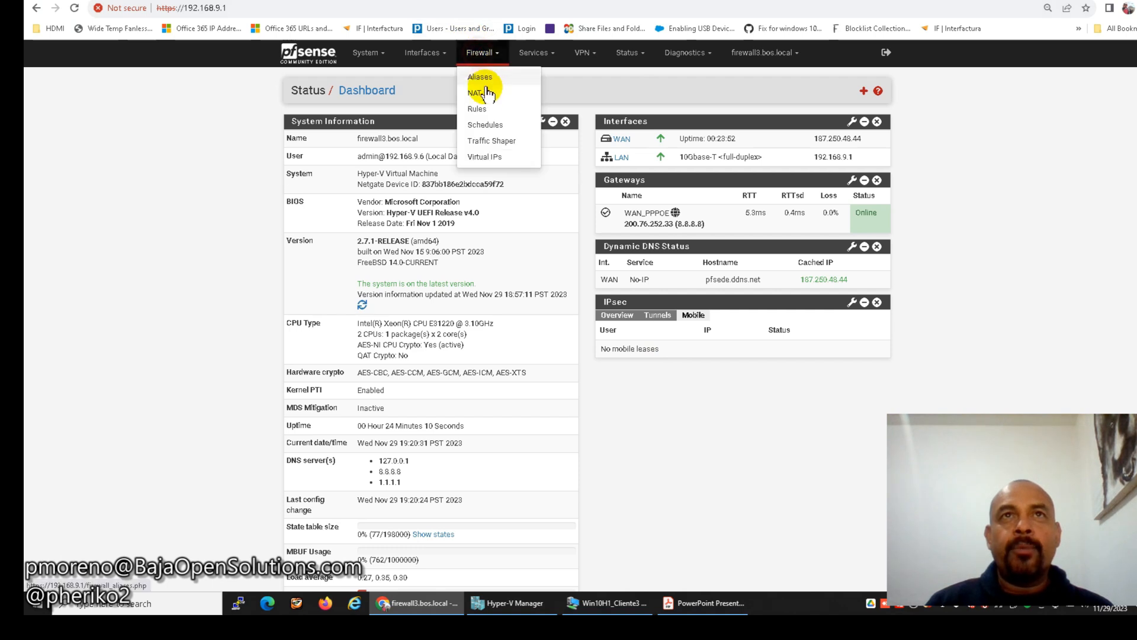
click(482, 106)
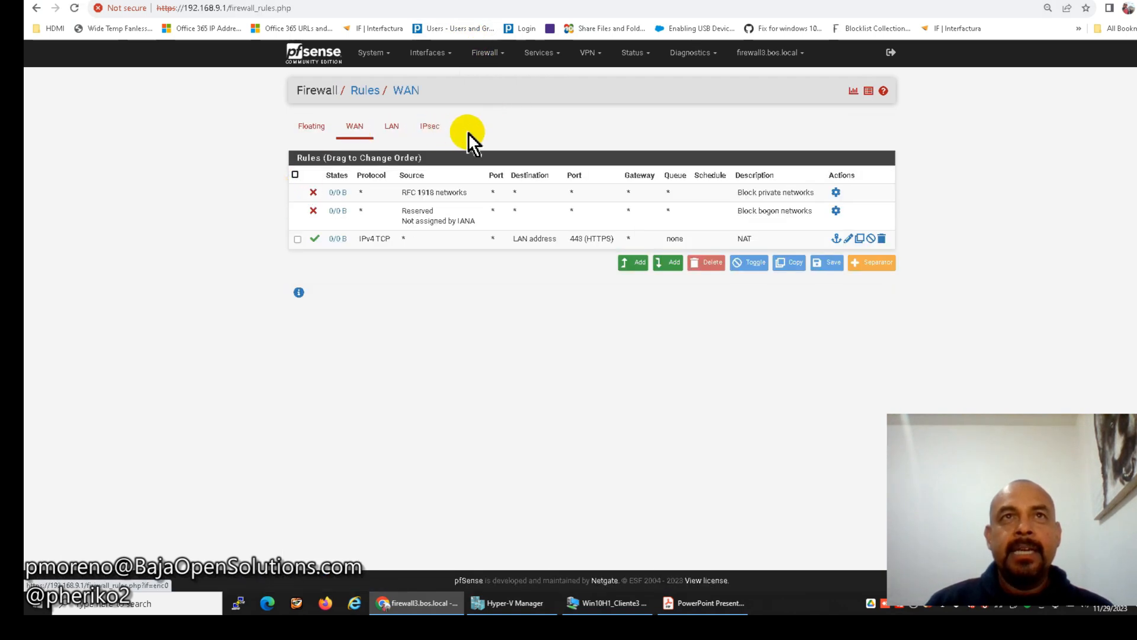
click(424, 125)
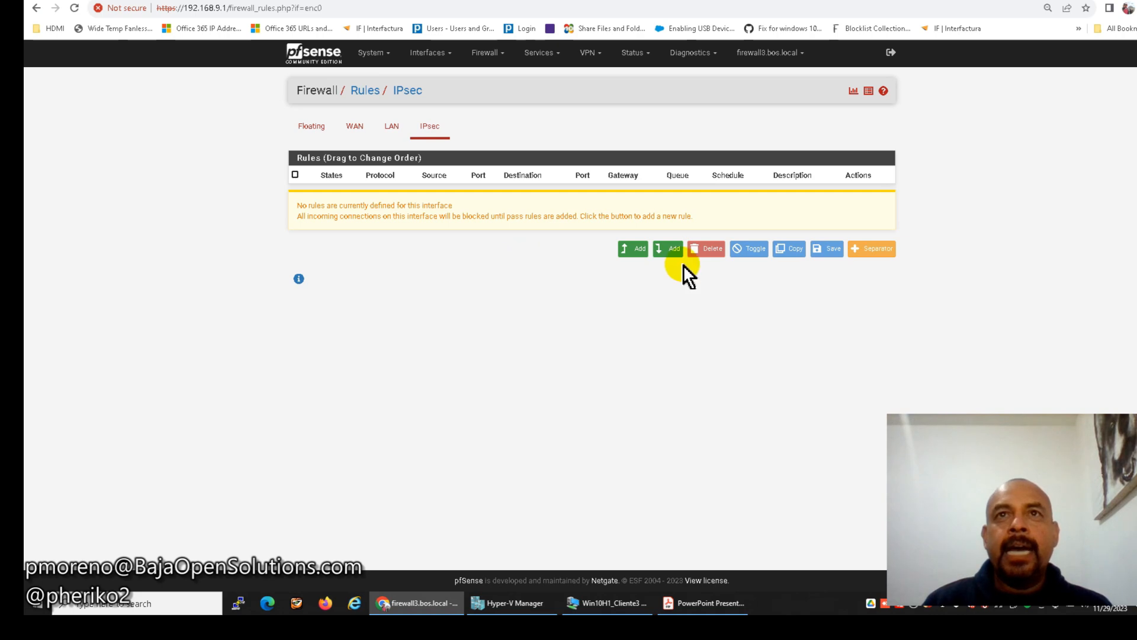
click(633, 249)
click(445, 310)
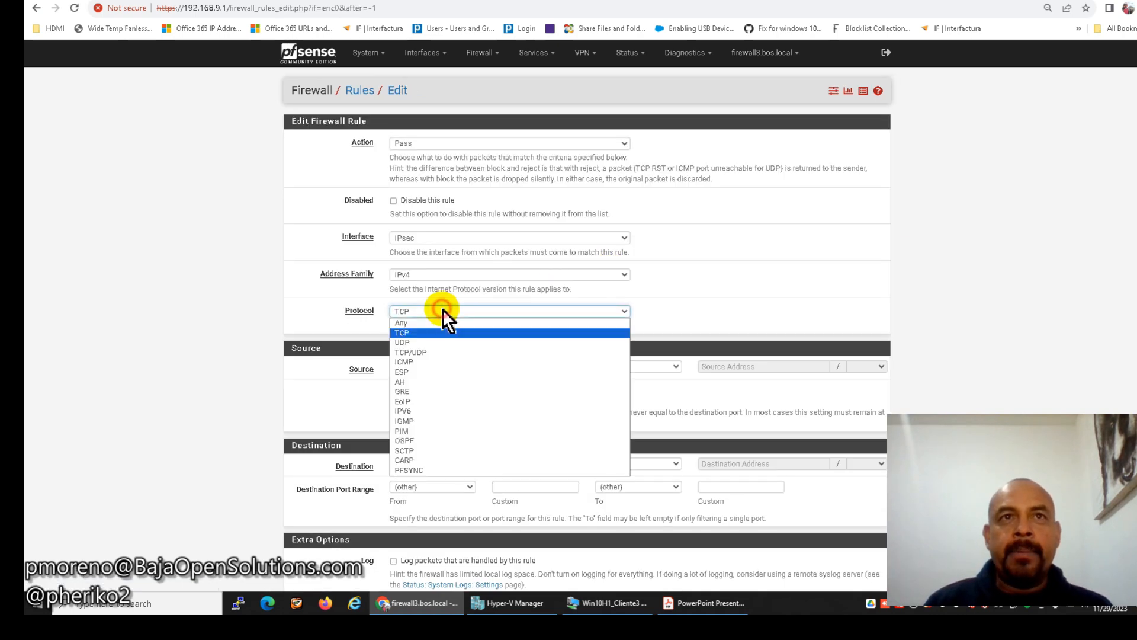
click(443, 322)
click(409, 586)
click(847, 136)
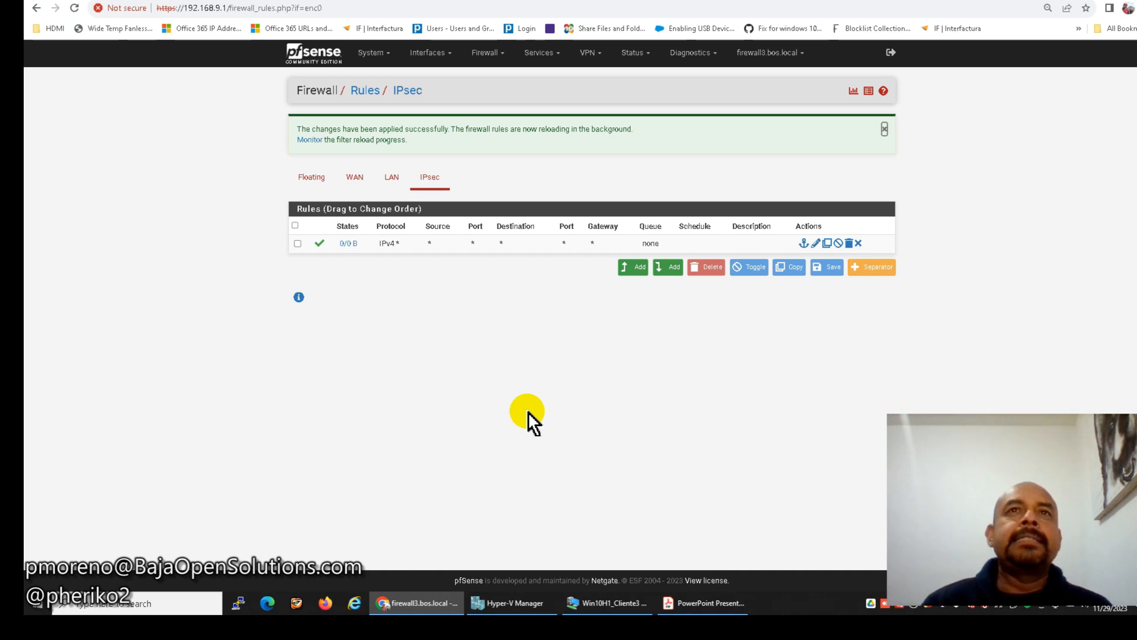
Return to the pfSense dashboard to see the IPsec widget's 0/0 tunnel counts.
click(324, 65)
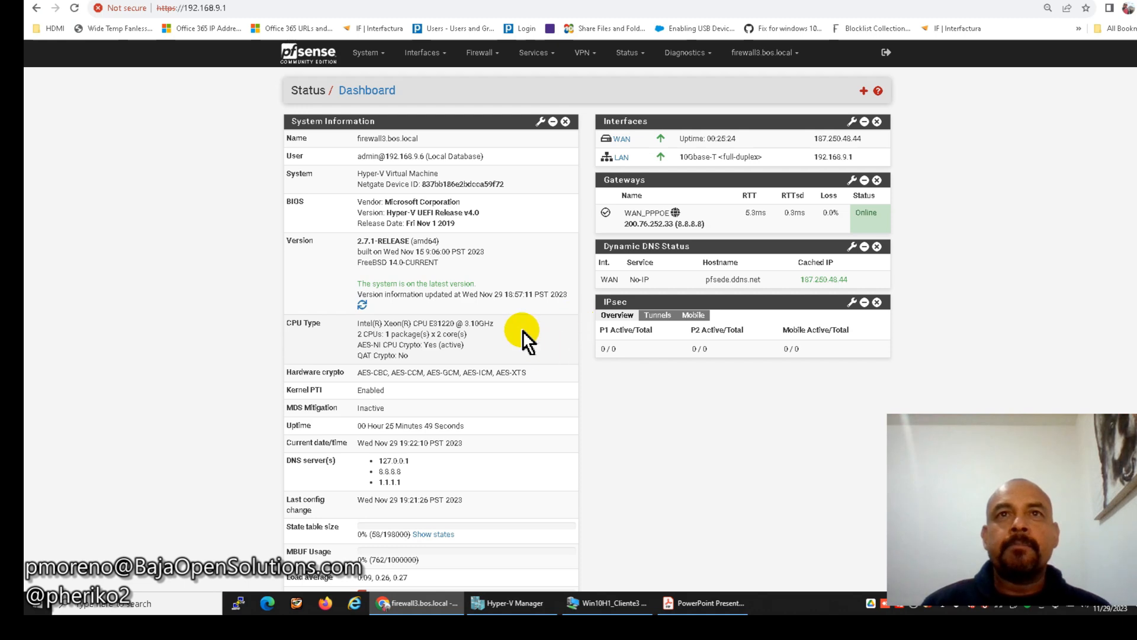
Point out the Cliente 1 laptop on the diagram slide, then bring up the Win10 client VM.
click(705, 603)
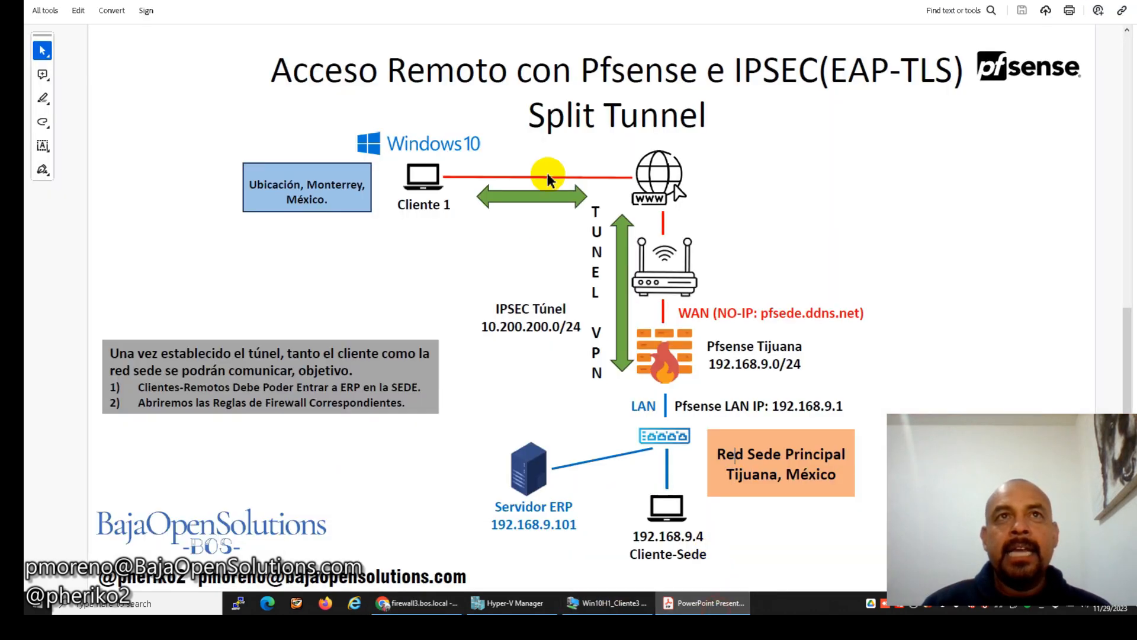
click(422, 175)
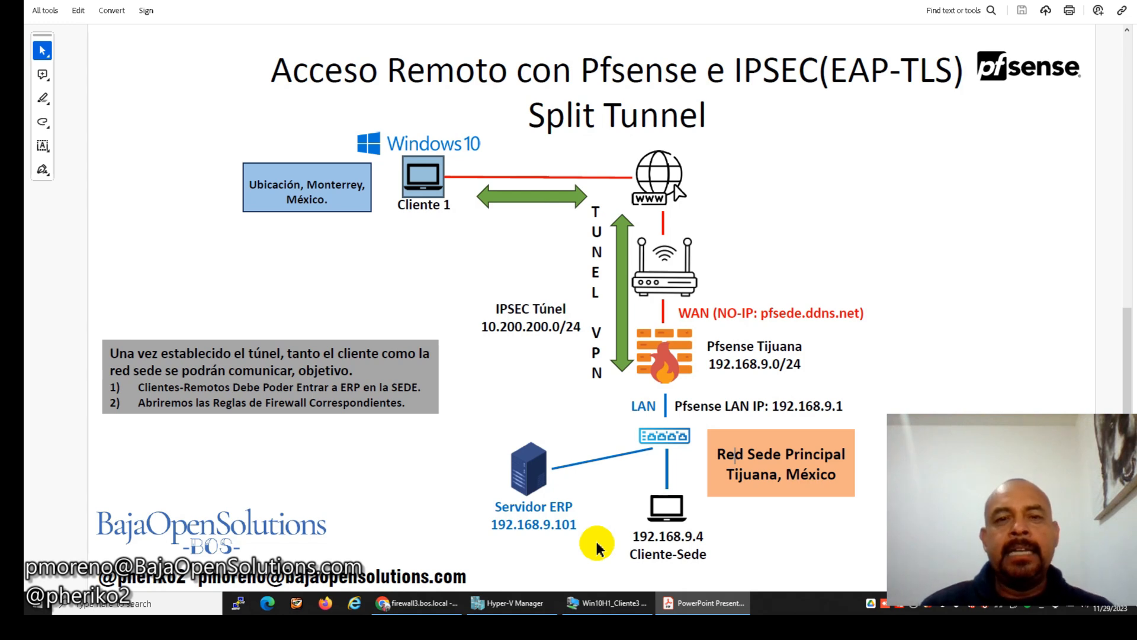
click(610, 603)
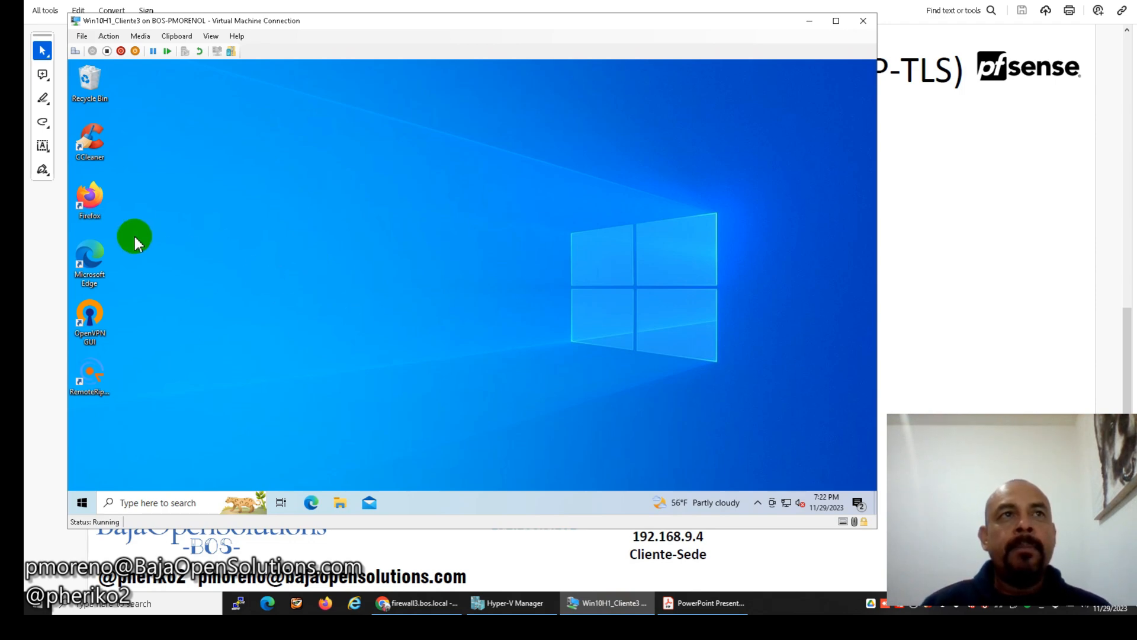
Launch Firefox in the VM and enter 192.168.9.101 in the address bar.
double_click(89, 206)
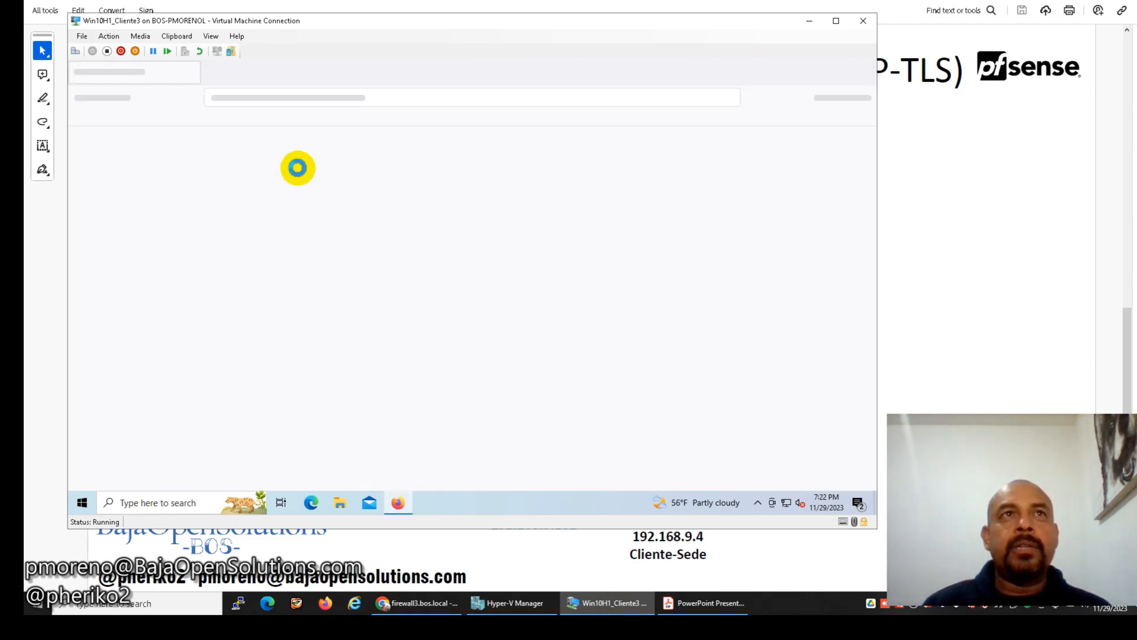
click(336, 98)
text(9)
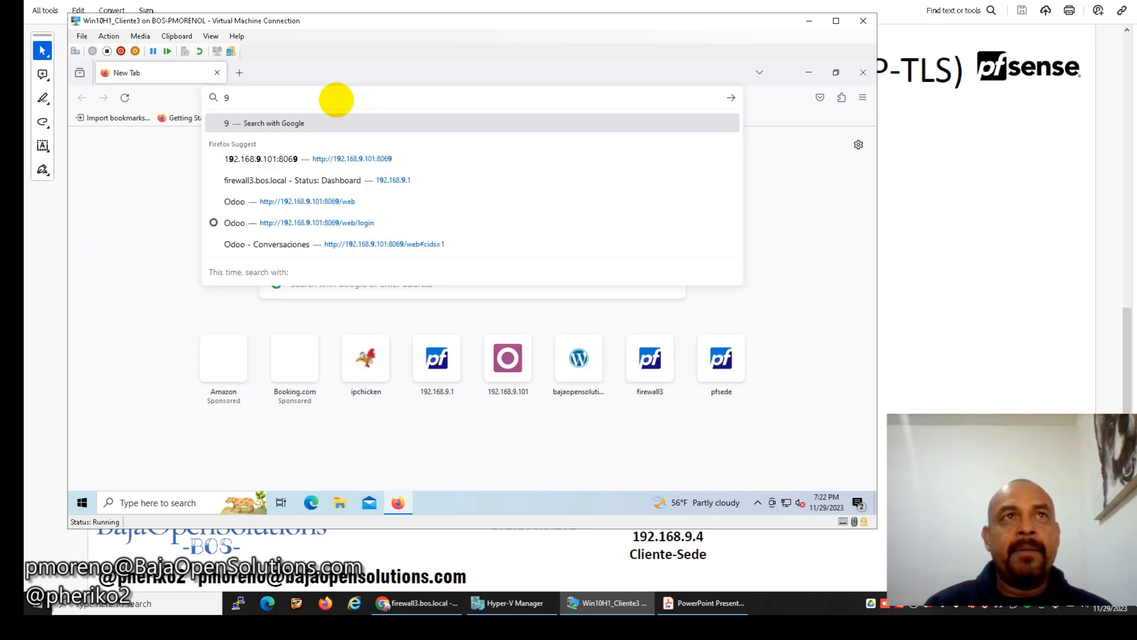
key(BackSpace)
text(192)
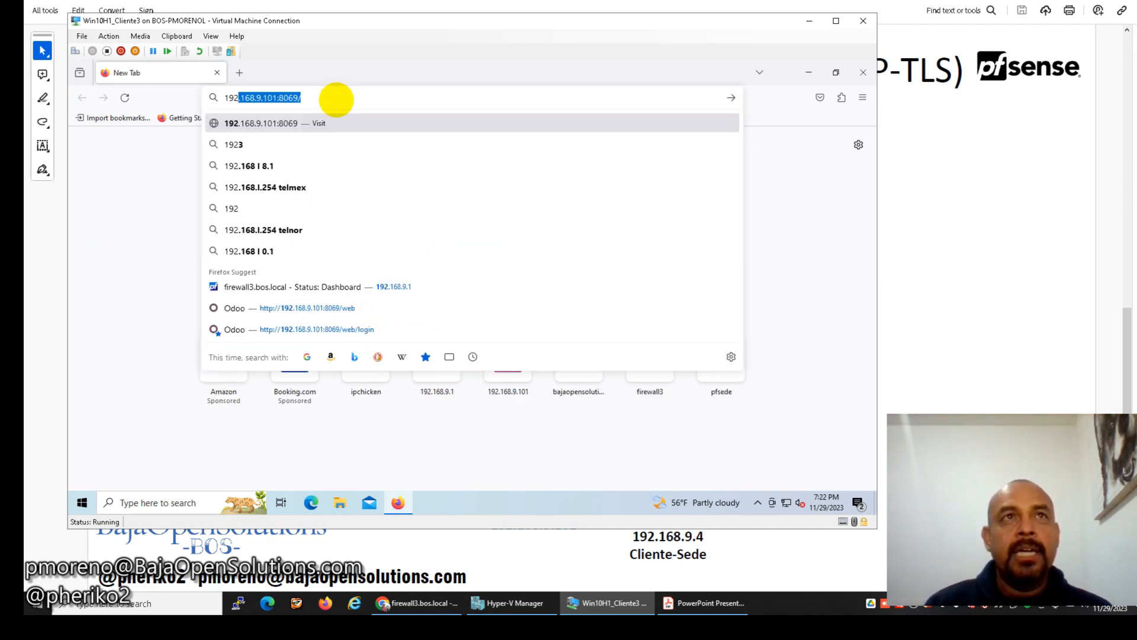
text(.168.9.101)
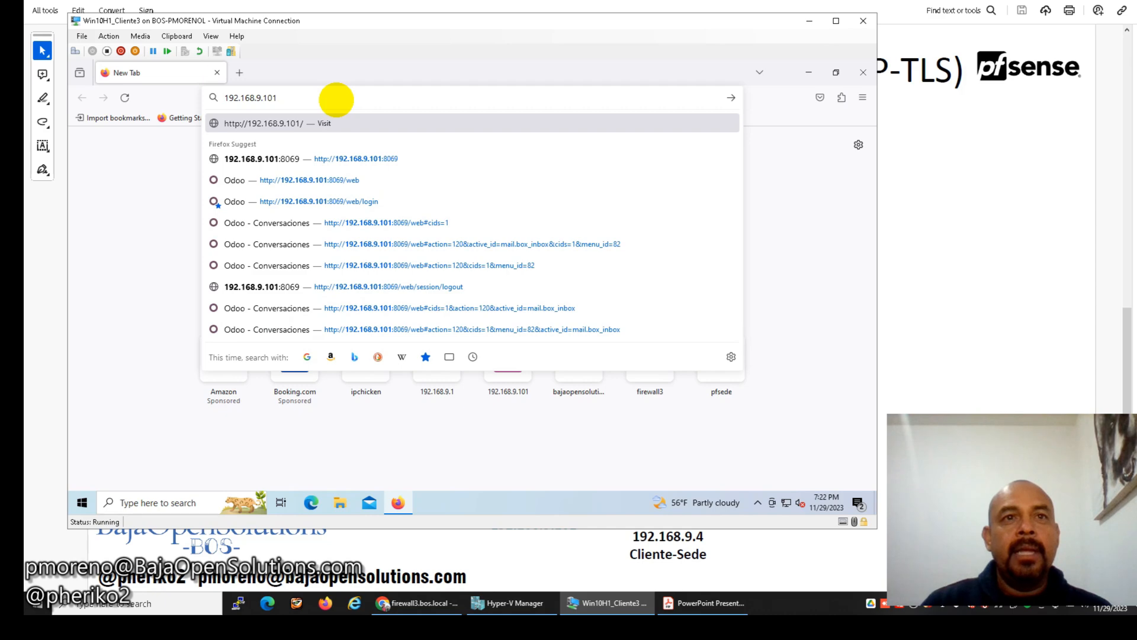
Run a continuous ping -t to 192.168.9.101 from Command Prompt.
click(179, 504)
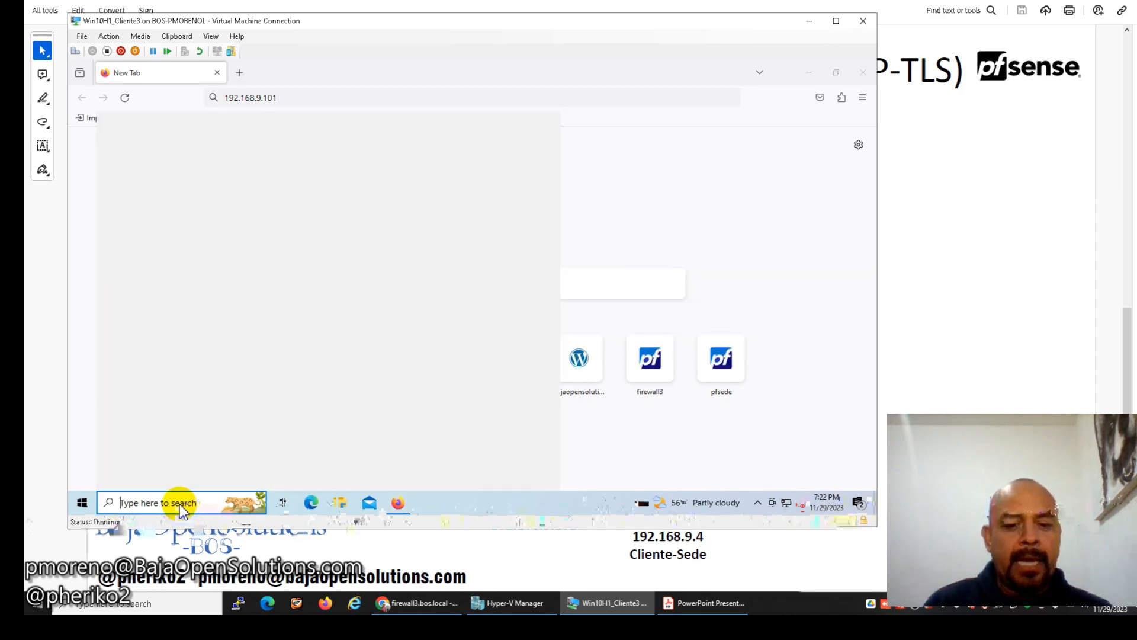
text(cmd)
key(Return)
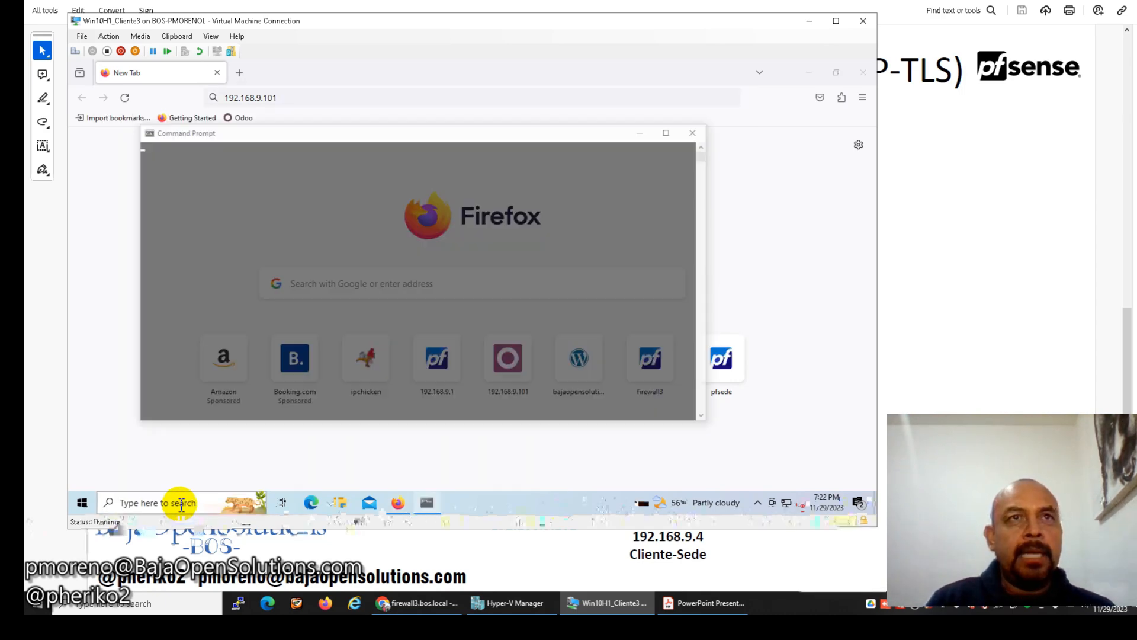
text(ping 192.168.9.101)
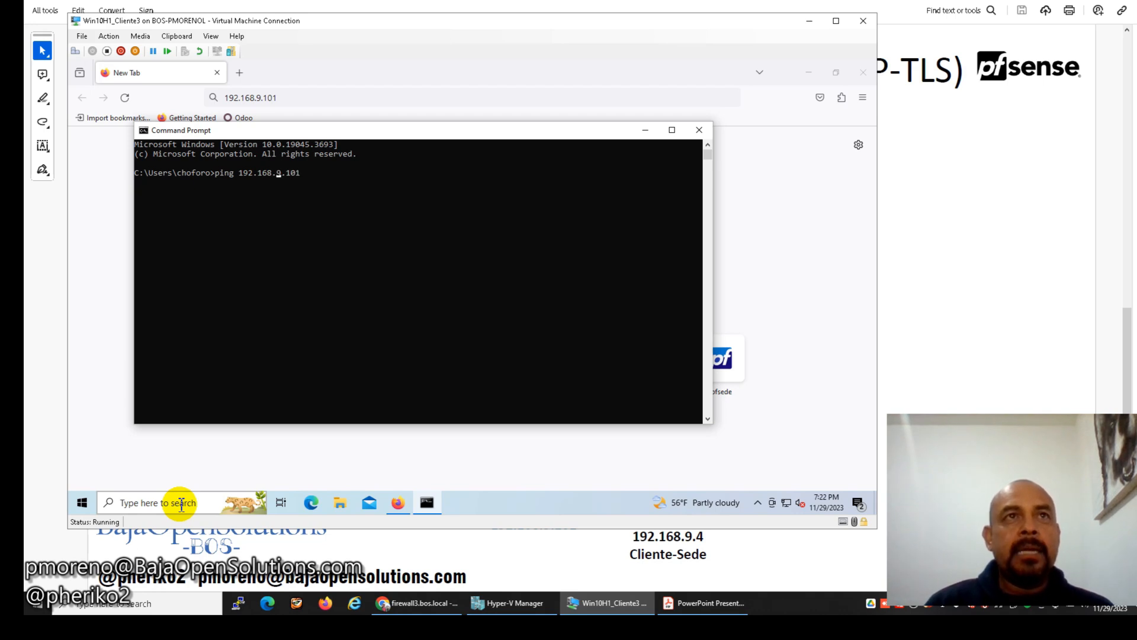
text(-t)
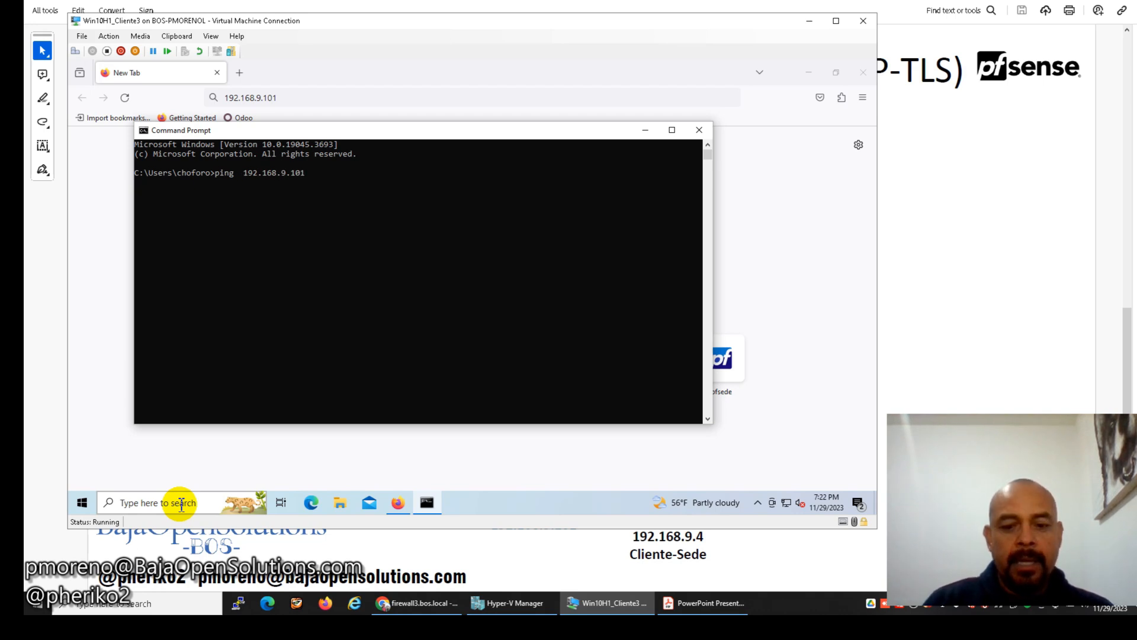
key(Return)
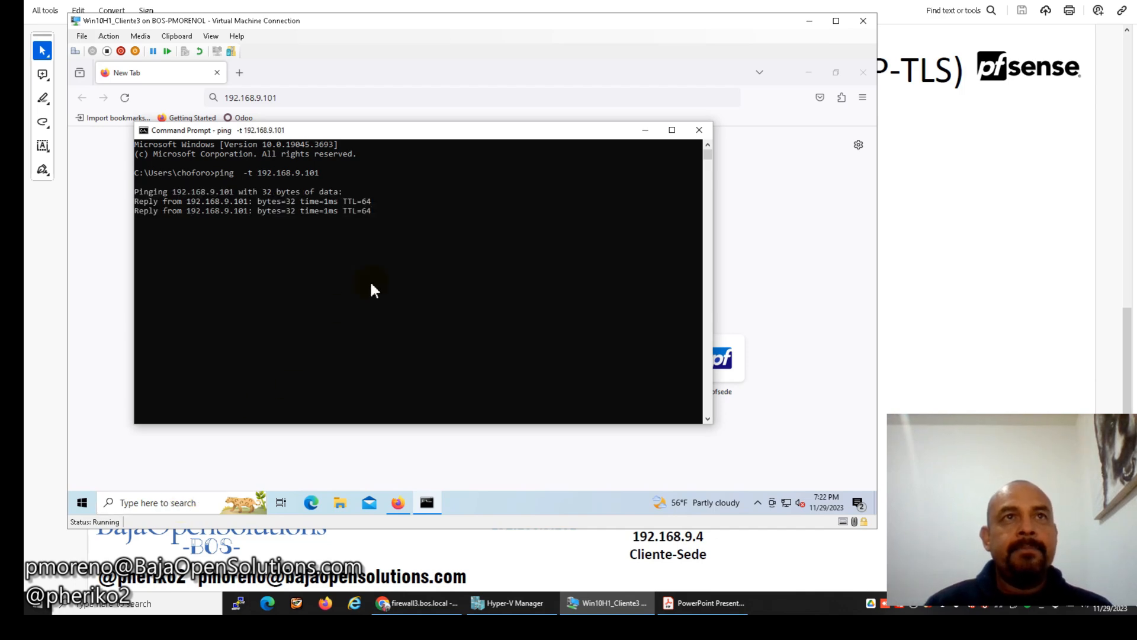
Load Odoo at 192.168.9.101:8069, sign in with saved credentials, then log out.
click(333, 100)
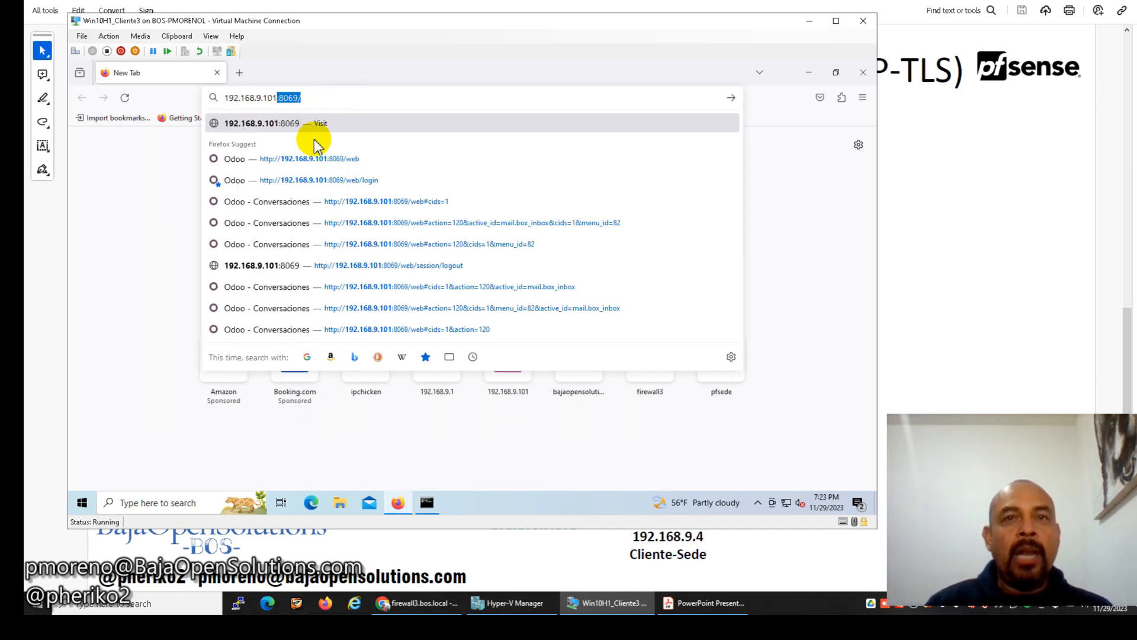
key(Return)
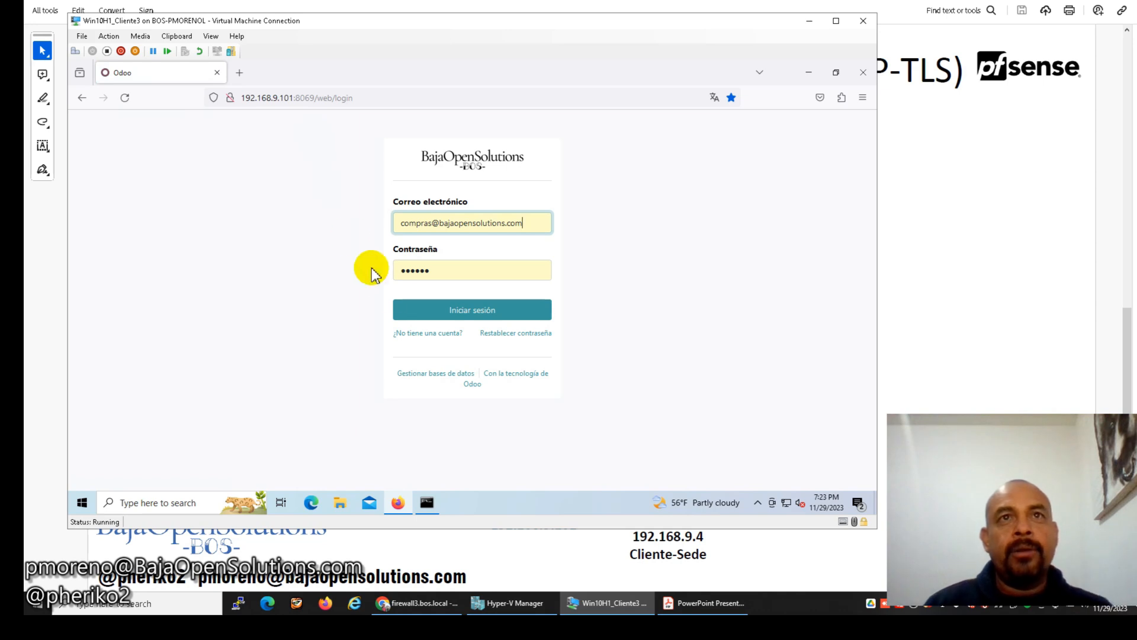
click(463, 302)
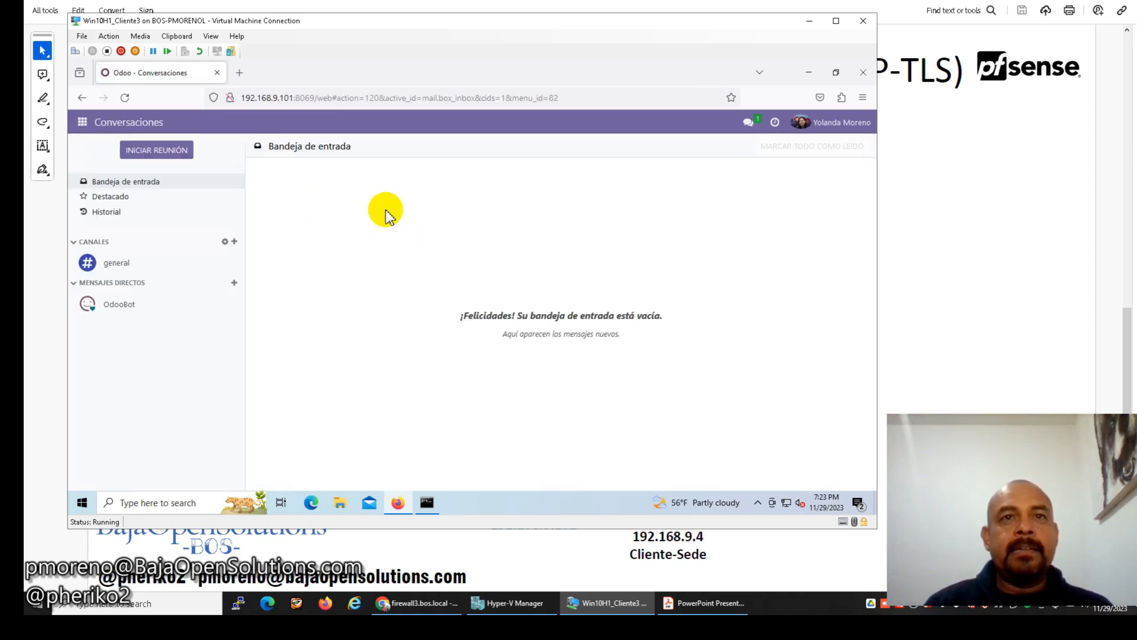
click(819, 122)
click(796, 229)
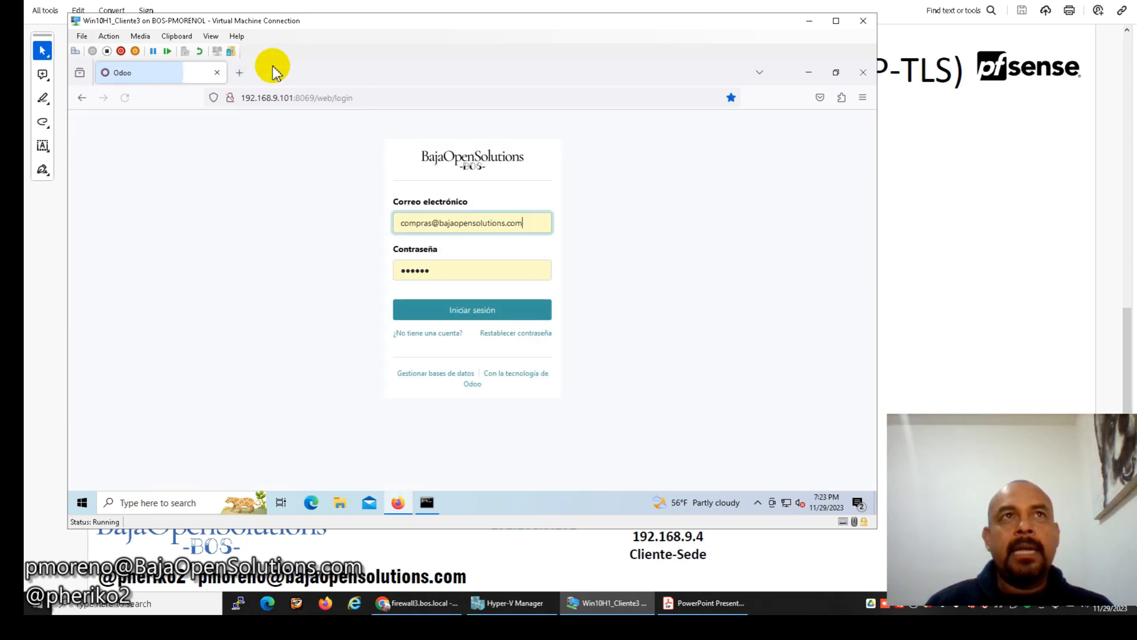
click(240, 72)
Open the pfSense web interface at 192.168.9.1 in a new tab and sign in.
click(356, 96)
text(12)
key(BackSpace)
key(BackSpace)
text(192.168.9.1)
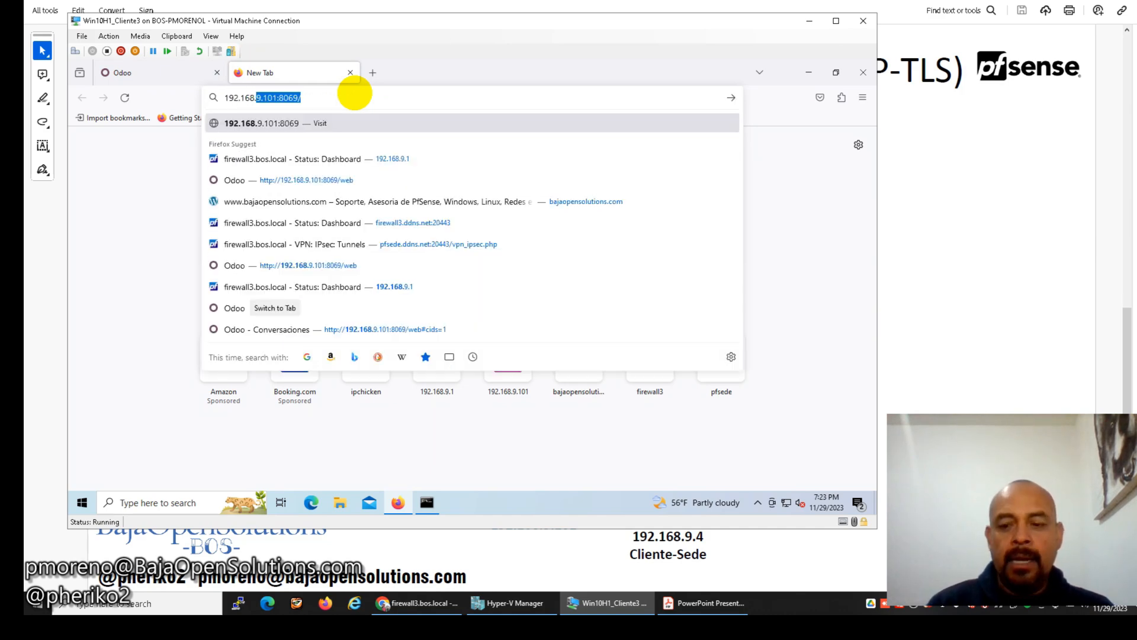
key(Delete)
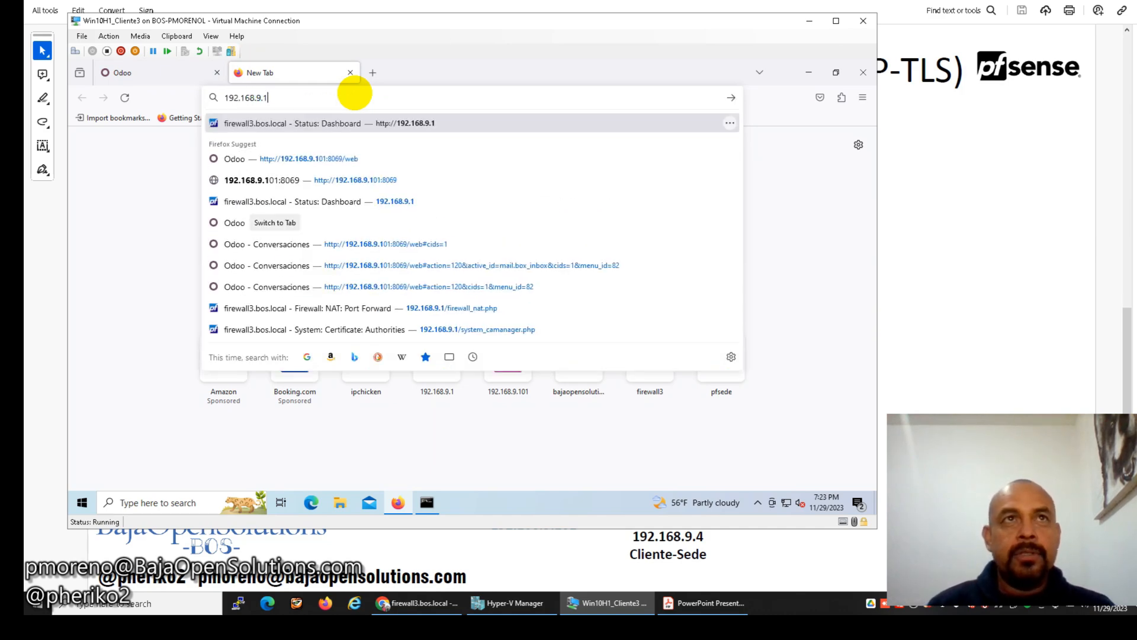
key(Return)
click(472, 325)
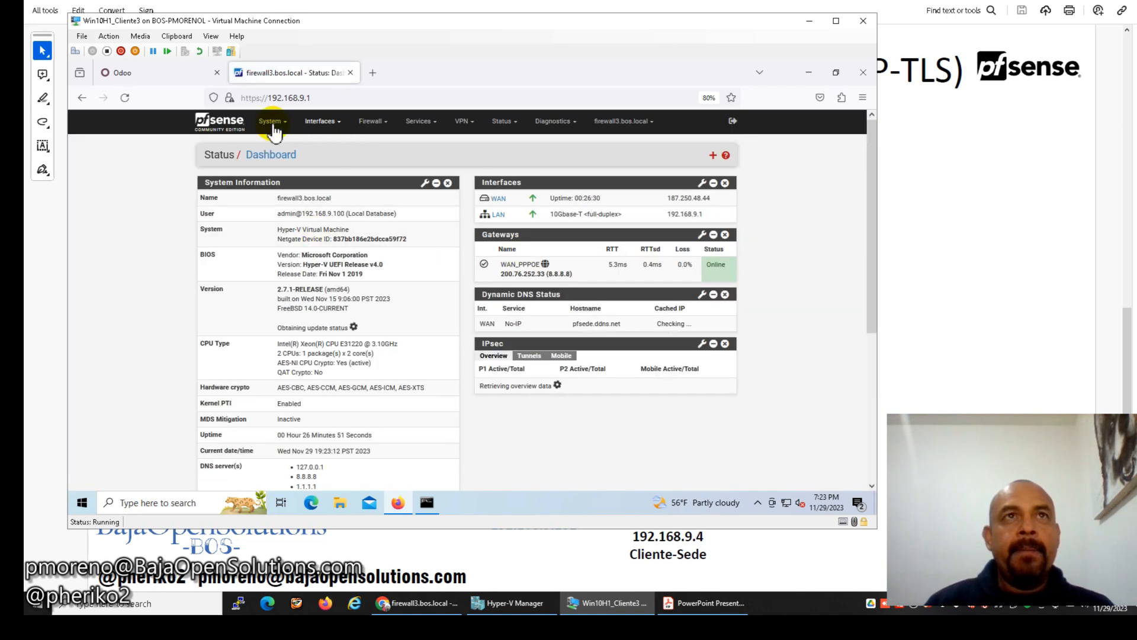
Download the CA_VPN_AR certificate authority file from System > Certificates.
click(273, 126)
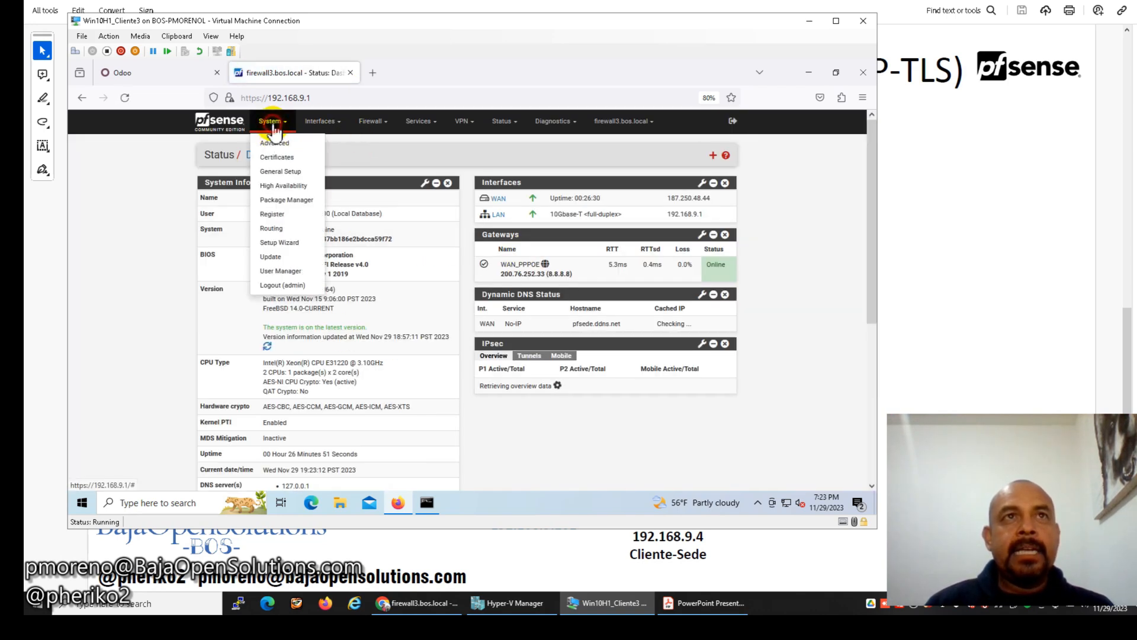
click(283, 158)
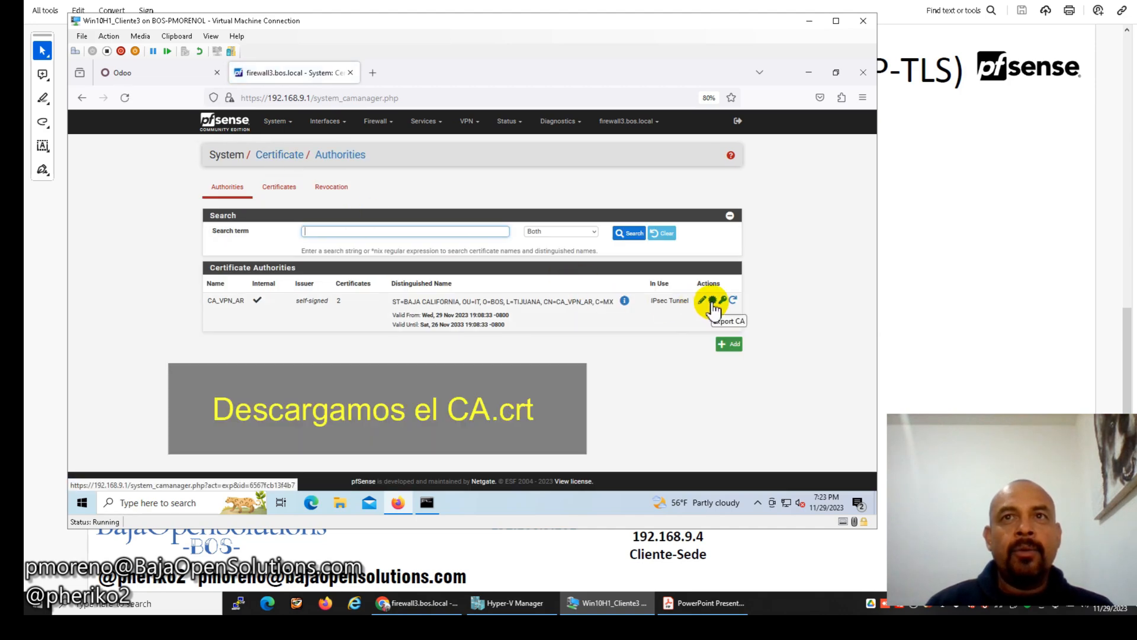
click(712, 301)
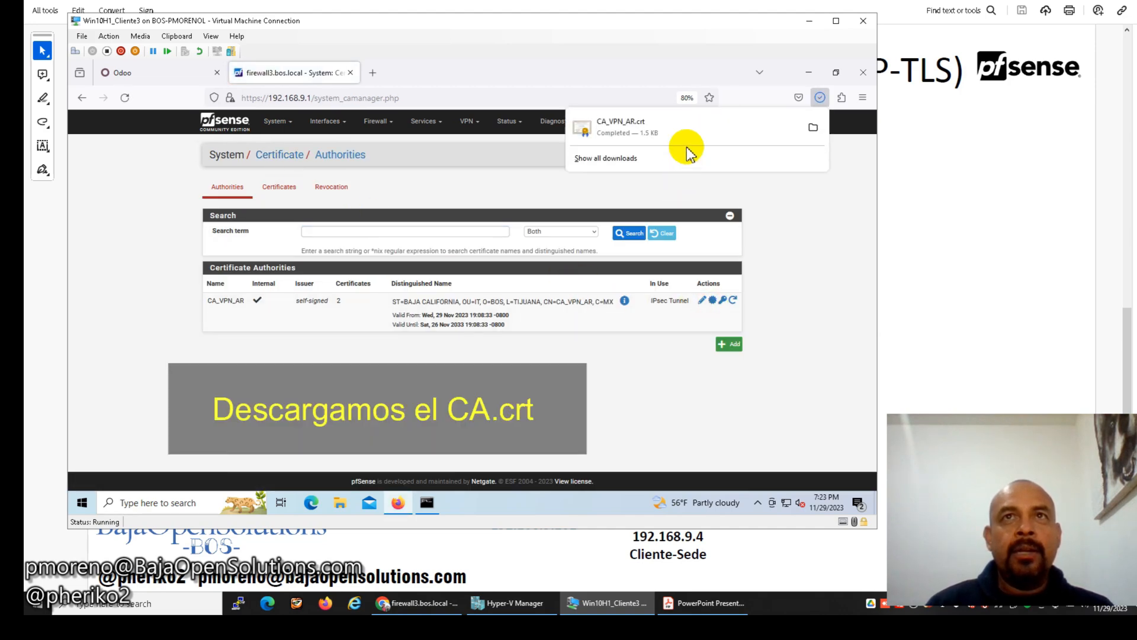
Open the cliente1 user certificate for editing from the certificates list.
click(272, 194)
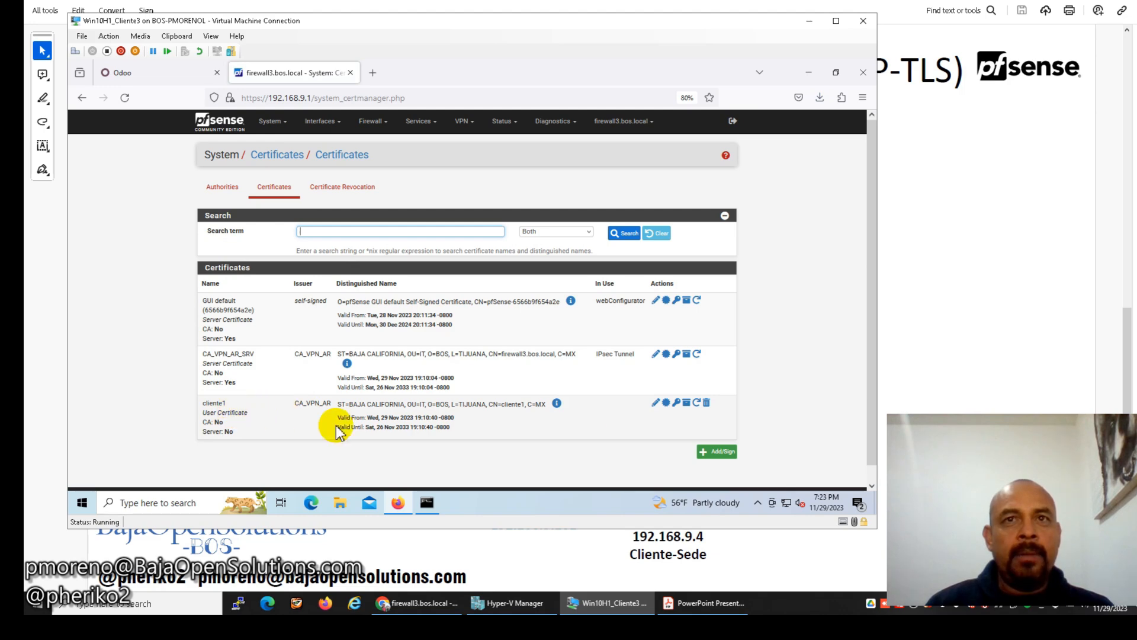
scroll(652, 416, down, 1)
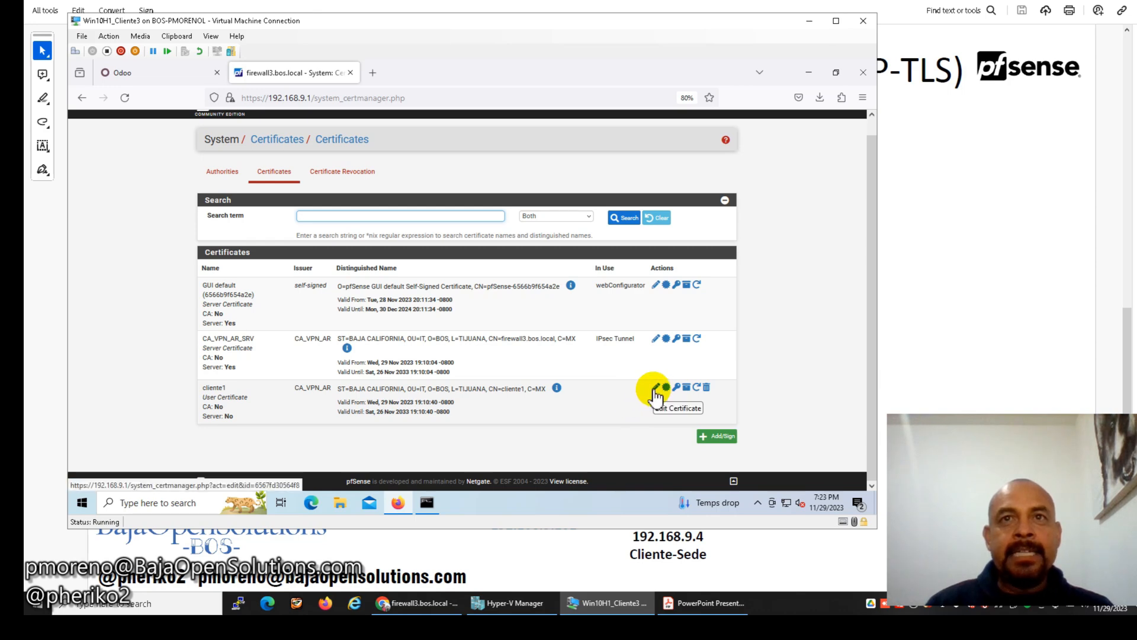
click(655, 391)
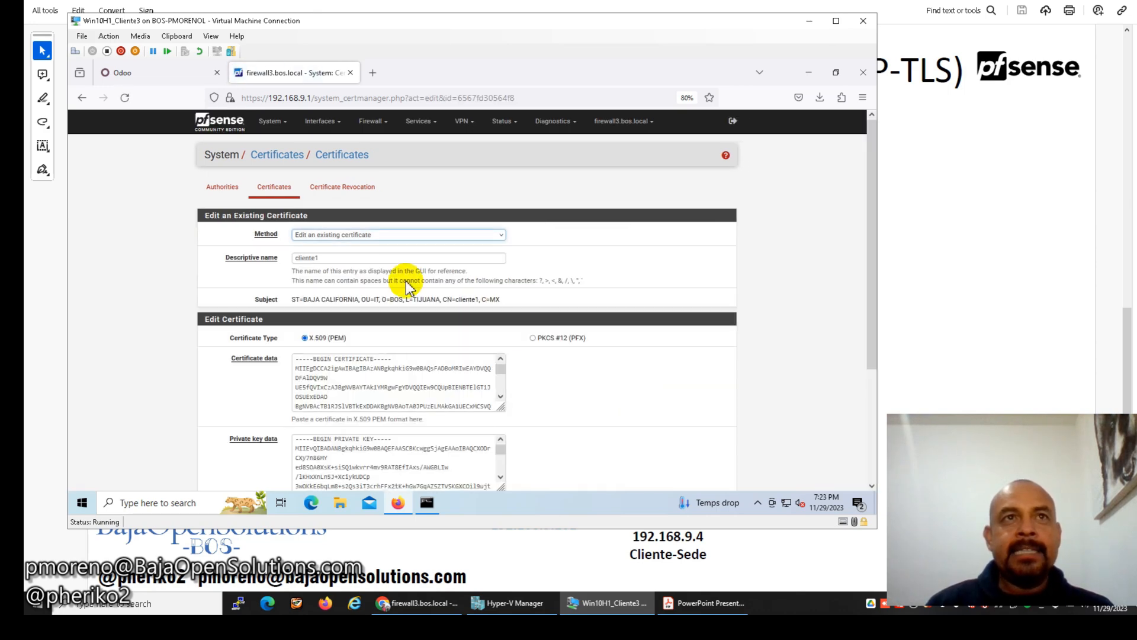
scroll(367, 290, down, 2)
scroll(368, 292, down, 3)
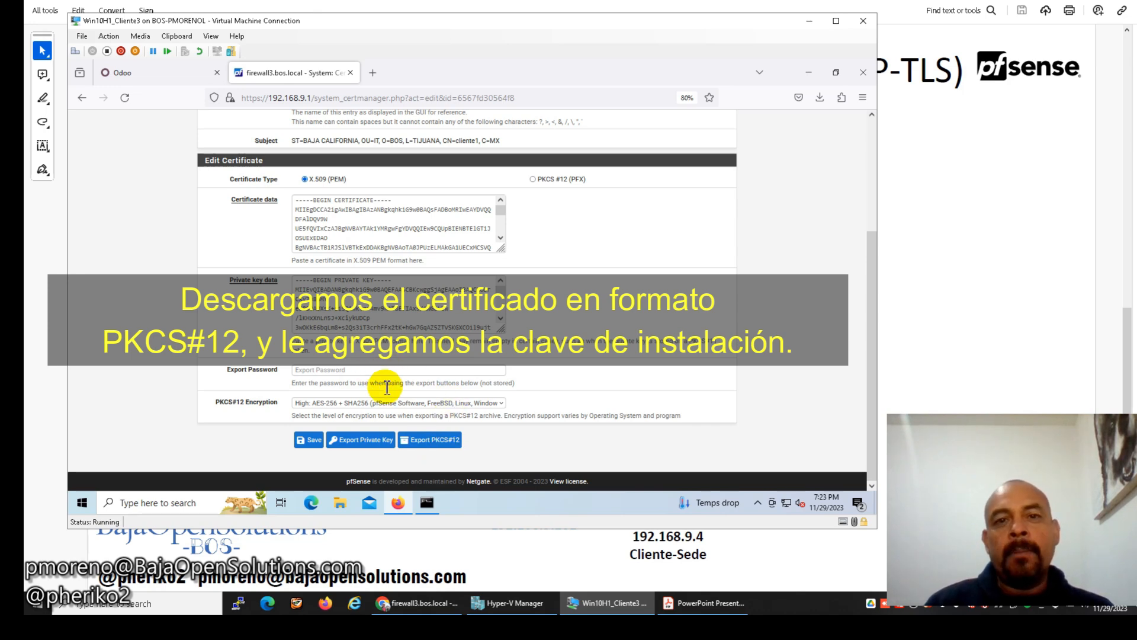
scroll(381, 363, up, 5)
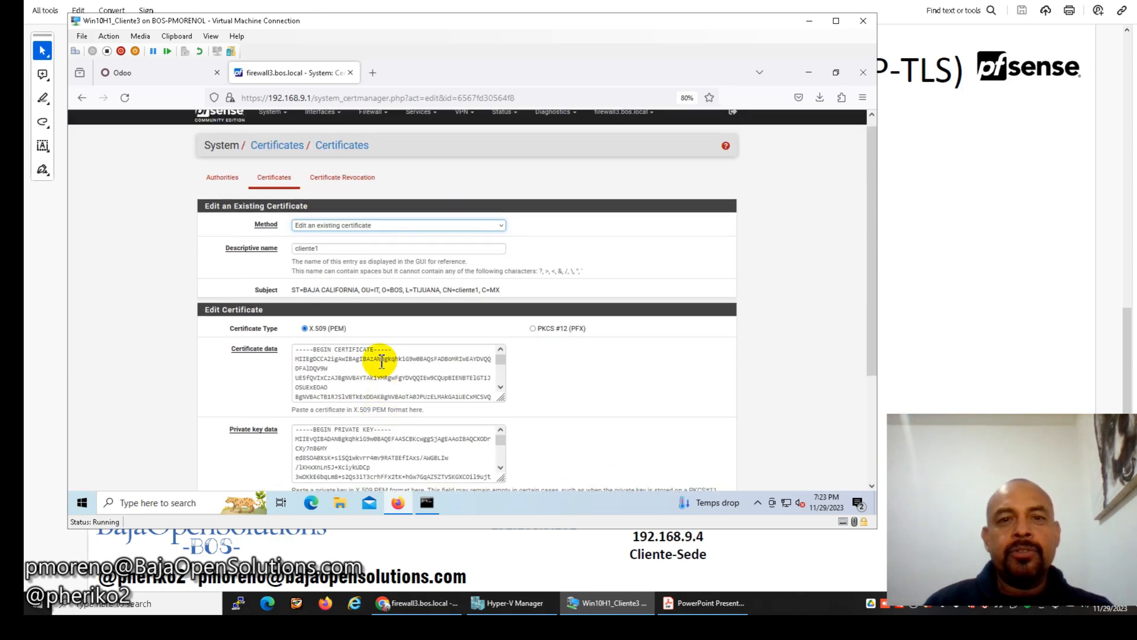
drag(324, 248, 289, 252)
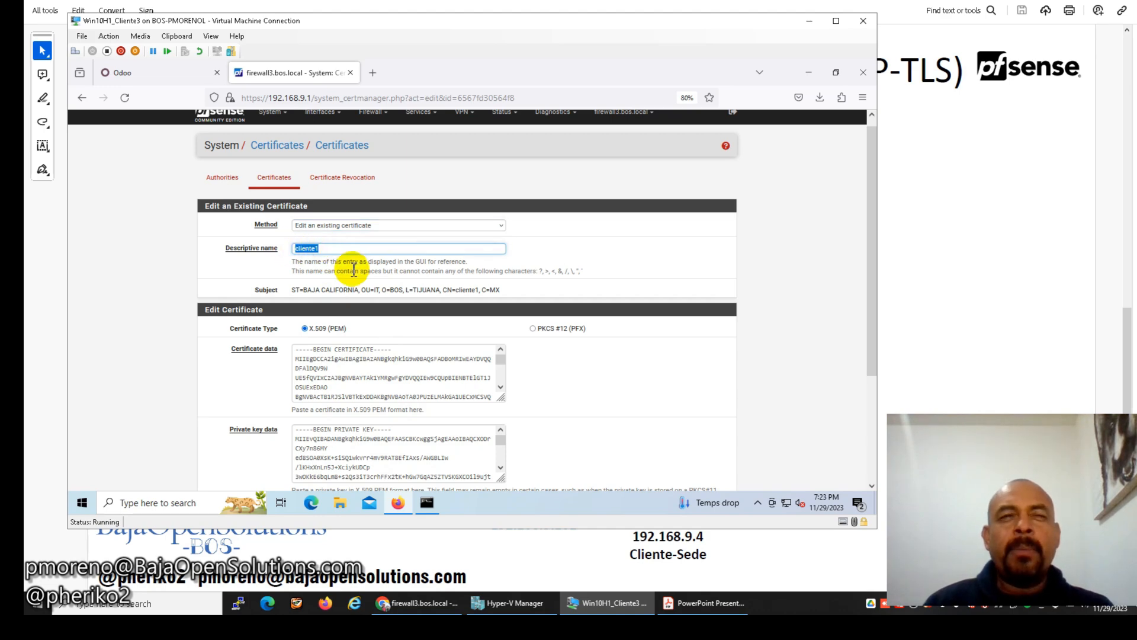
Export cliente1 as a PKCS#12 file protected by the pasted export password.
scroll(474, 331, down, 3)
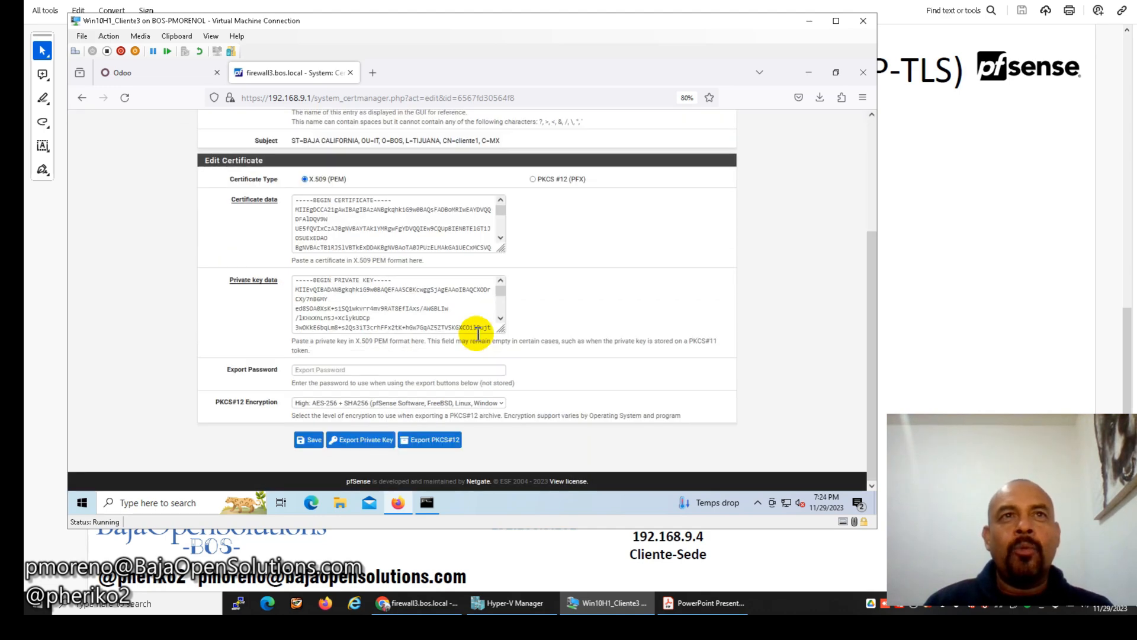
click(414, 369)
key(ctrl+v)
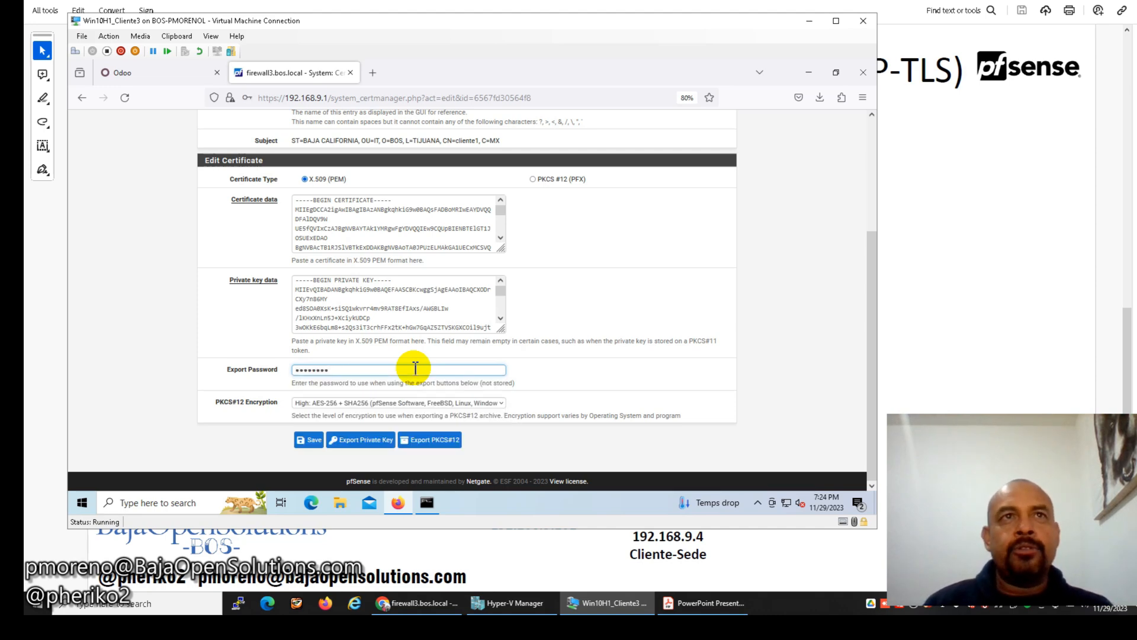
click(433, 442)
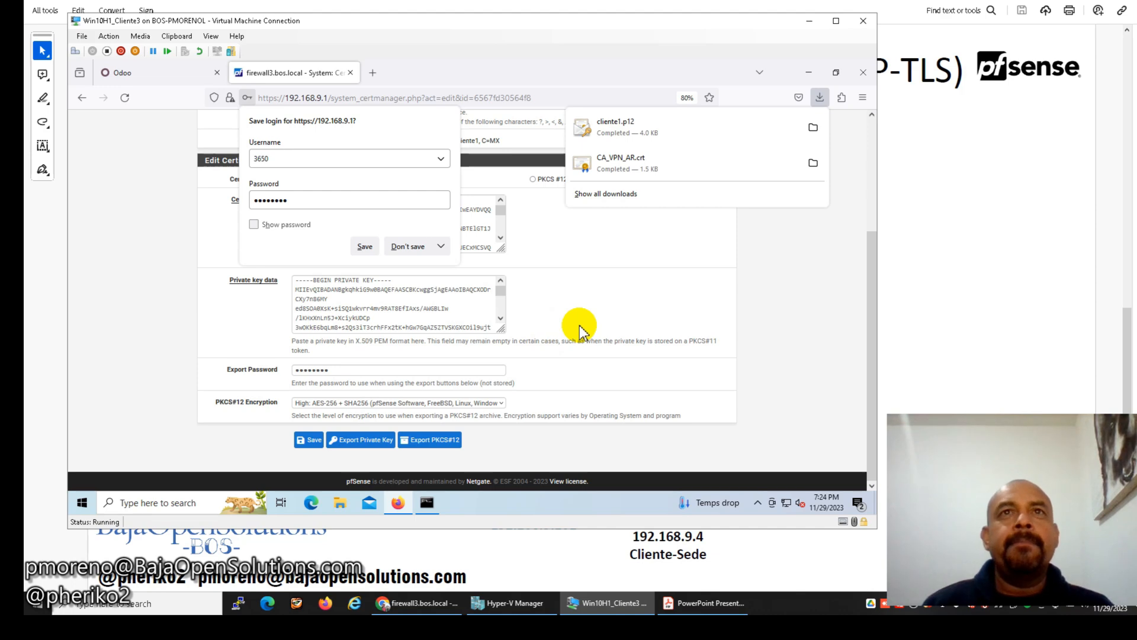
click(408, 247)
scroll(669, 252, up, 3)
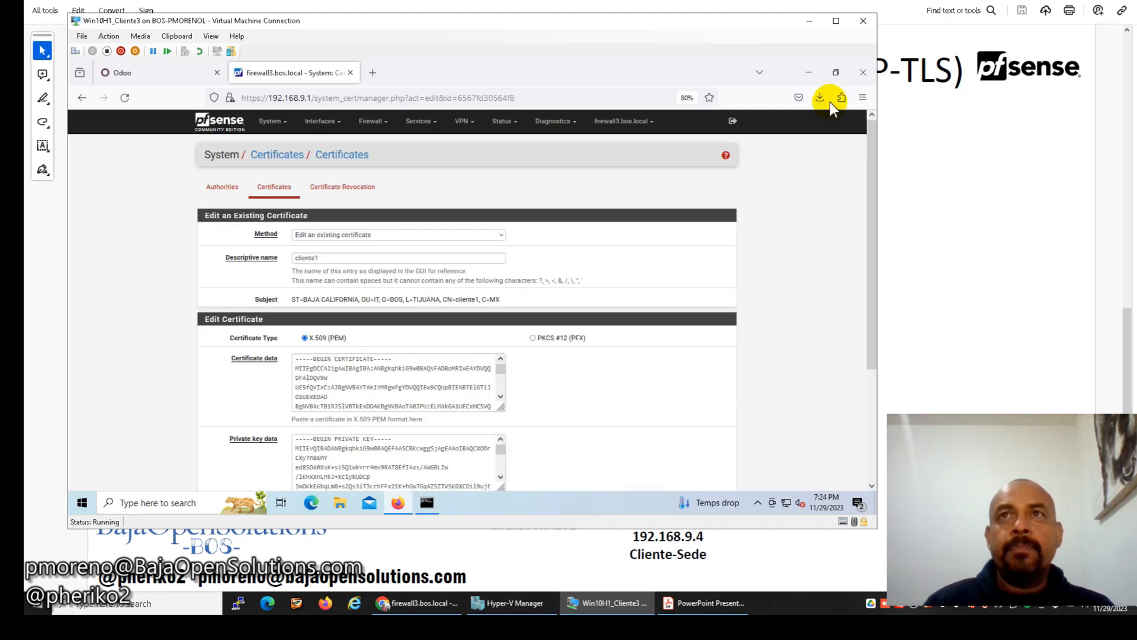
click(268, 120)
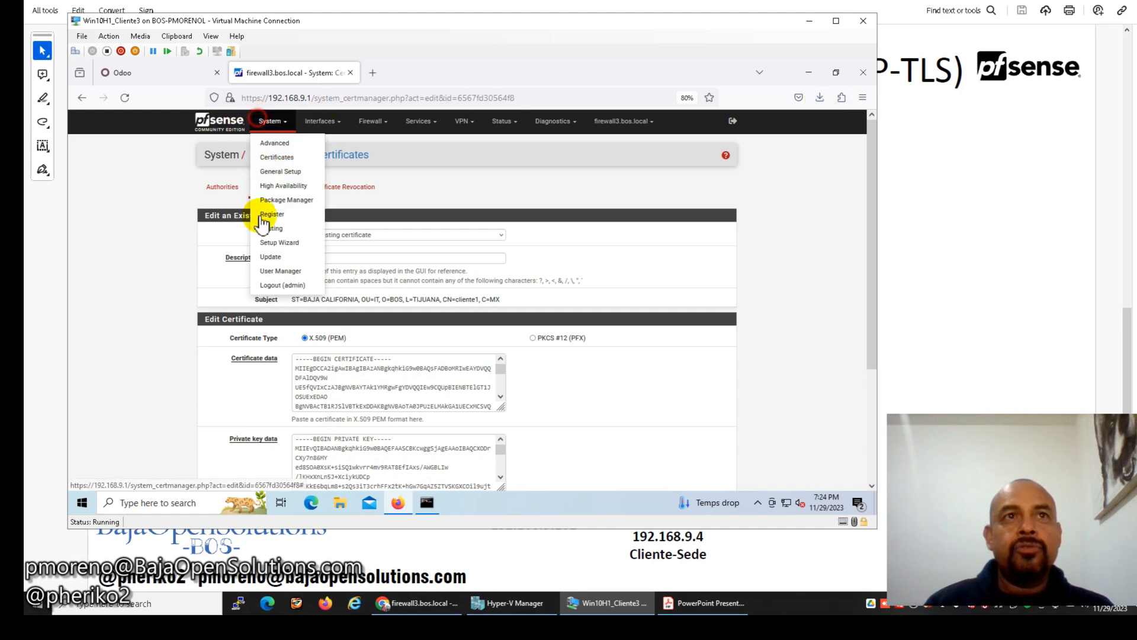
Log out of pfSense and open the downloaded files in the Downloads folder.
click(269, 284)
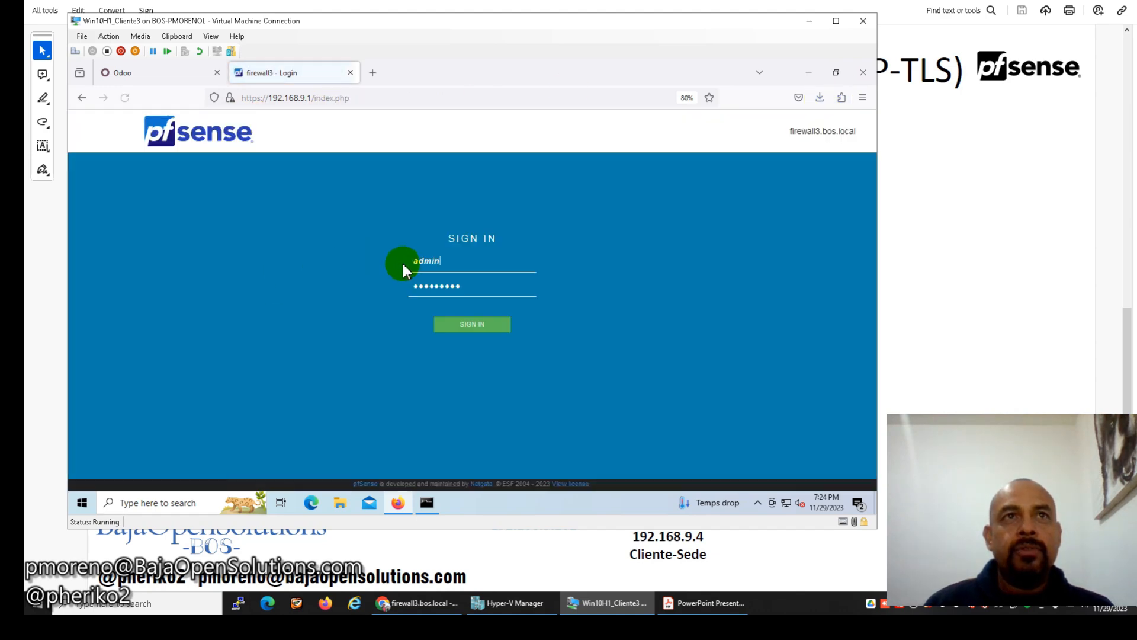
click(819, 97)
click(815, 131)
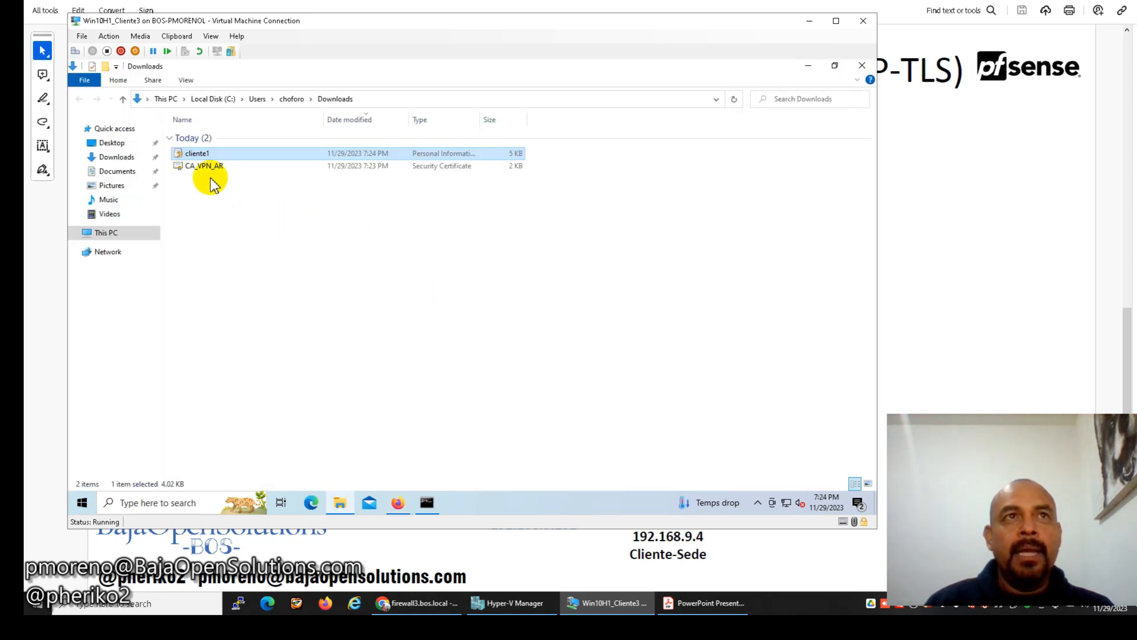
click(203, 166)
Begin installing the CA_VPN_AR certificate for the Local Machine.
right_click(206, 166)
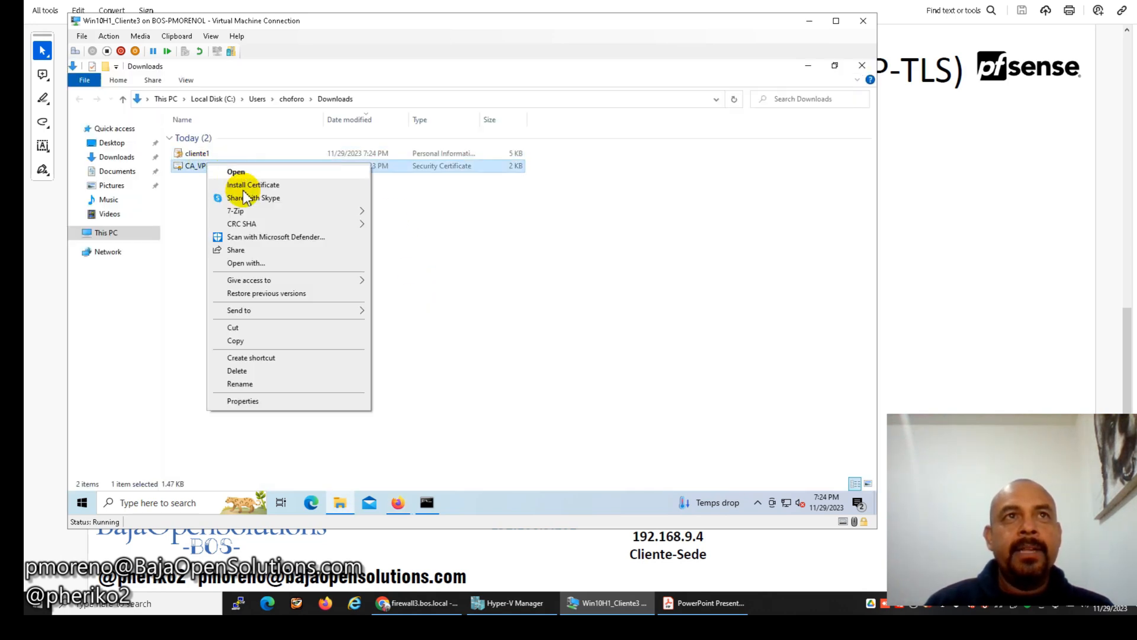
click(263, 184)
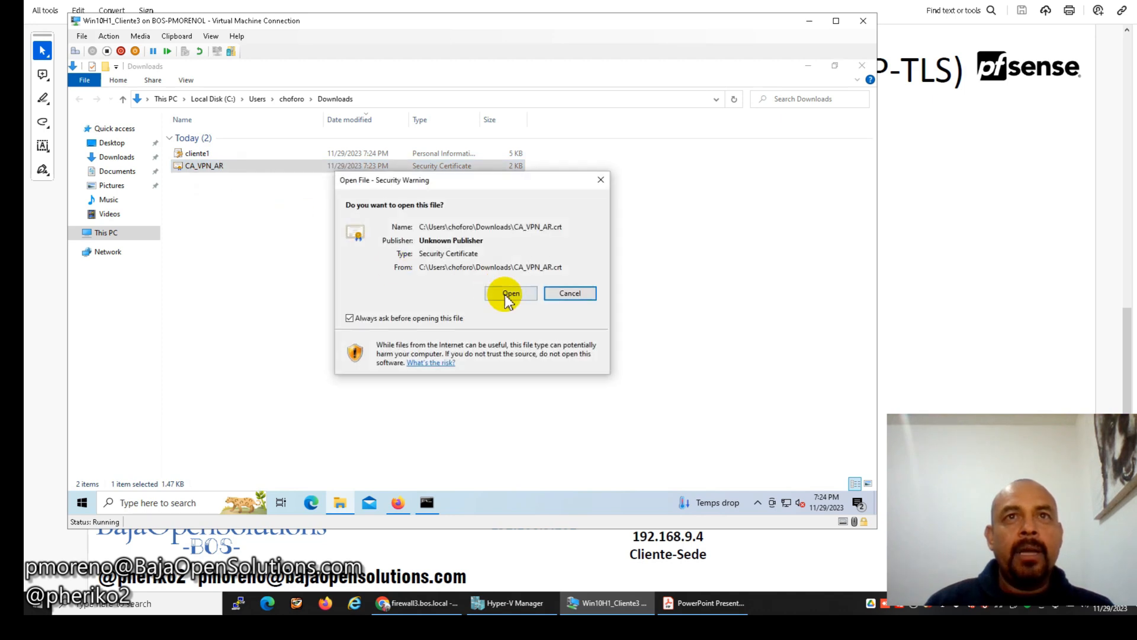
click(506, 296)
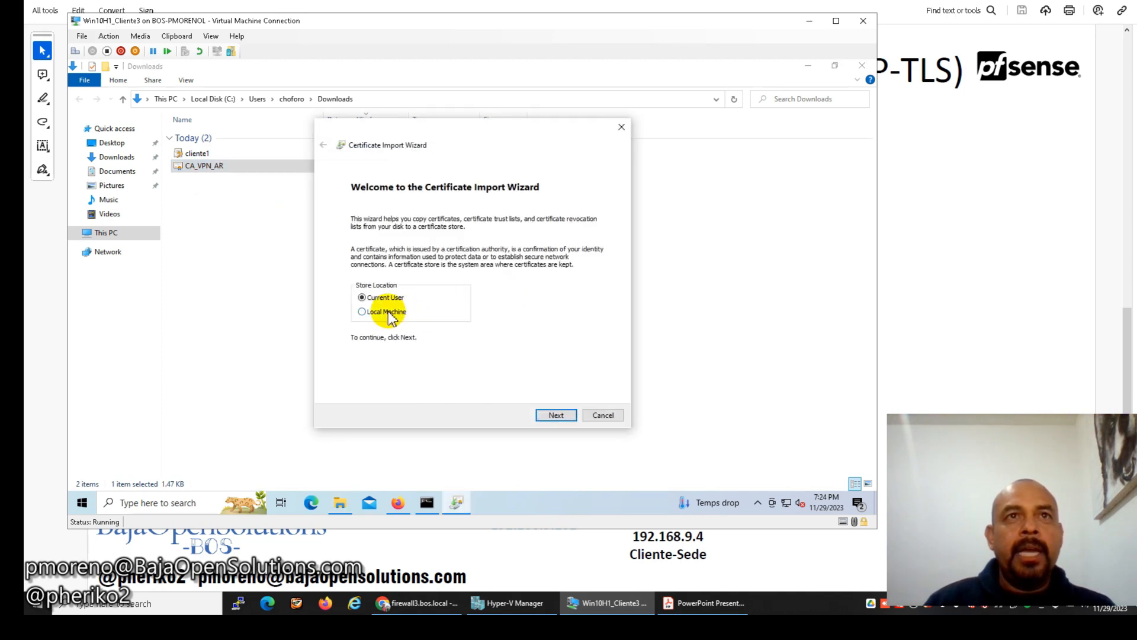
click(390, 313)
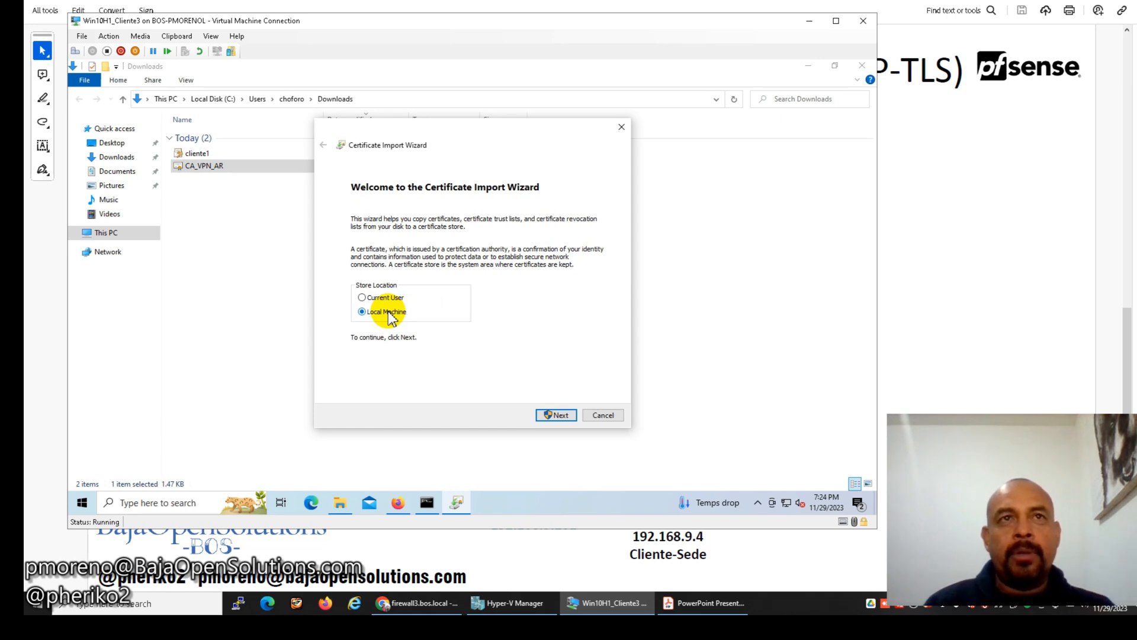
click(560, 413)
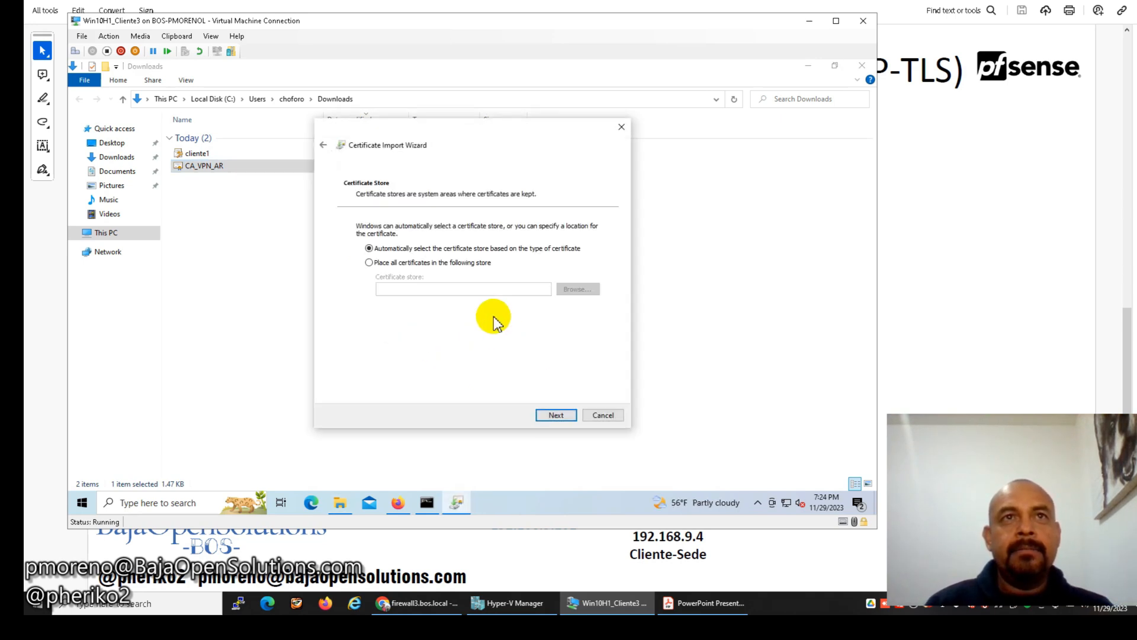
Place CA_VPN_AR in Trusted Root Certification Authorities and finish the import.
click(438, 262)
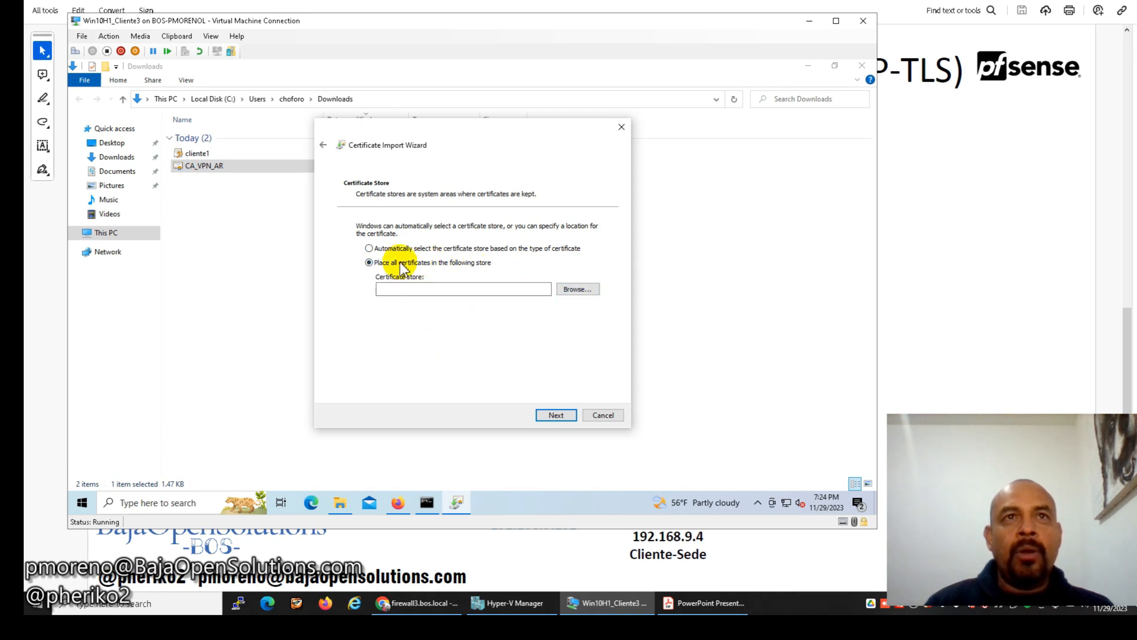
click(576, 289)
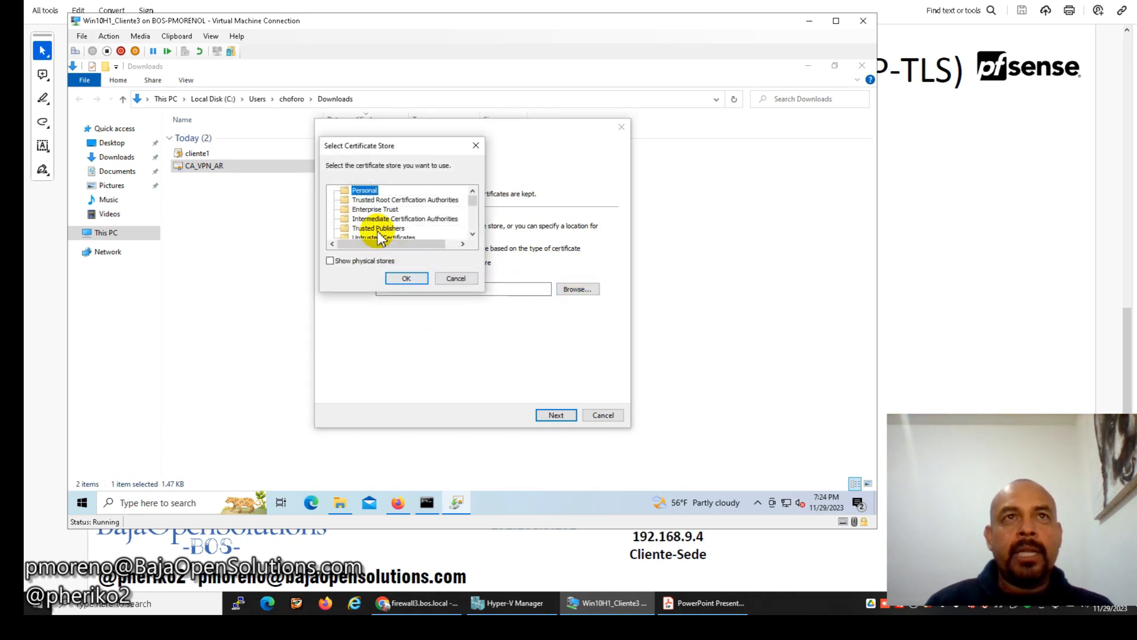
click(379, 199)
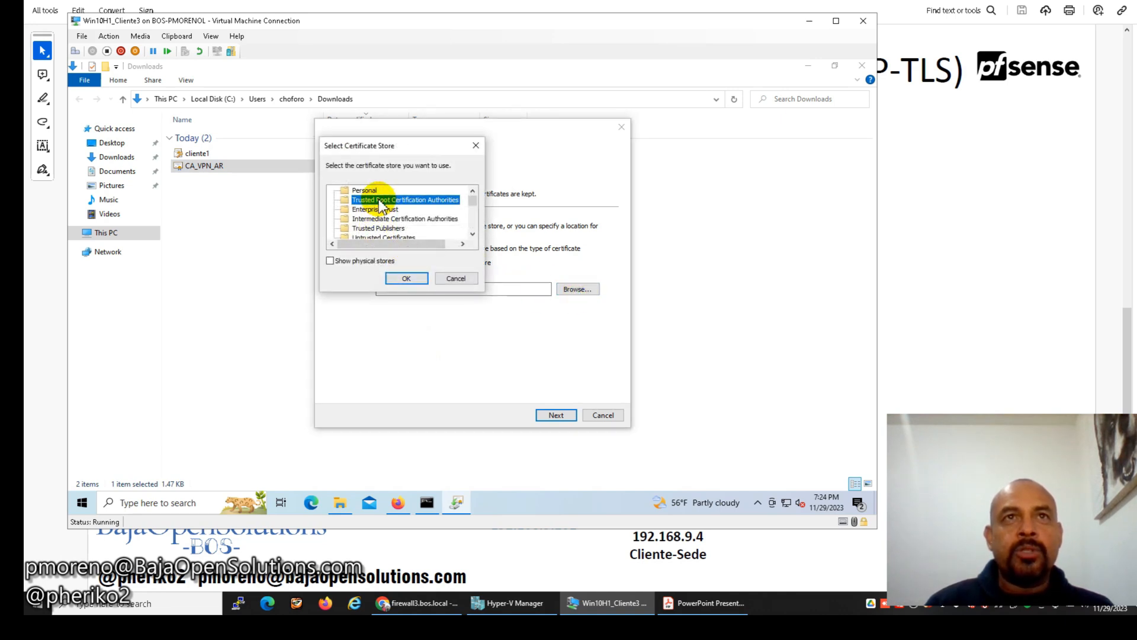
click(404, 280)
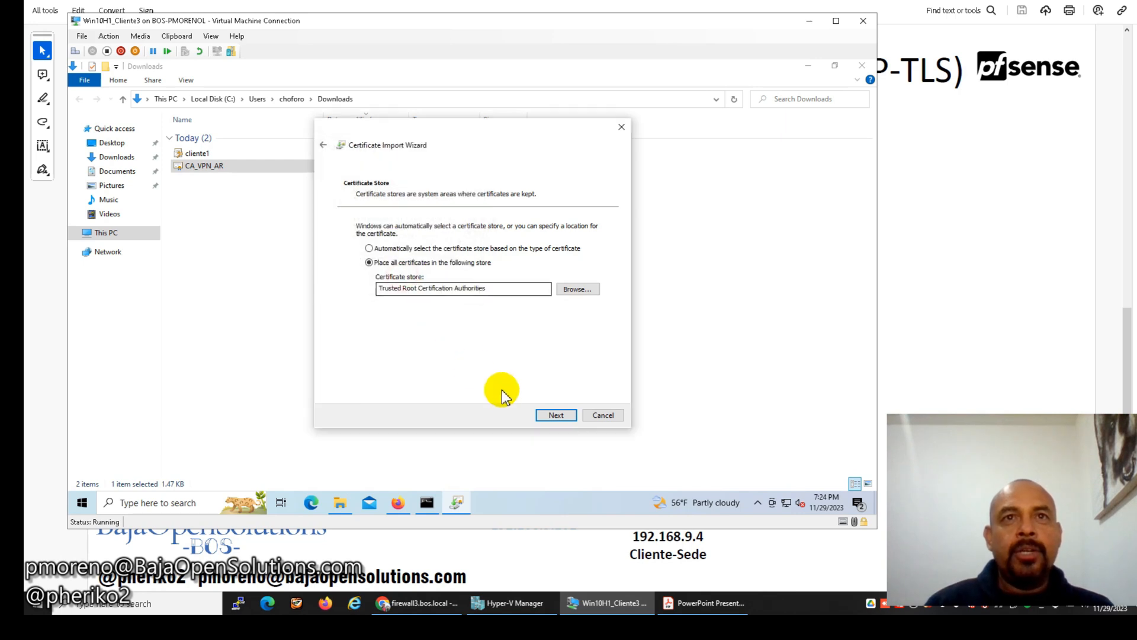
click(551, 417)
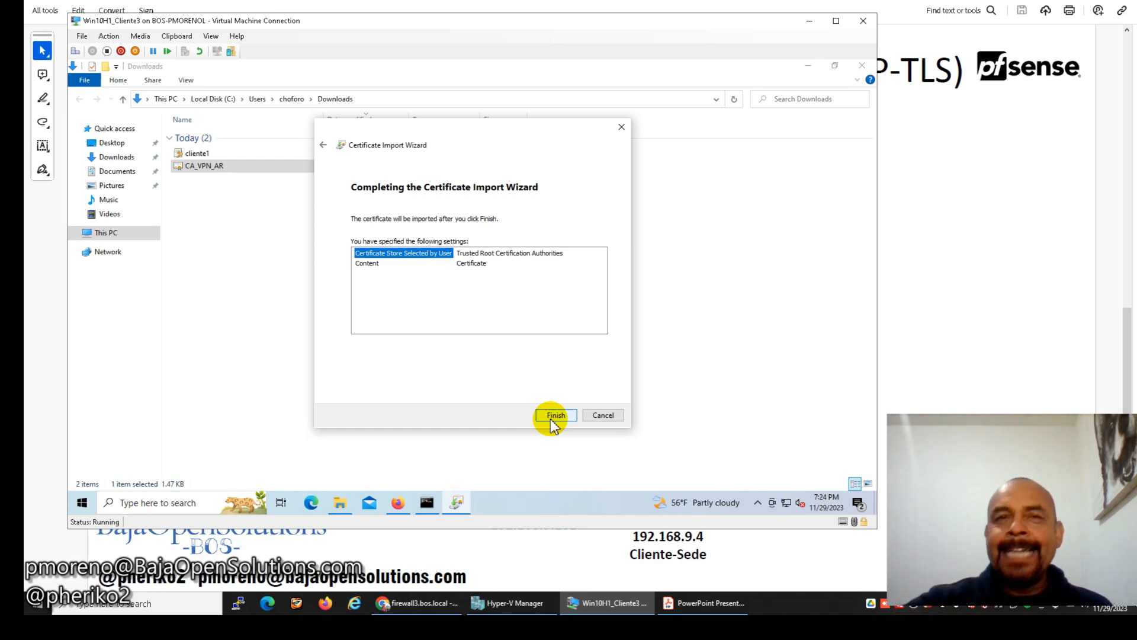
click(554, 415)
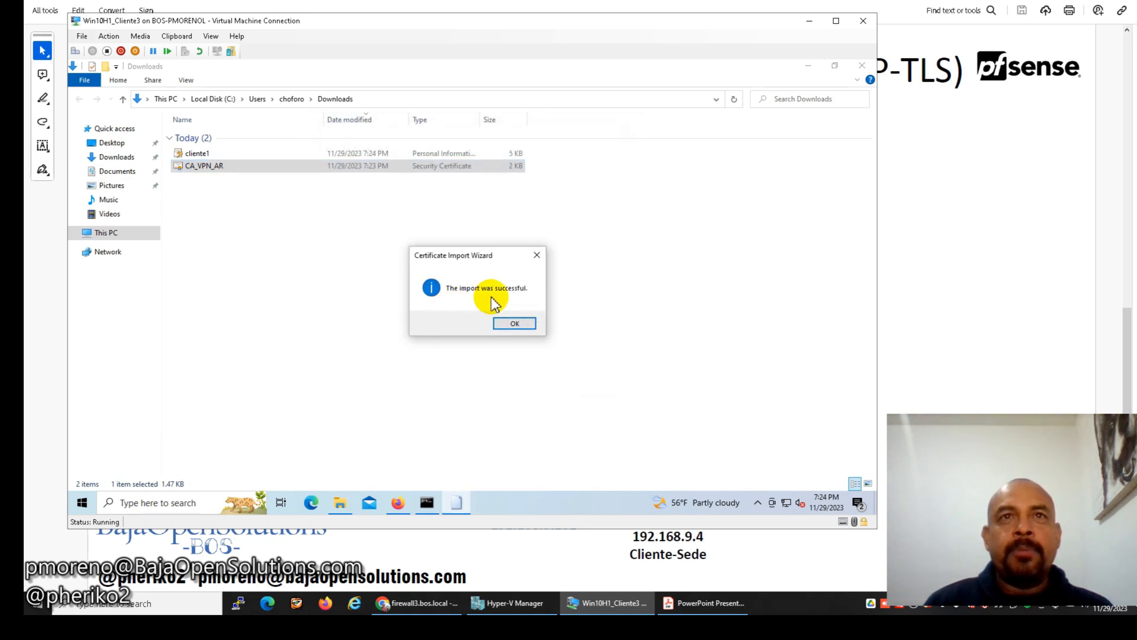
click(513, 323)
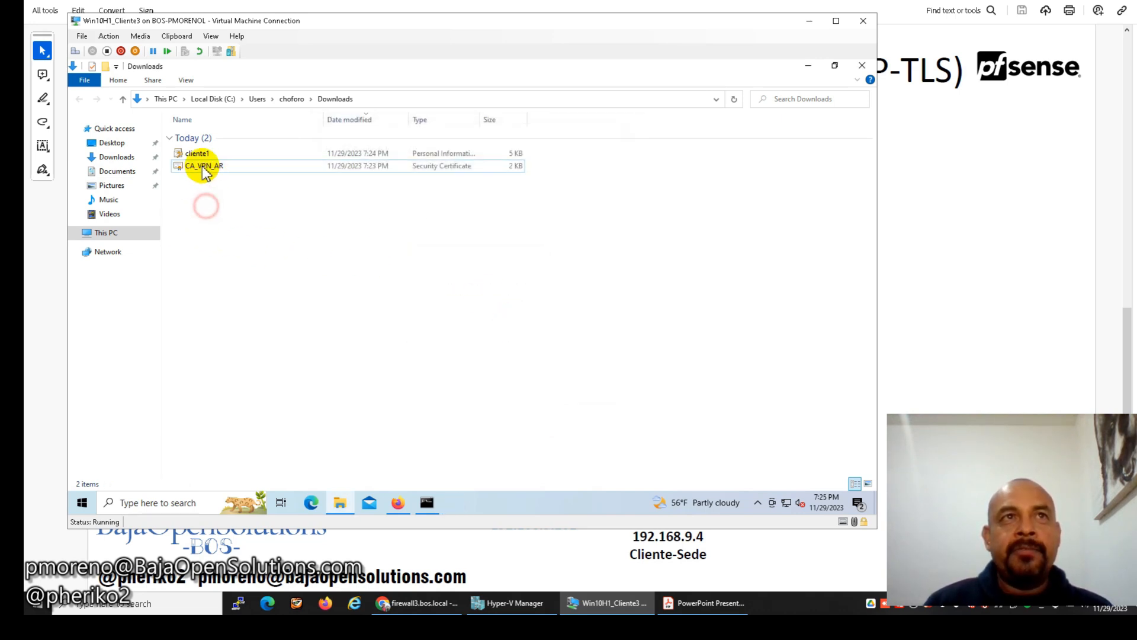
click(197, 153)
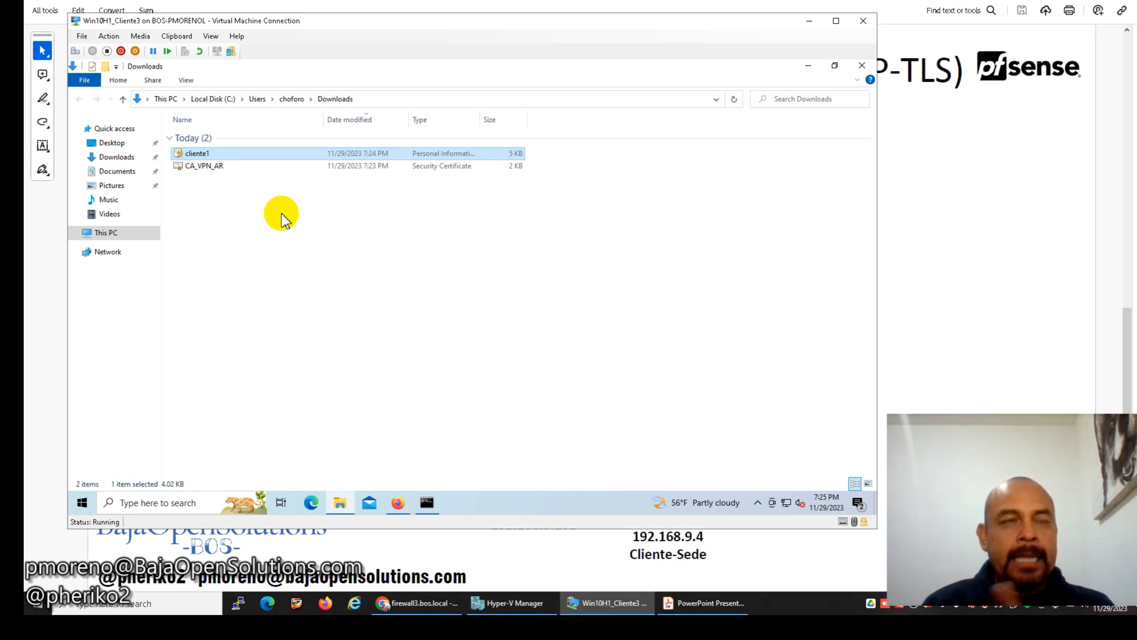
Install cliente1.p12 for the Current User with its private key password, then close Downloads.
right_click(207, 156)
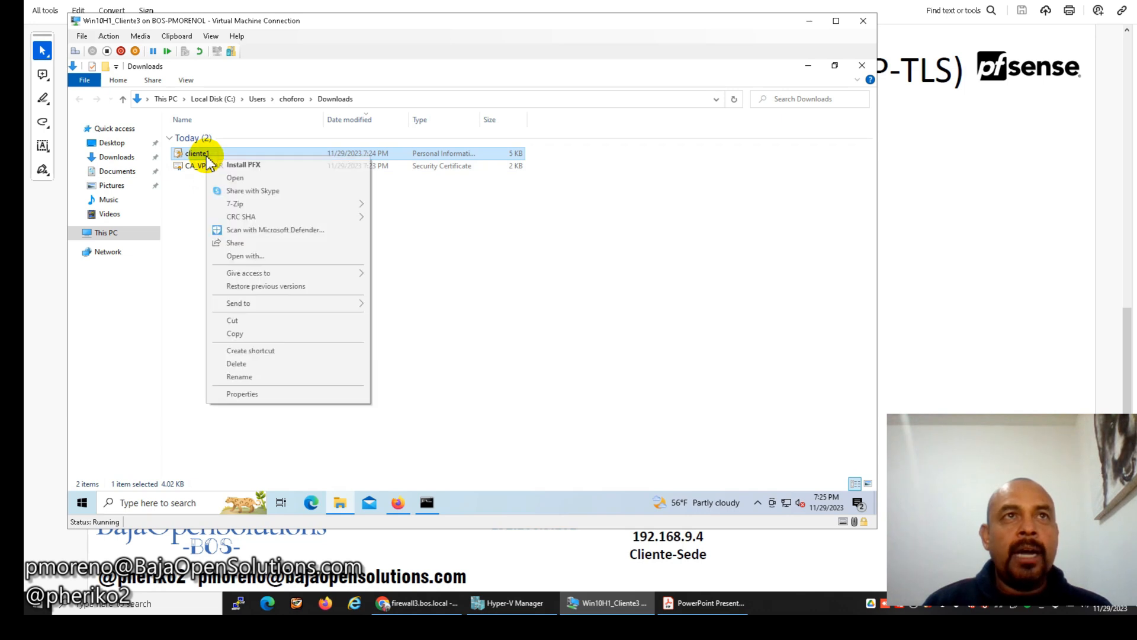
click(276, 168)
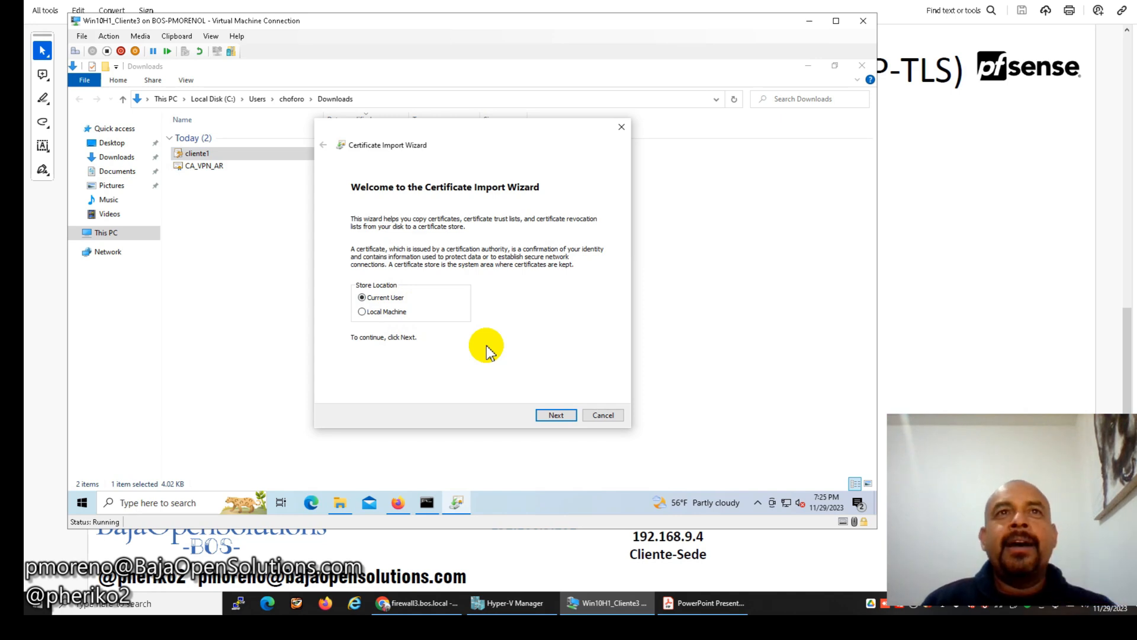
click(553, 415)
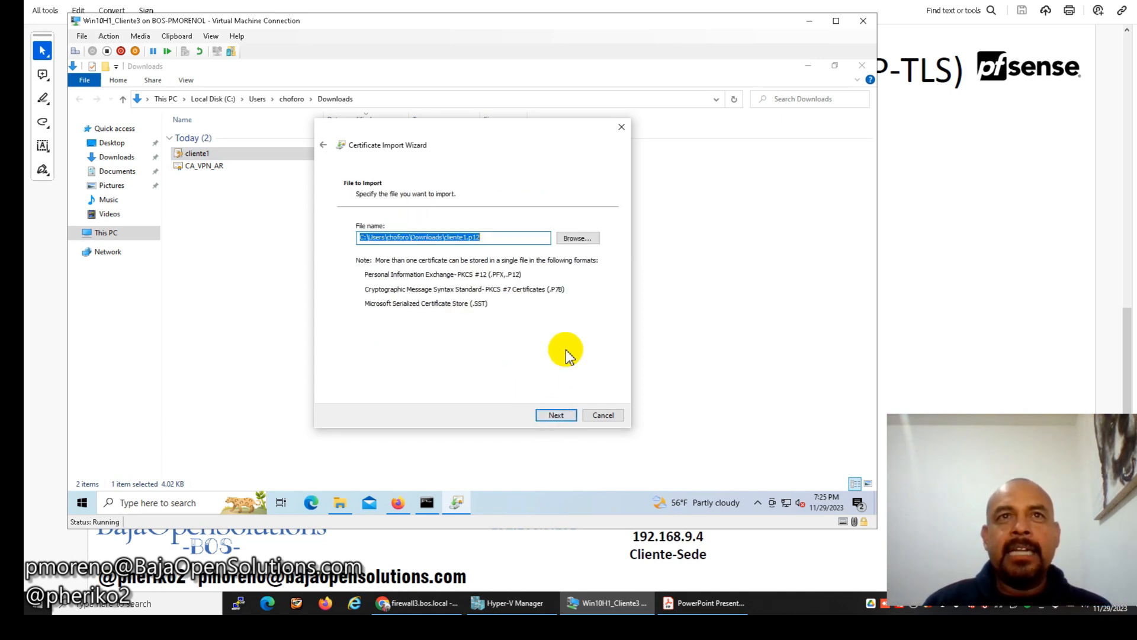
click(558, 417)
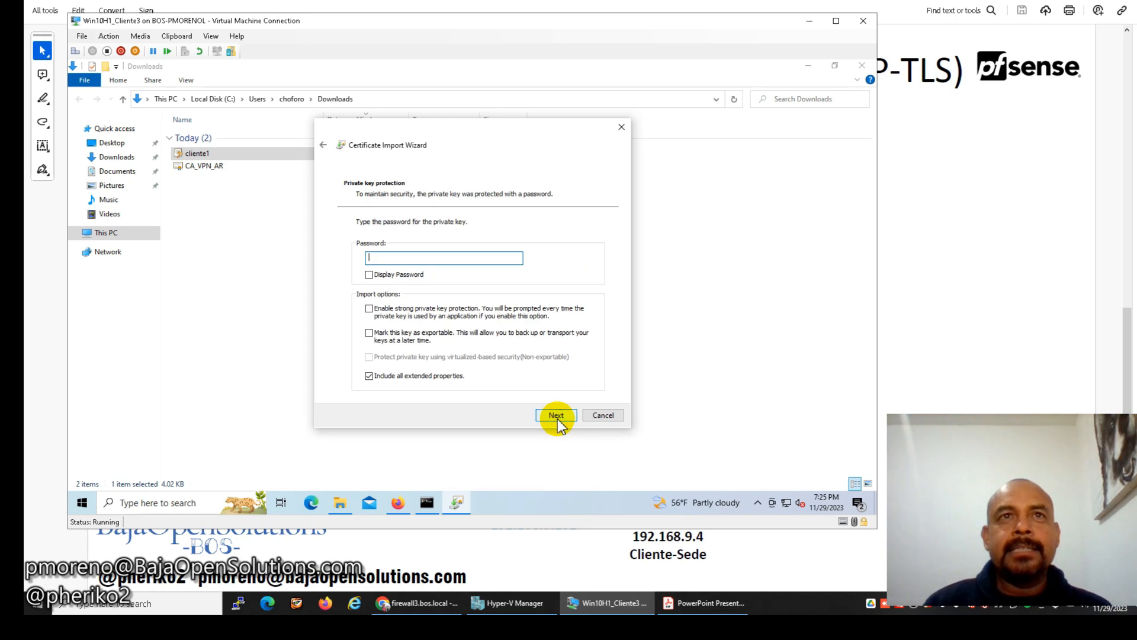
text(••••)
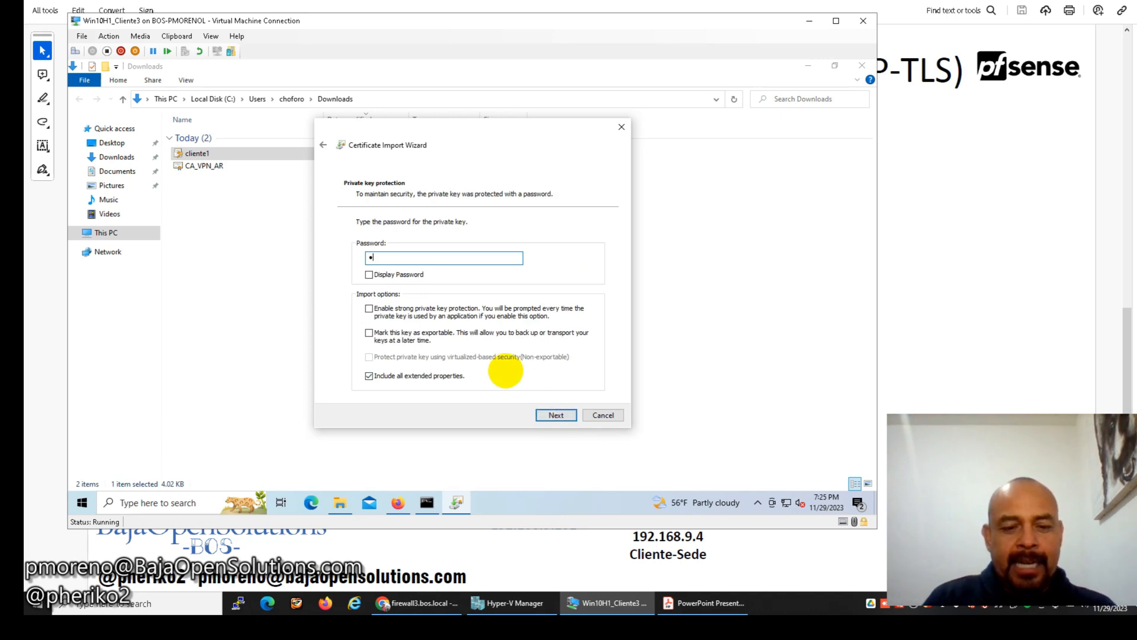
key(BackSpace)
key(BackSpace)
key(BackSpace)
key(BackSpace)
text(••••••)
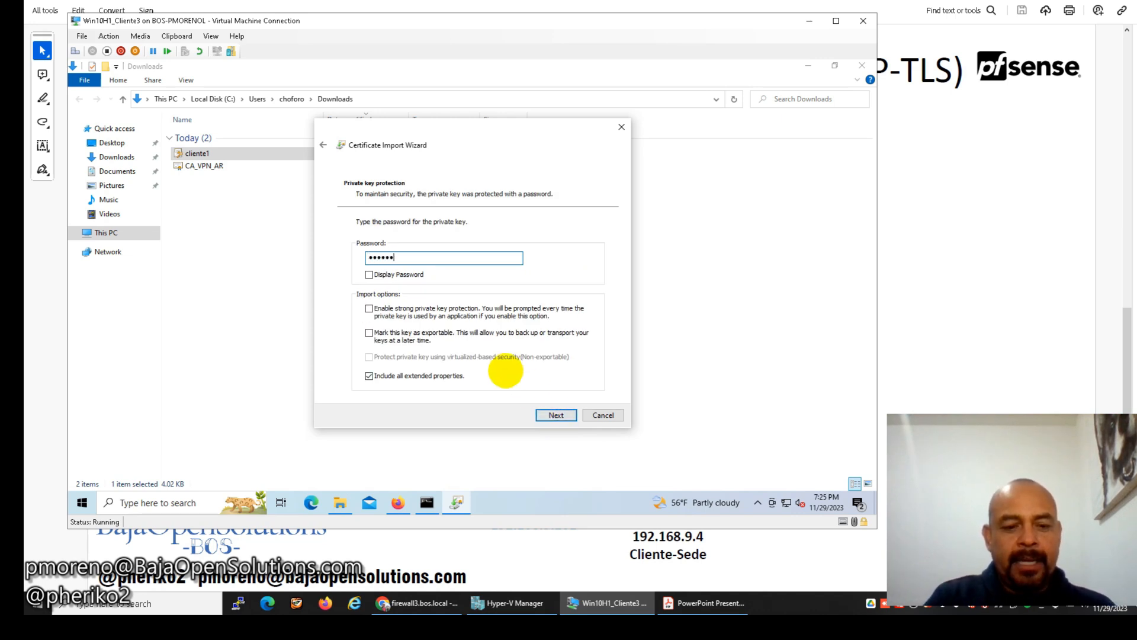
click(569, 418)
click(554, 415)
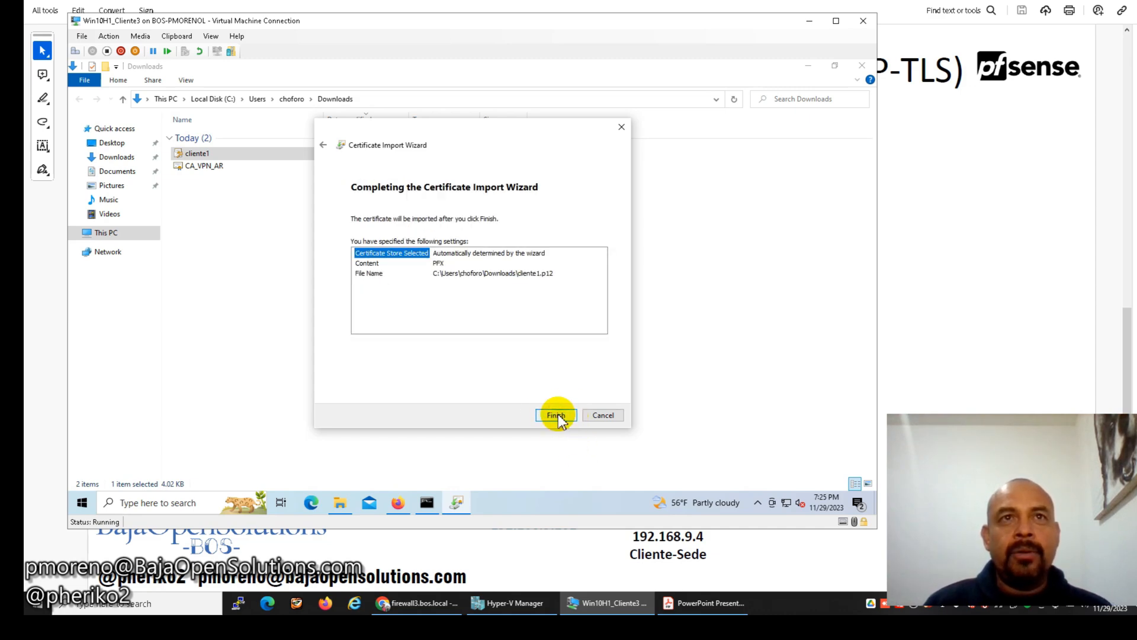
click(558, 415)
click(510, 323)
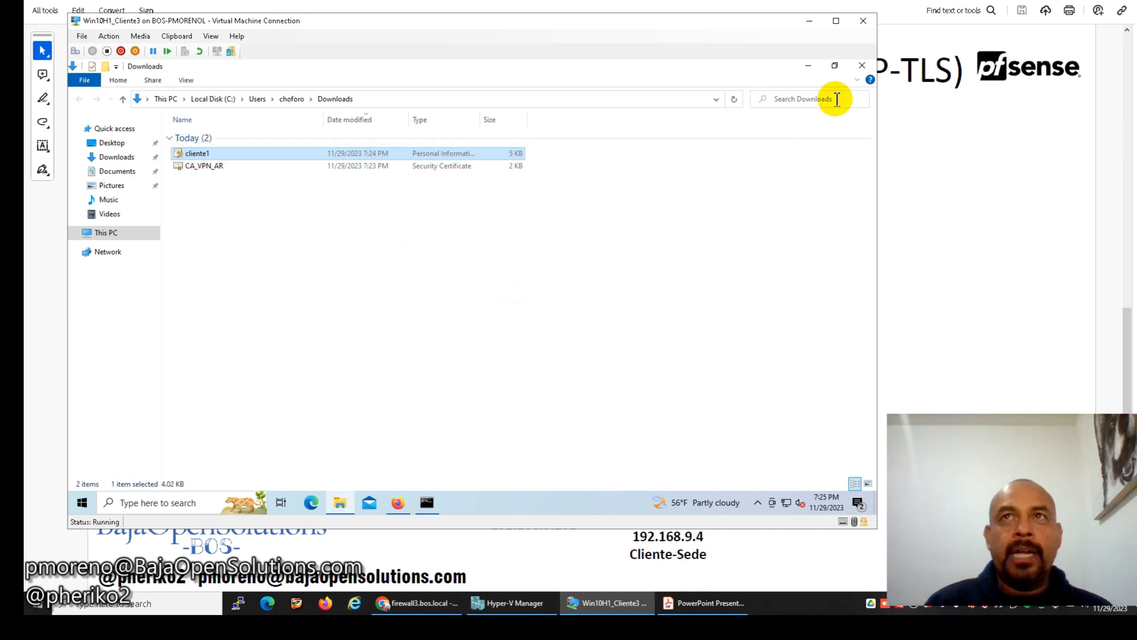
click(860, 68)
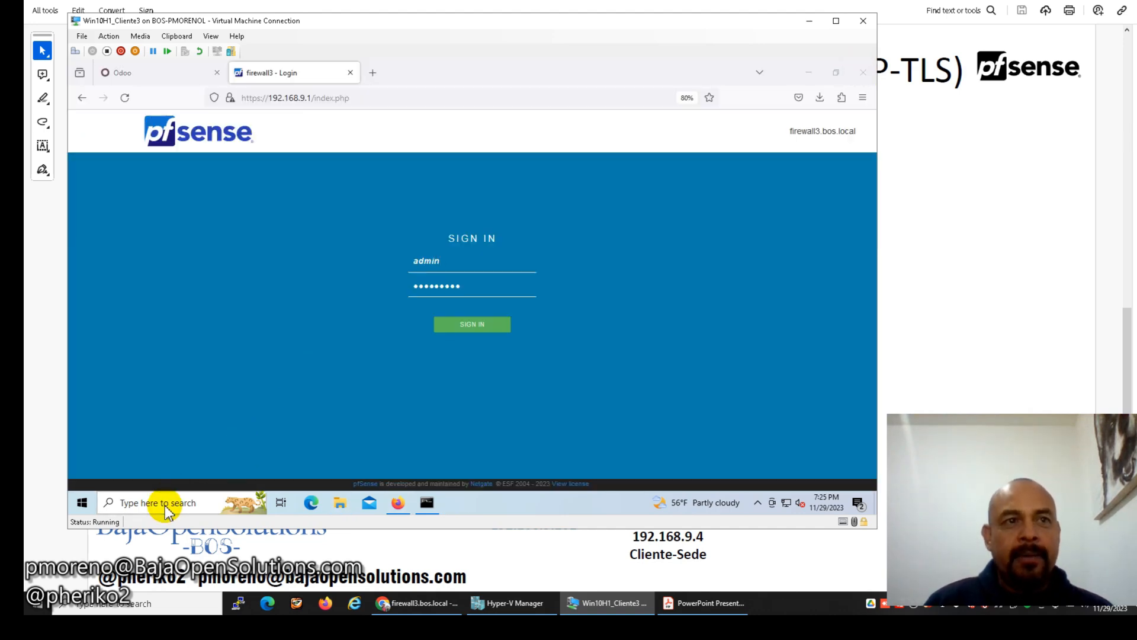
Open certlm via a 'cert' search and select CA_VPN_AR under Trusted Root Certification Authorities.
click(165, 504)
text(cert)
click(198, 191)
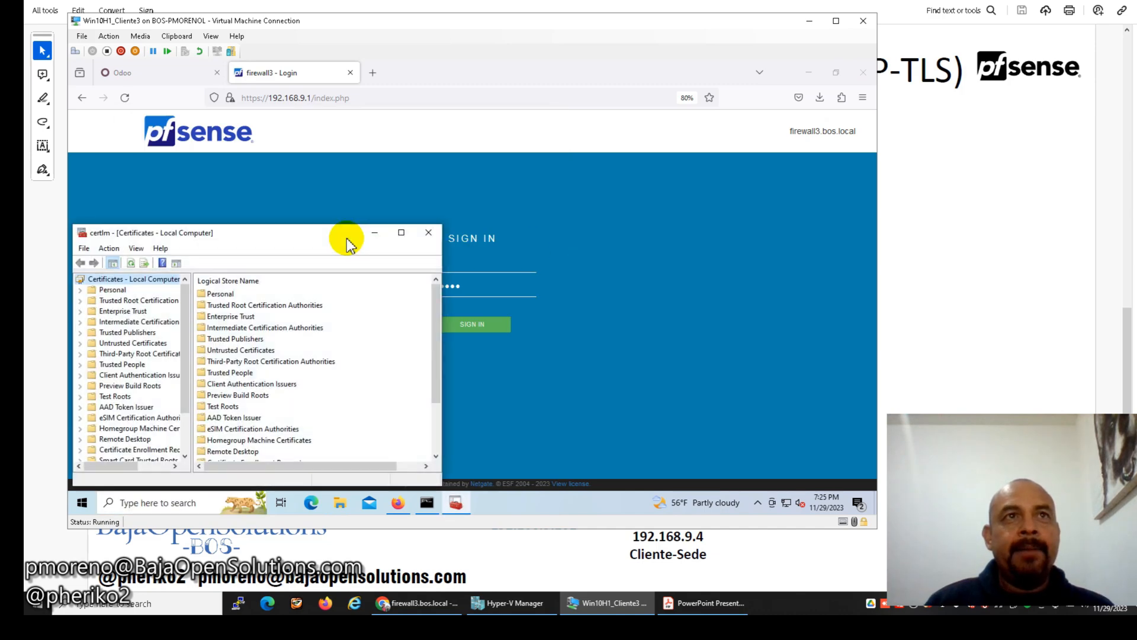
click(402, 234)
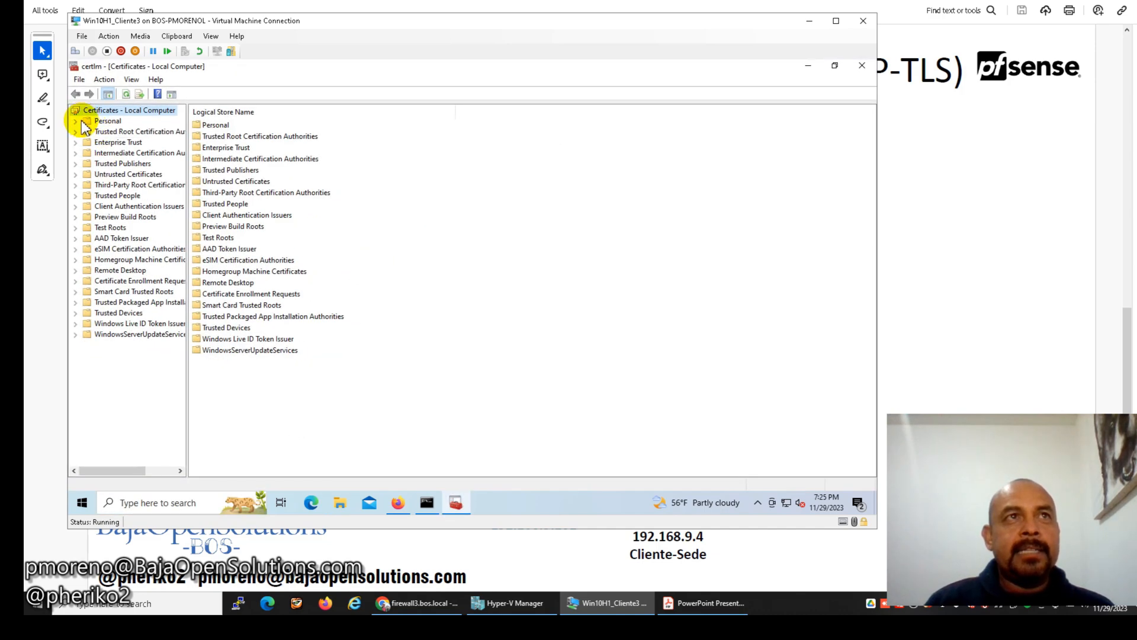
click(76, 132)
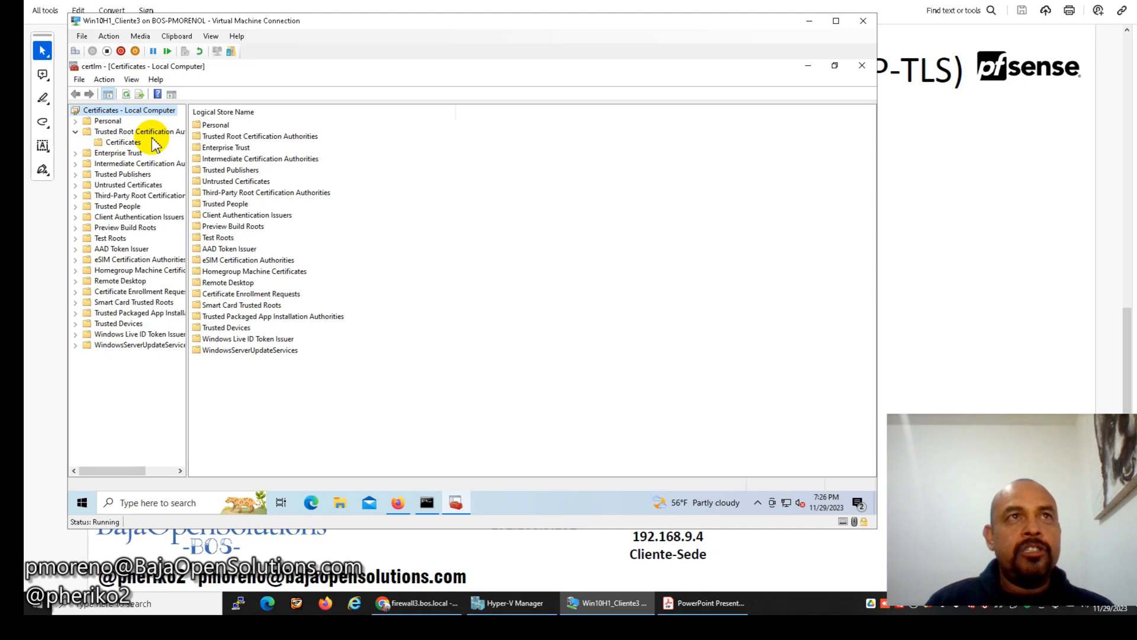
click(125, 143)
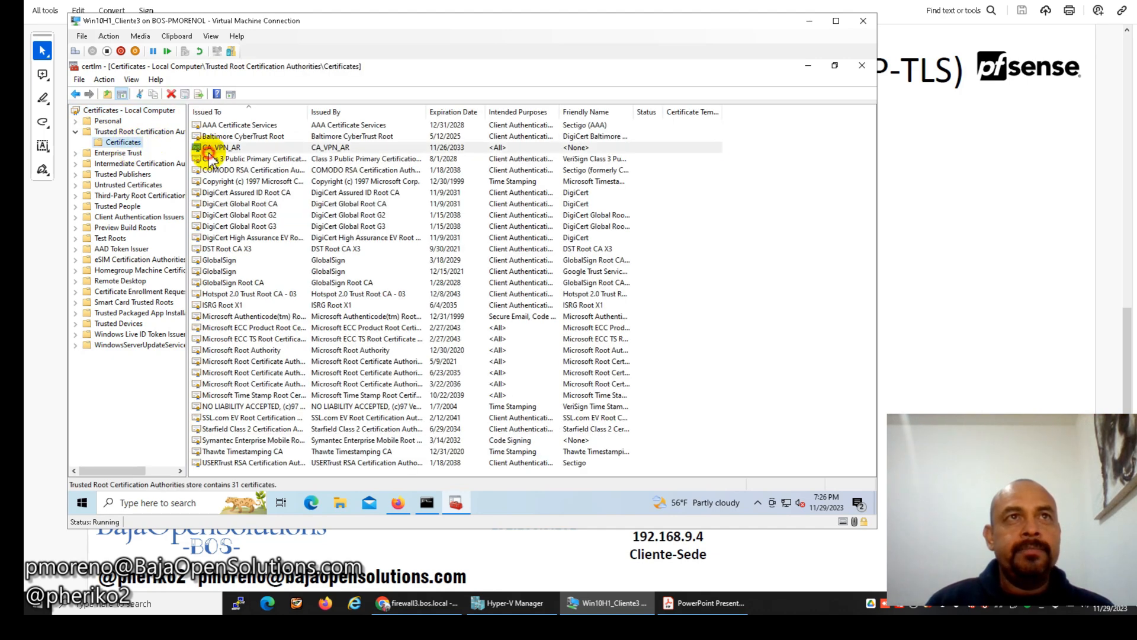
click(212, 155)
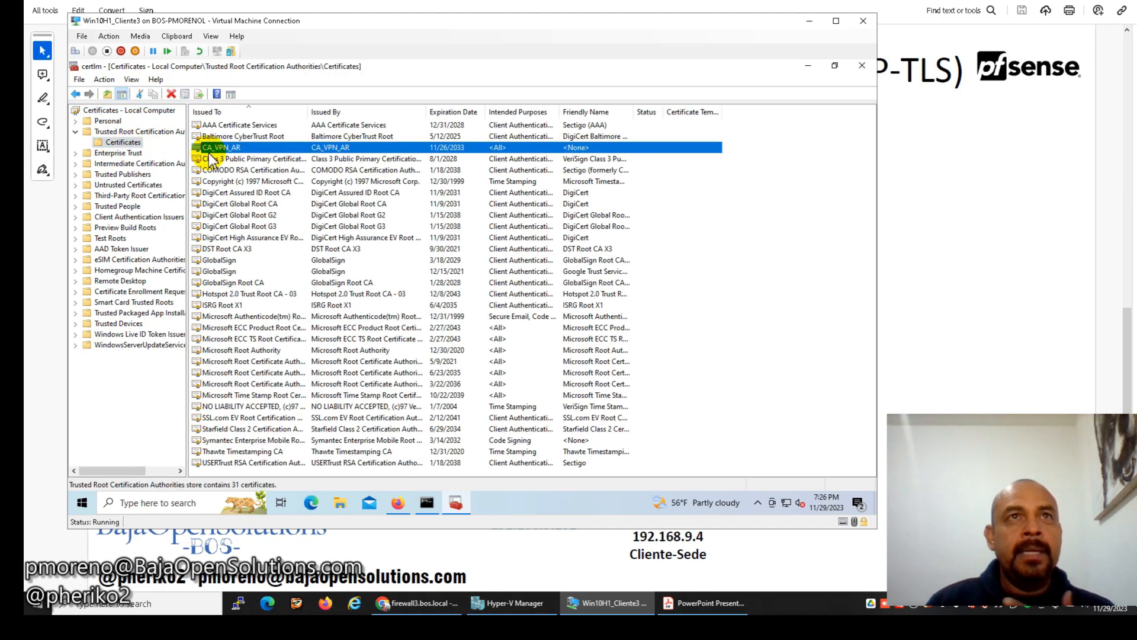
Close the certificates console and minimize the browser and ping windows.
click(863, 70)
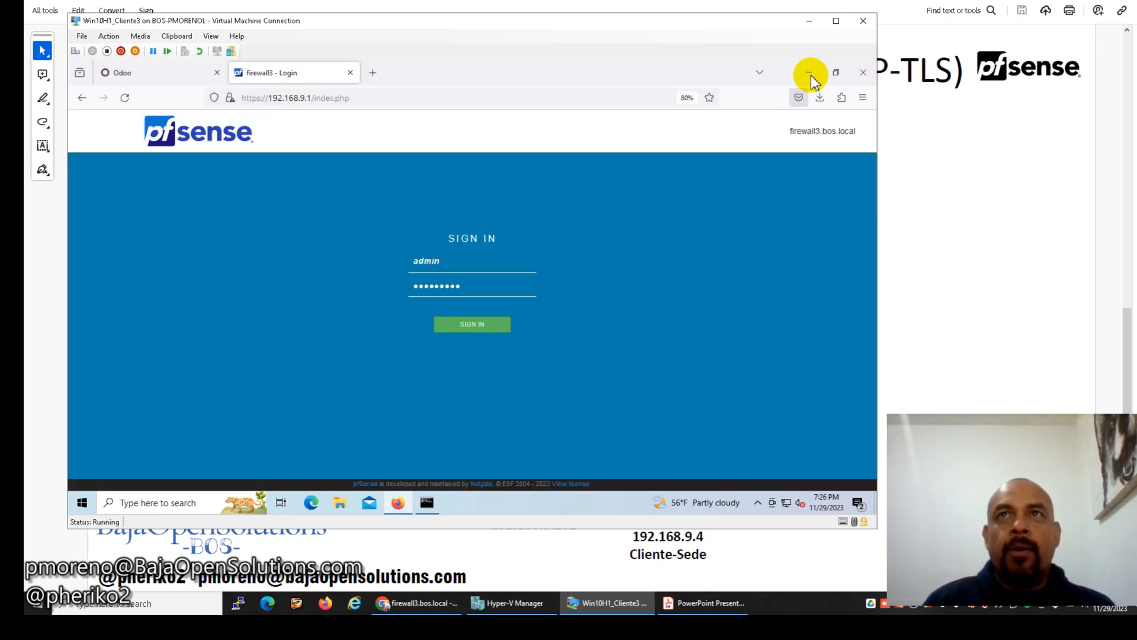
click(807, 76)
click(452, 288)
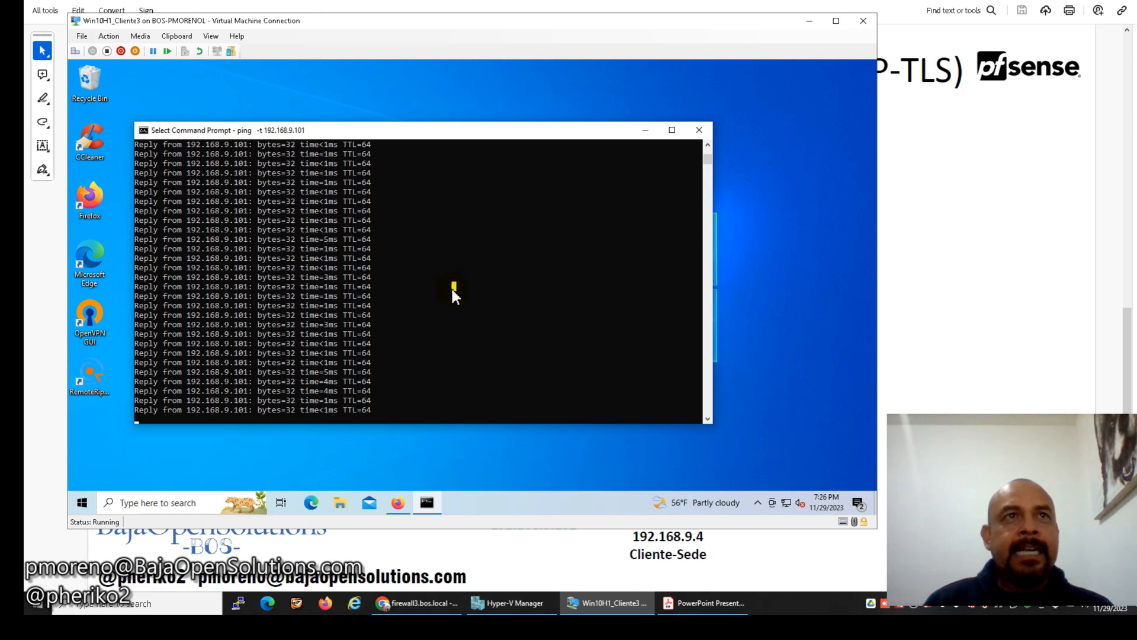
click(645, 130)
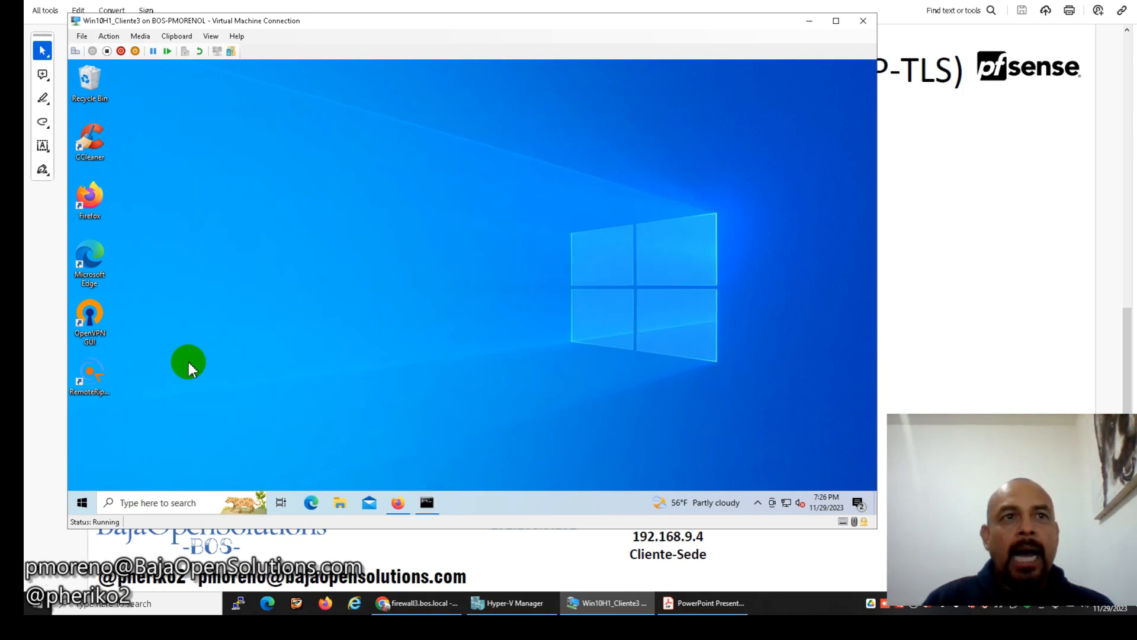
Add a VPN connection in Settings > Network & Internet > VPN using Windows (built-in).
click(81, 502)
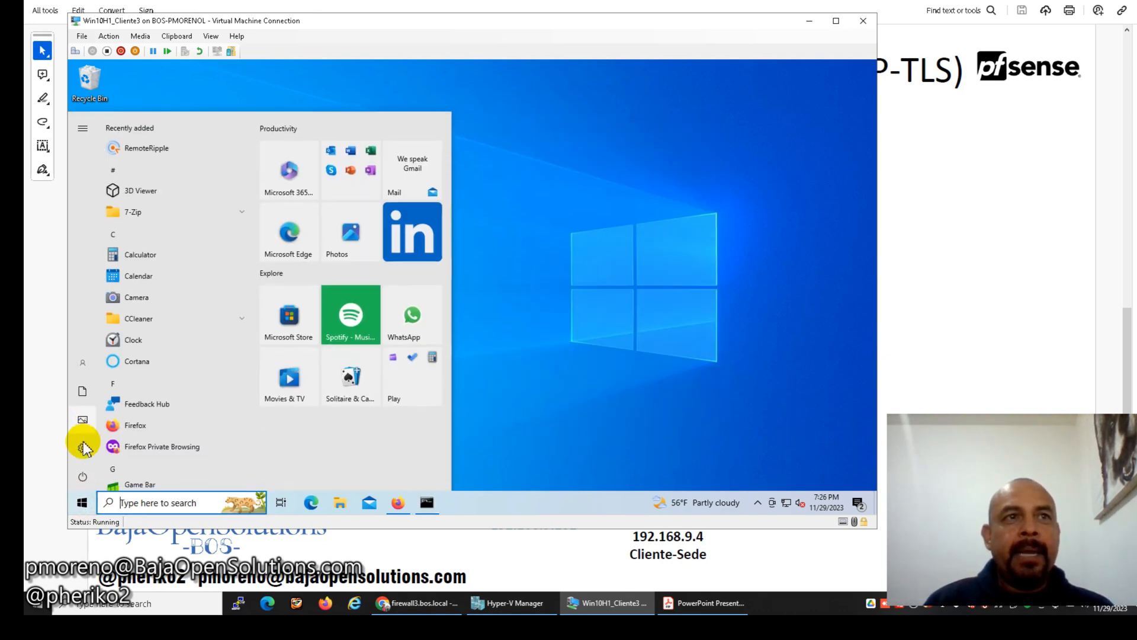
click(83, 450)
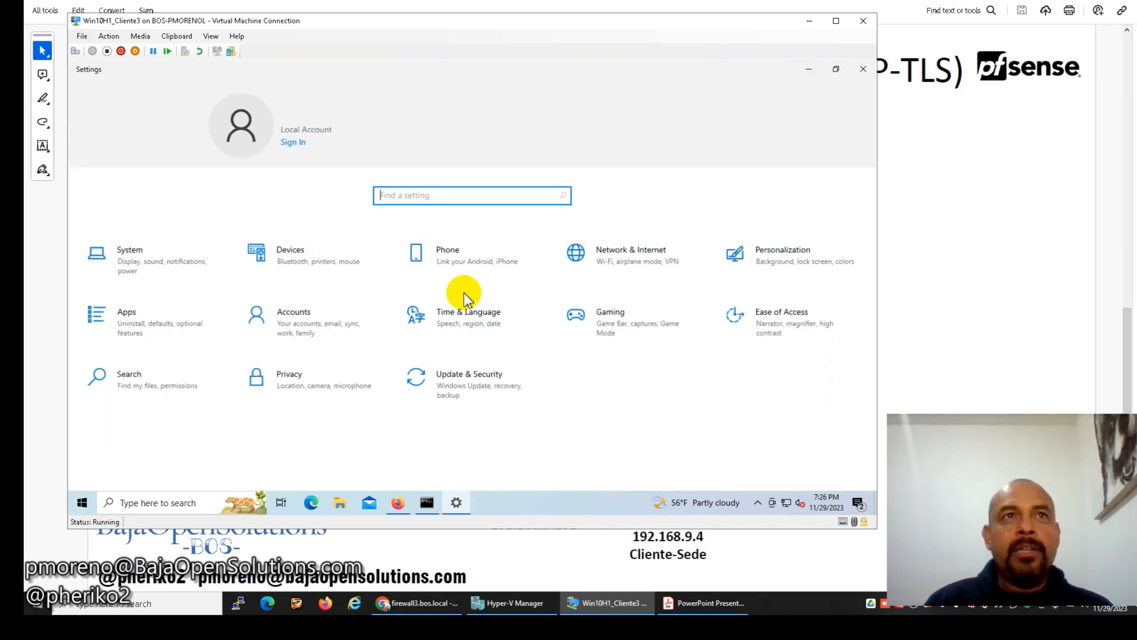
click(653, 269)
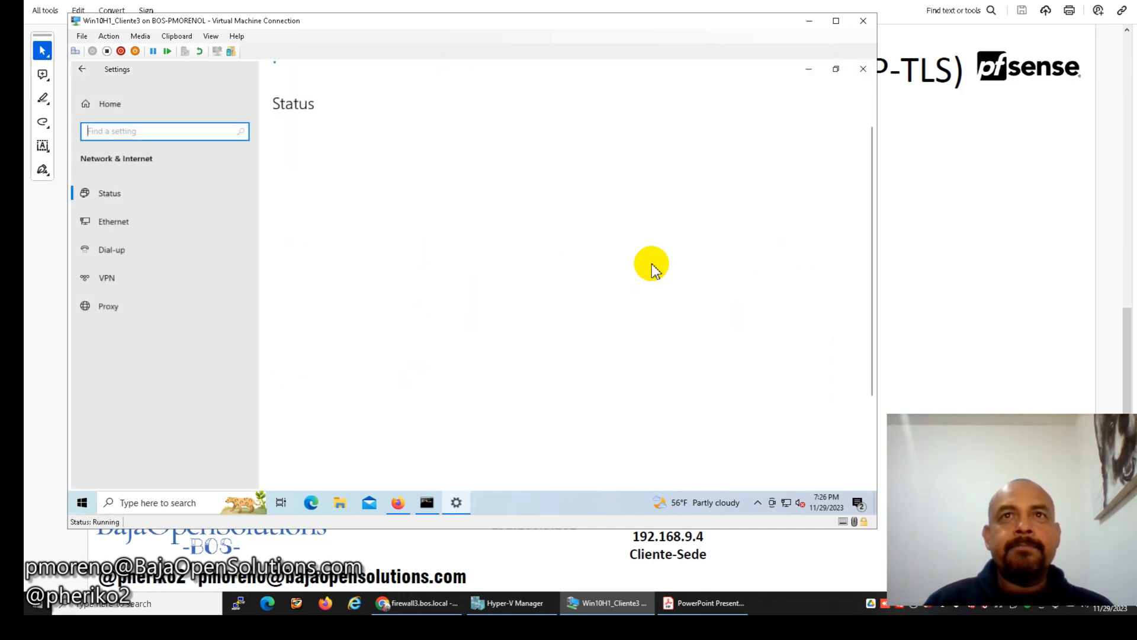
click(148, 279)
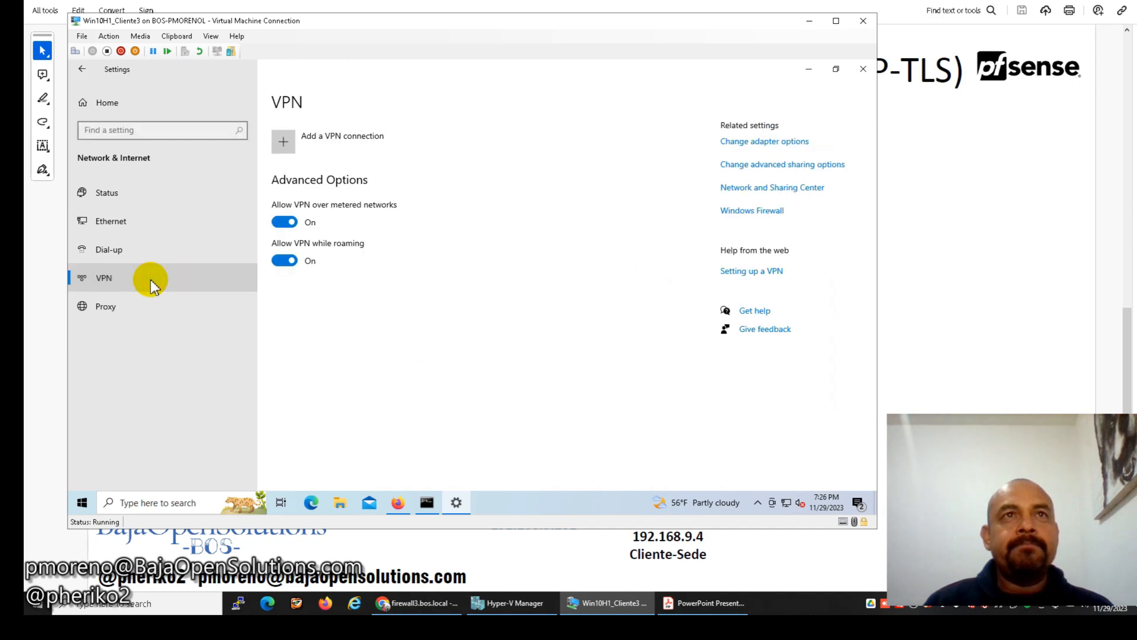
click(299, 146)
click(430, 138)
click(372, 138)
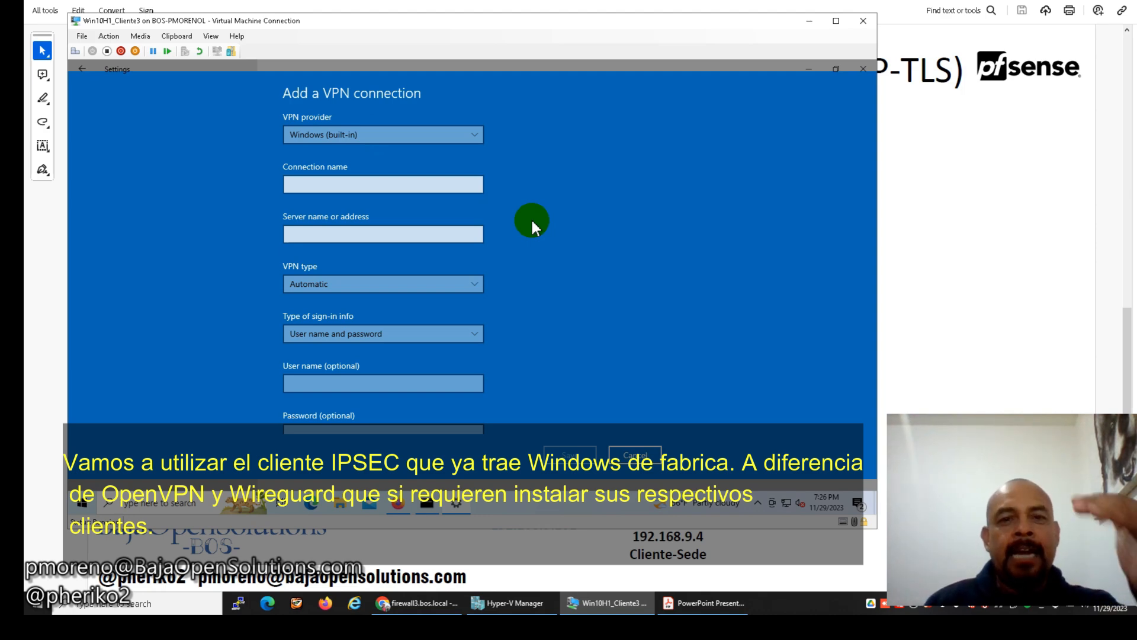
Name the connection VPN_BOS with server address pfsede.ddns.net.
click(376, 185)
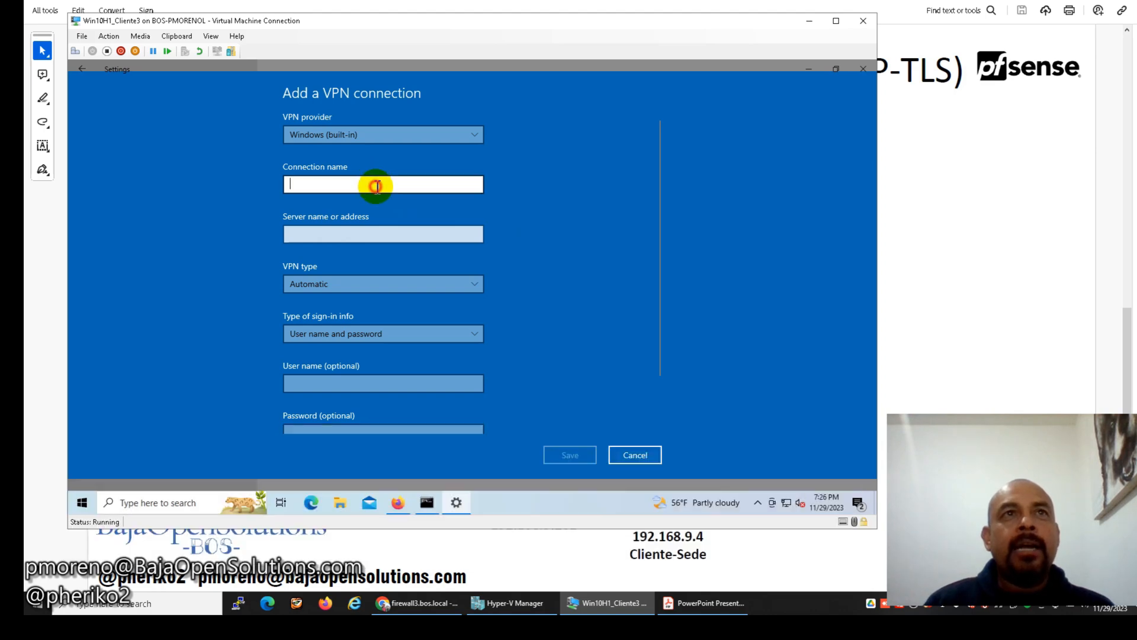
text(VP)
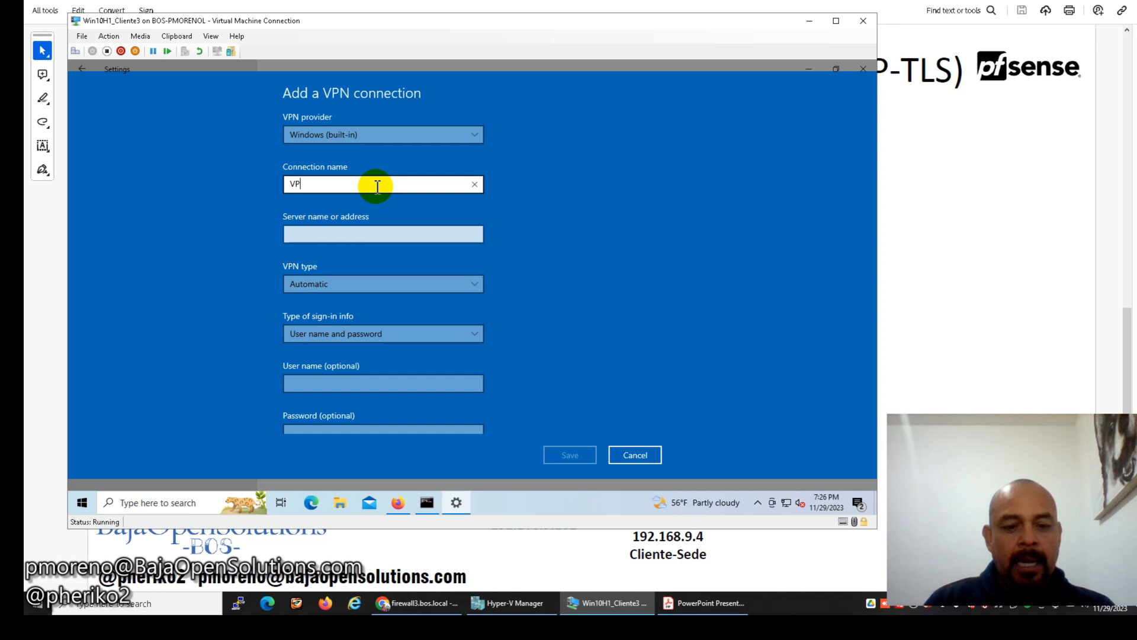
text(N_BOS)
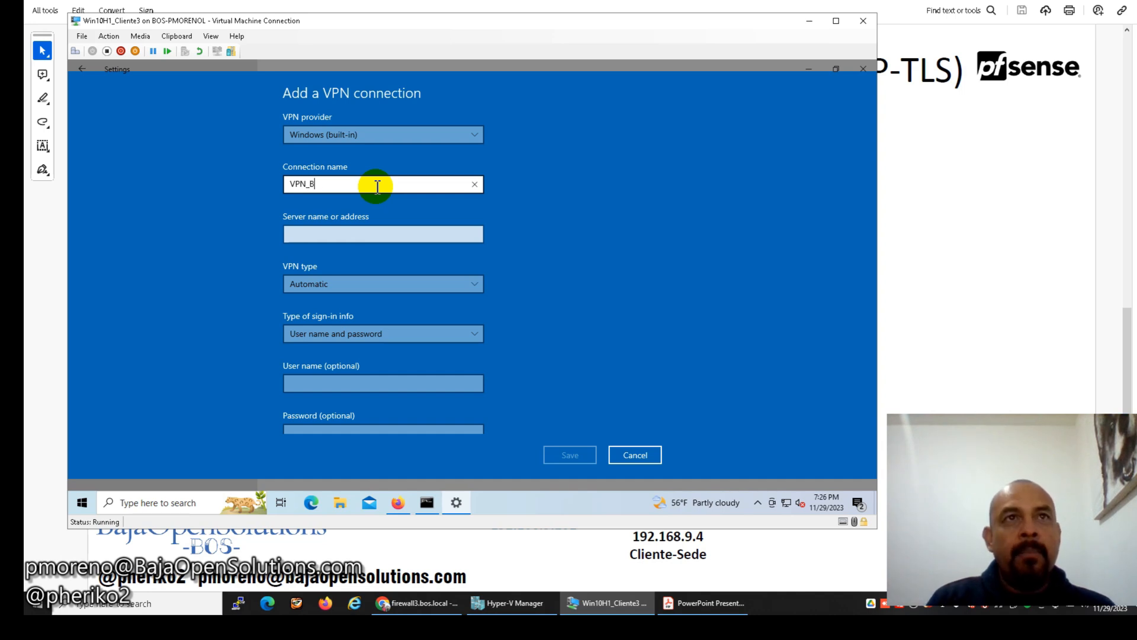
click(368, 232)
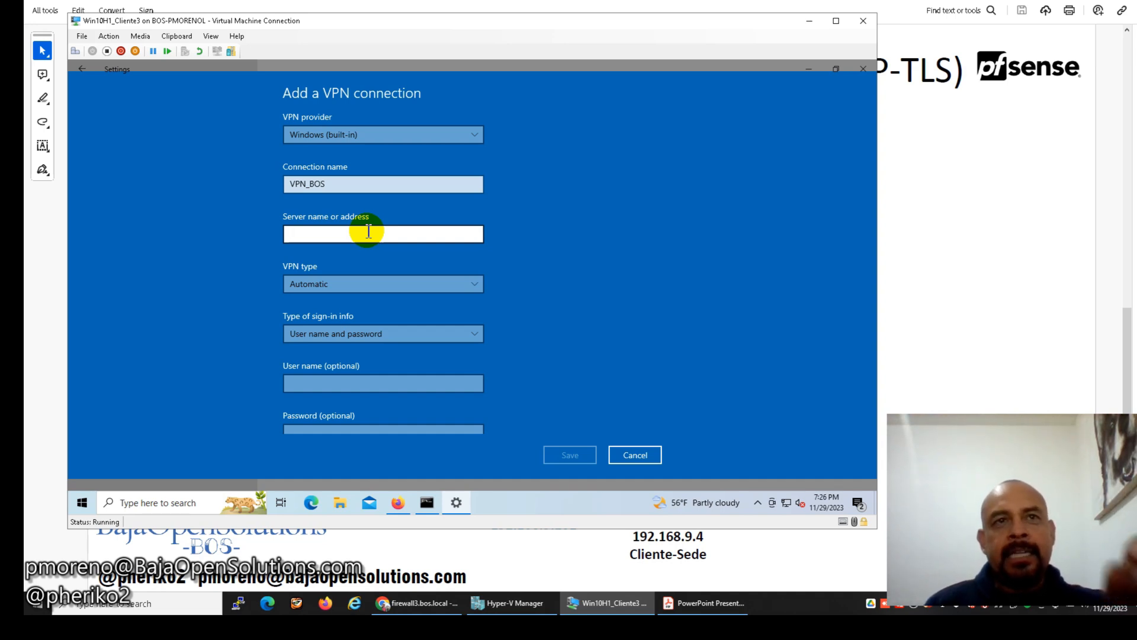
text(pfs)
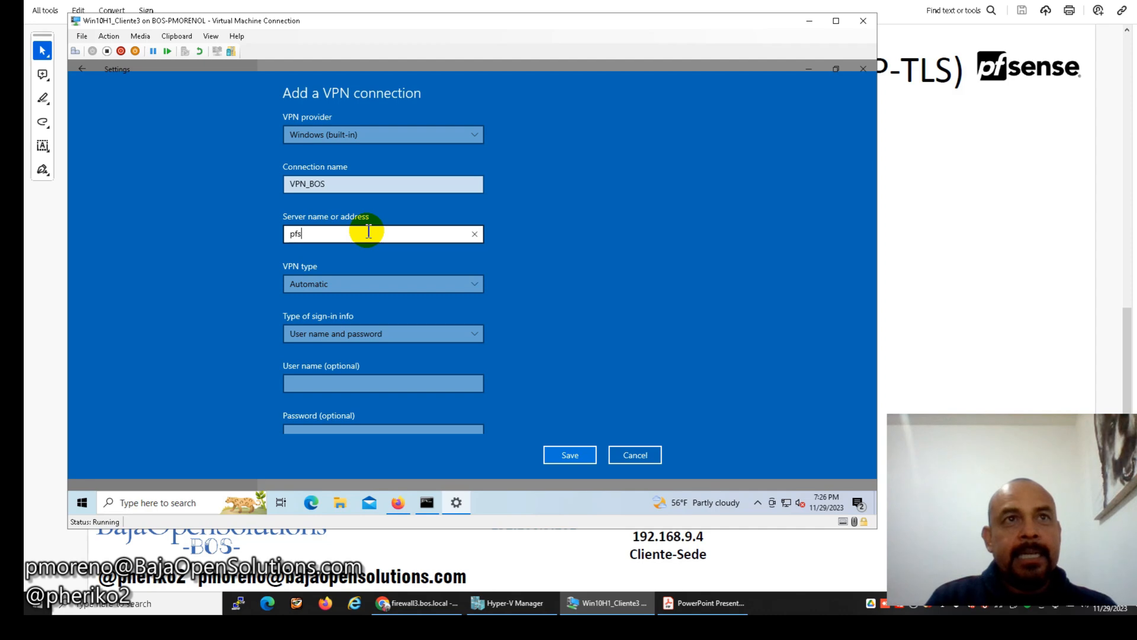
text(ede)
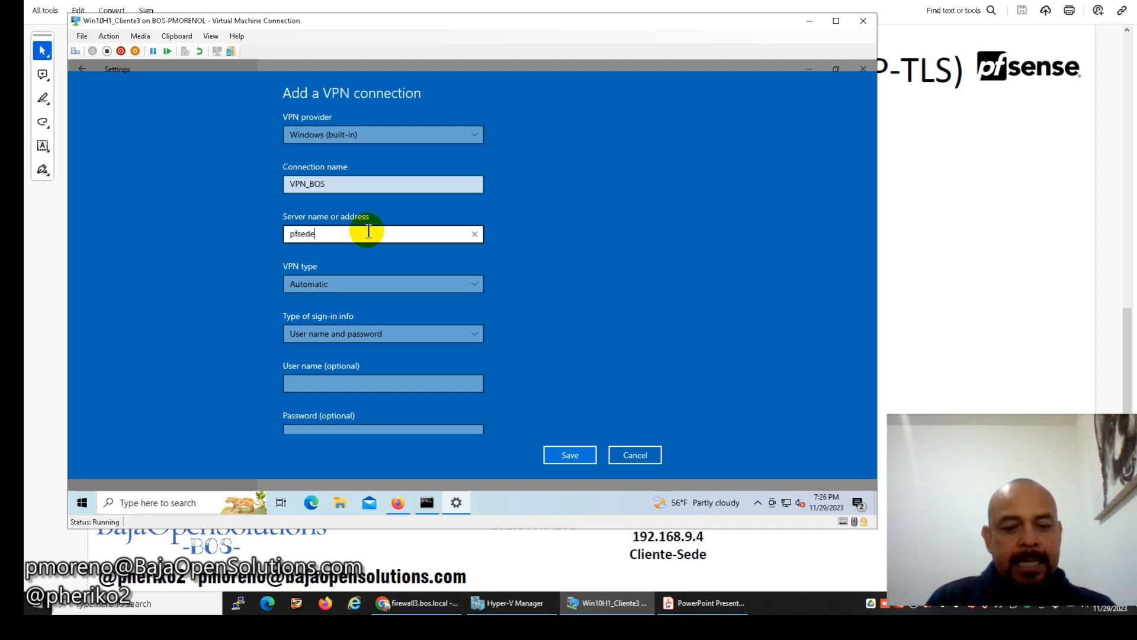
text(.ddns.)
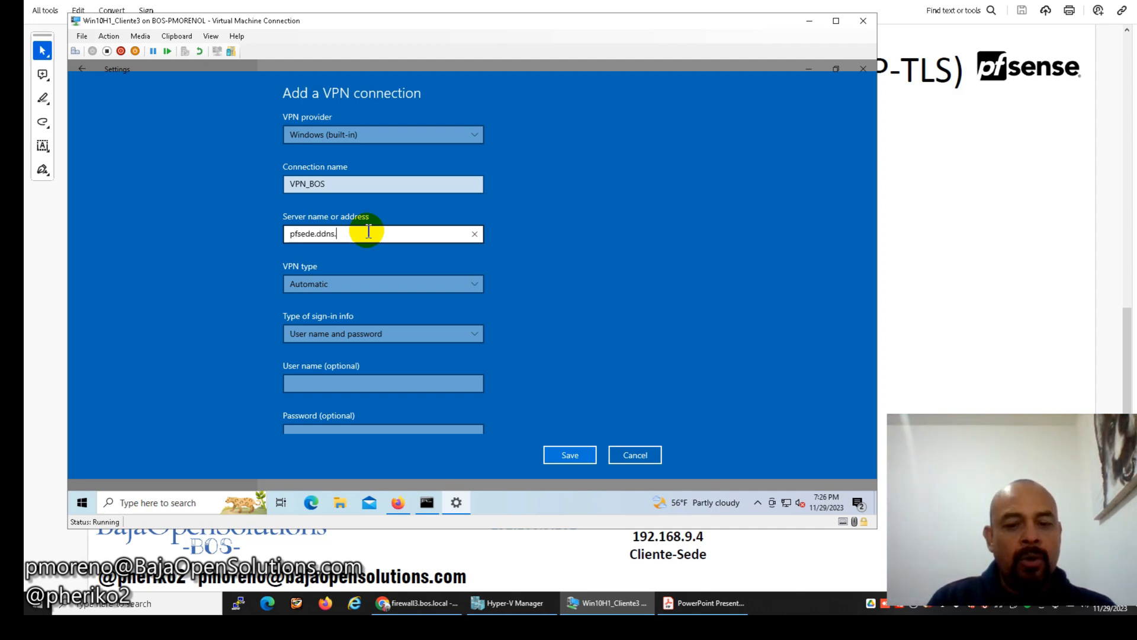
text(loca)
key(BackSpace)
key(BackSpace)
key(BackSpace)
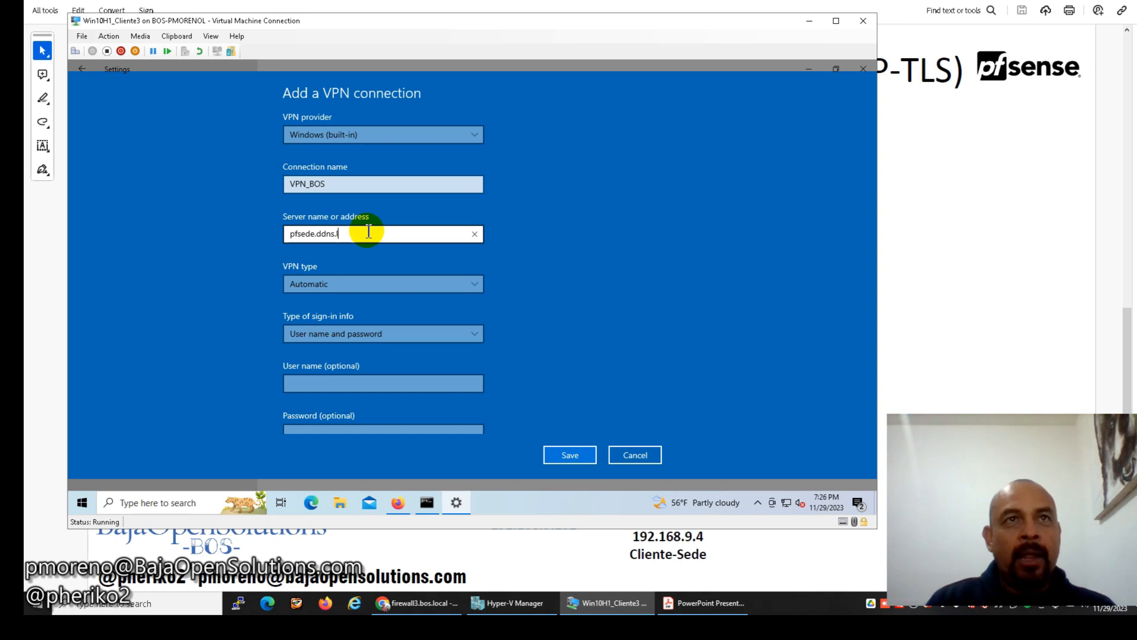
text(net)
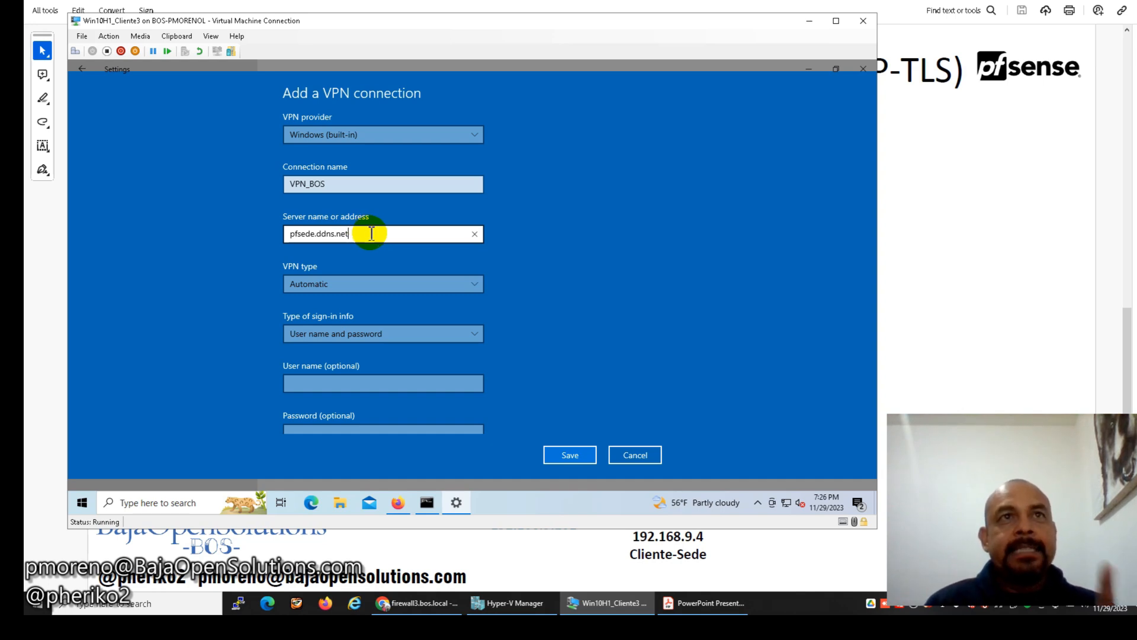
Set VPN type IKEv2 and sign-in info Certificate, then save.
click(372, 286)
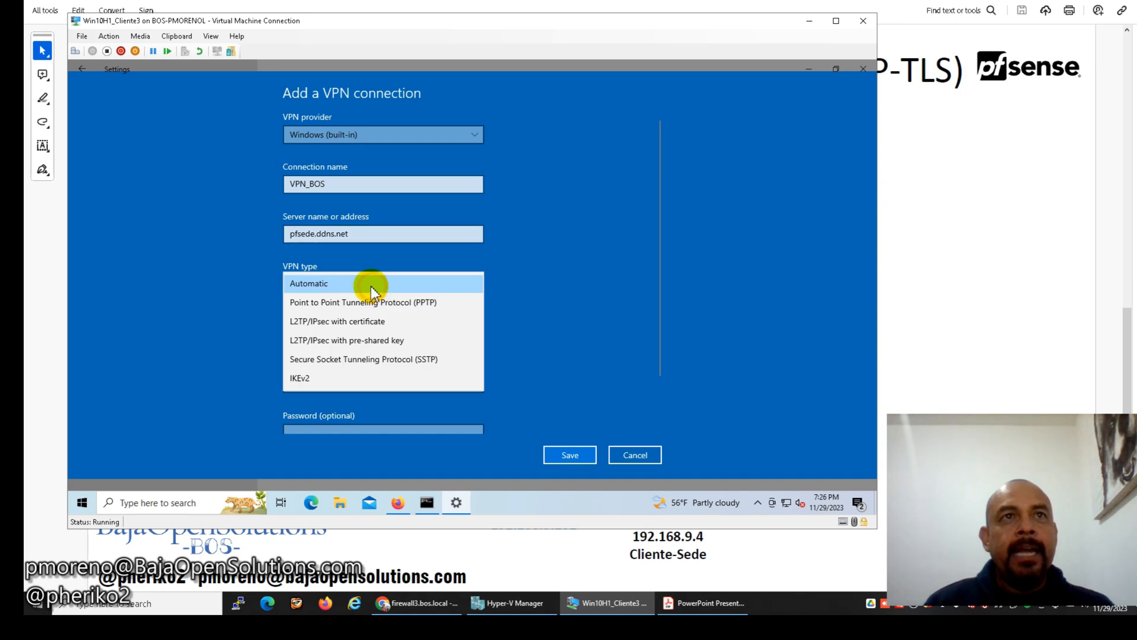
click(323, 379)
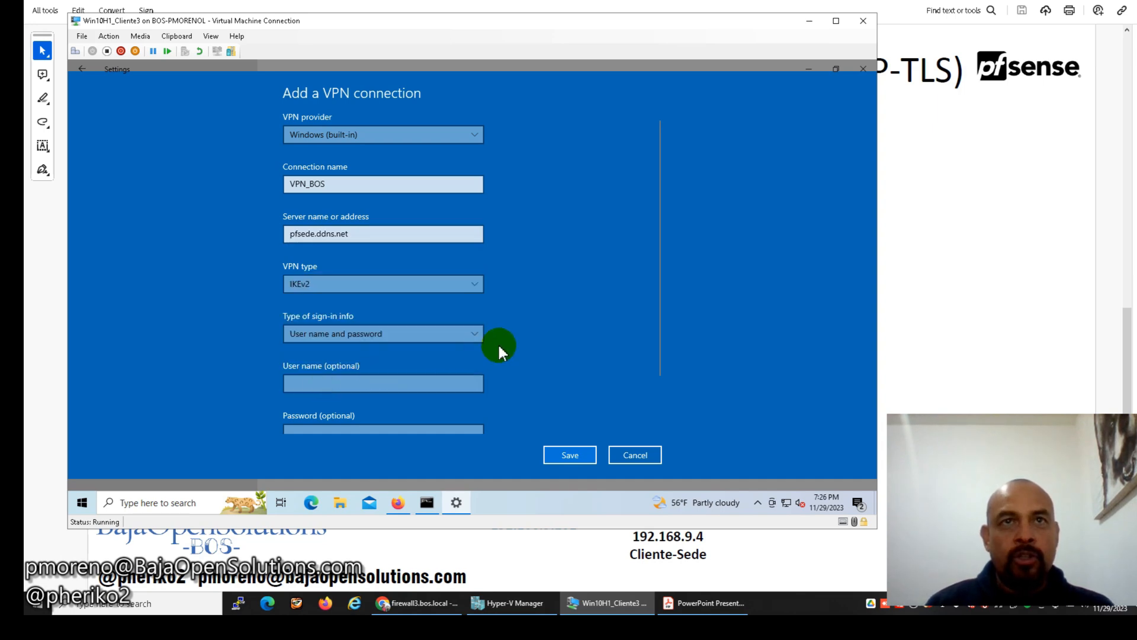
click(424, 331)
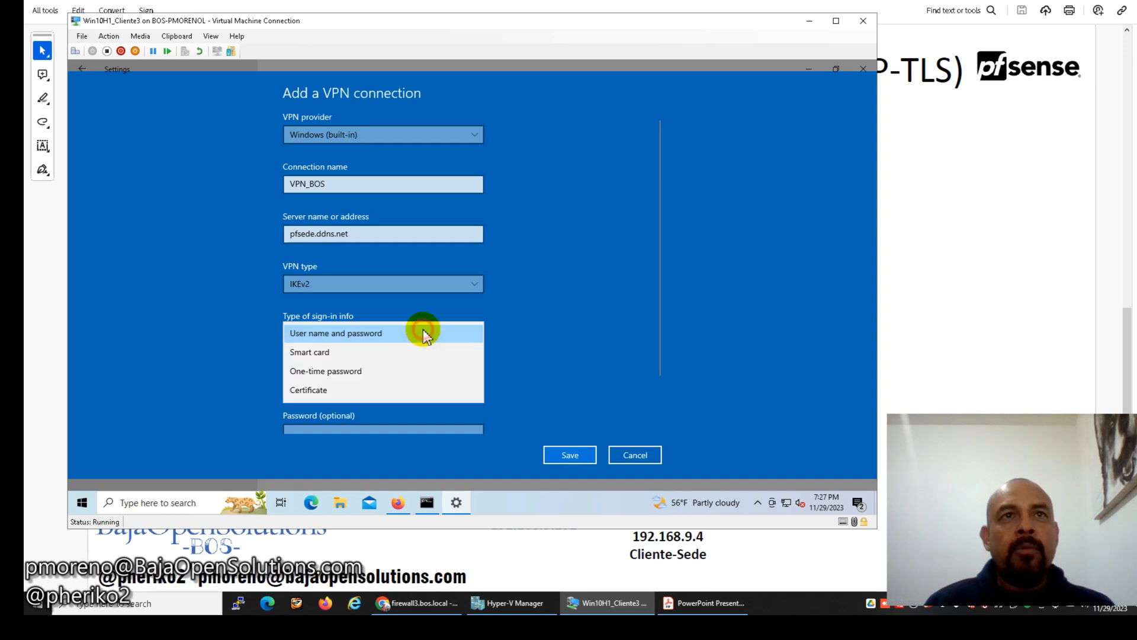
click(329, 389)
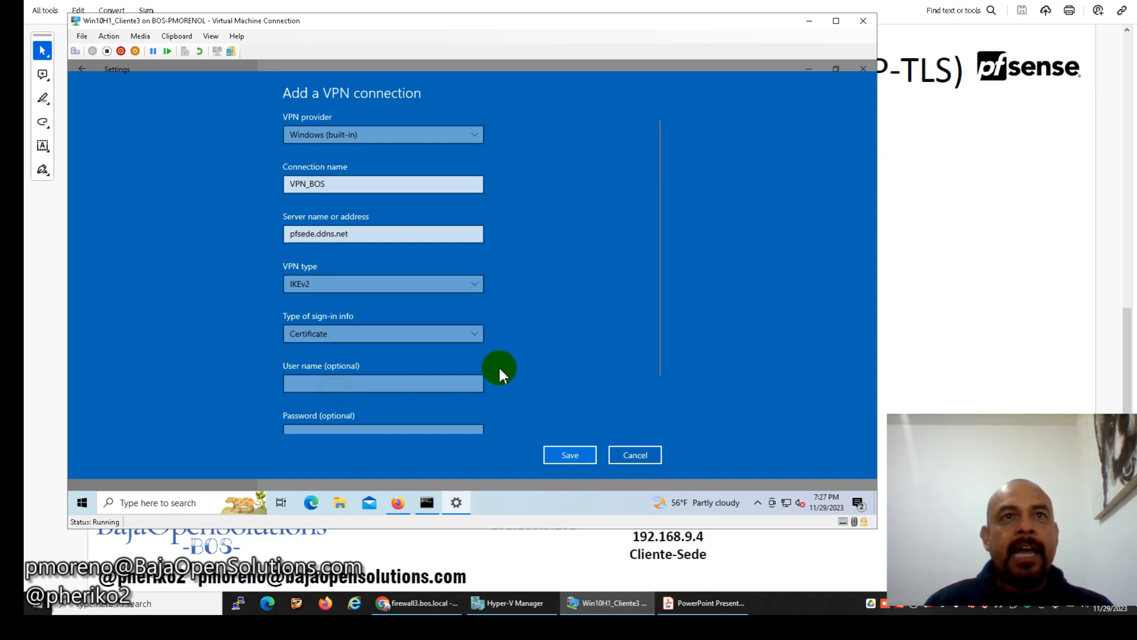
click(568, 460)
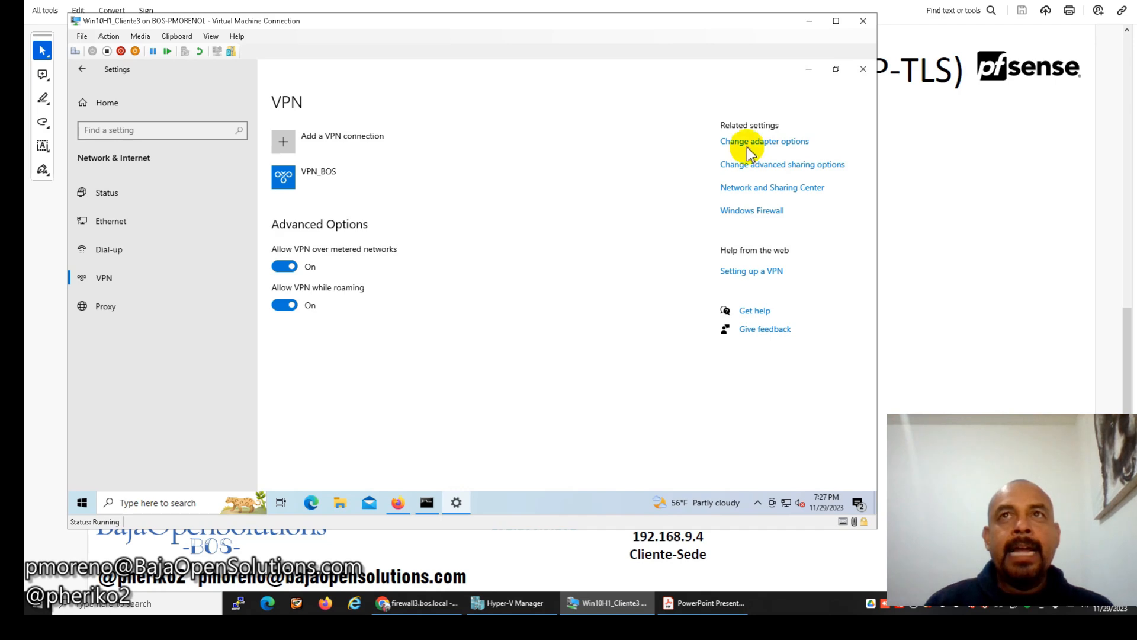
Open the VPN_BOS adapter's properties from the network adapter options.
click(808, 69)
click(456, 503)
click(133, 224)
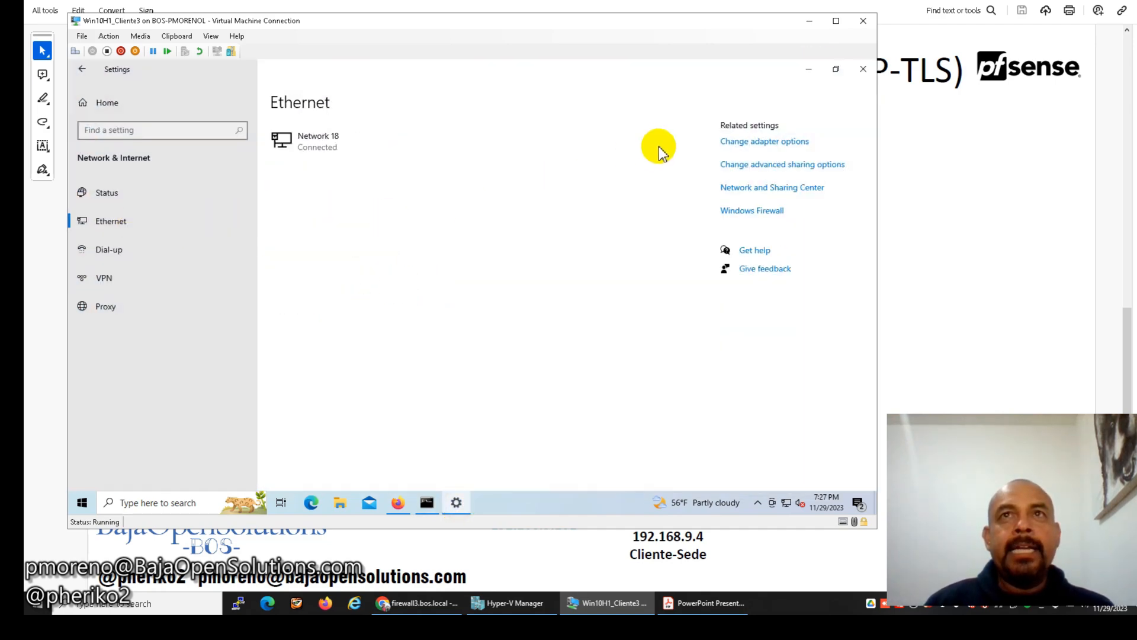
click(740, 144)
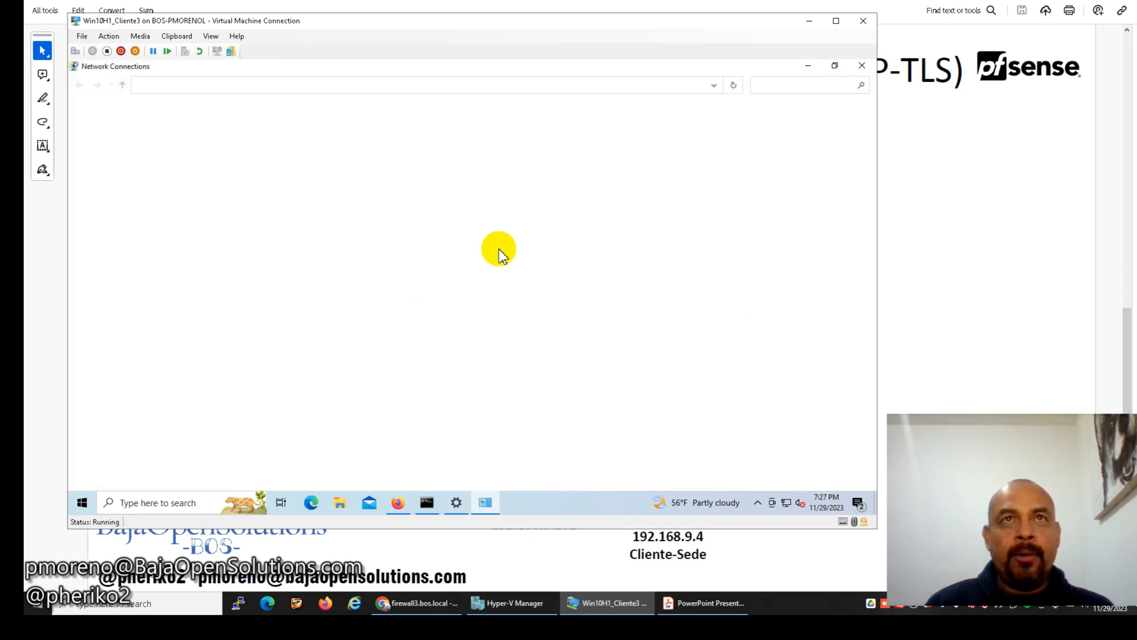
click(587, 147)
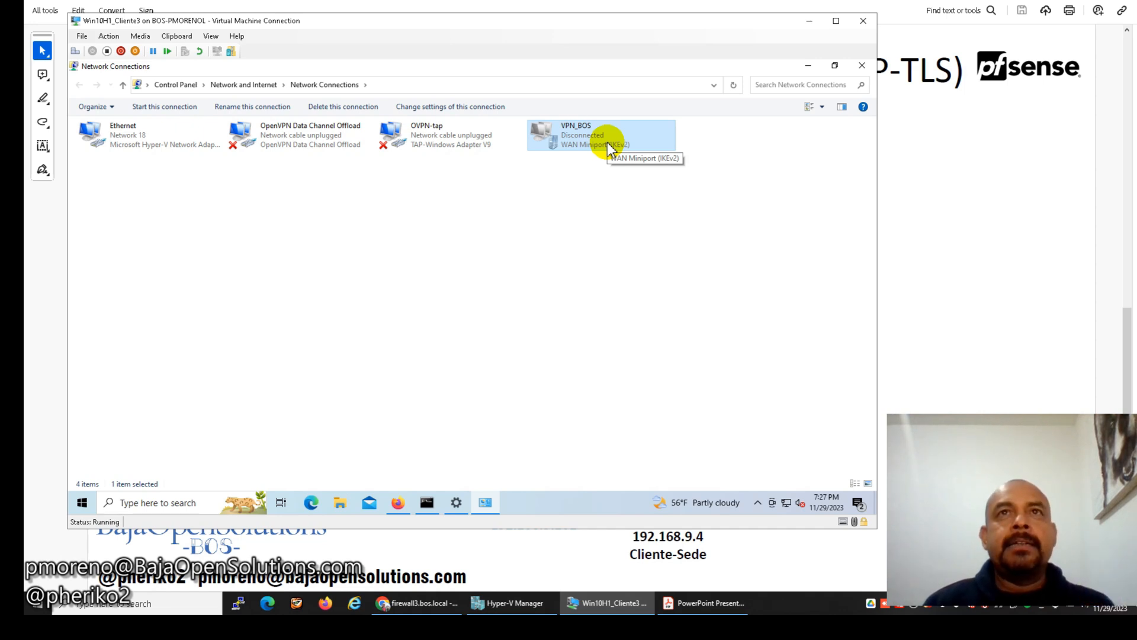
right_click(608, 144)
click(646, 261)
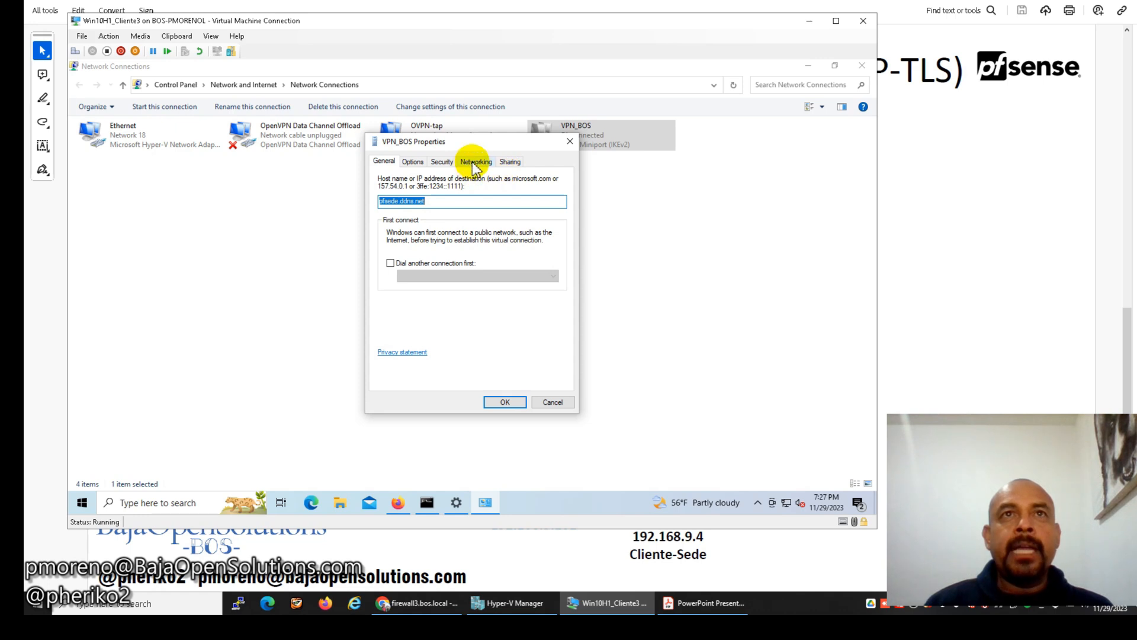
Disable IPv6 and clear 'Use default gateway on remote network' in IPv4 advanced settings.
click(475, 162)
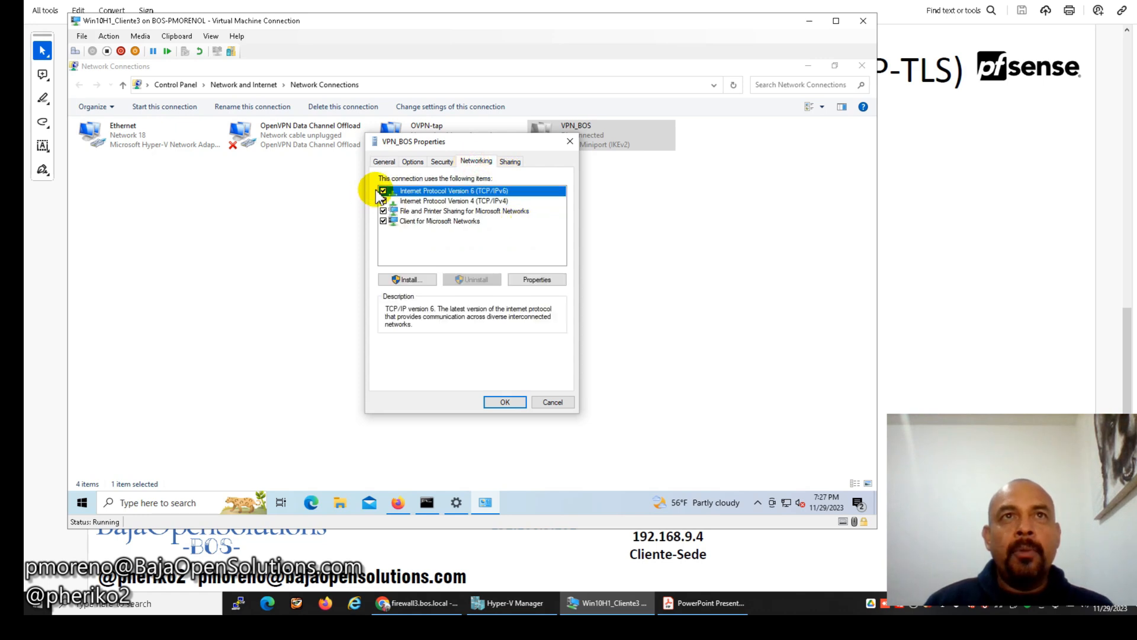
click(384, 191)
click(414, 200)
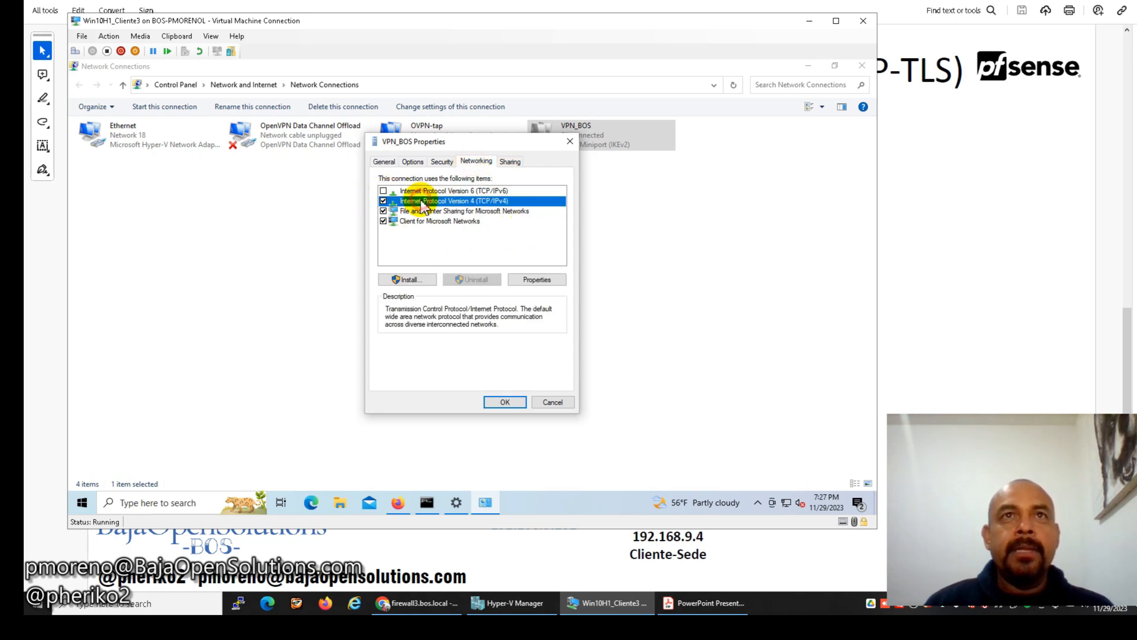
click(529, 280)
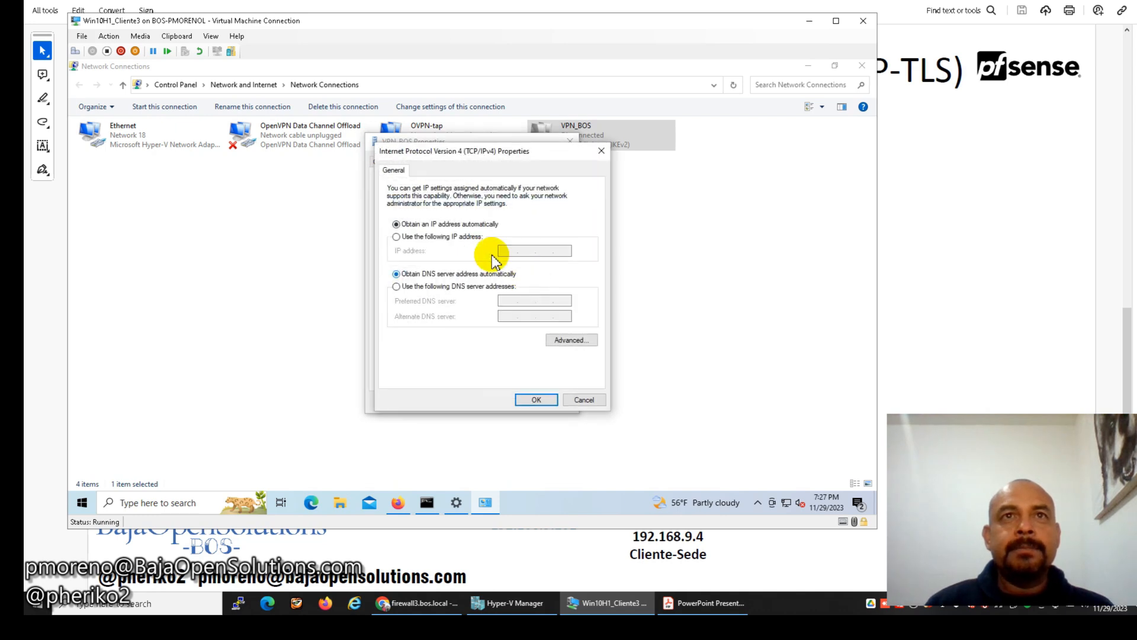
click(565, 340)
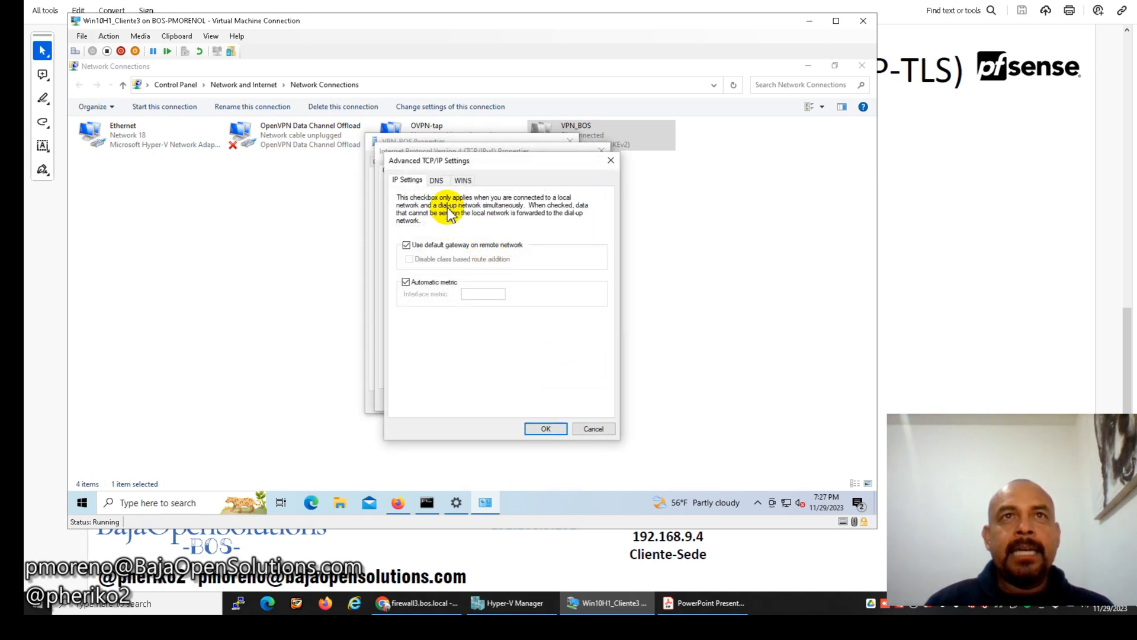
click(466, 247)
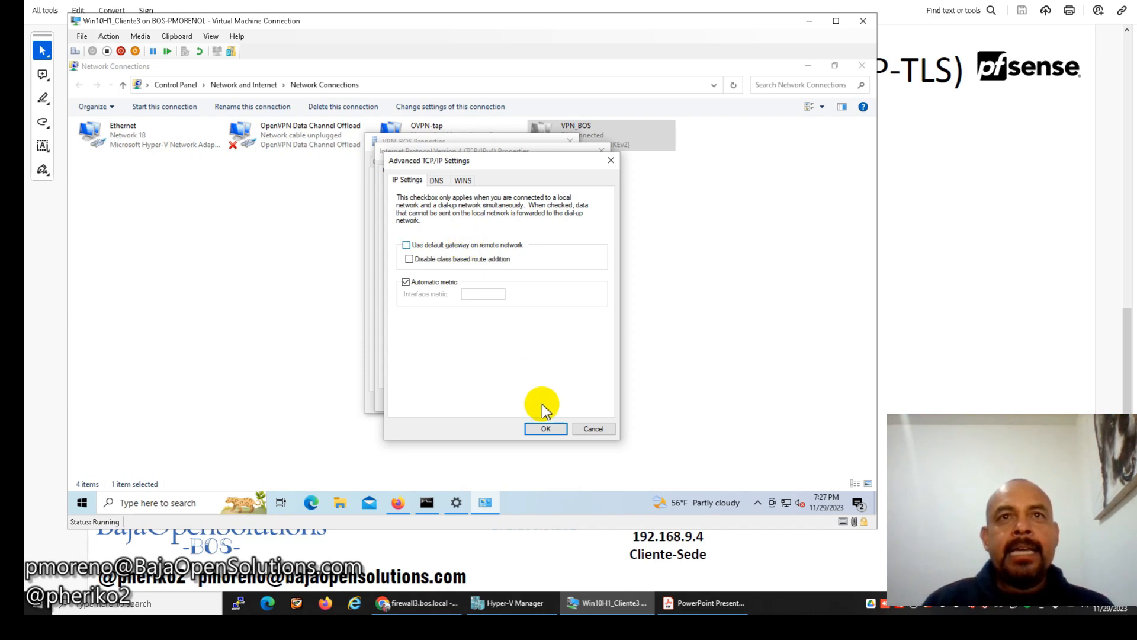
click(542, 427)
click(527, 399)
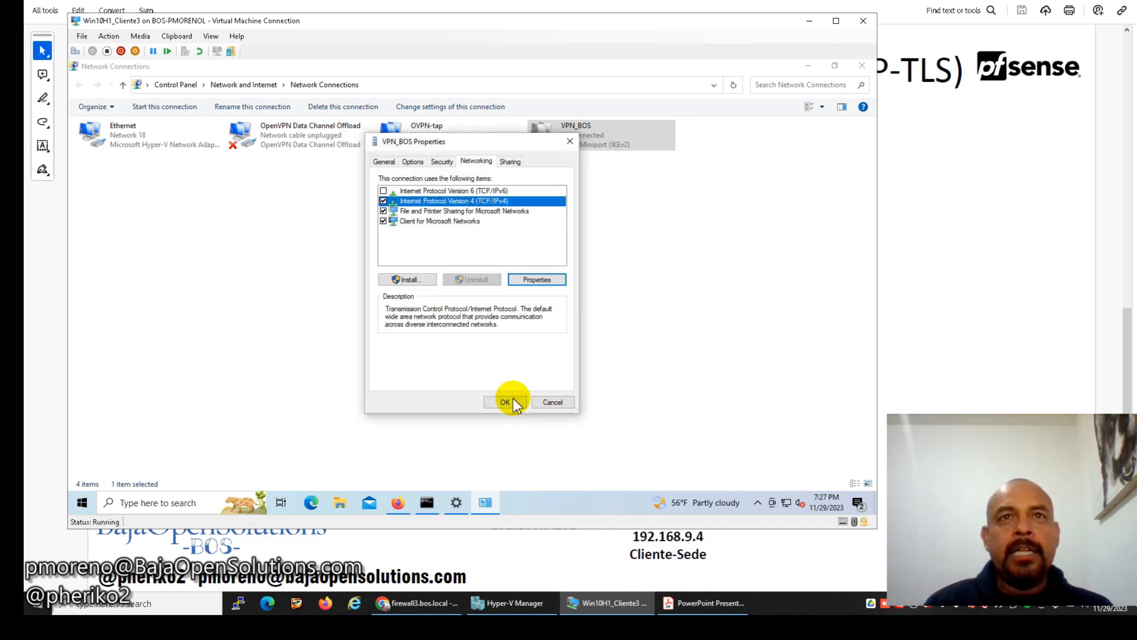
click(508, 400)
Open Windows PowerShell as Administrator via a 'power' search.
click(808, 65)
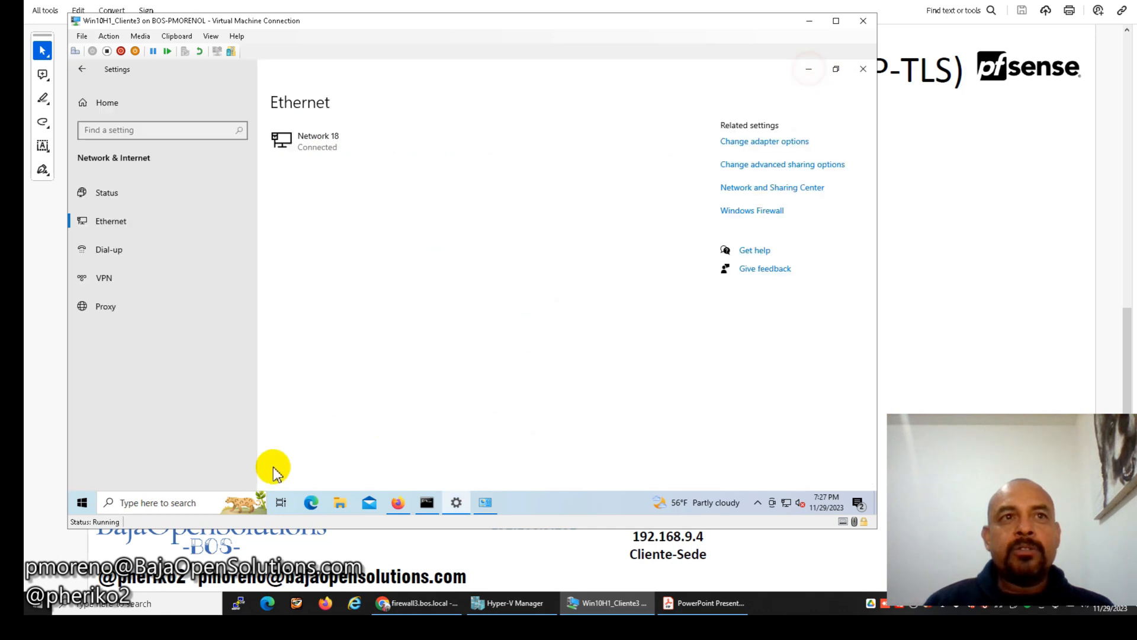
click(181, 502)
text(power)
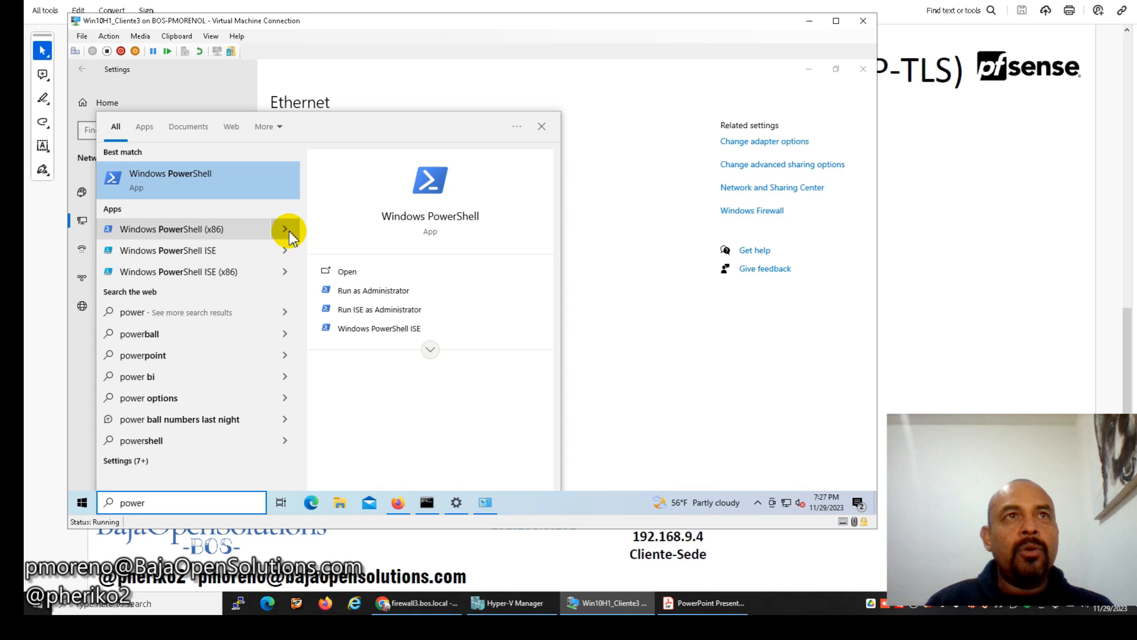
click(347, 289)
click(607, 204)
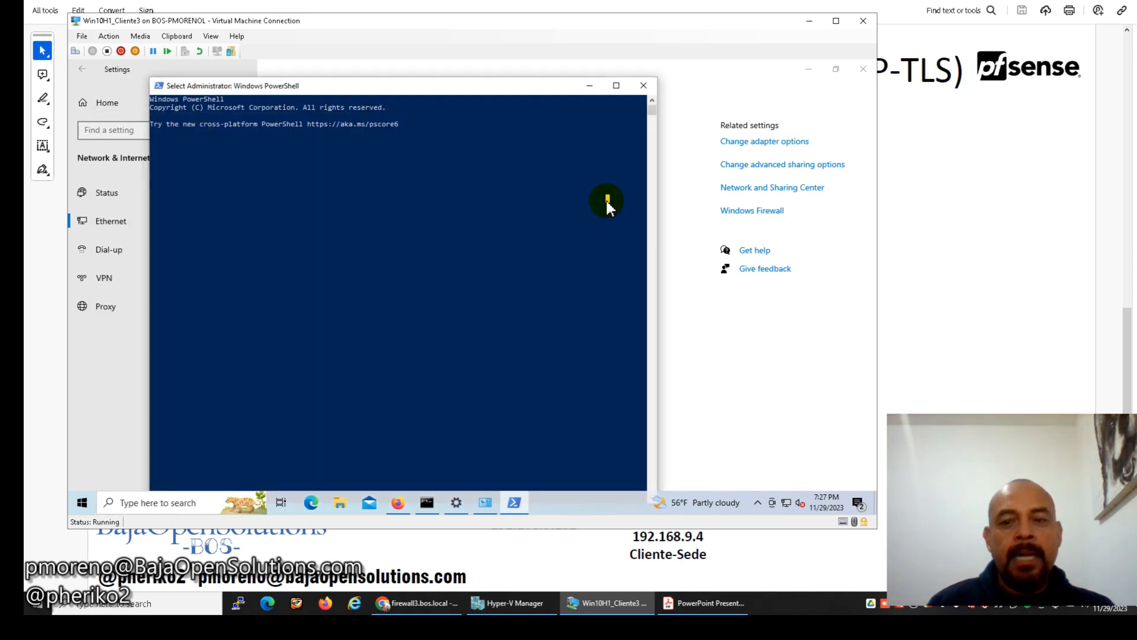
key(Return)
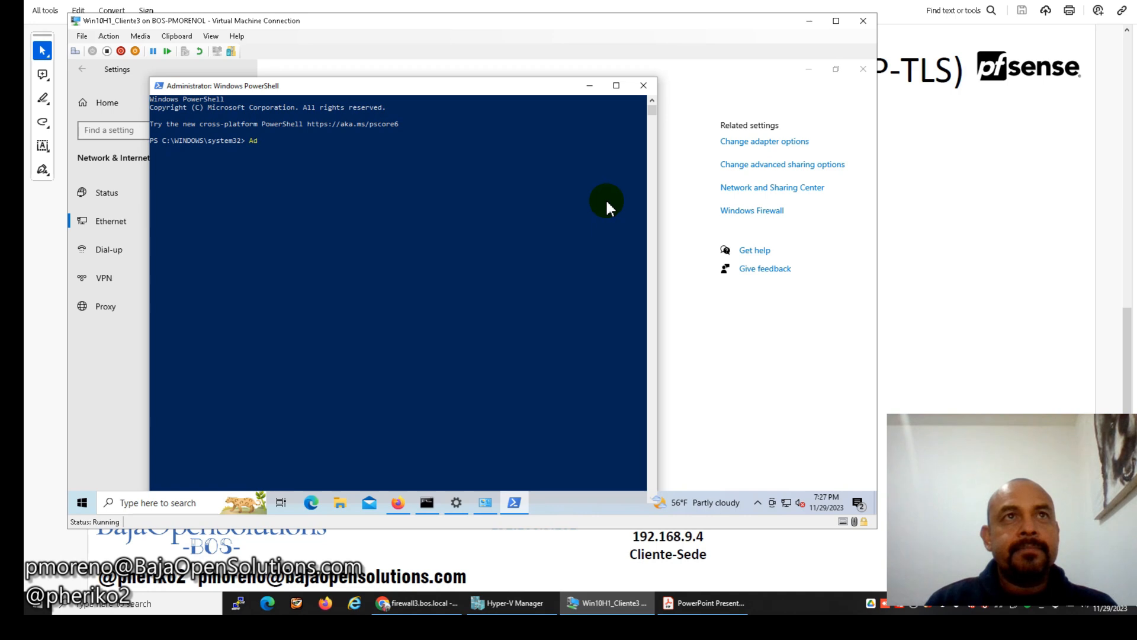
Run Add-VpnConnectionRoute -ConnectionName 'VPN_BOS' -DestinationPrefix 192.168.9.0/24 -PassThru.
text(Add-V)
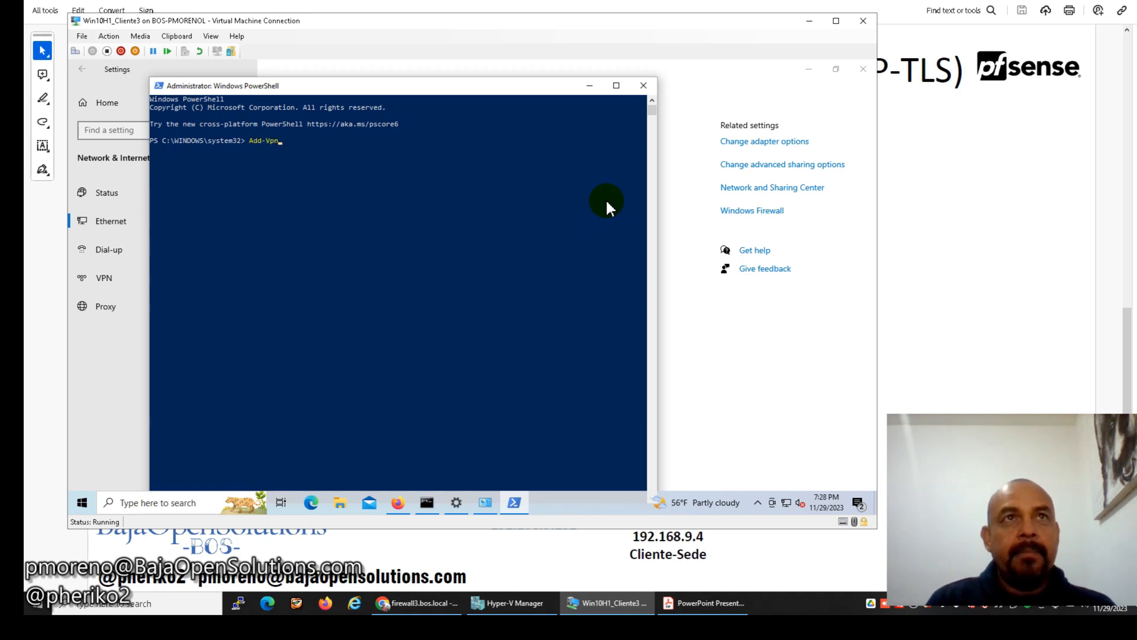
text(pn)
key(Tab)
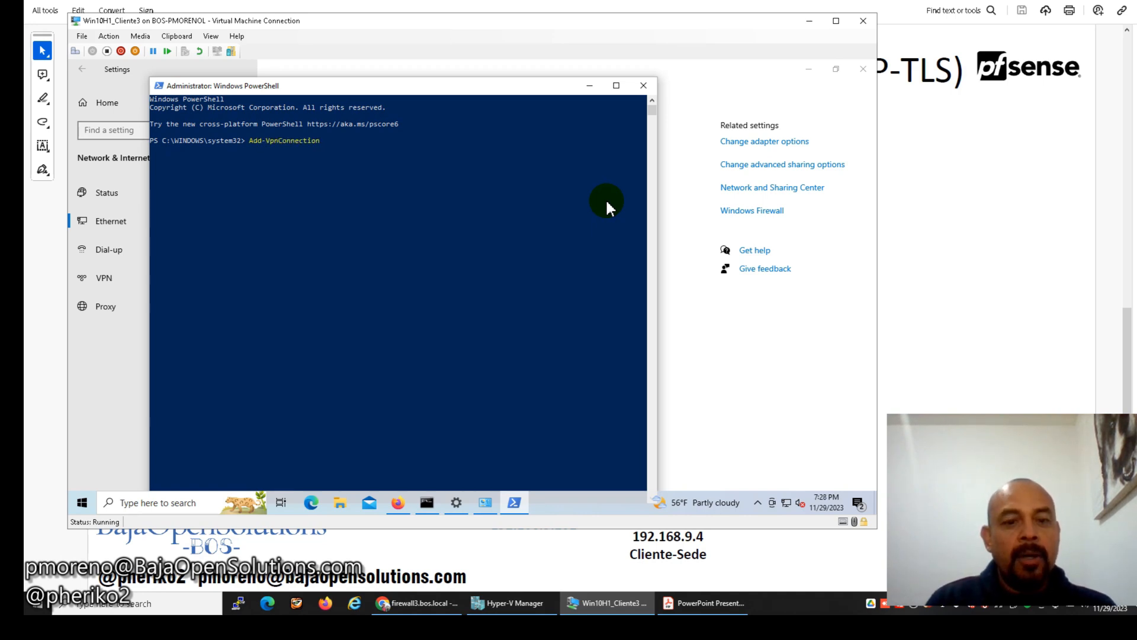
text(Route)
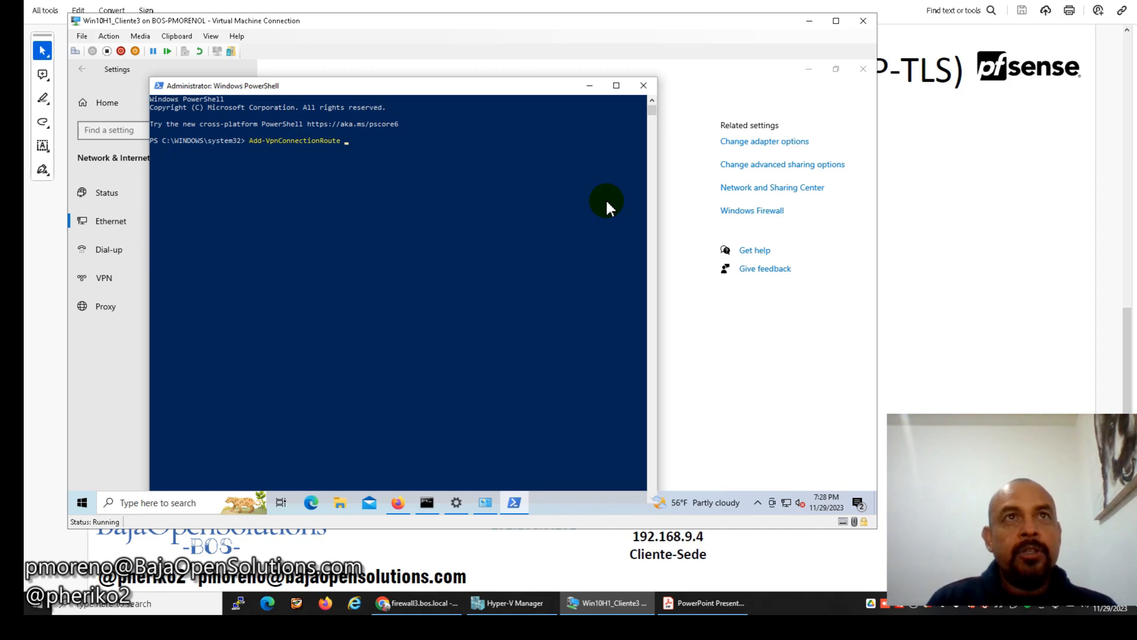
text( -Conn)
key(Tab)
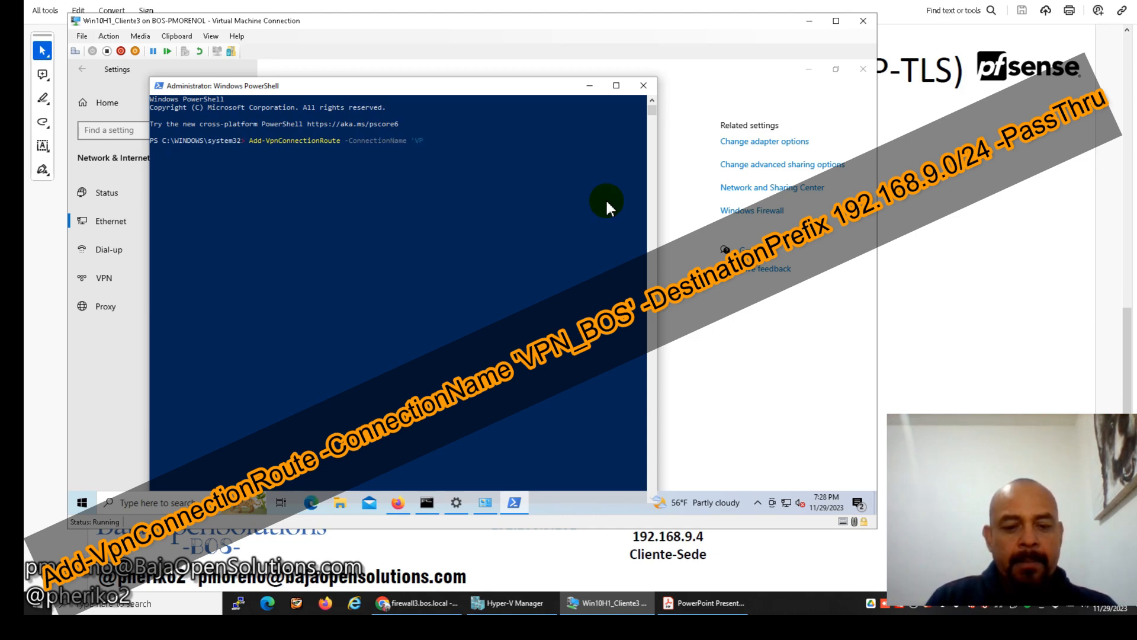
text('VPN_BO)
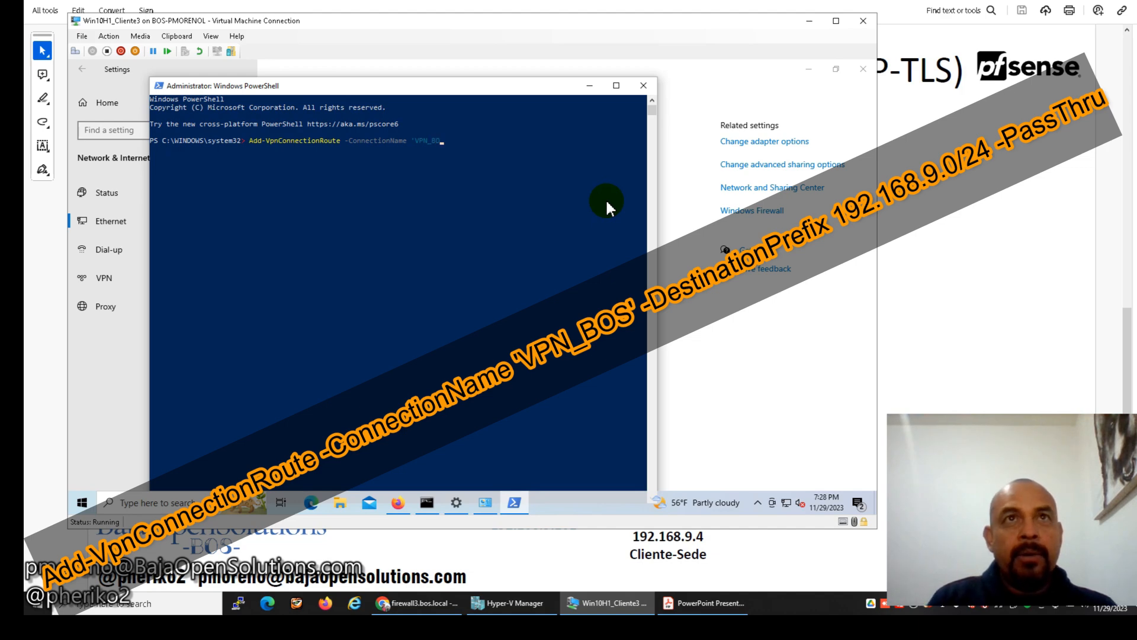
text(S' -D)
key(Tab)
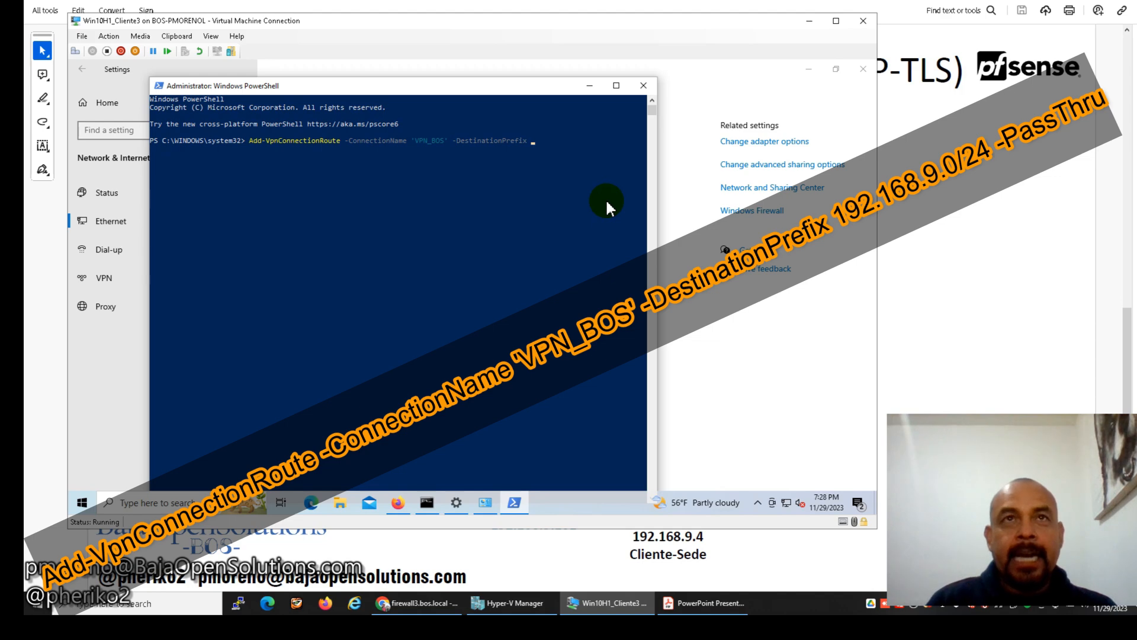
text(192.168)
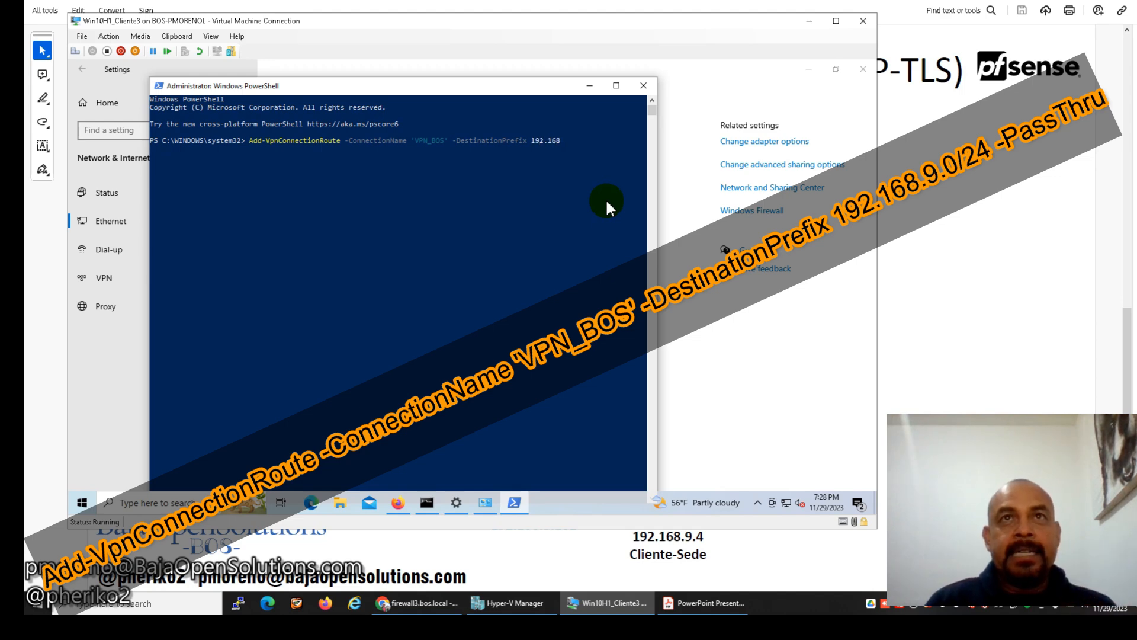
text(.9.0)
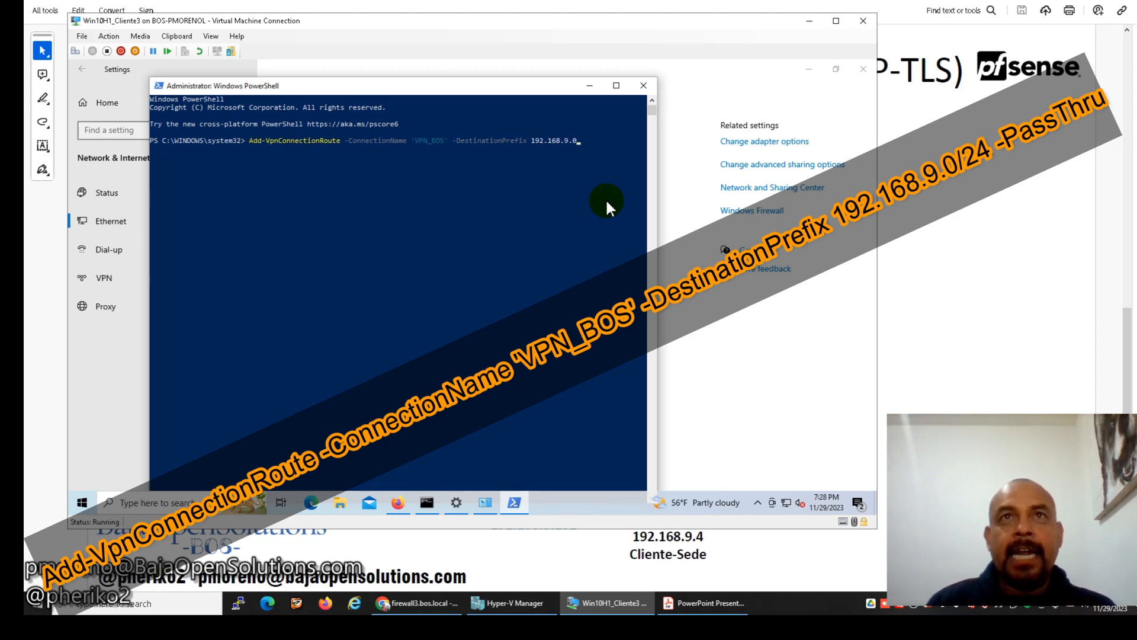
text(/24)
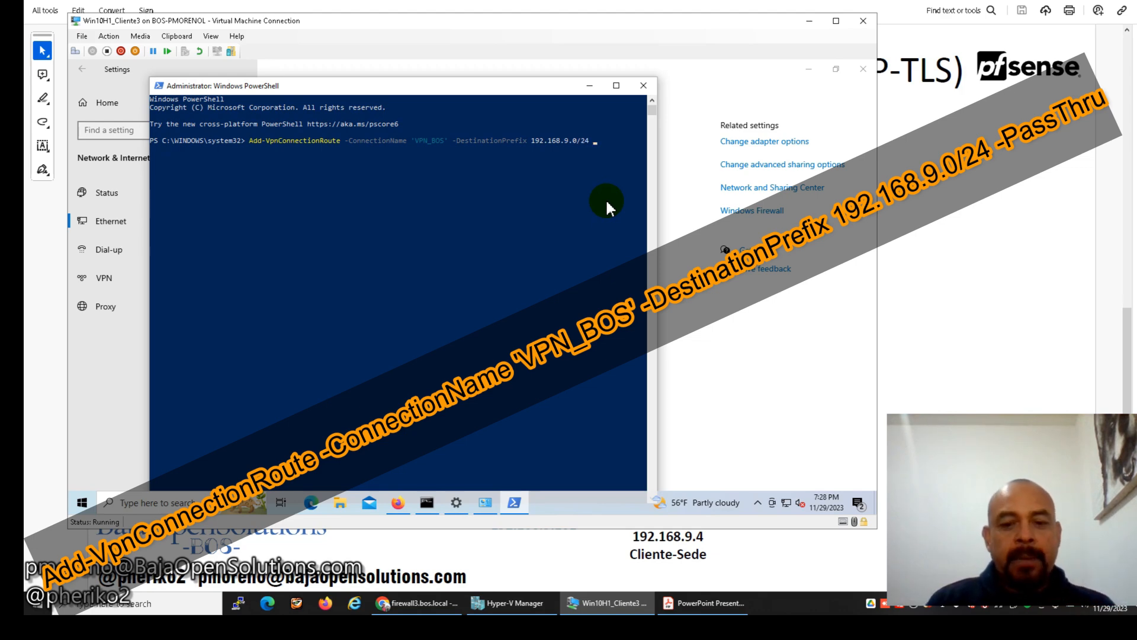
text( -p)
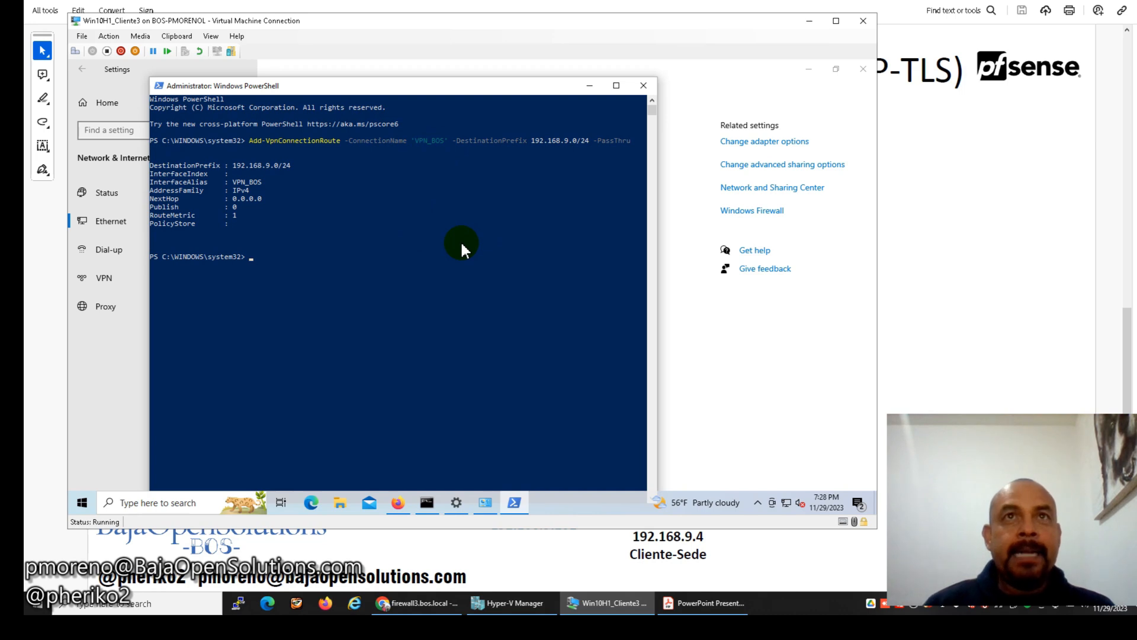
Close the network settings window and PowerShell.
click(589, 85)
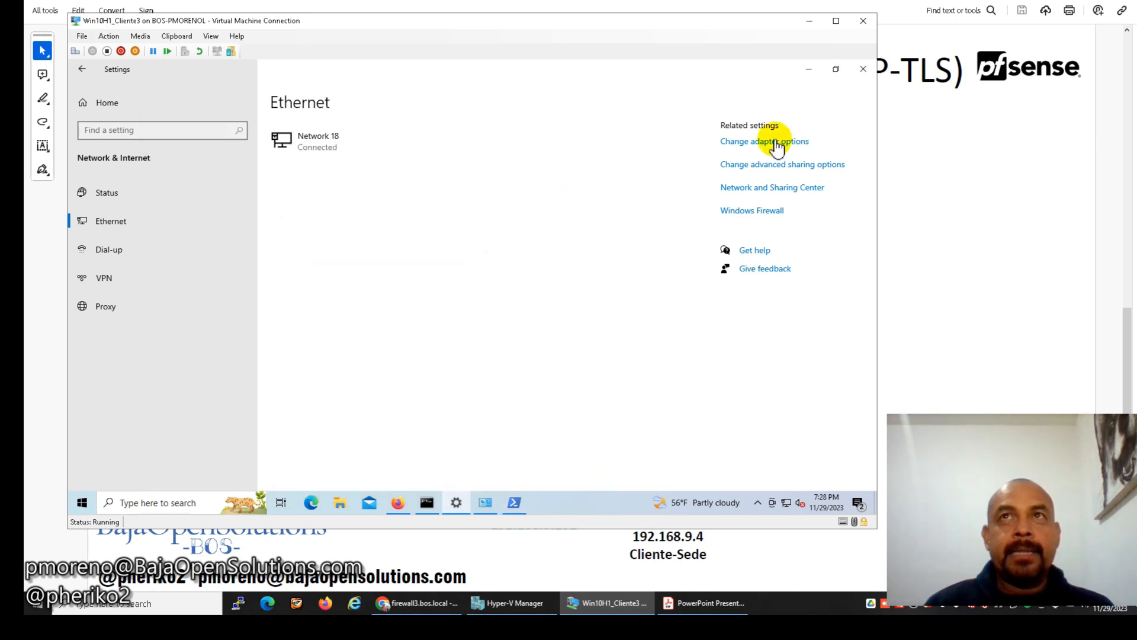
click(863, 69)
click(485, 502)
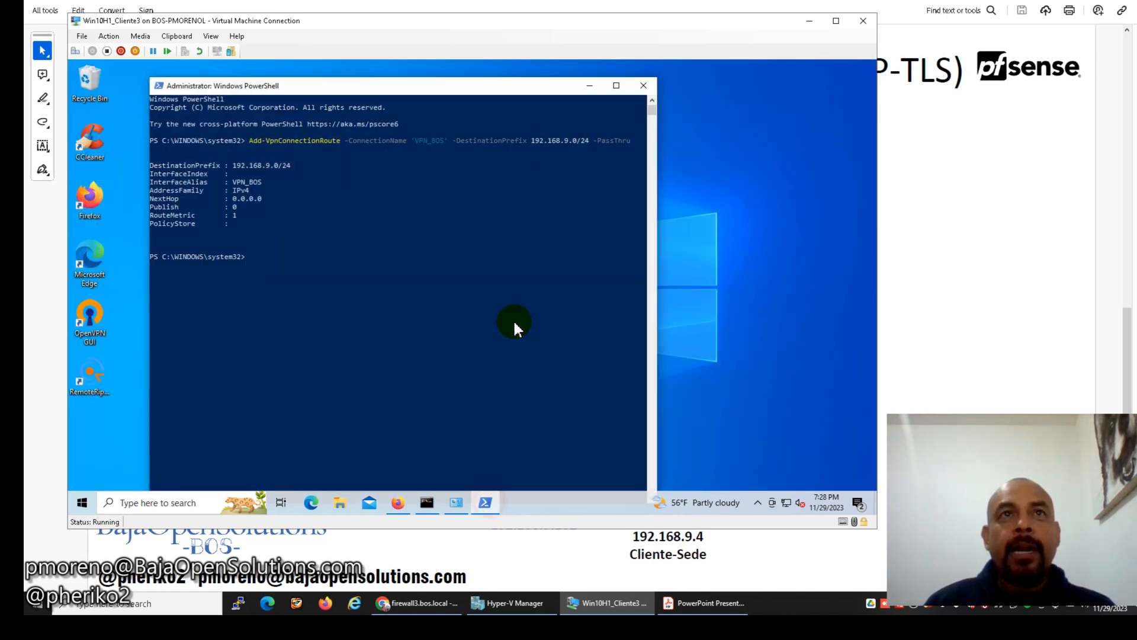
click(643, 85)
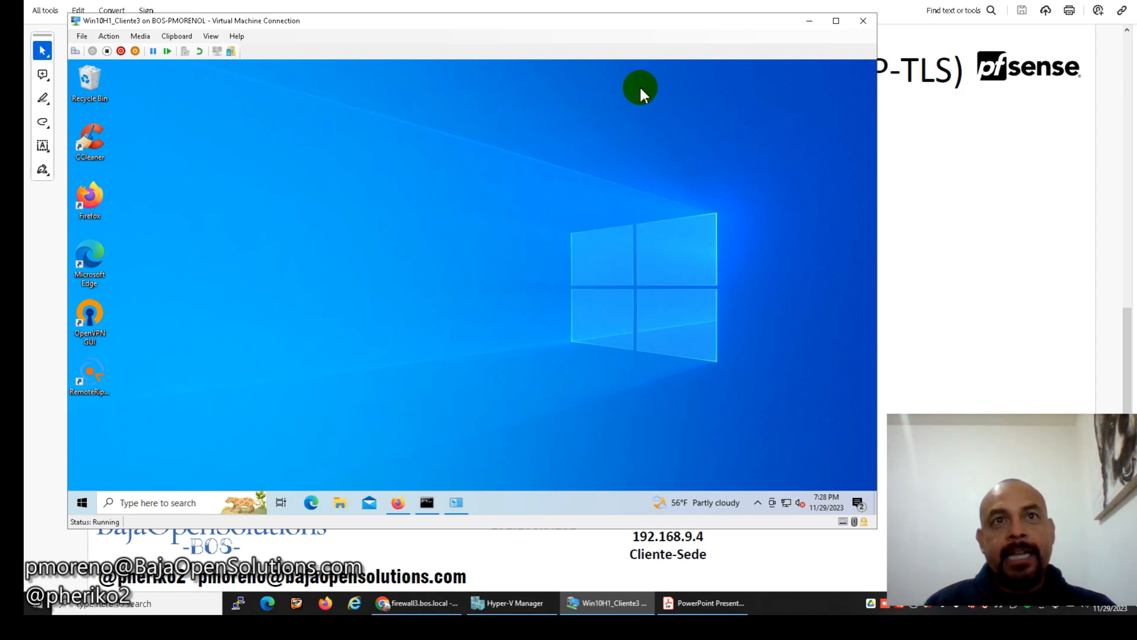
Close Network Connections, stop the ping to 192.168.9.101 with Ctrl+C, and close Command Prompt and Firefox.
click(459, 504)
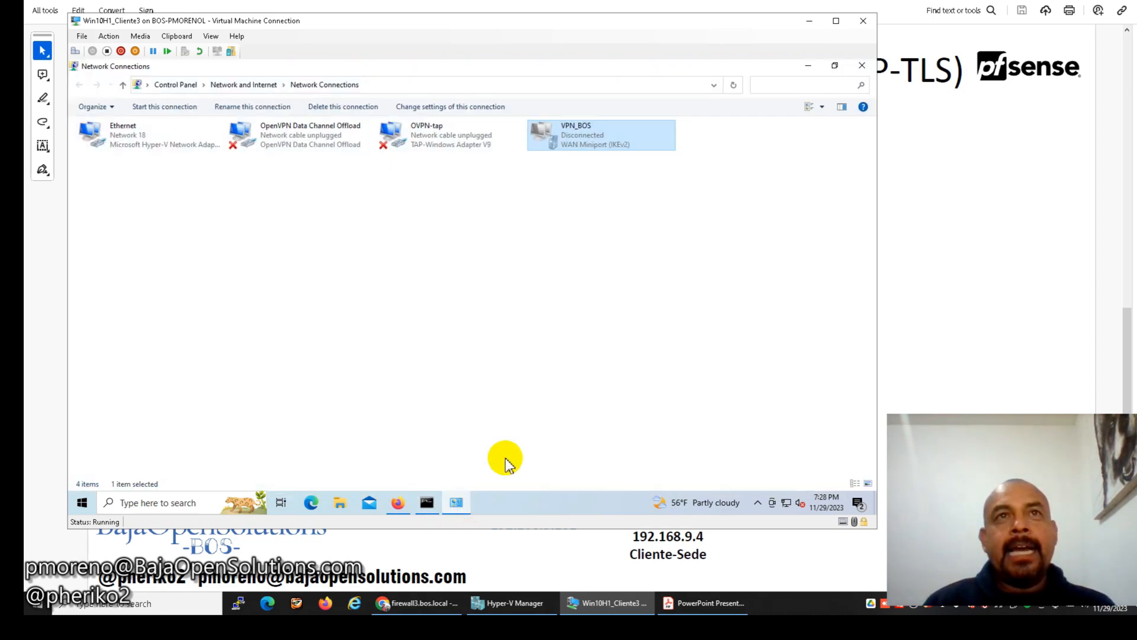
click(859, 66)
click(428, 502)
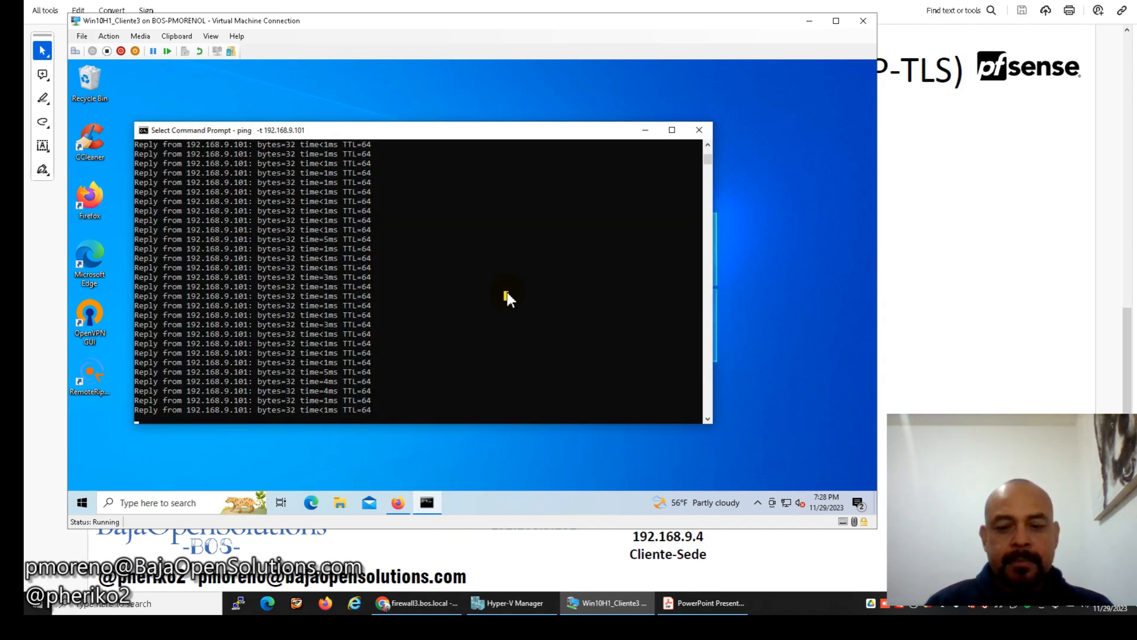
key(ctrl+c)
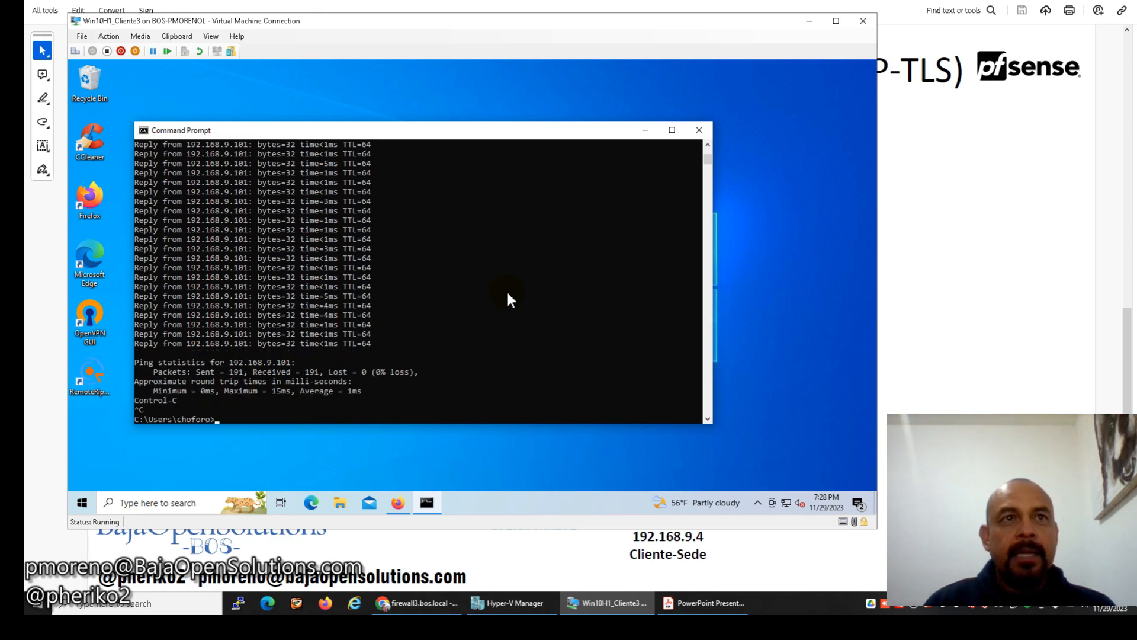
click(711, 136)
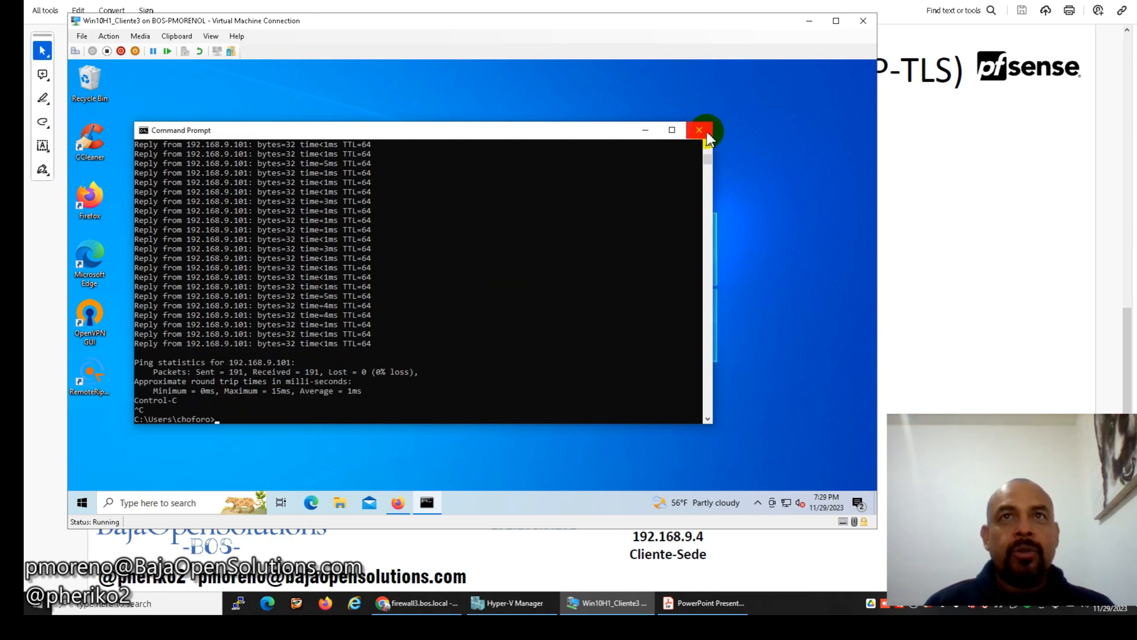
click(398, 502)
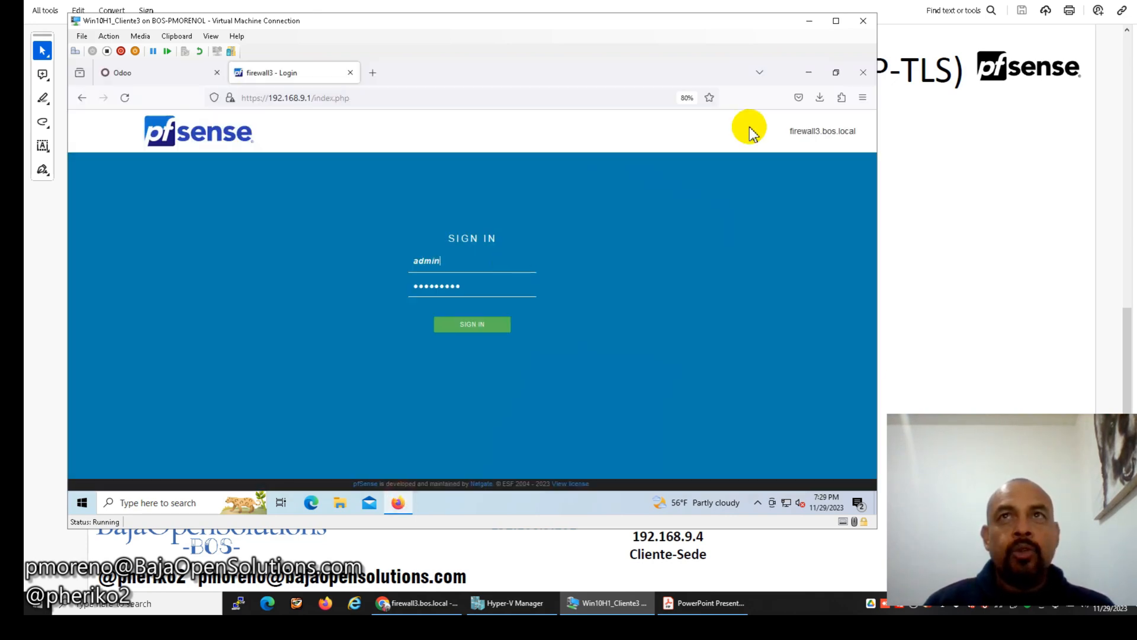
click(862, 74)
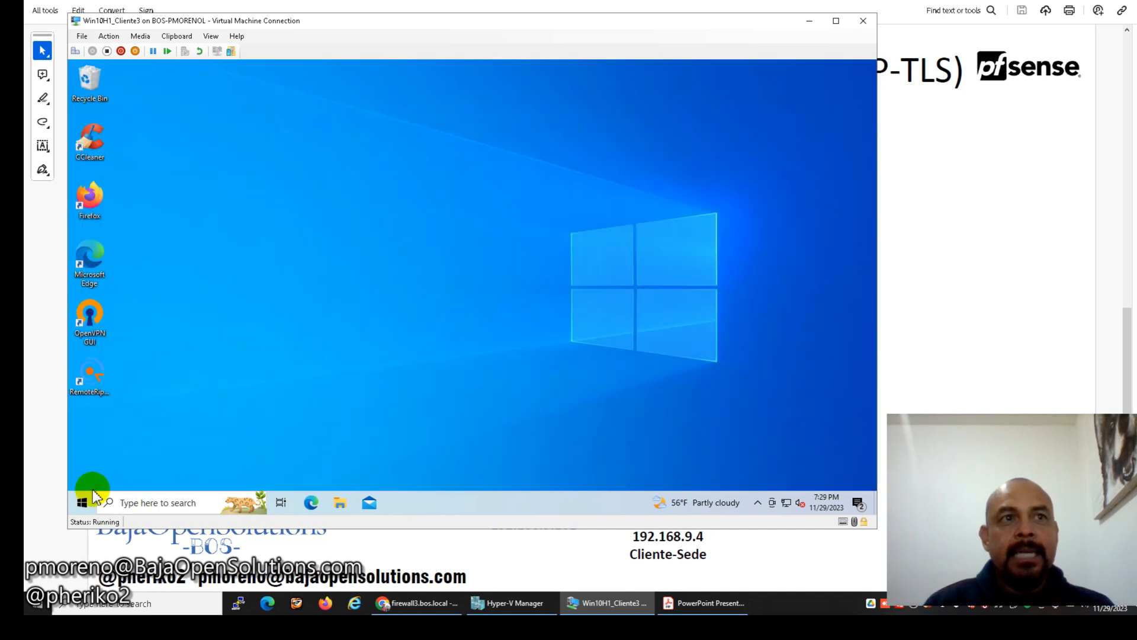
Restart the Windows 10 virtual machine from the Start button's quick menu.
right_click(91, 502)
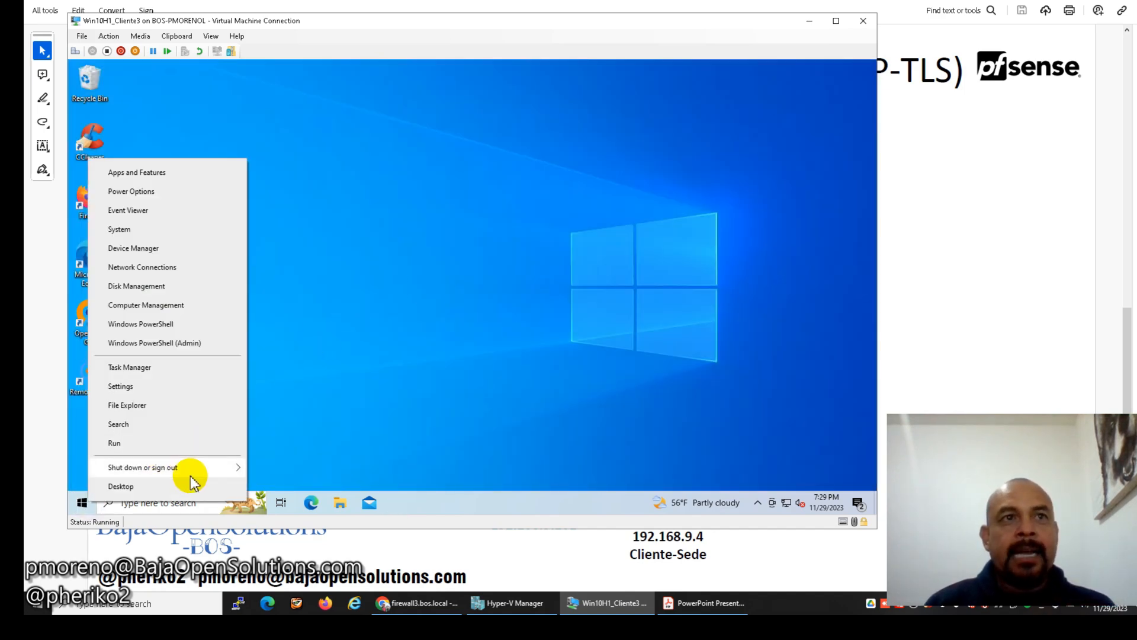
mouse_move(185, 467)
click(276, 465)
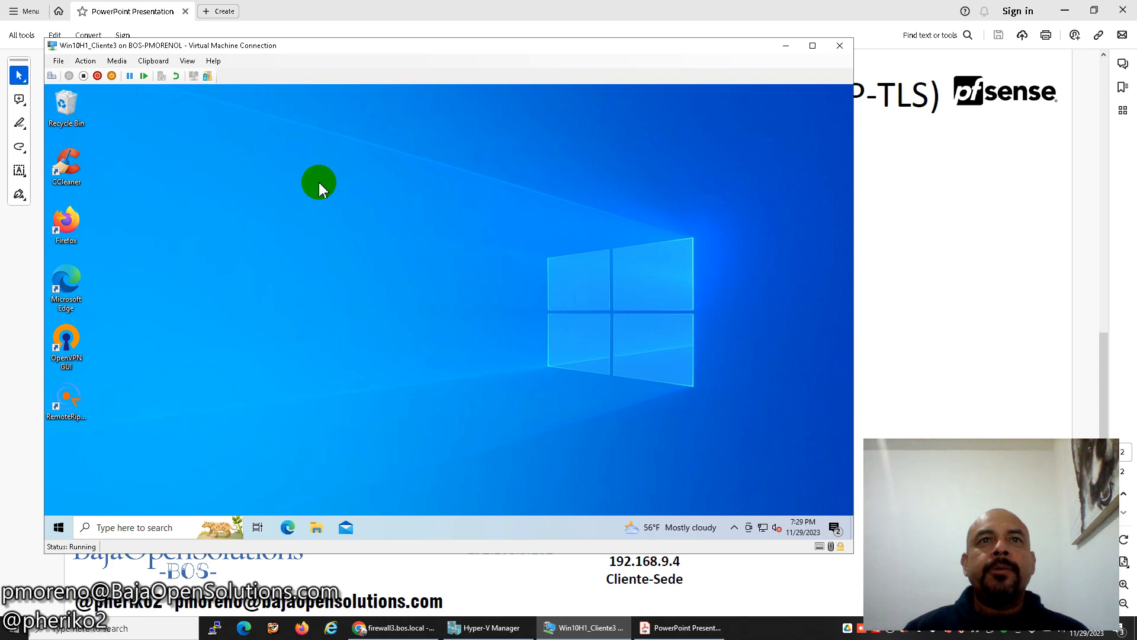
Open Command Prompt, then launch Firefox and try the Odoo ERP login bookmark.
click(423, 45)
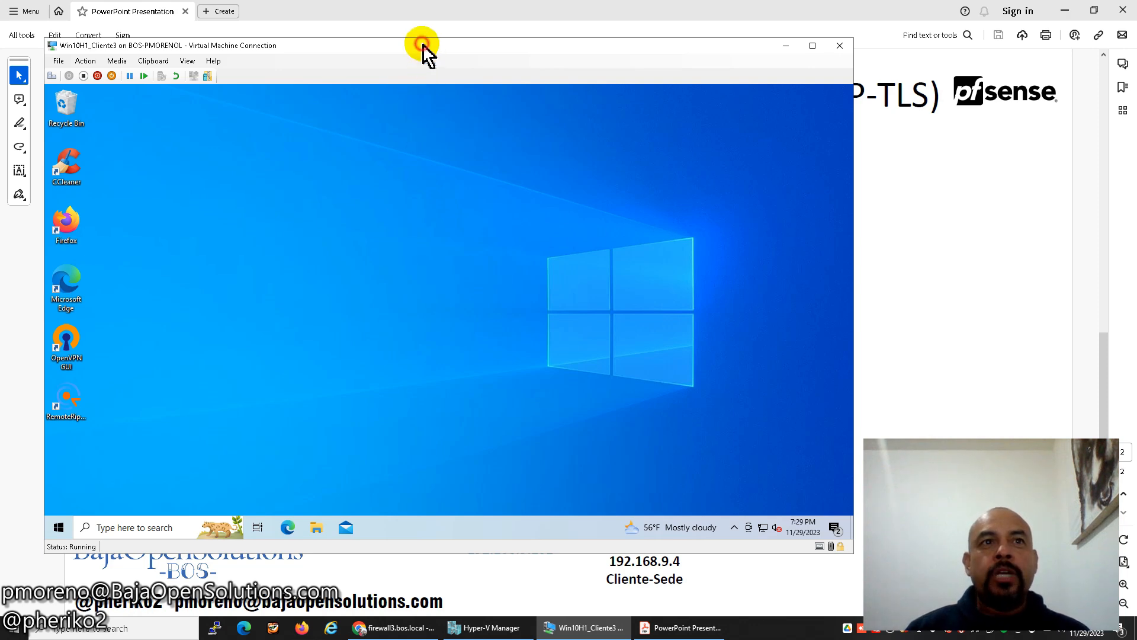
click(138, 527)
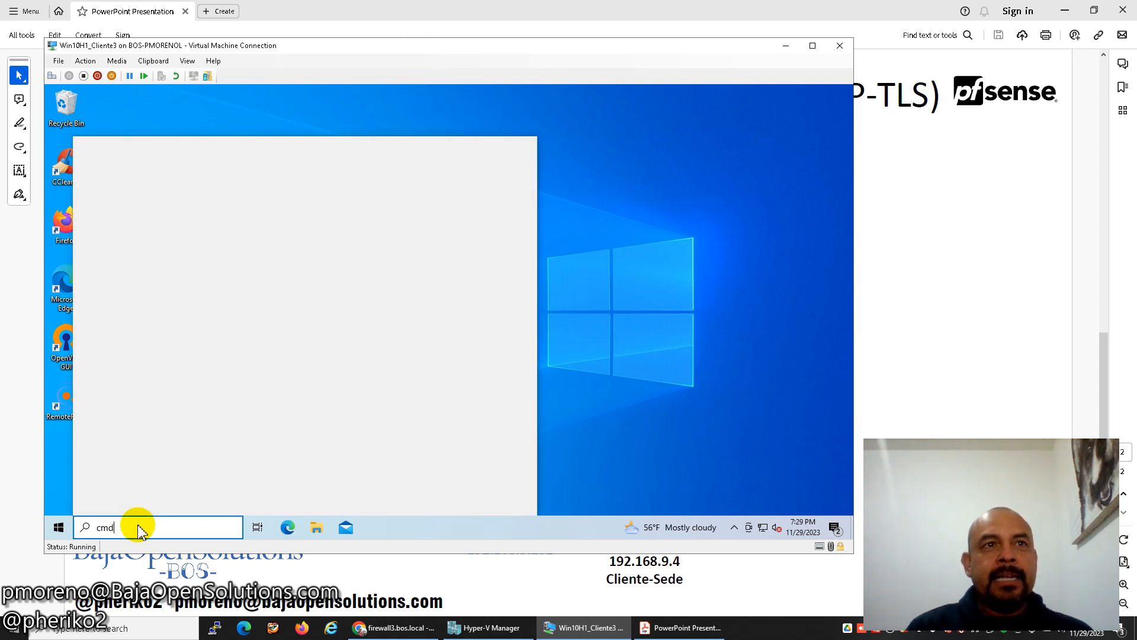
key(Return)
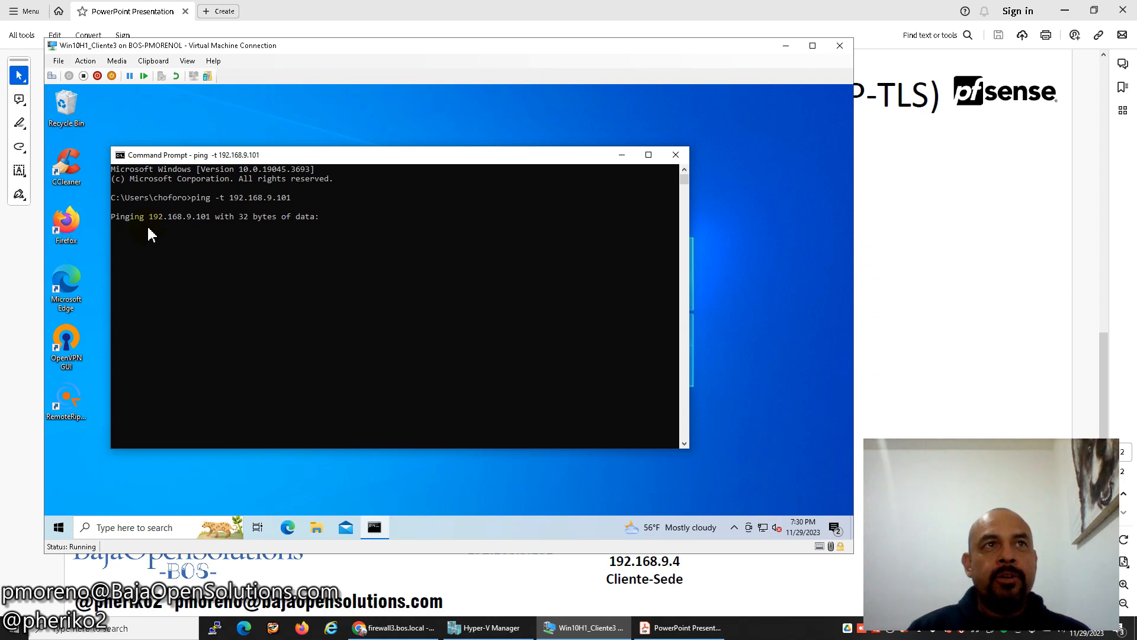
double_click(66, 223)
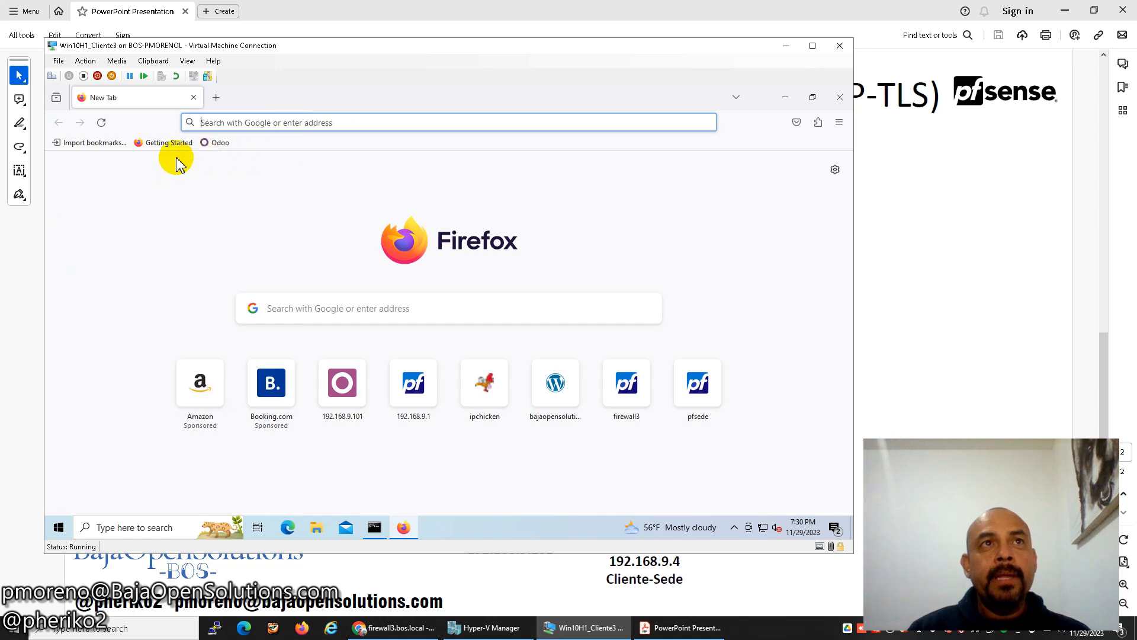
click(220, 142)
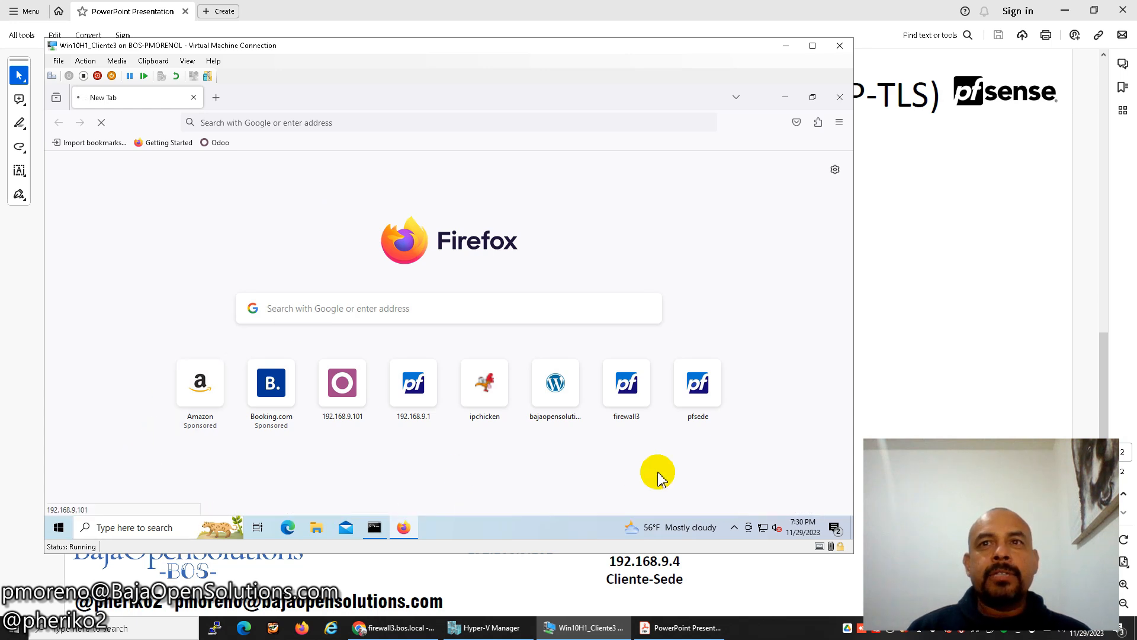
Go to Settings > Network & Internet > VPN and expand the VPN_BOS connection.
click(59, 527)
click(51, 472)
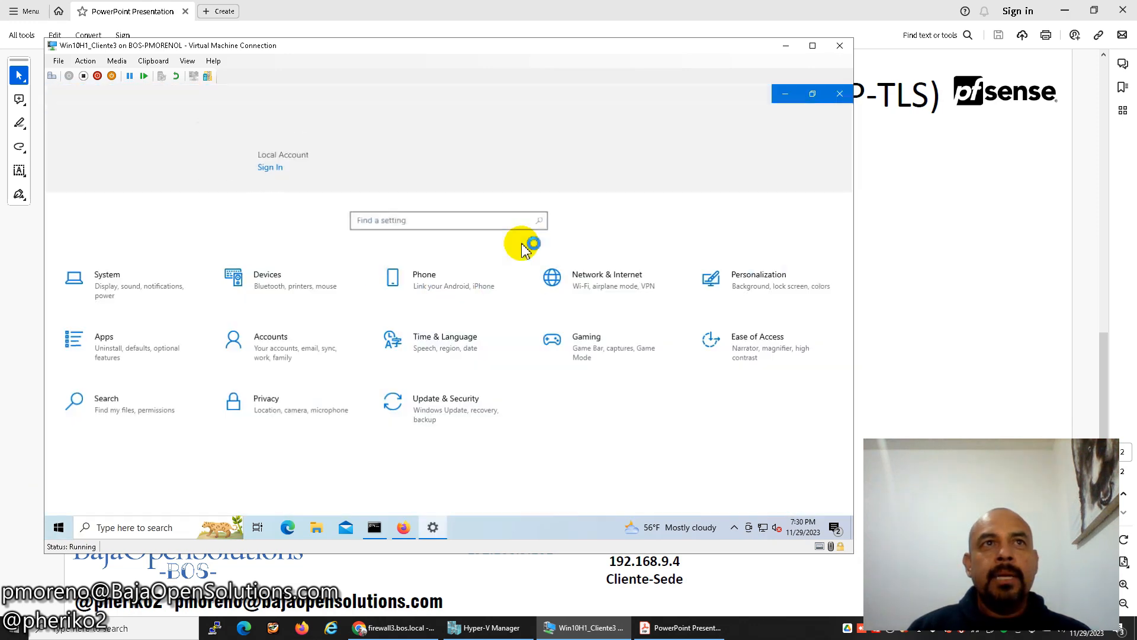
click(587, 291)
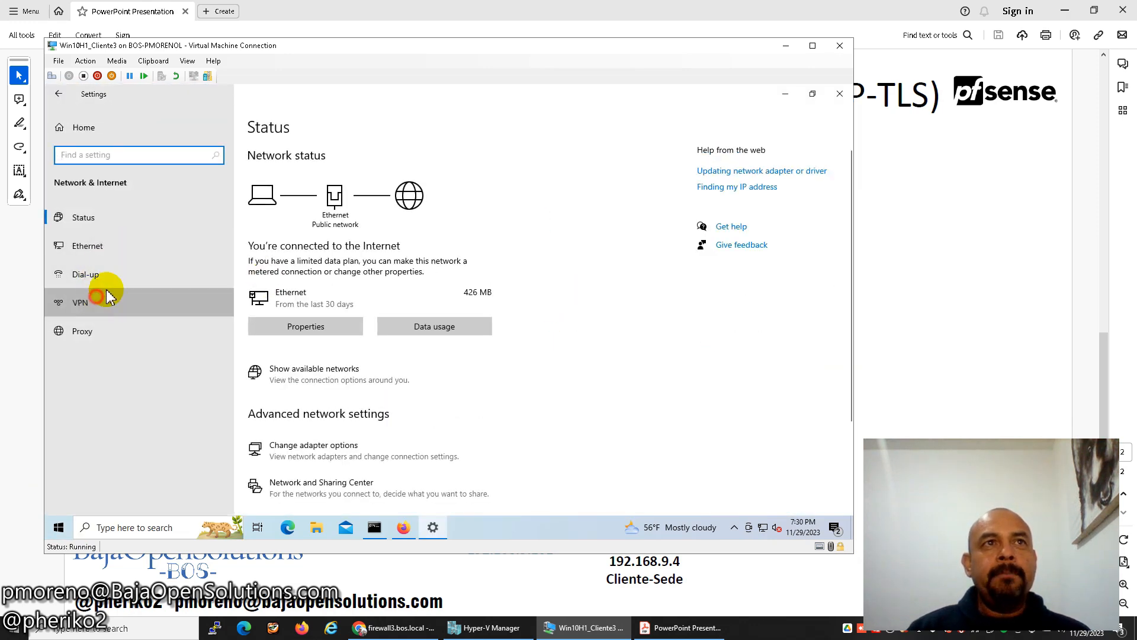
click(89, 301)
click(370, 212)
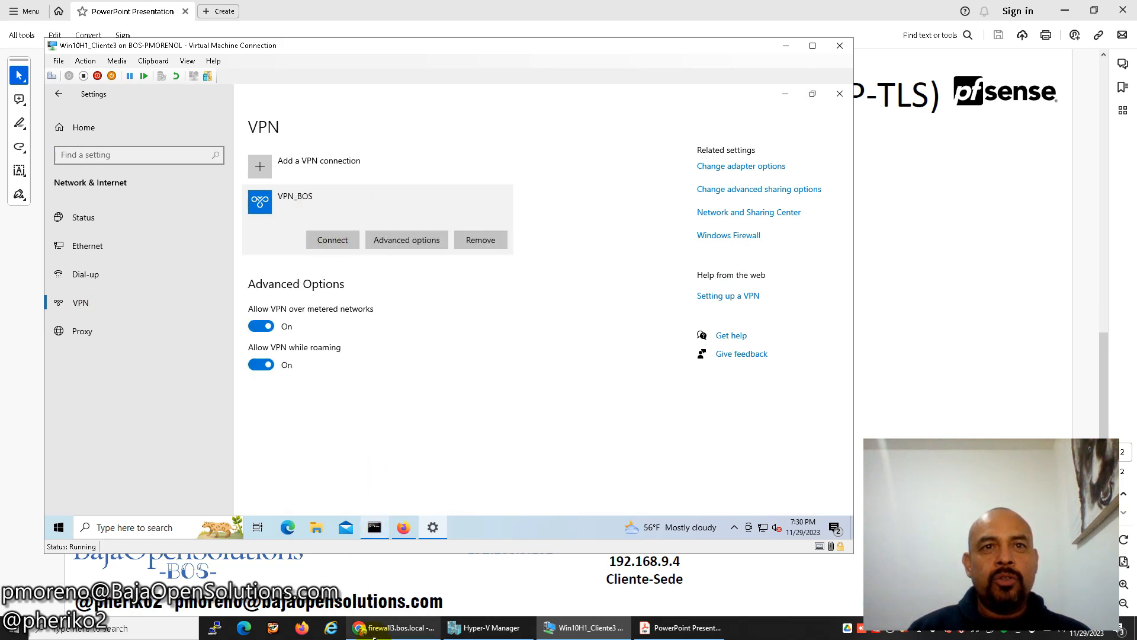
click(394, 627)
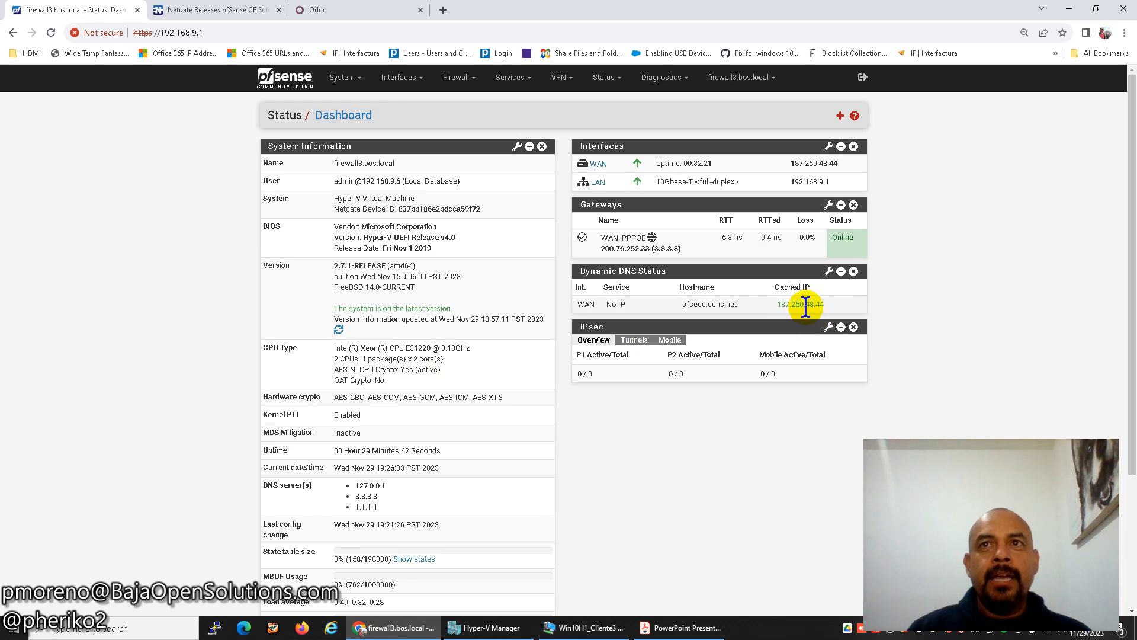
click(583, 627)
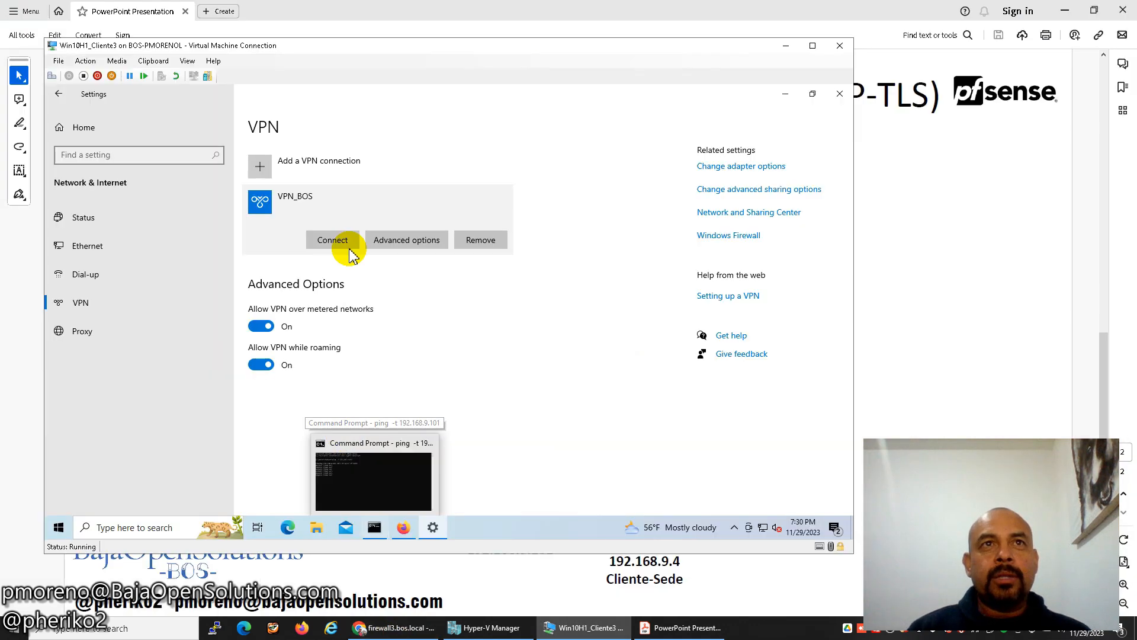
click(403, 528)
click(217, 97)
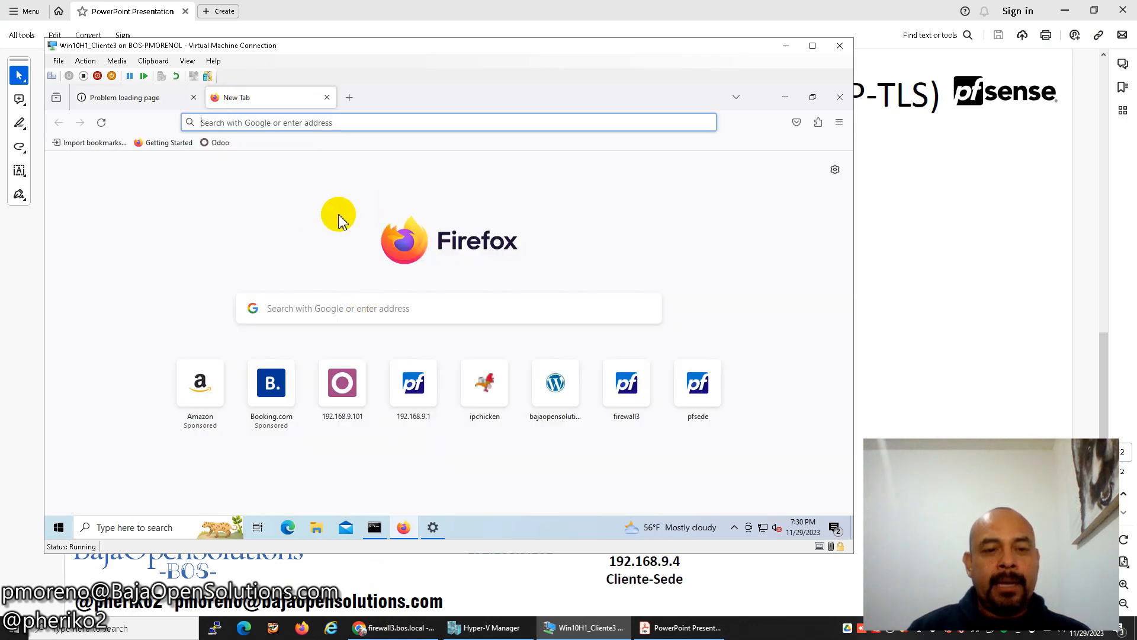
text(ip)
key(BackSpace)
key(BackSpace)
key(BackSpace)
text(ip)
key(Return)
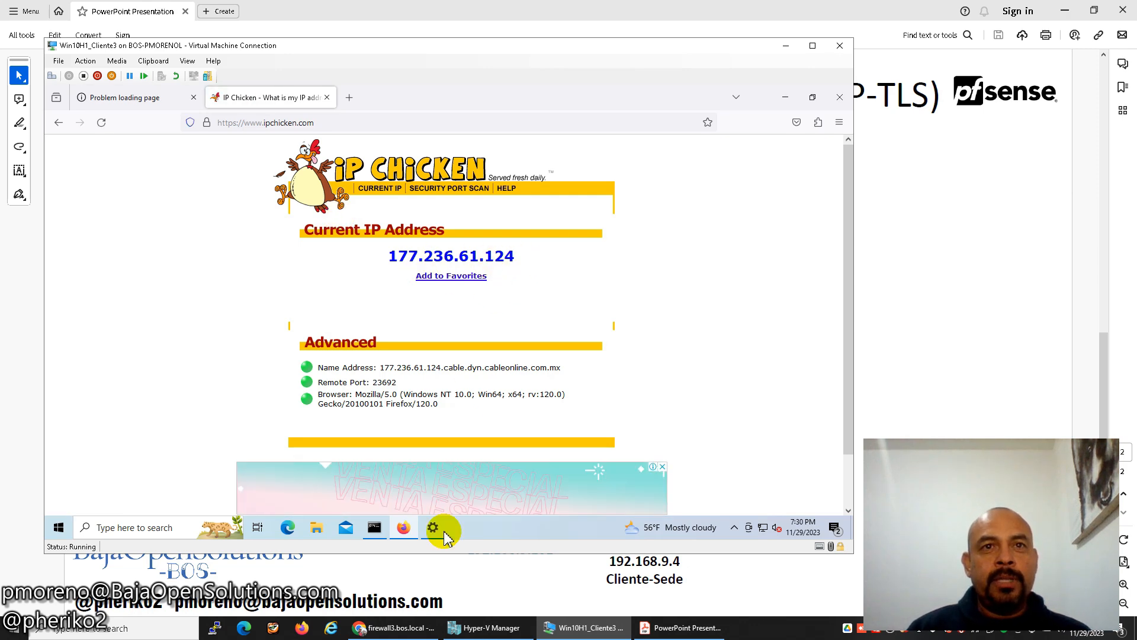
Connect VPN_BOS, accepting the unvalidated server, then minimise Settings and return to the ERP tab.
click(395, 627)
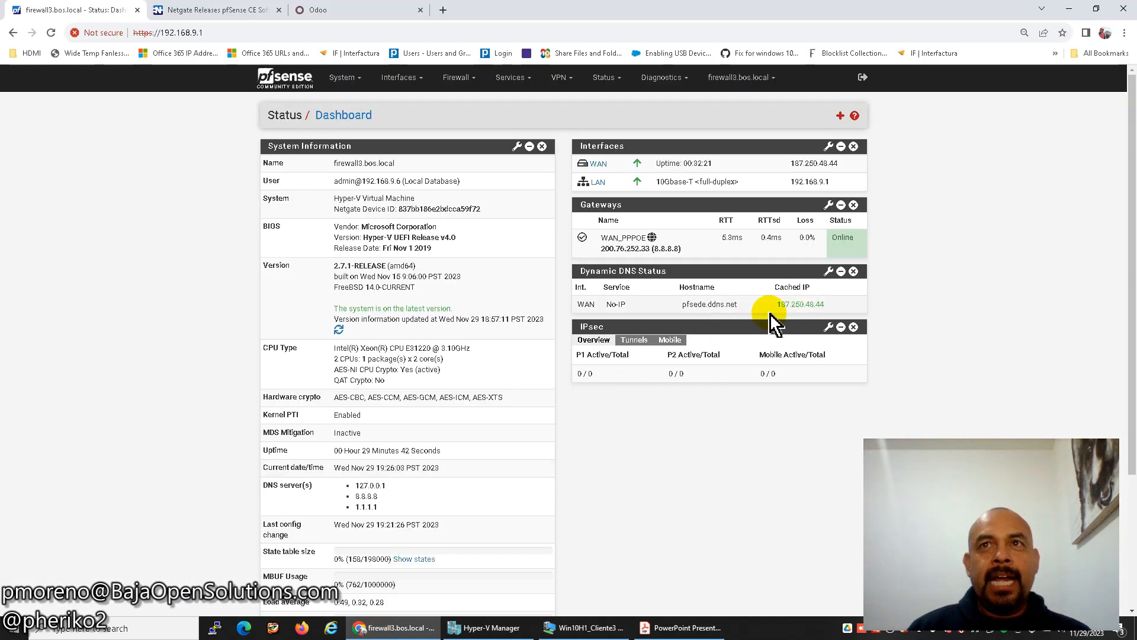
click(555, 616)
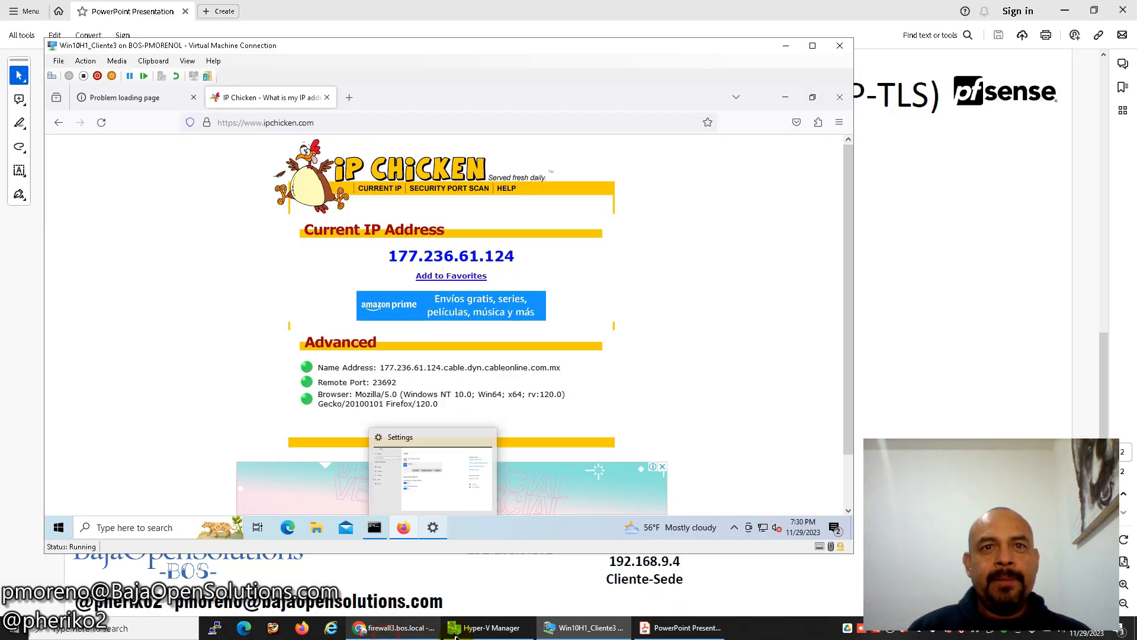
click(555, 613)
click(555, 616)
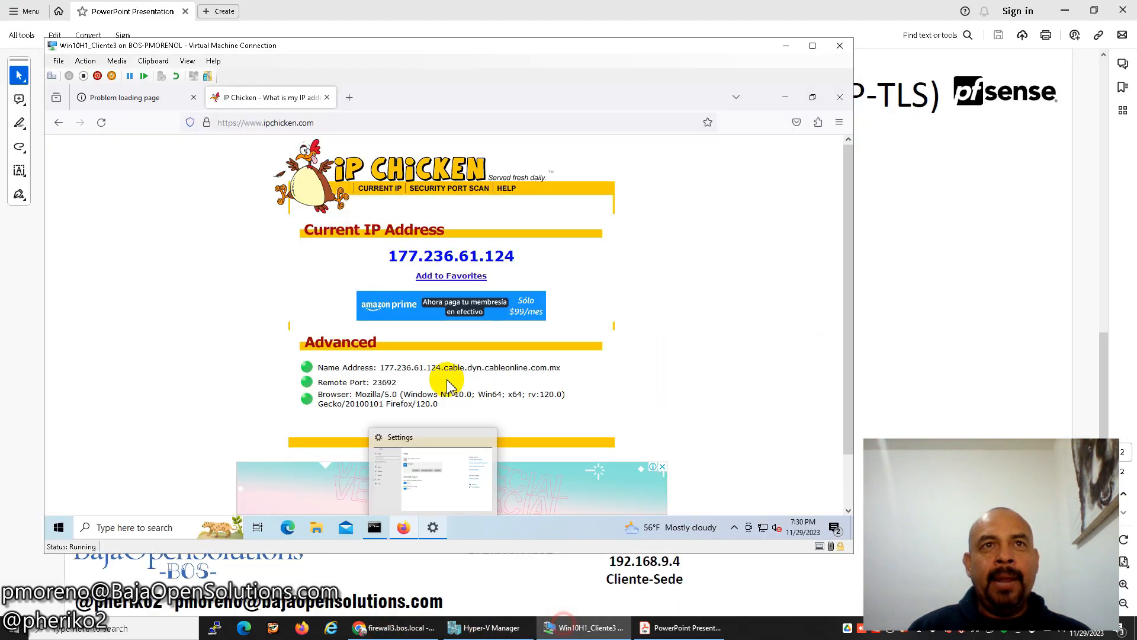
click(431, 526)
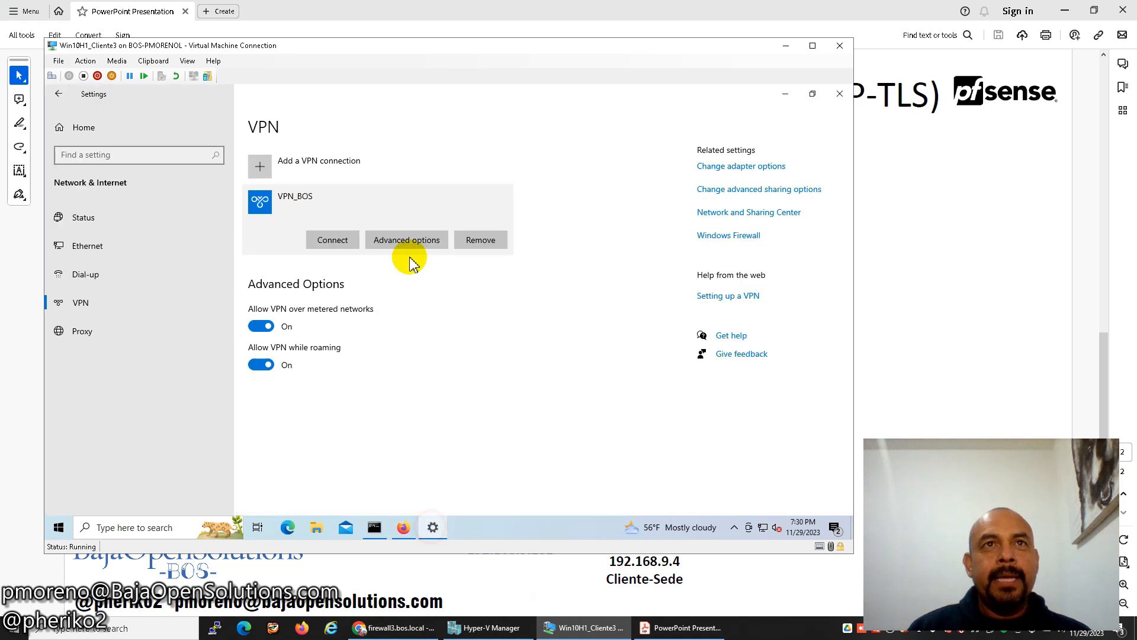
click(333, 242)
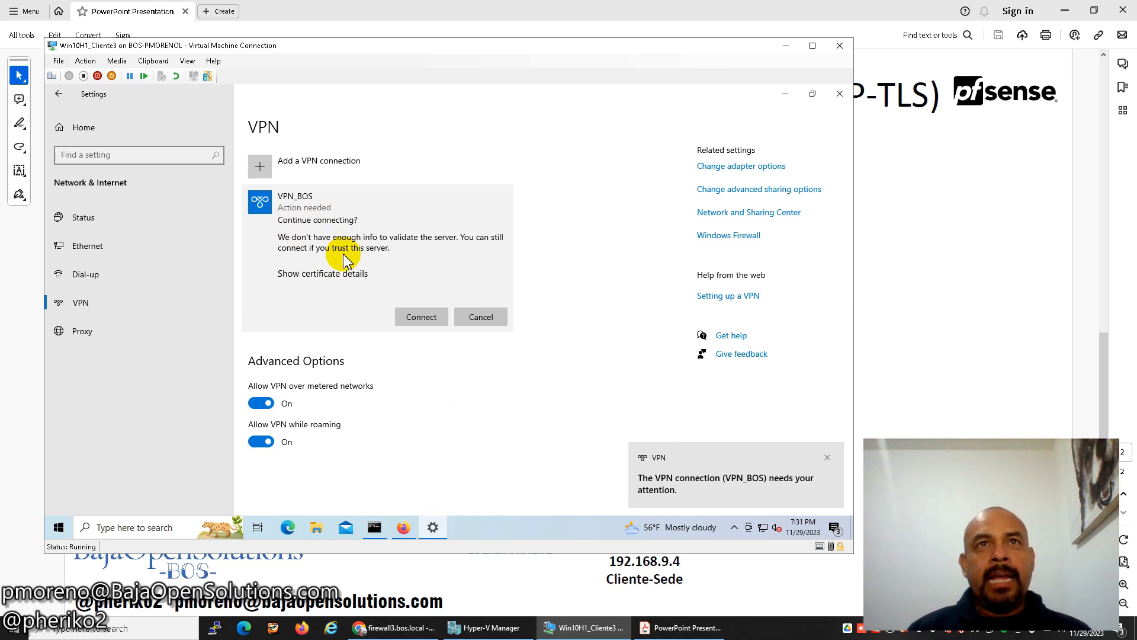
click(425, 318)
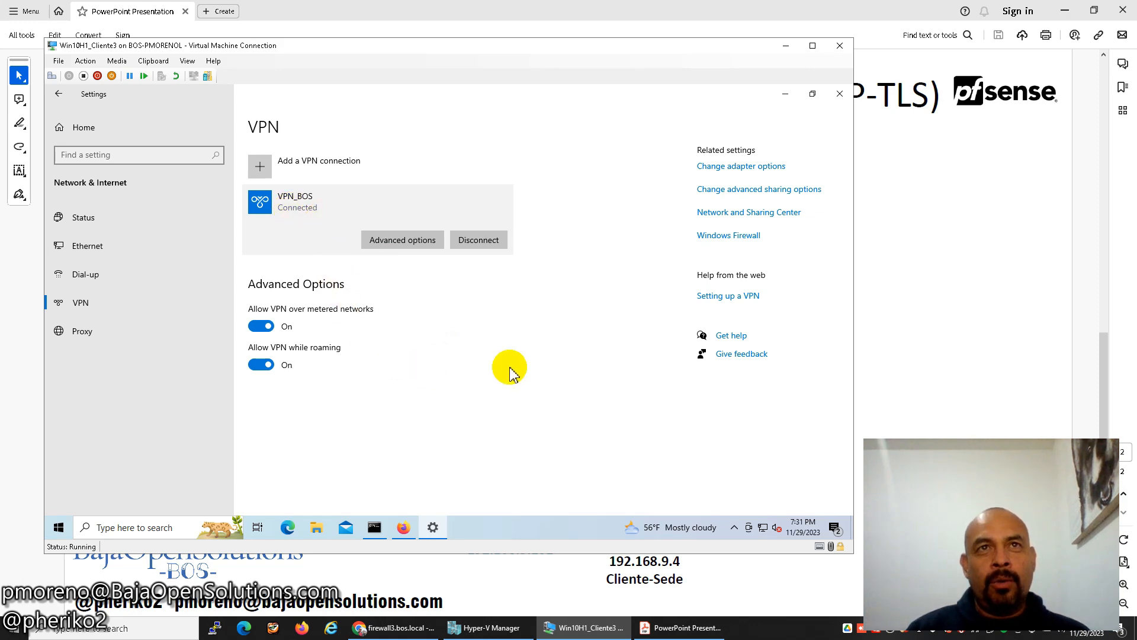
click(786, 94)
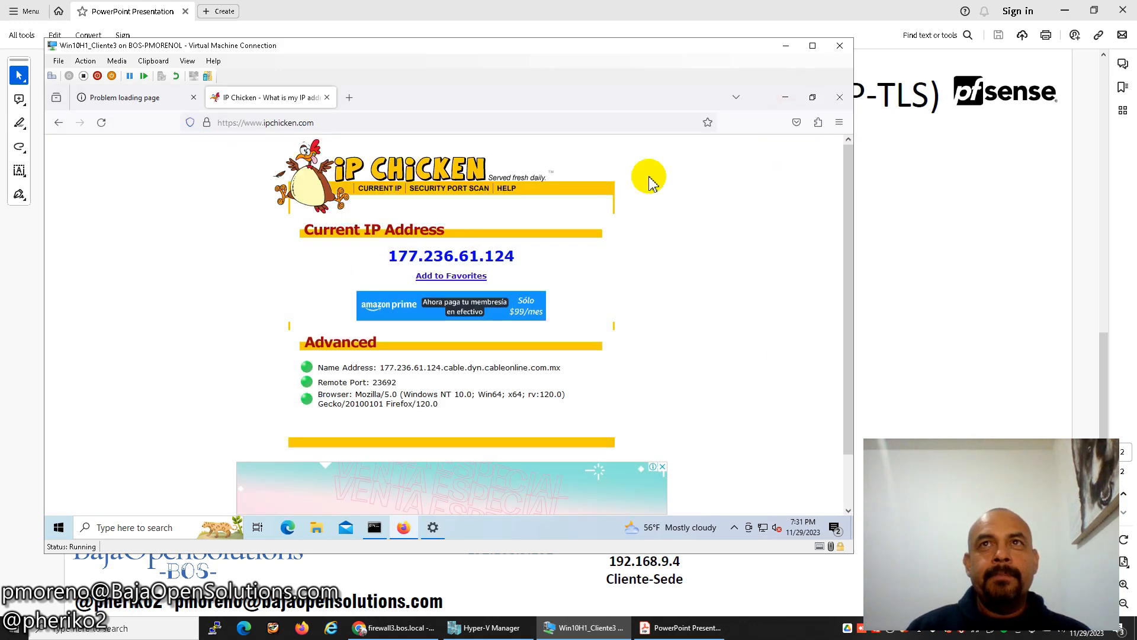
click(171, 99)
Check the ping window, then browse to 192.168.9.1 and sign in to pfSense.
click(374, 527)
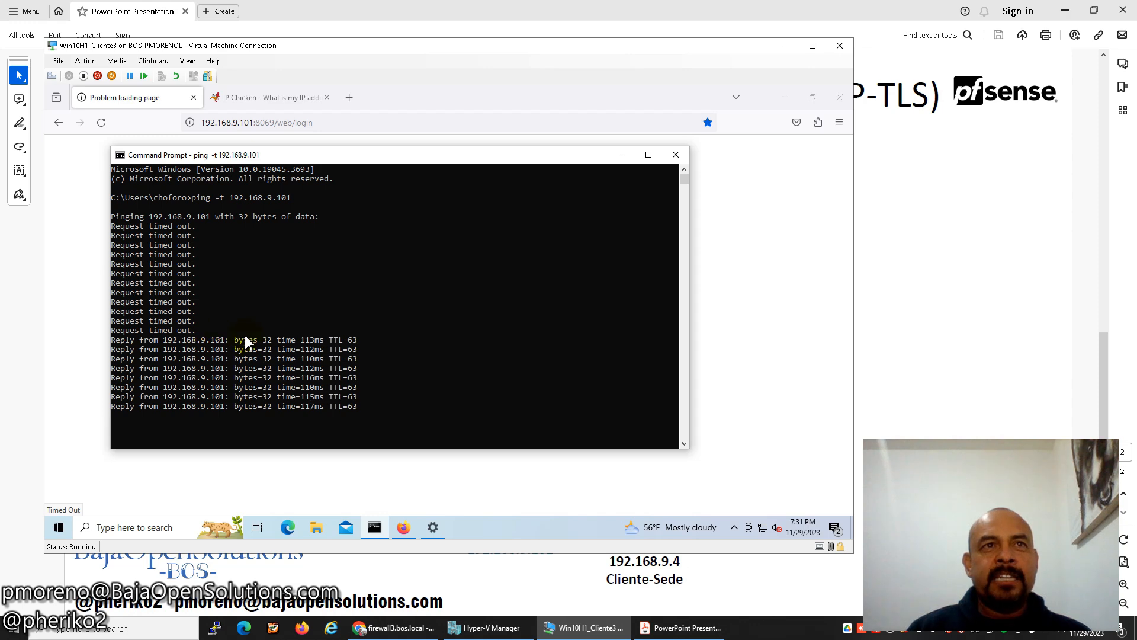
click(403, 527)
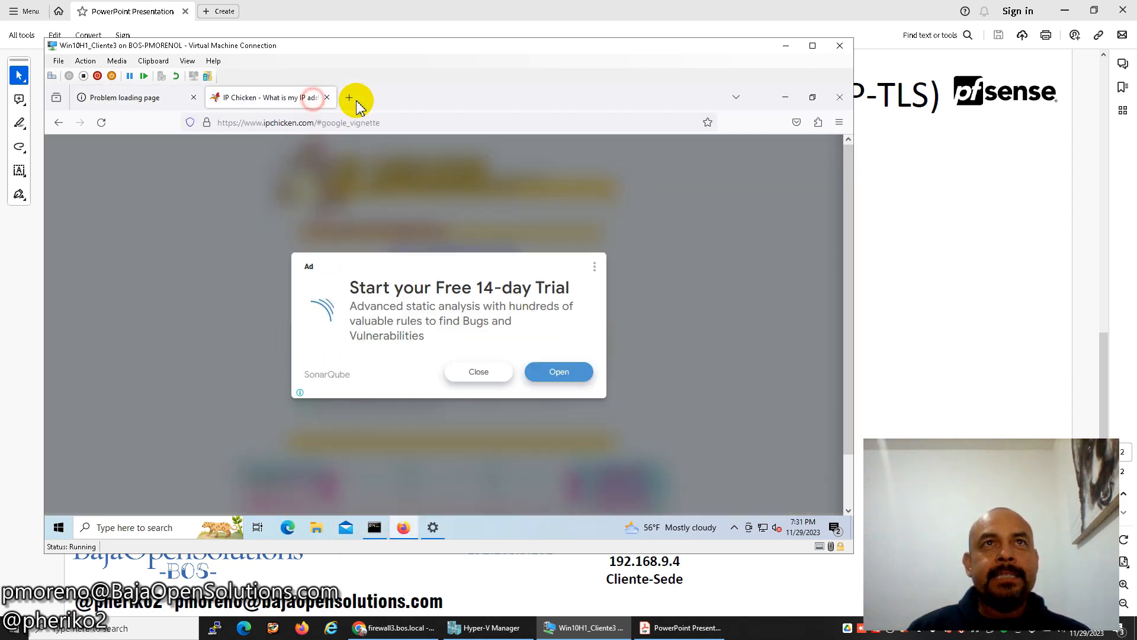
click(349, 98)
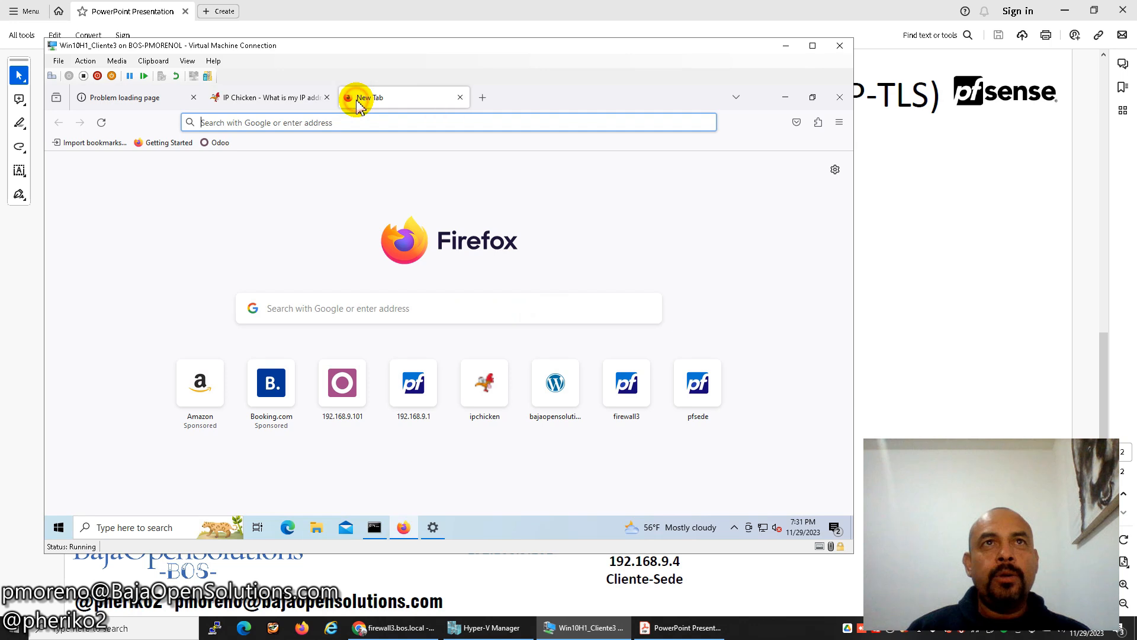
text(192.168.9.101:806)
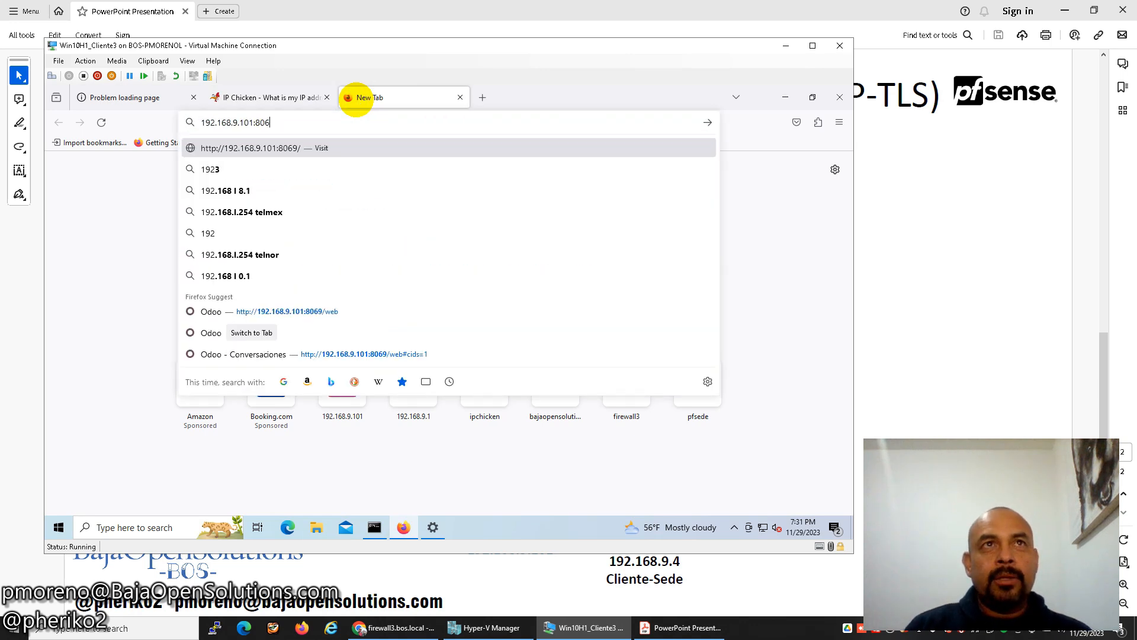
key(BackSpace)
key(BackSpace)
key(BackSpace)
key(Return)
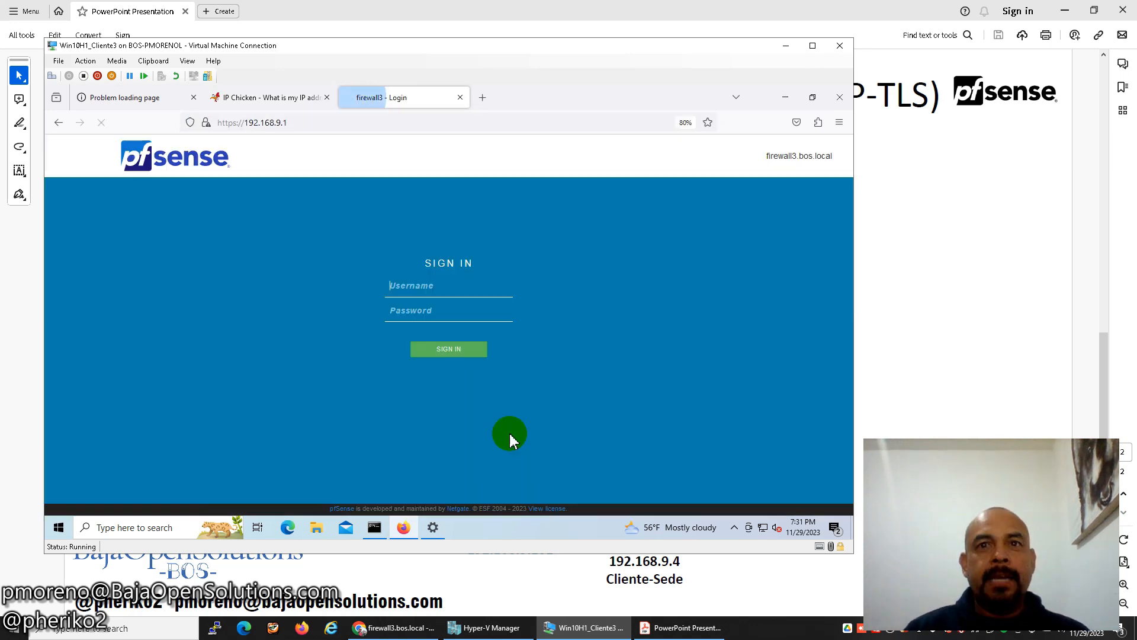
click(675, 628)
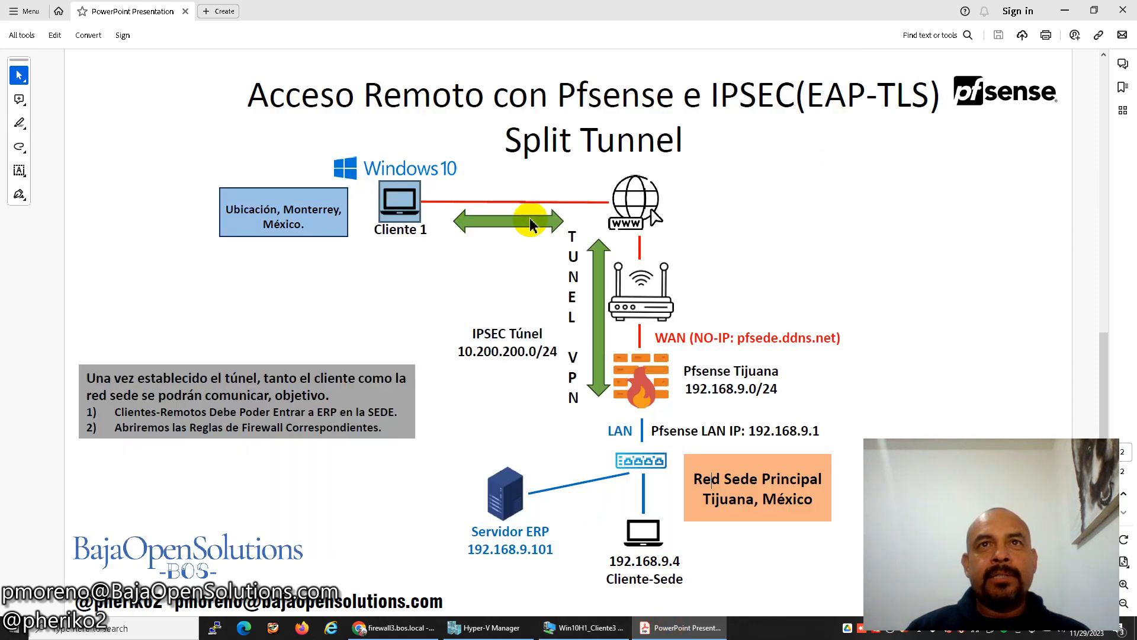
click(584, 627)
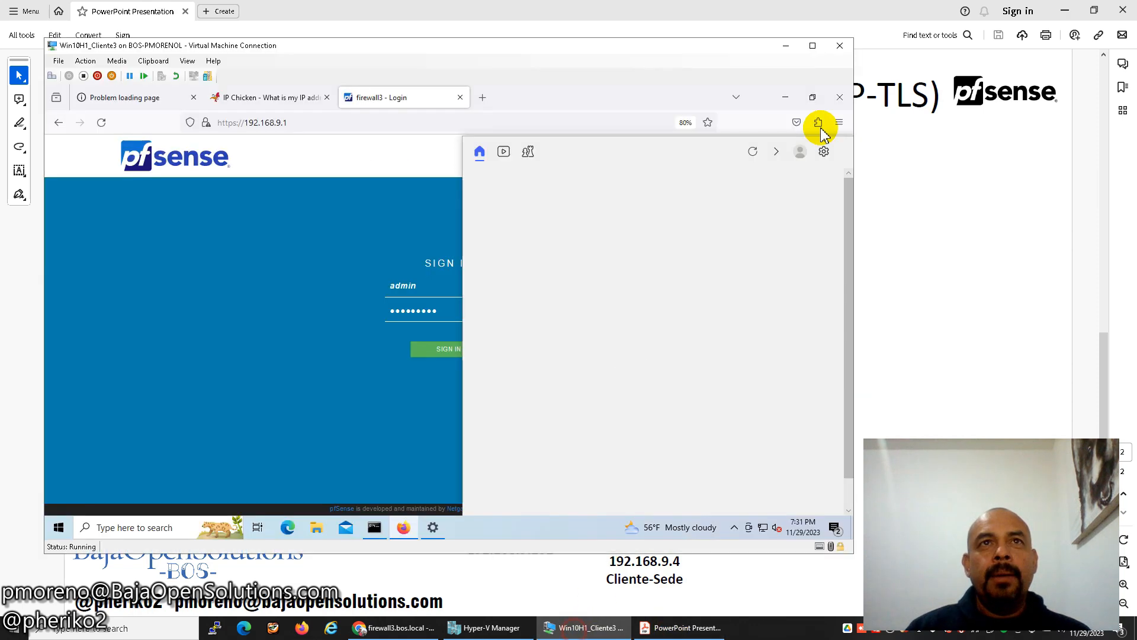
click(446, 343)
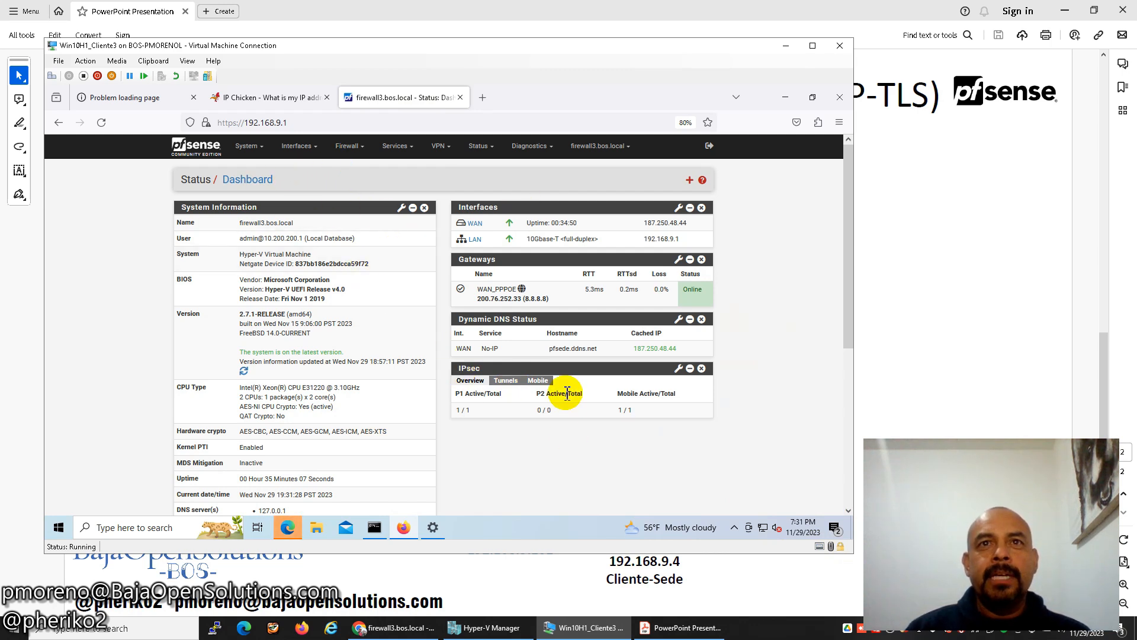
Confirm the mobile client in the IPsec widget, then show child SA entries under Status > IPsec.
click(538, 381)
drag(460, 412, 557, 414)
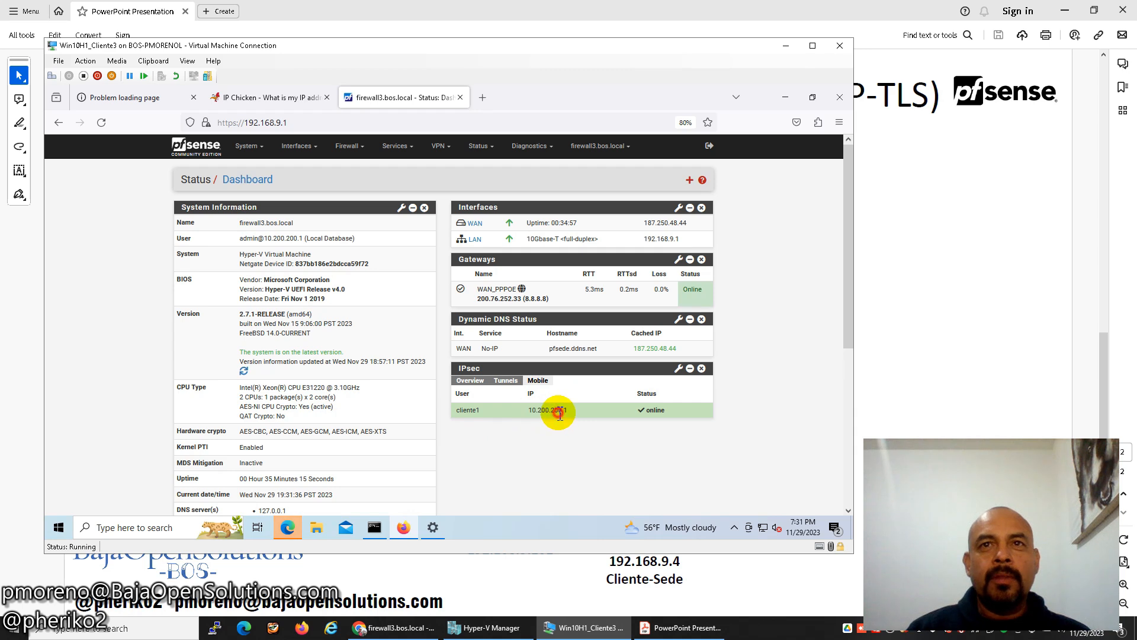
click(480, 148)
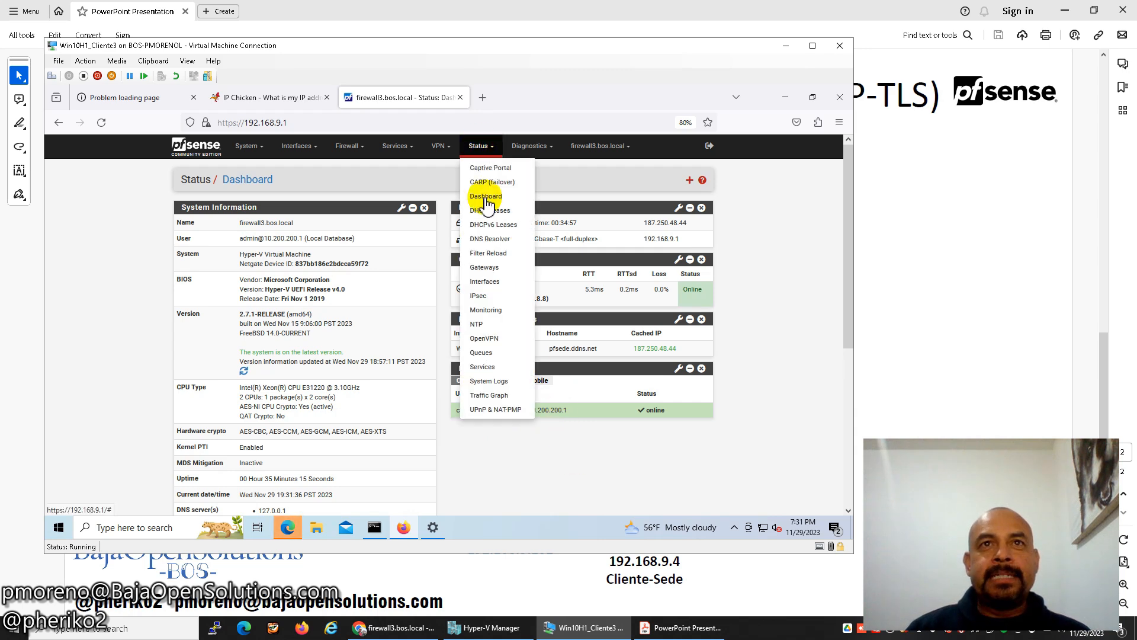
click(493, 300)
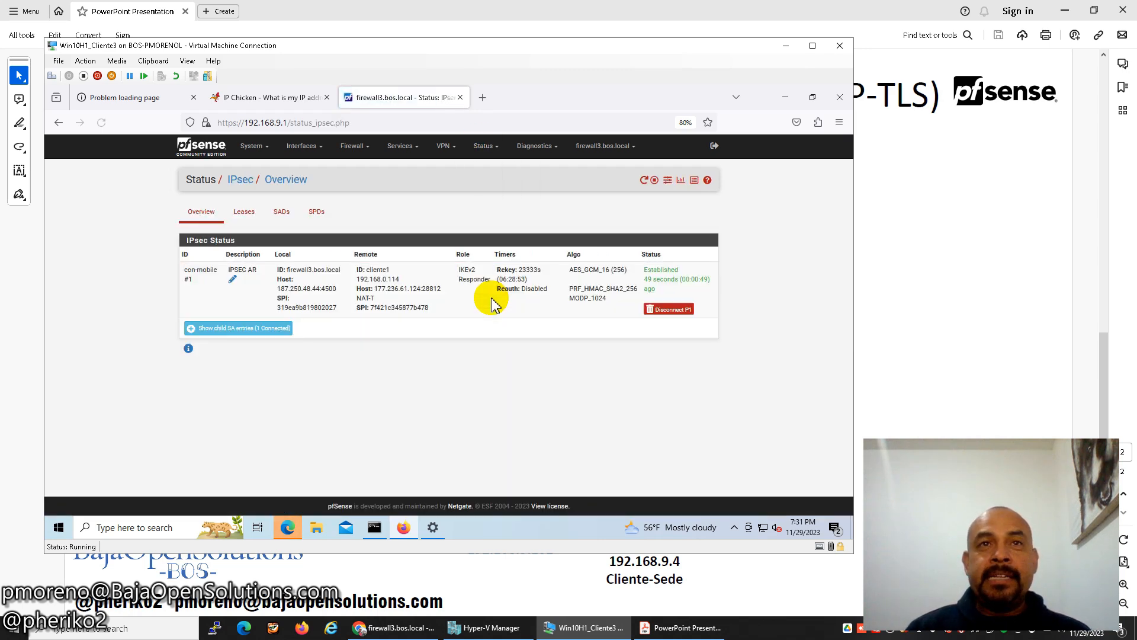
click(284, 329)
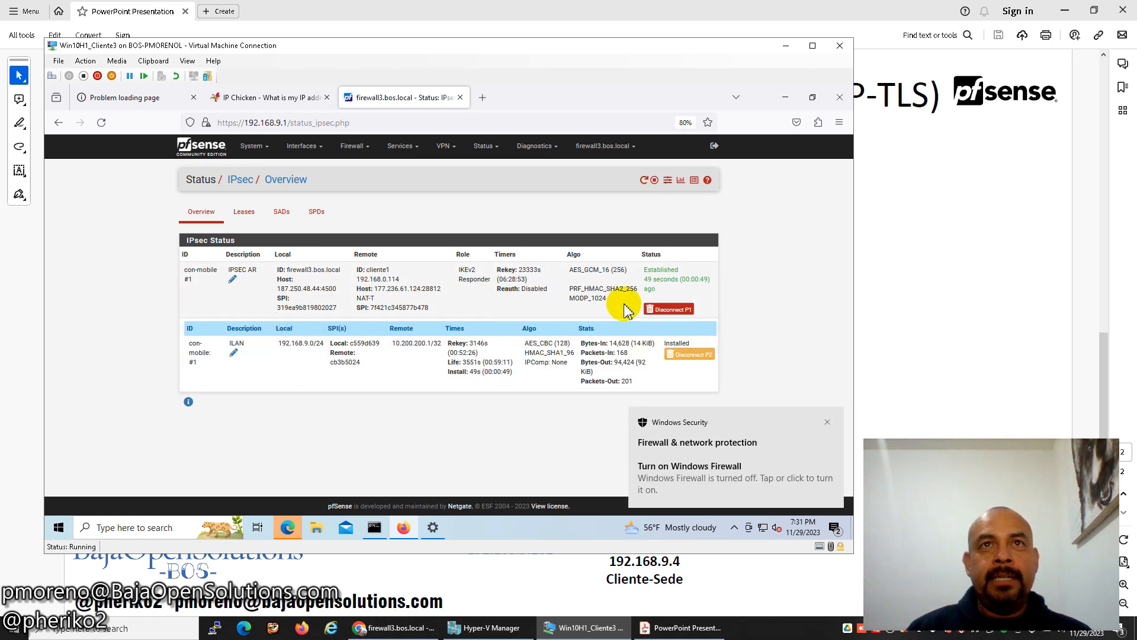
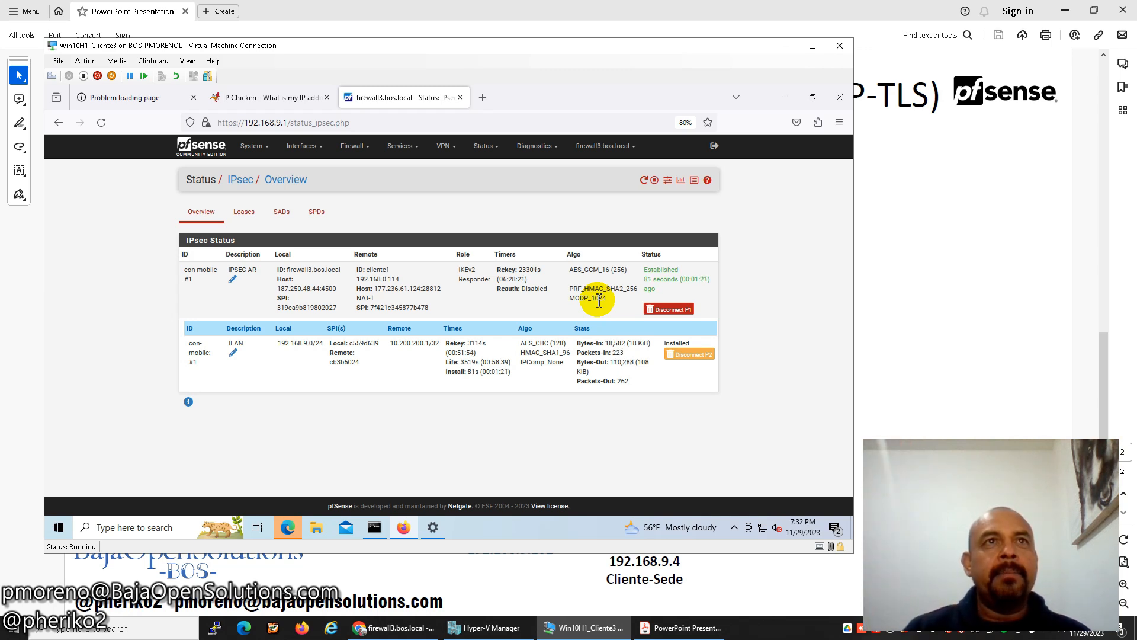
Review the mobile tunnel's IPsec Leases, SADs and SPDs, ending on the two ESP policies for 10.200.200.1.
click(244, 212)
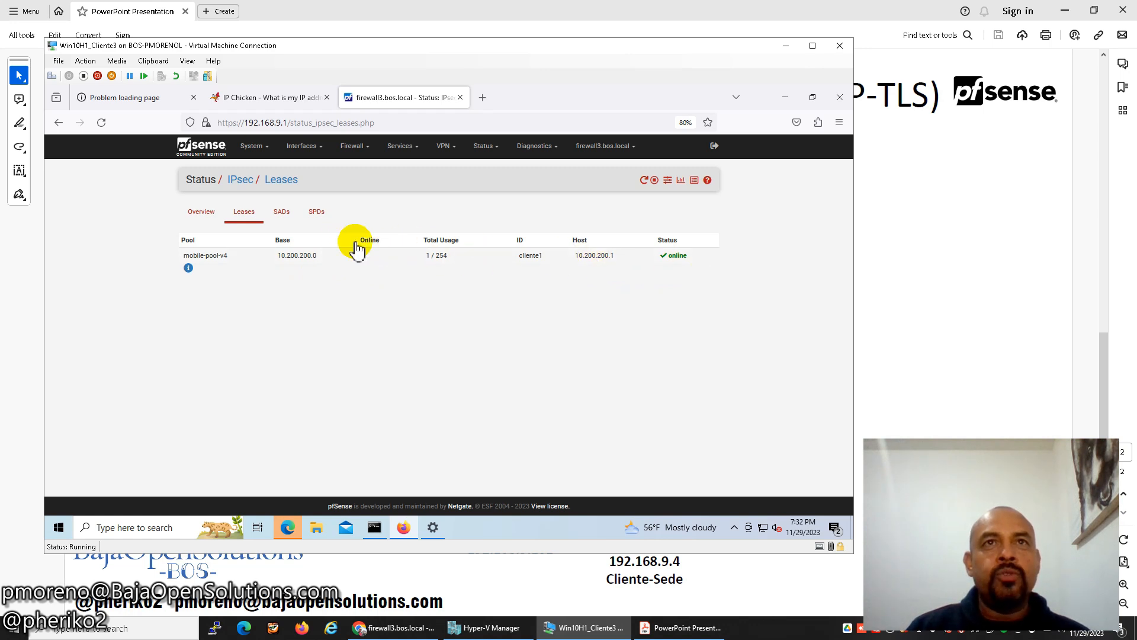
click(249, 212)
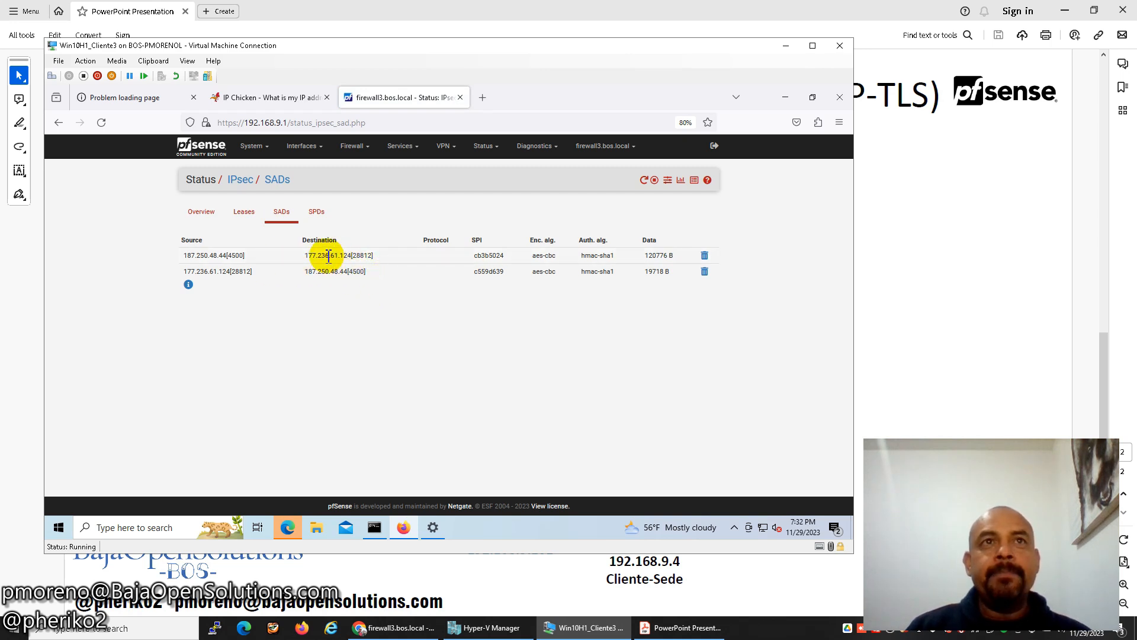
click(316, 216)
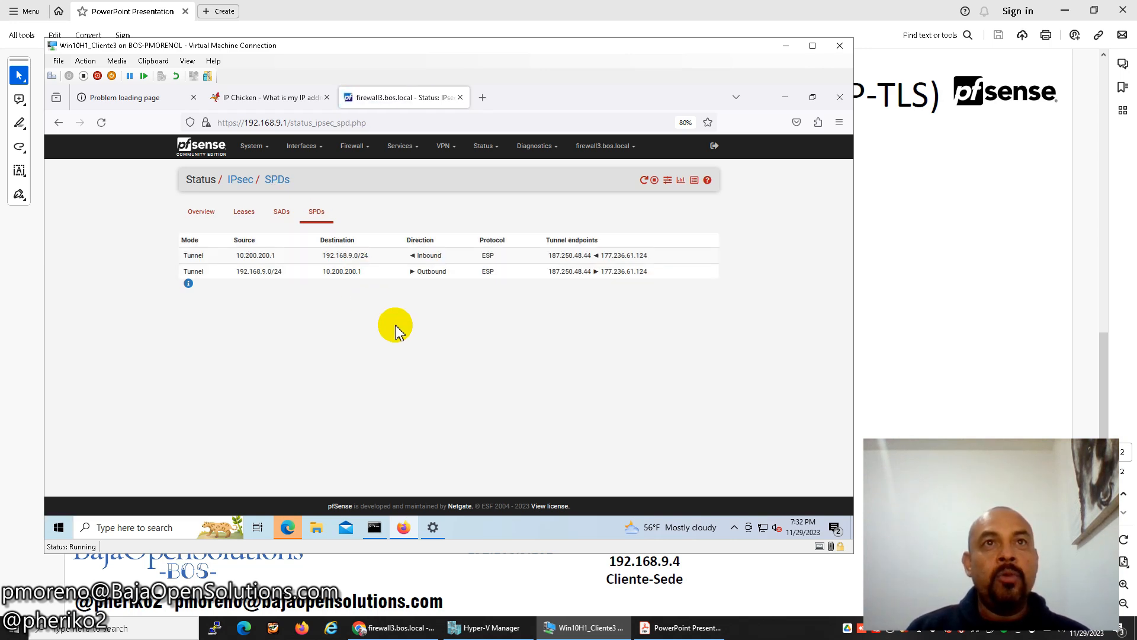
click(479, 153)
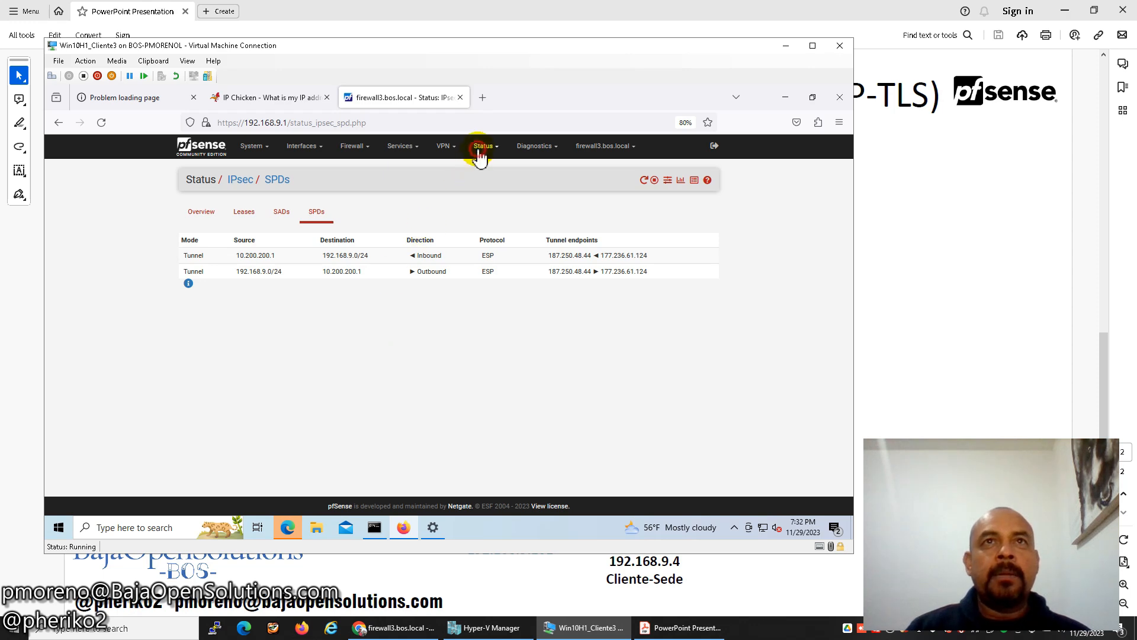
Open the IPsec system log and scroll through the charon entries.
click(482, 385)
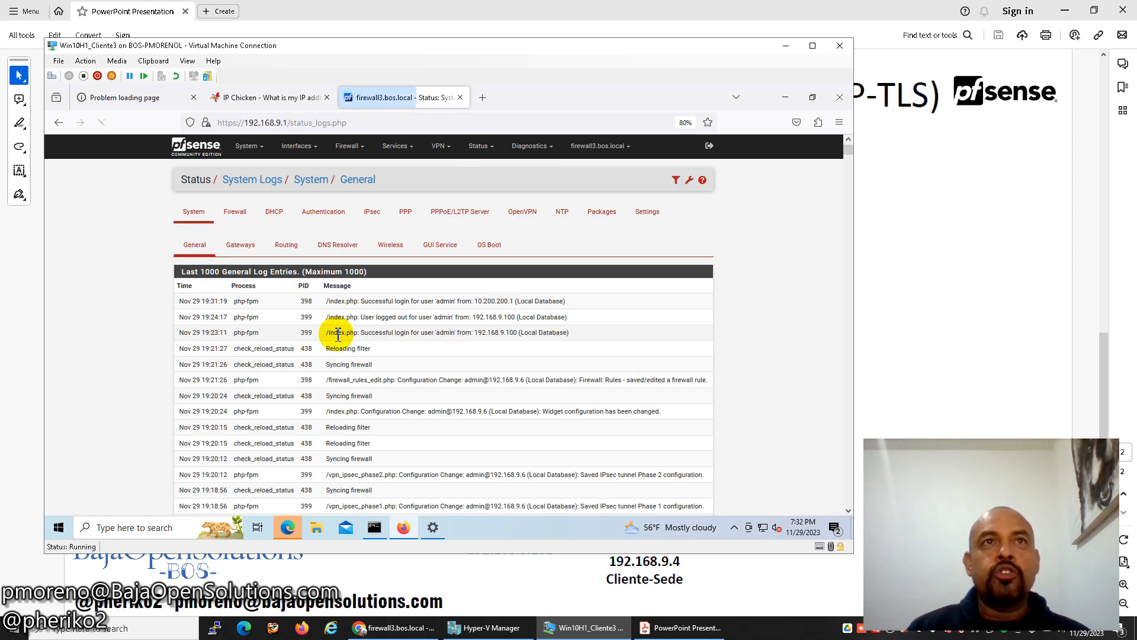
click(372, 212)
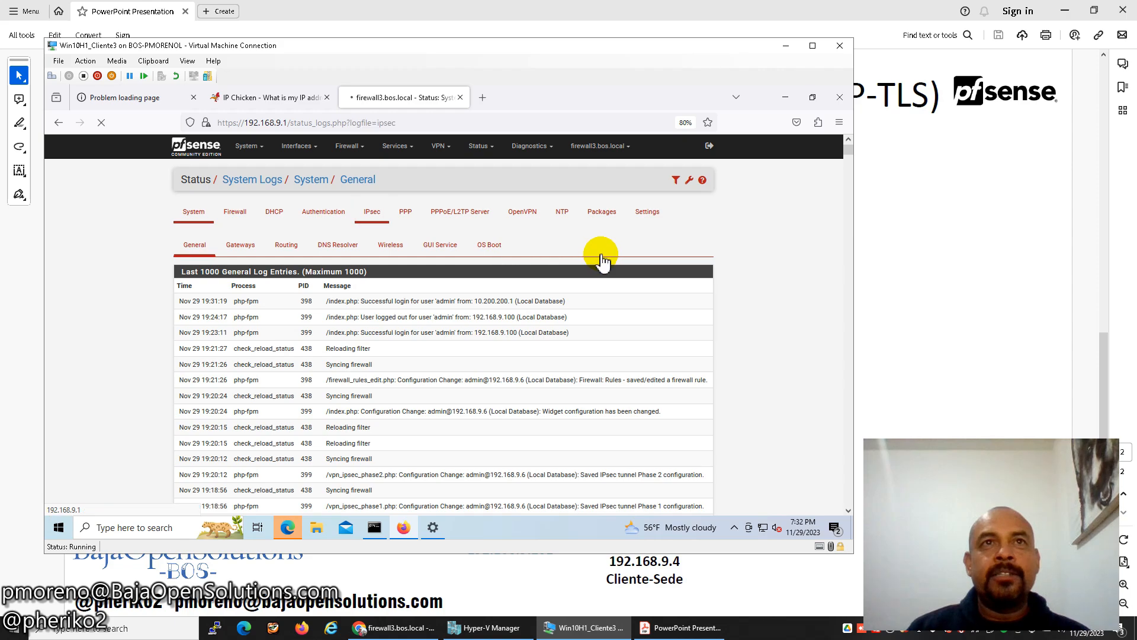
mouse_move(848, 153)
mouse_down()
mouse_move(829, 292)
mouse_move(847, 414)
mouse_move(846, 160)
mouse_up()
scroll(624, 362, up, 3)
scroll(676, 290, down, 10)
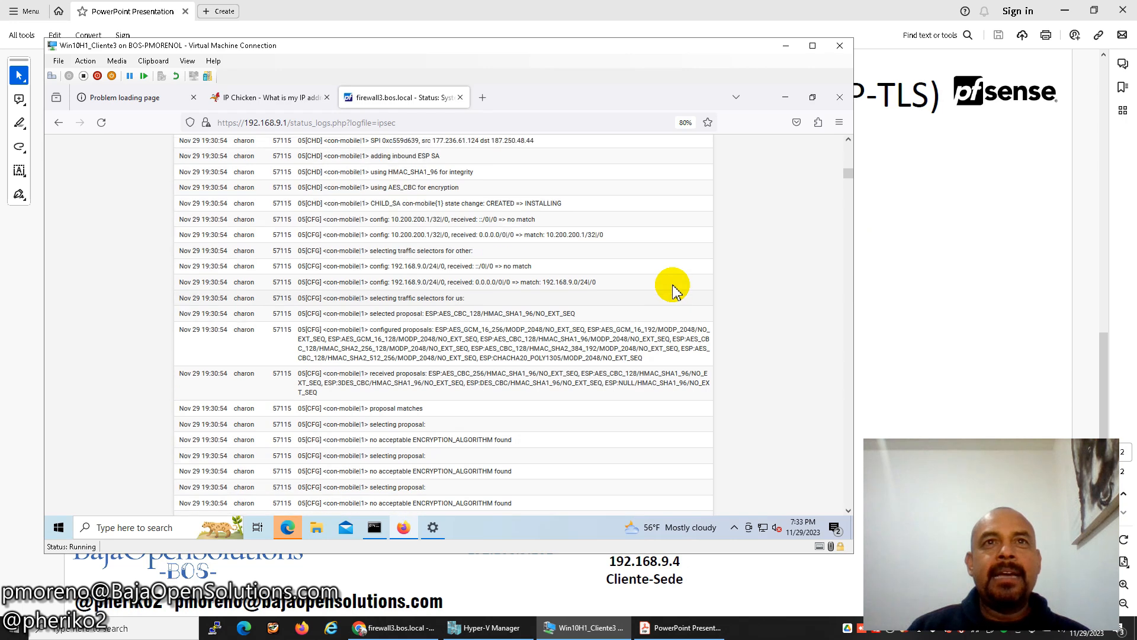
scroll(675, 290, up, 1)
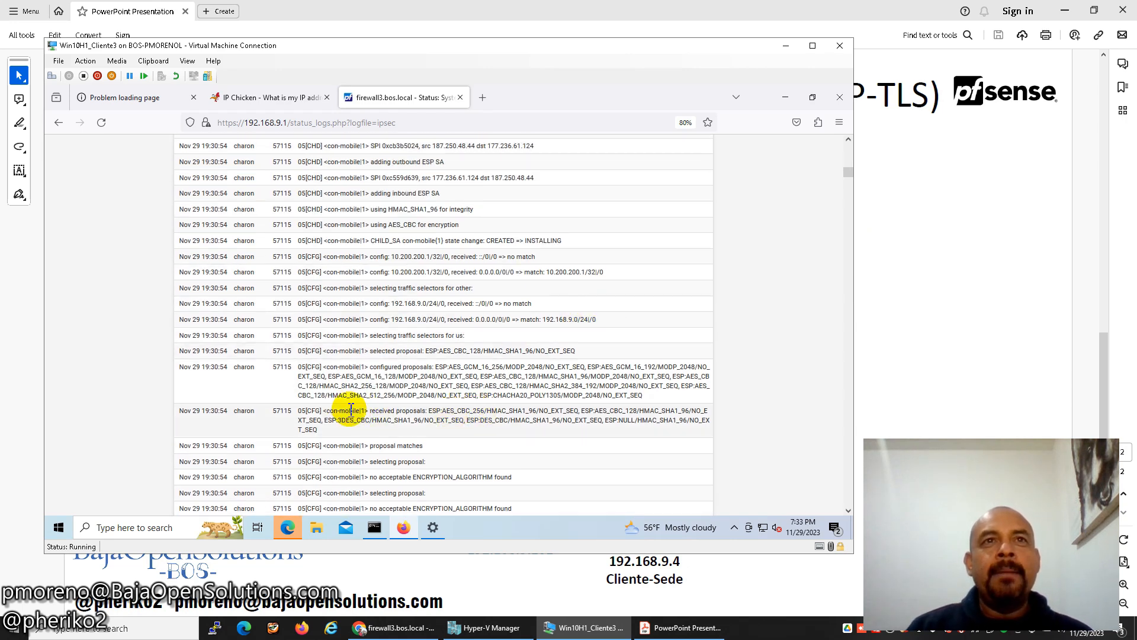
Highlight the received AES_CBC, configured AES GCM and negotiated AES_CBC_128 proposal lines from 19:30:54.
drag(429, 411, 457, 410)
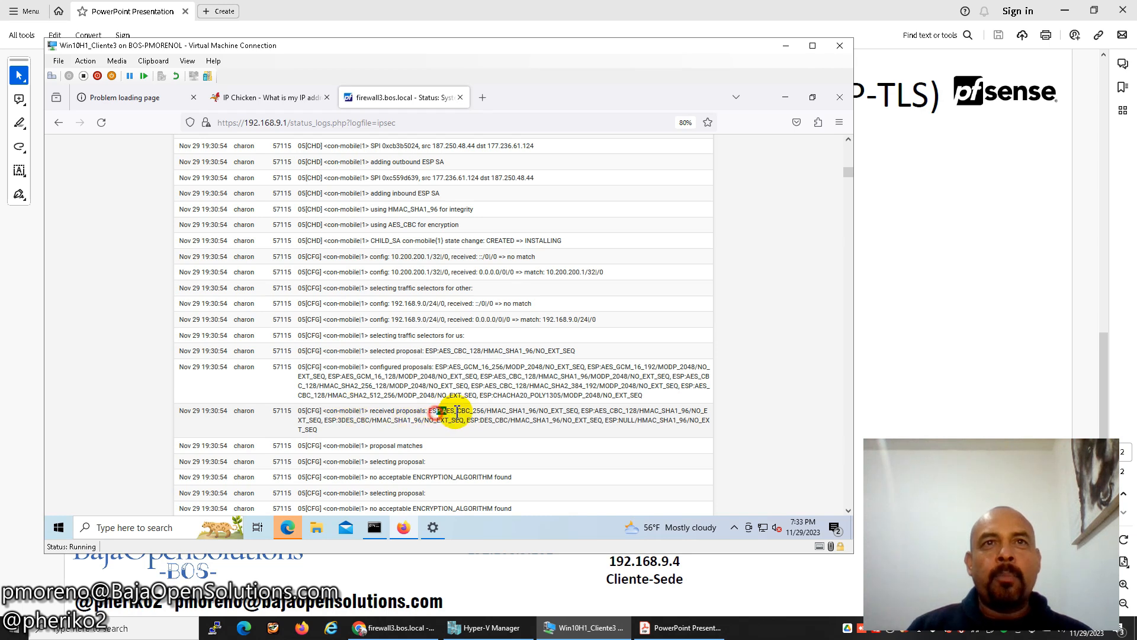
drag(445, 367, 503, 368)
drag(424, 350, 517, 353)
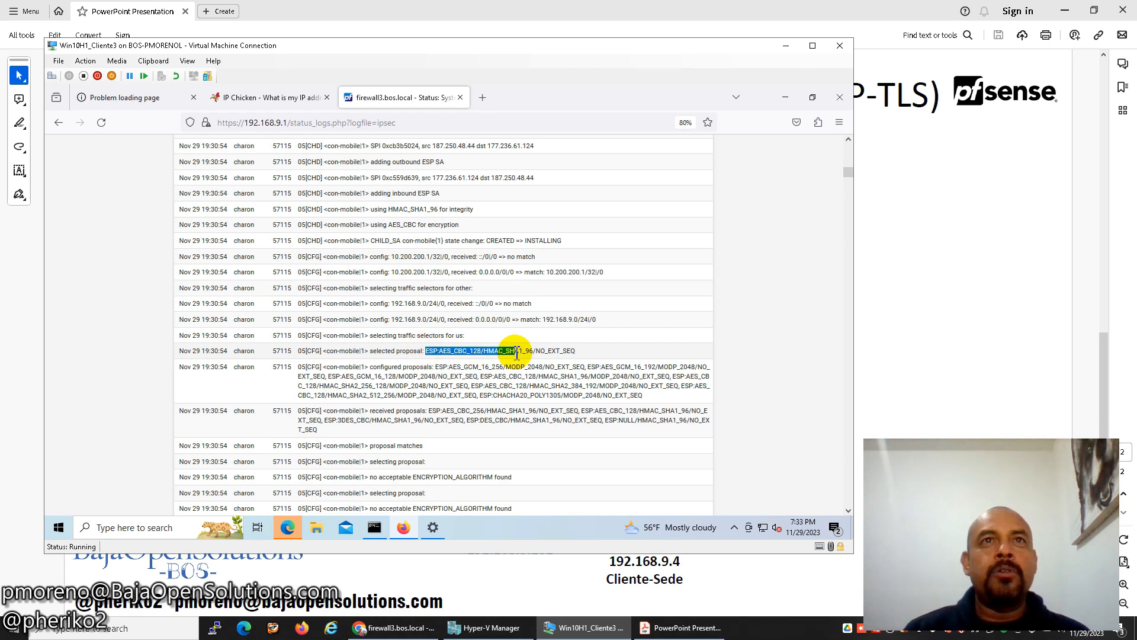
scroll(560, 349, up, 8)
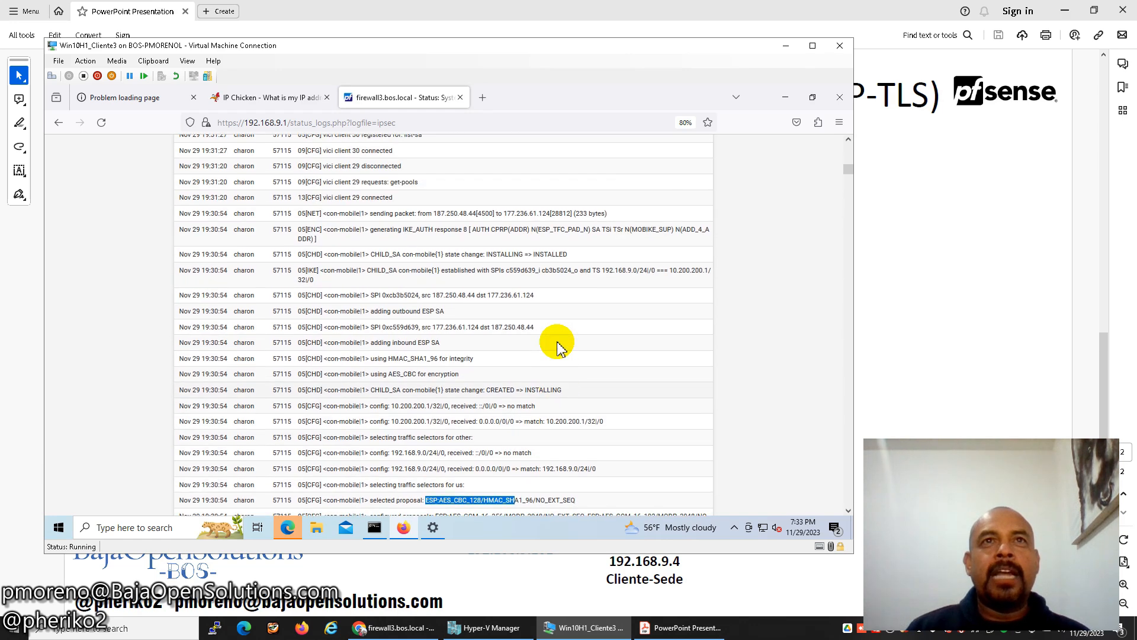
scroll(560, 349, up, 10)
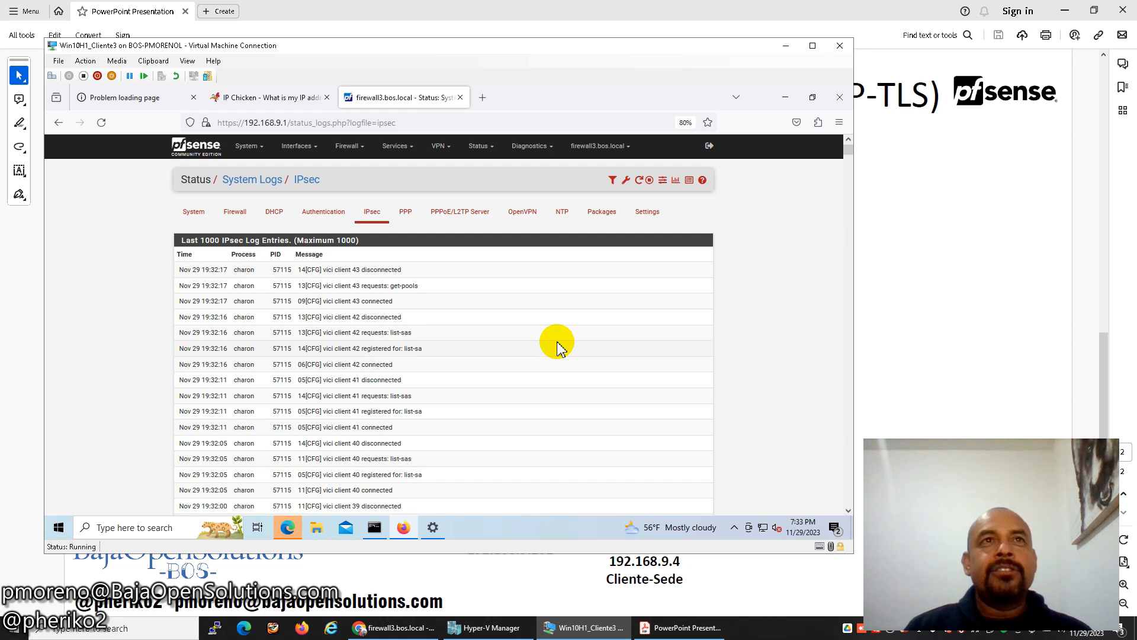
Reload Odoo at 192.168.9.101, sign in to the empty Conversaciones inbox, then show the network diagram slide.
click(193, 147)
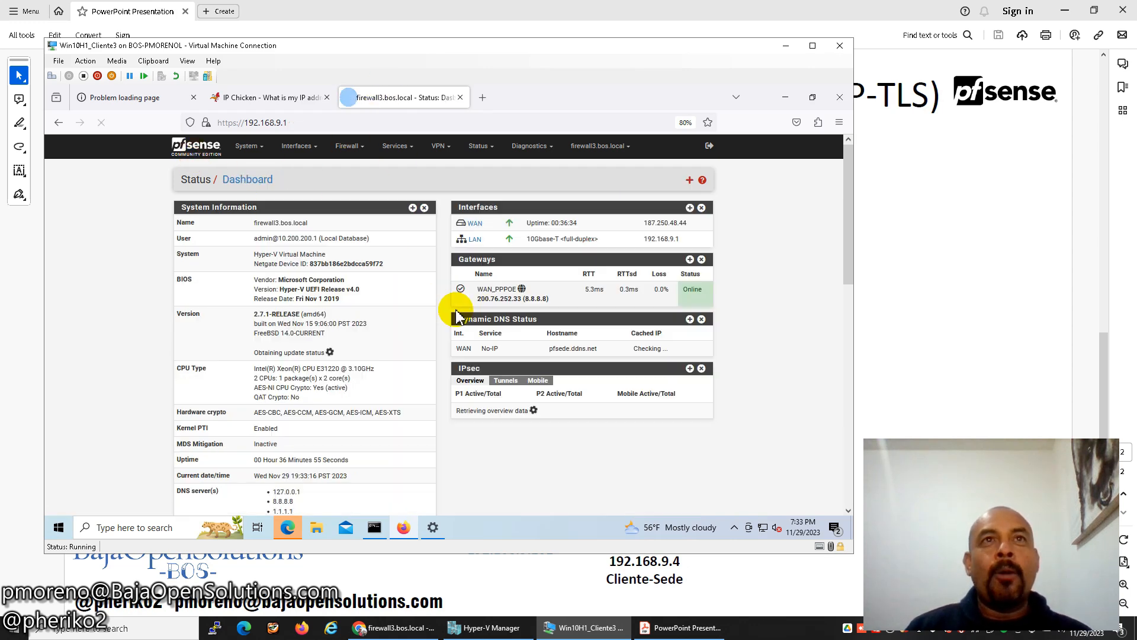
click(157, 101)
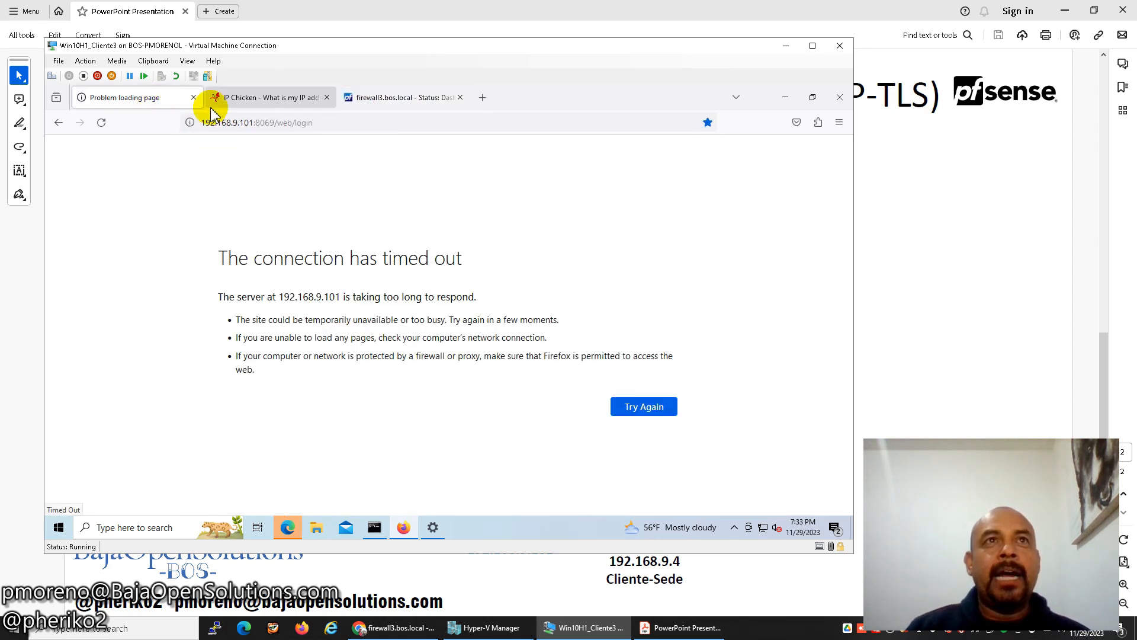
click(638, 411)
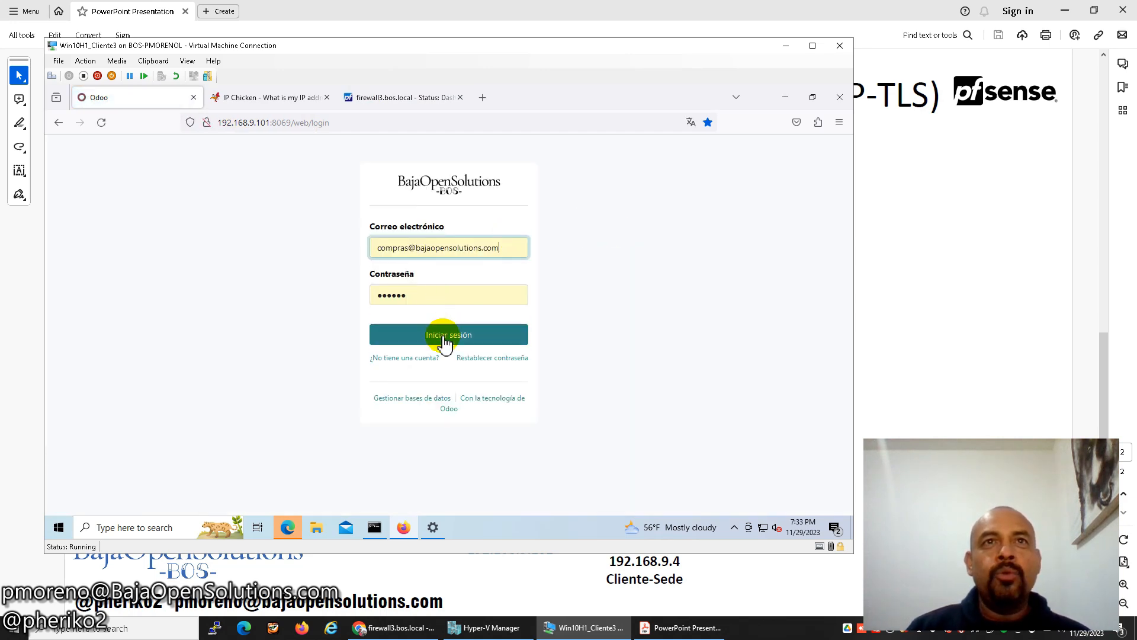
click(444, 339)
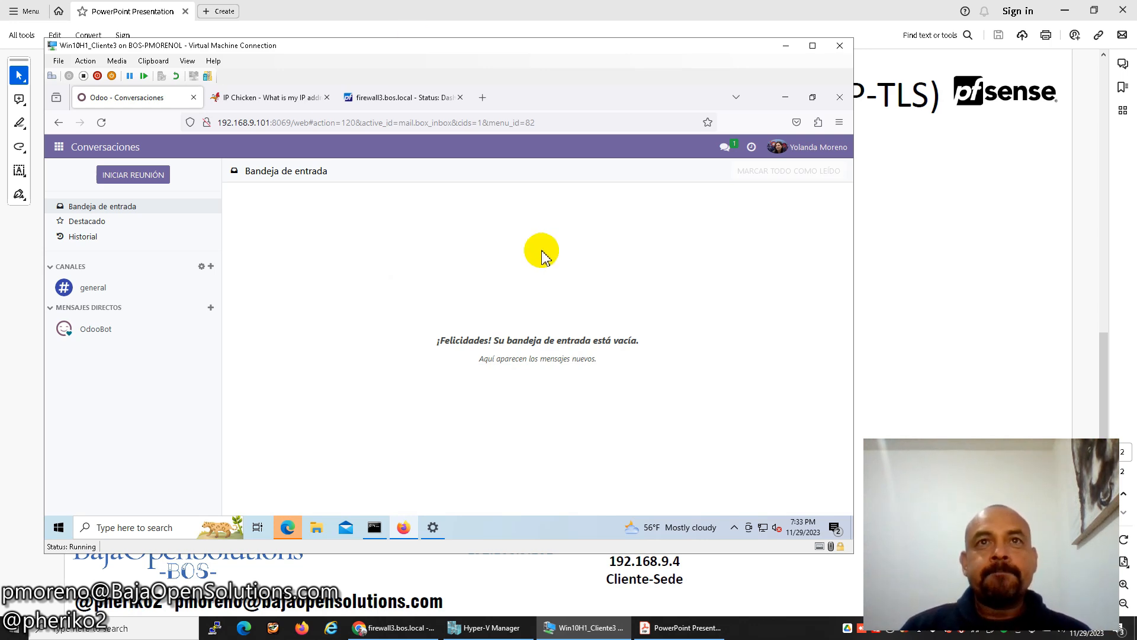
click(686, 627)
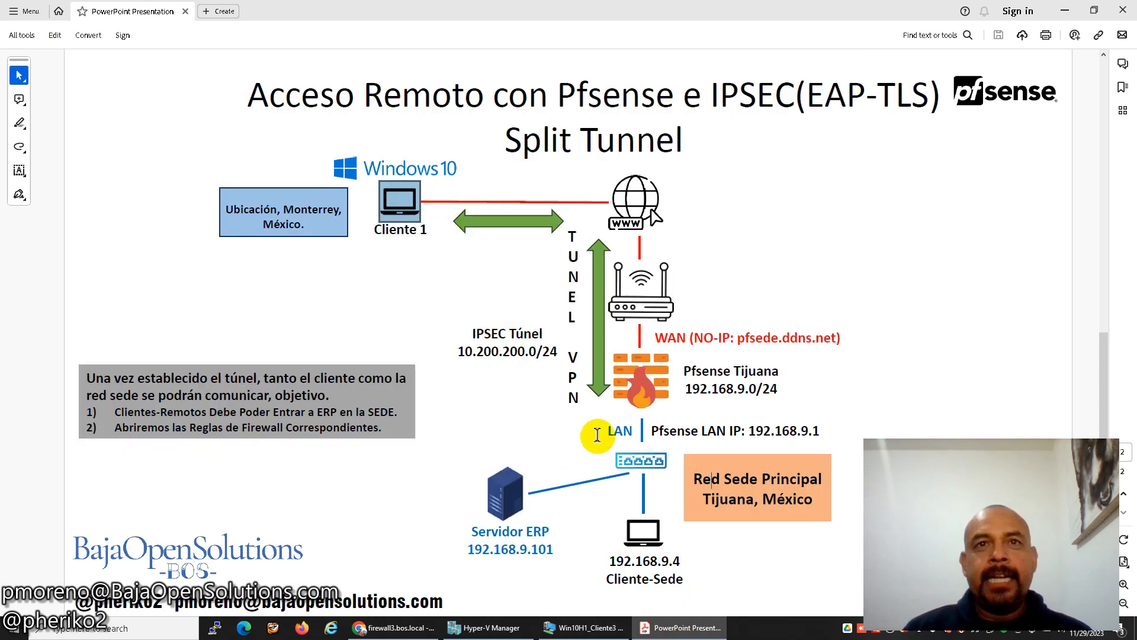
Reload and then close the host browser's pfSense dashboard tab.
click(427, 628)
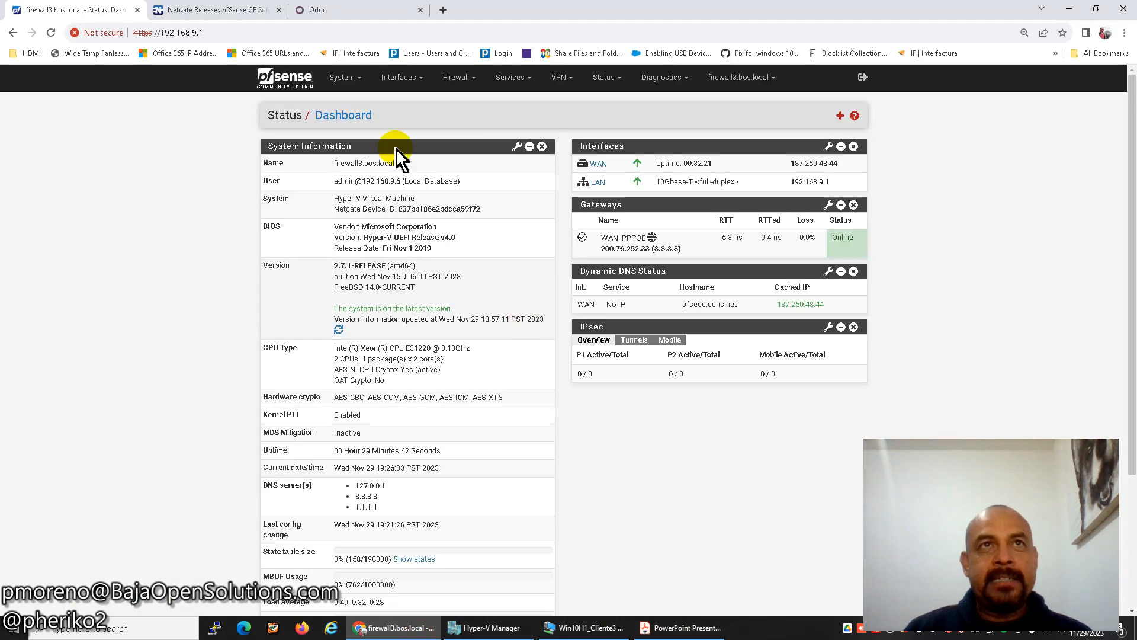
click(400, 77)
click(339, 87)
click(333, 125)
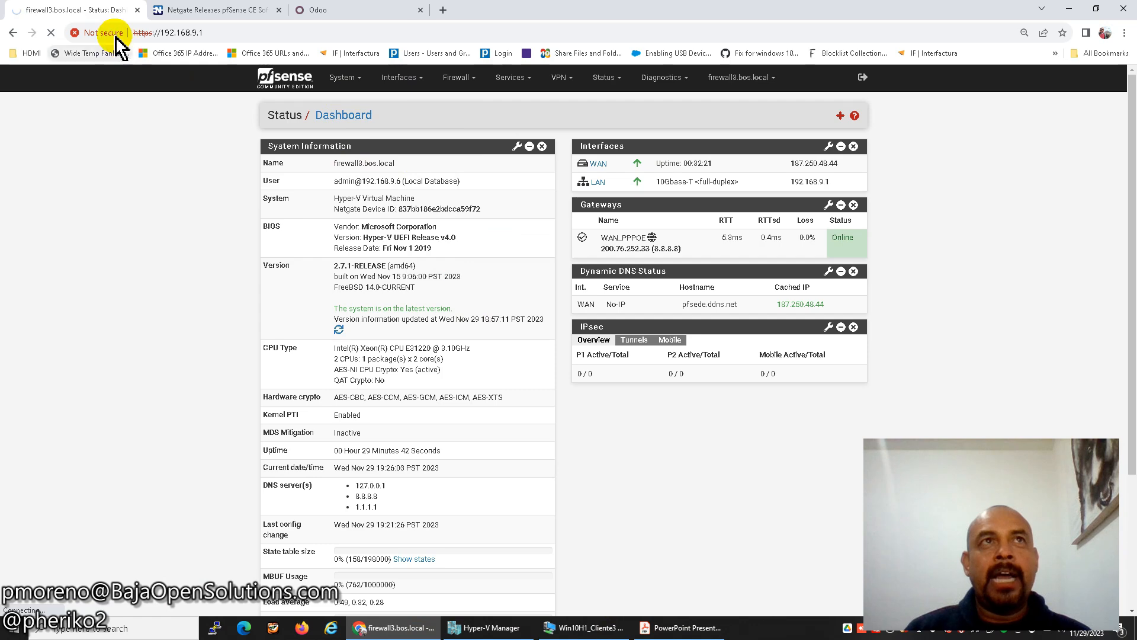
click(137, 10)
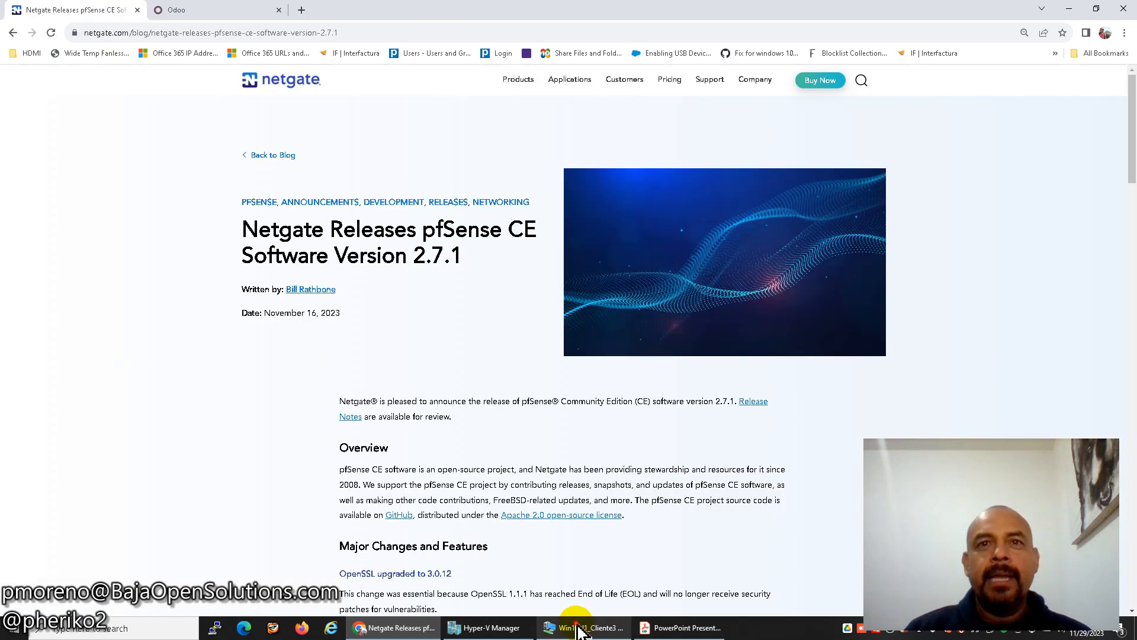
In the client VM's pfSense, open System > Certificates and dismiss the news panel and Edge window.
click(596, 626)
click(354, 102)
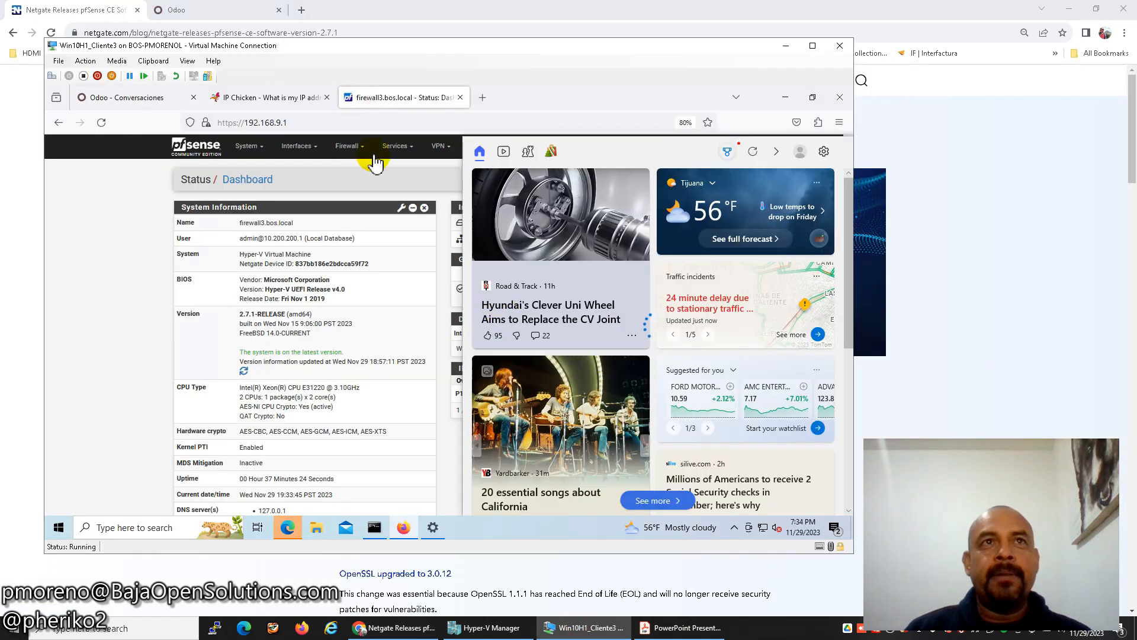
click(127, 189)
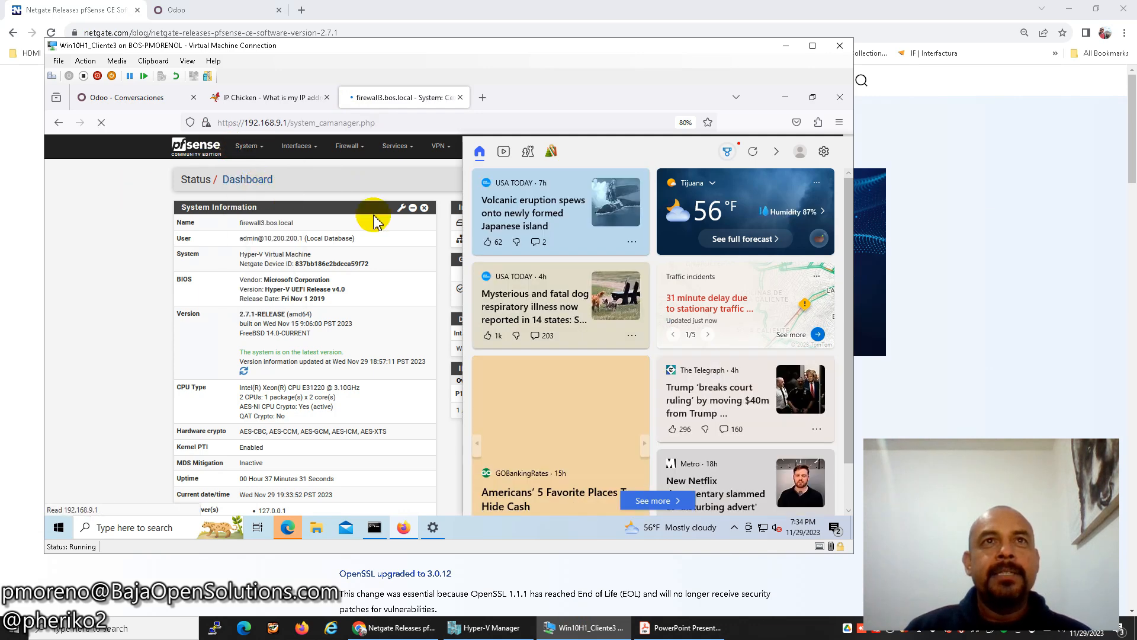
click(777, 155)
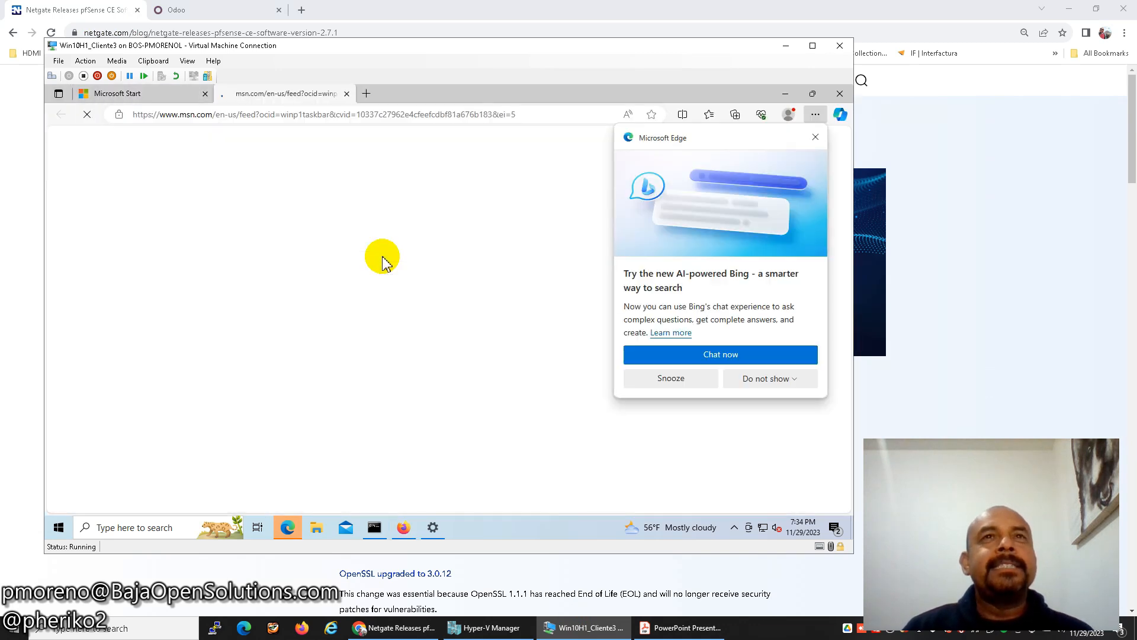
click(839, 95)
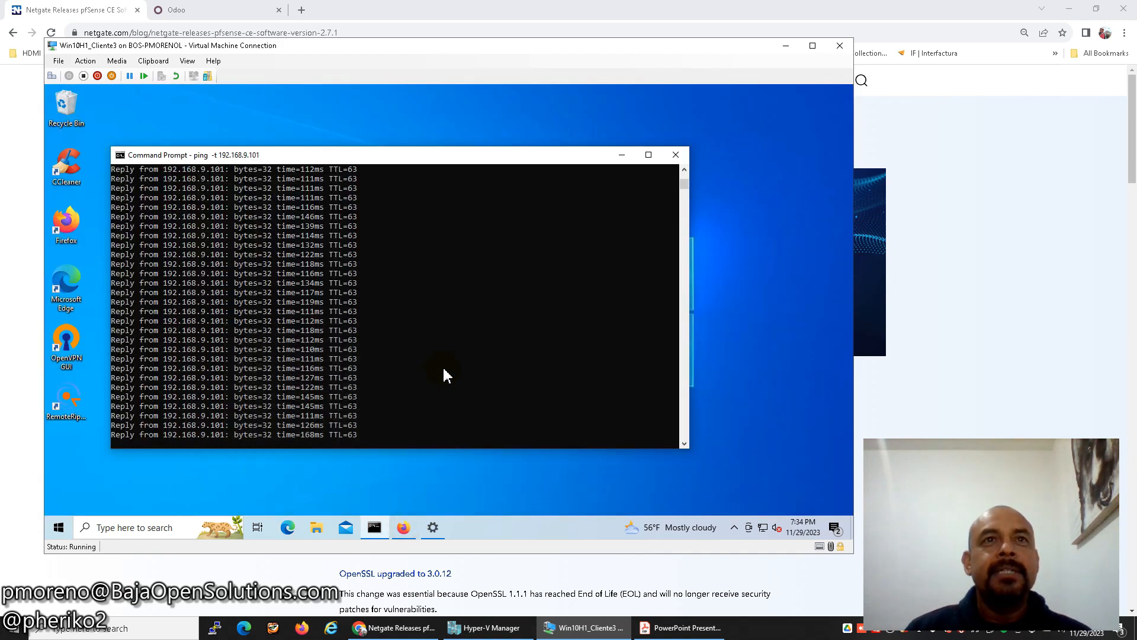
Check the Certificates list for the server and cliente1 certificates, then go back to the dashboard.
click(406, 533)
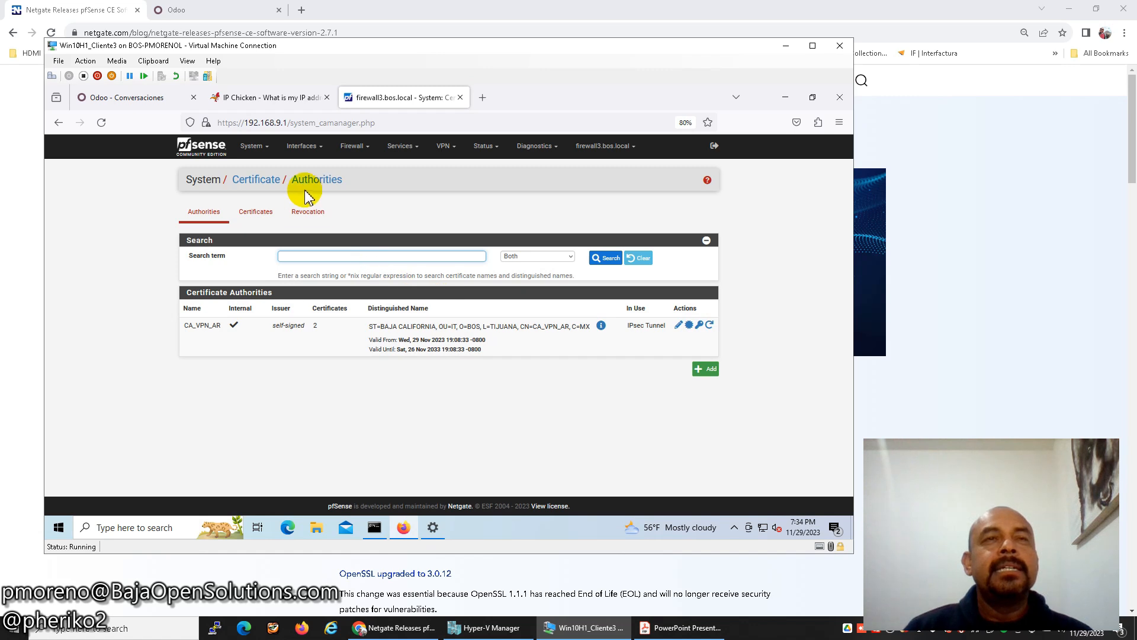
click(254, 147)
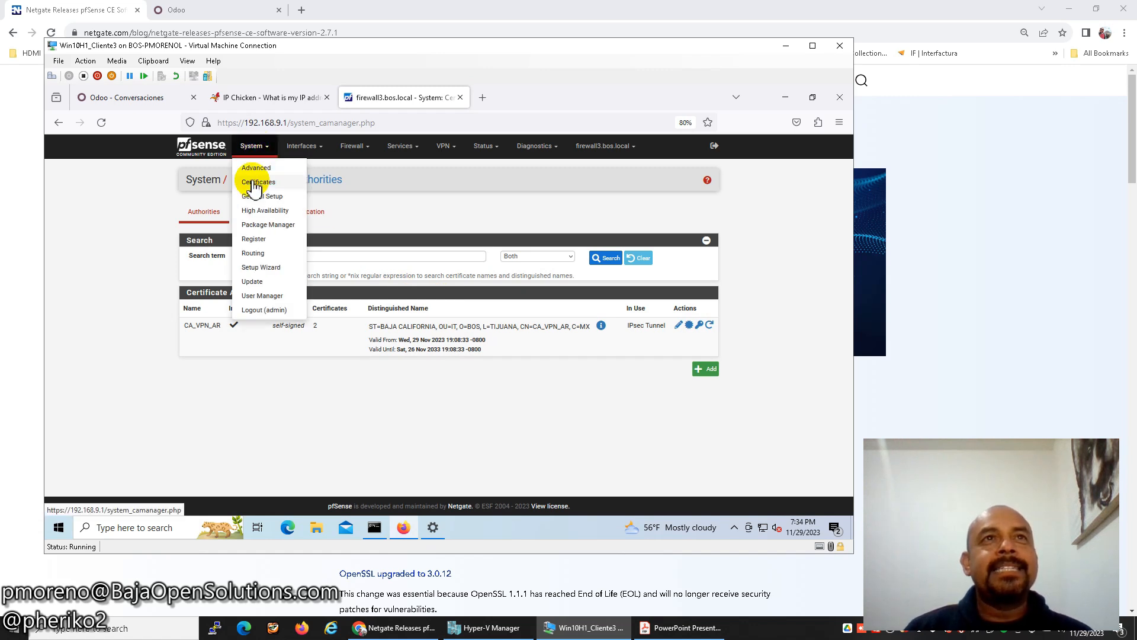
click(255, 183)
click(255, 217)
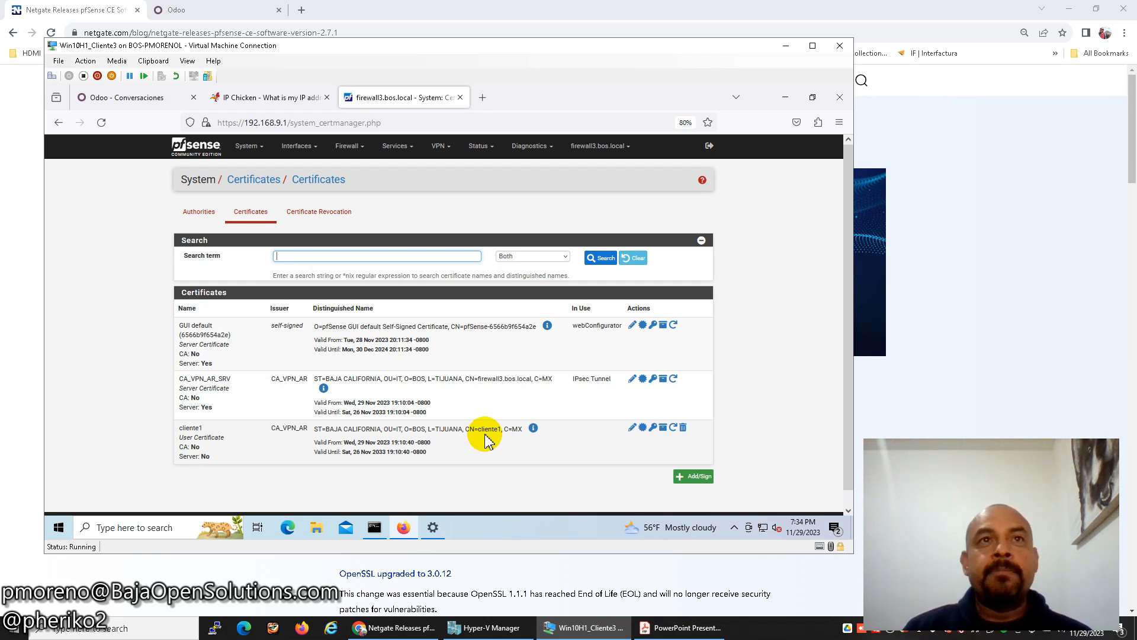
click(207, 155)
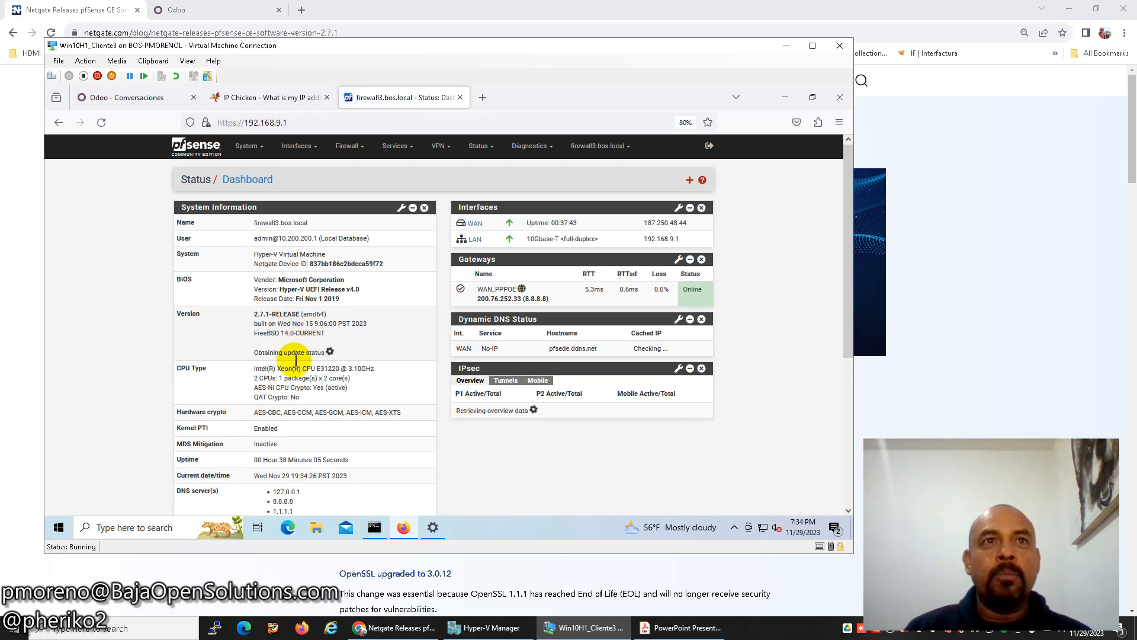
drag(243, 431, 299, 431)
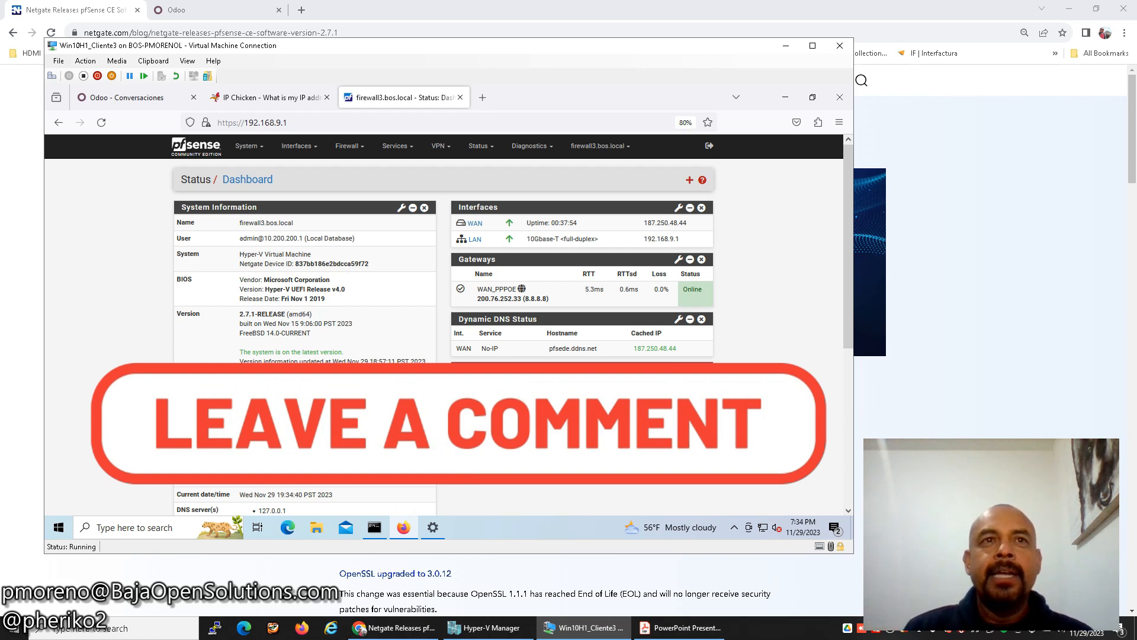
drag(243, 431, 299, 431)
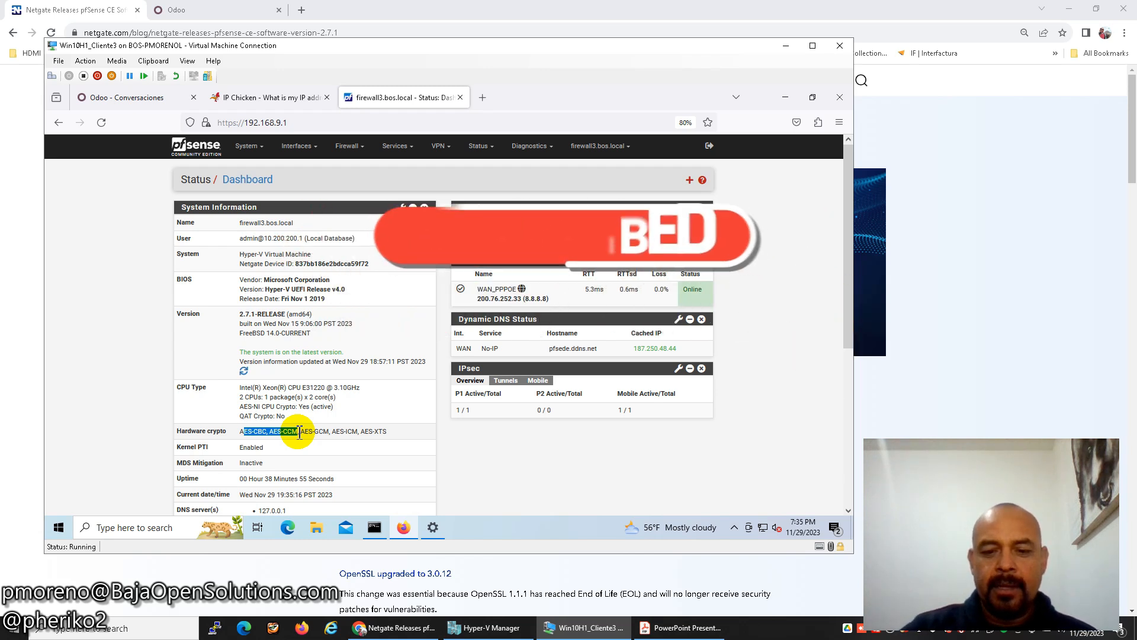
key(alt)
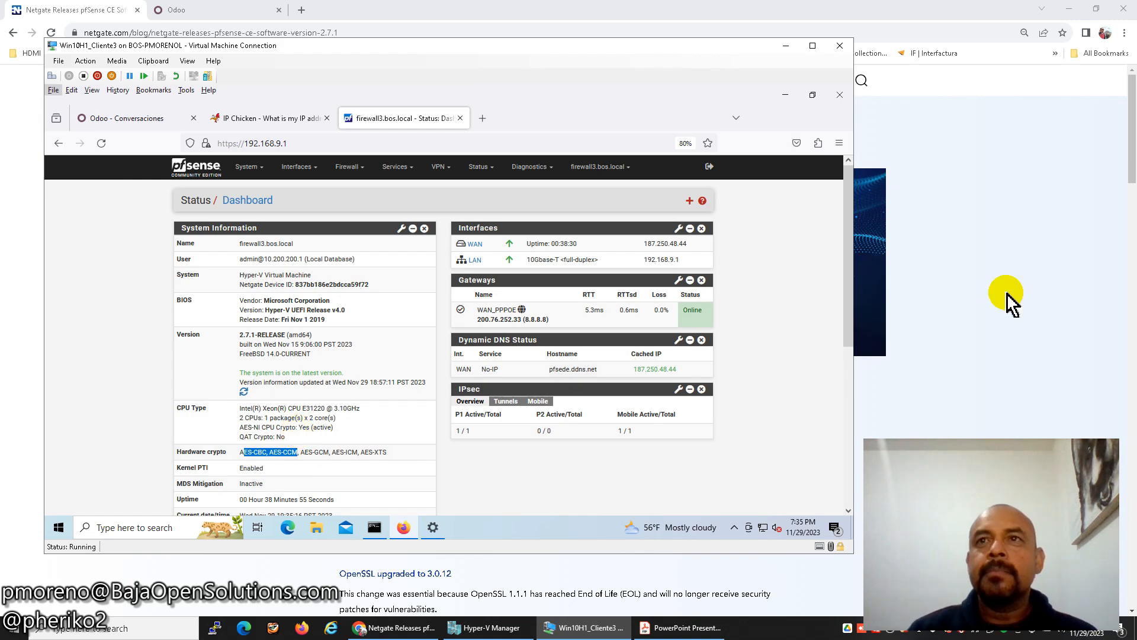